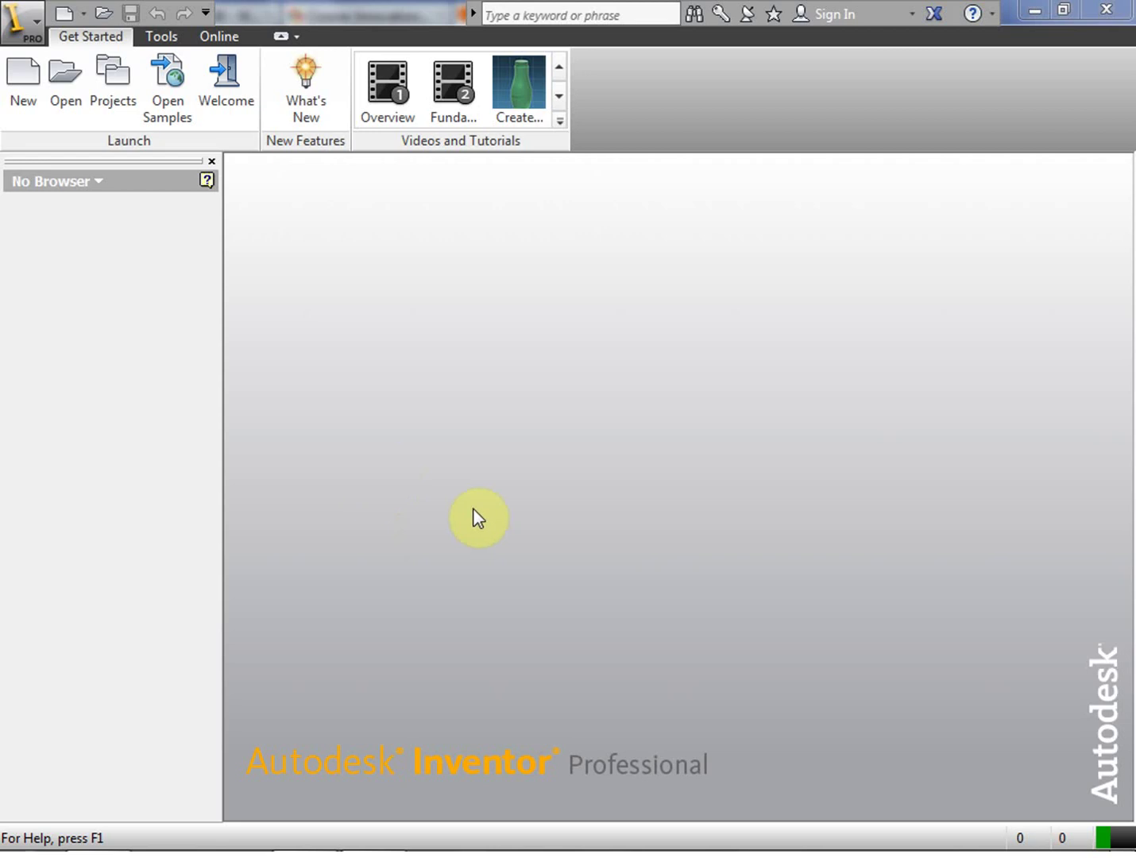
Step: Create a new part from the Standard.ipt template and start a 2D sketch on the YZ plane
{"action": "left_click", "coordinate": [64, 13]}
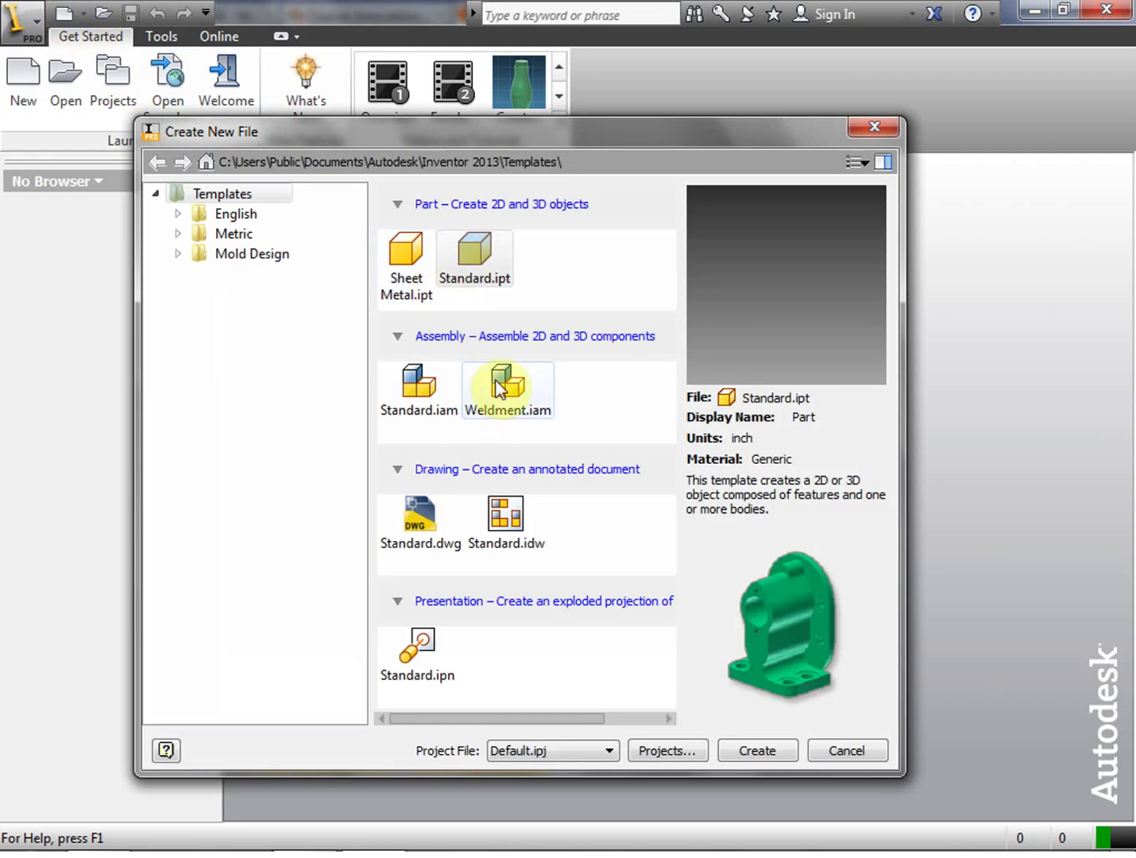
{"action": "double_click", "coordinate": [496, 268]}
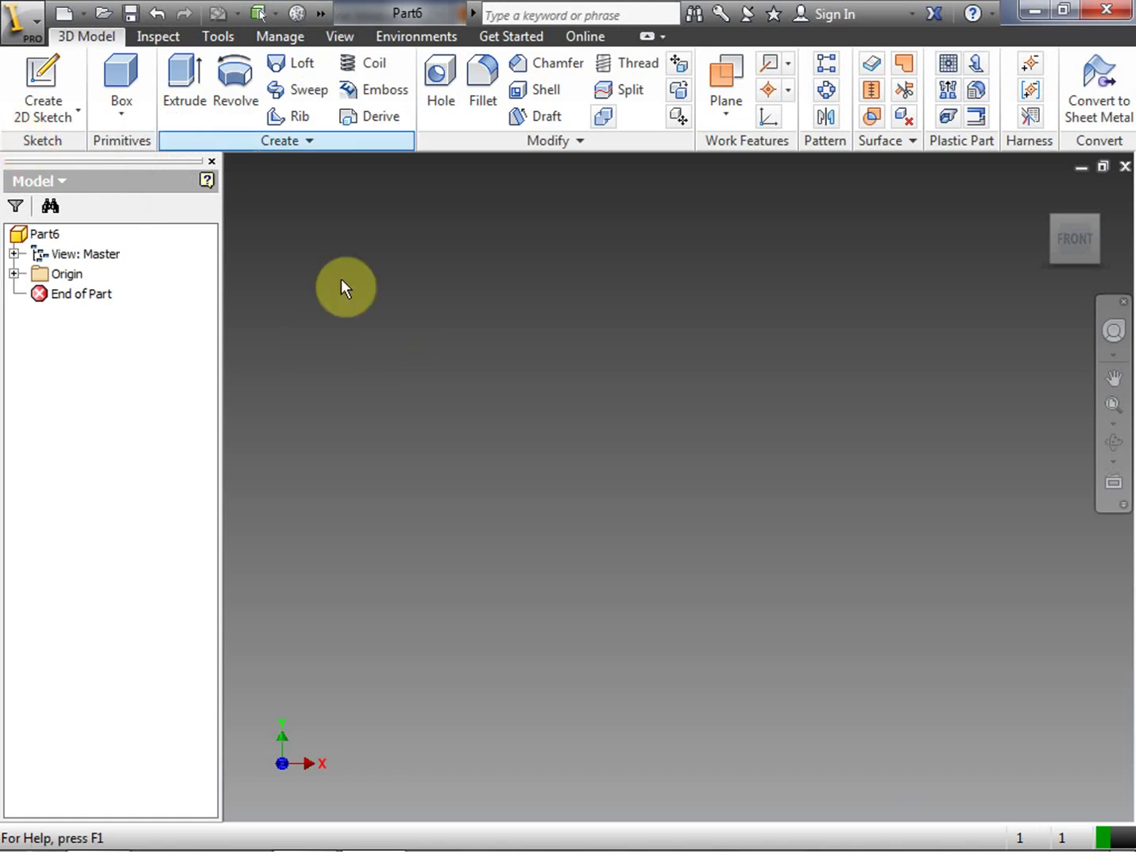
{"action": "left_click", "coordinate": [43, 98]}
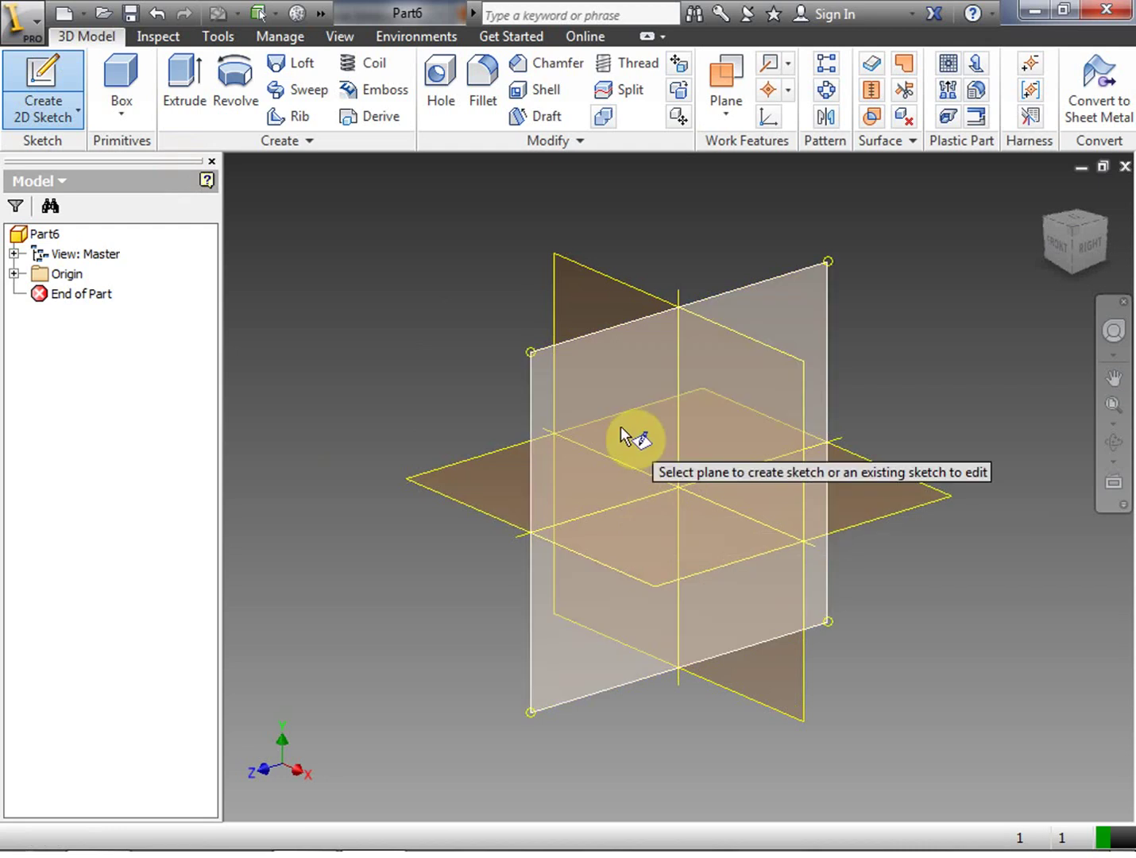
{"action": "left_click", "coordinate": [620, 425]}
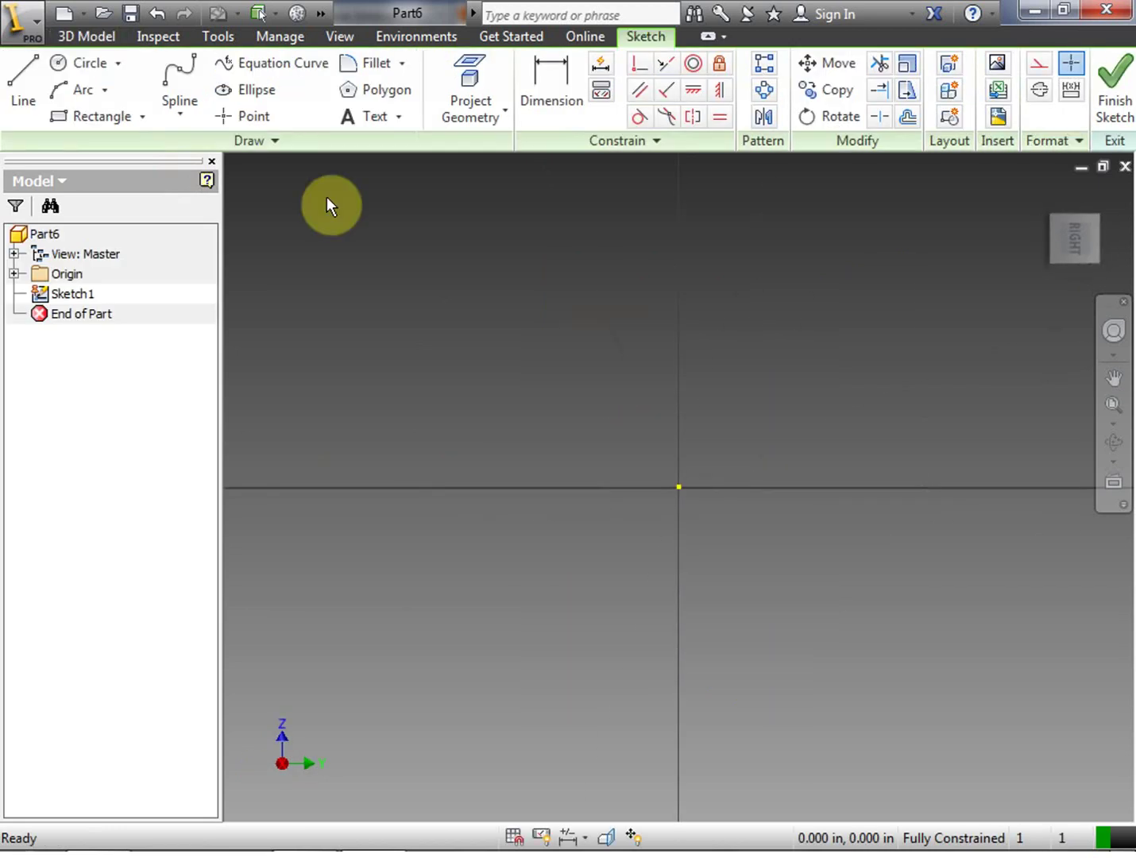
Step: Sketch a center-point circle about 1.1 in in diameter, offset from the sketch origin
{"action": "left_click", "coordinate": [73, 68]}
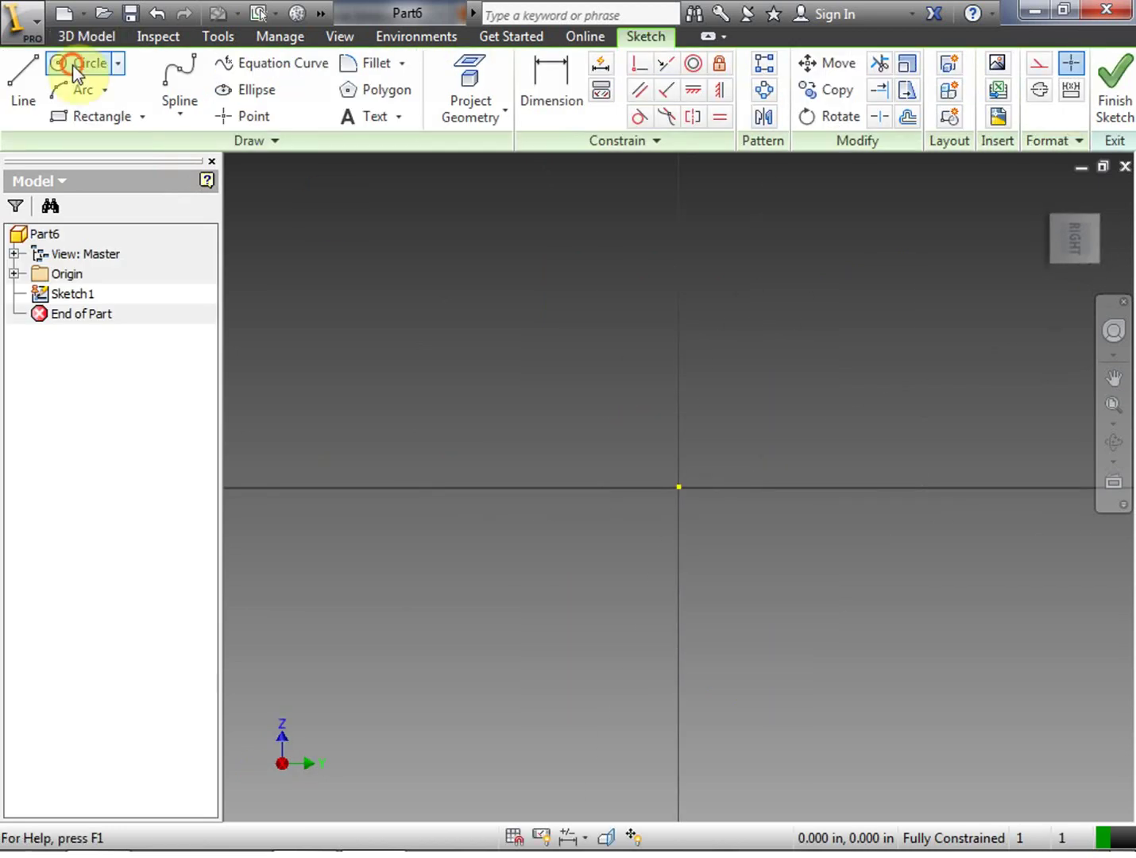
{"action": "left_click", "coordinate": [358, 310]}
{"action": "left_click", "coordinate": [553, 499]}
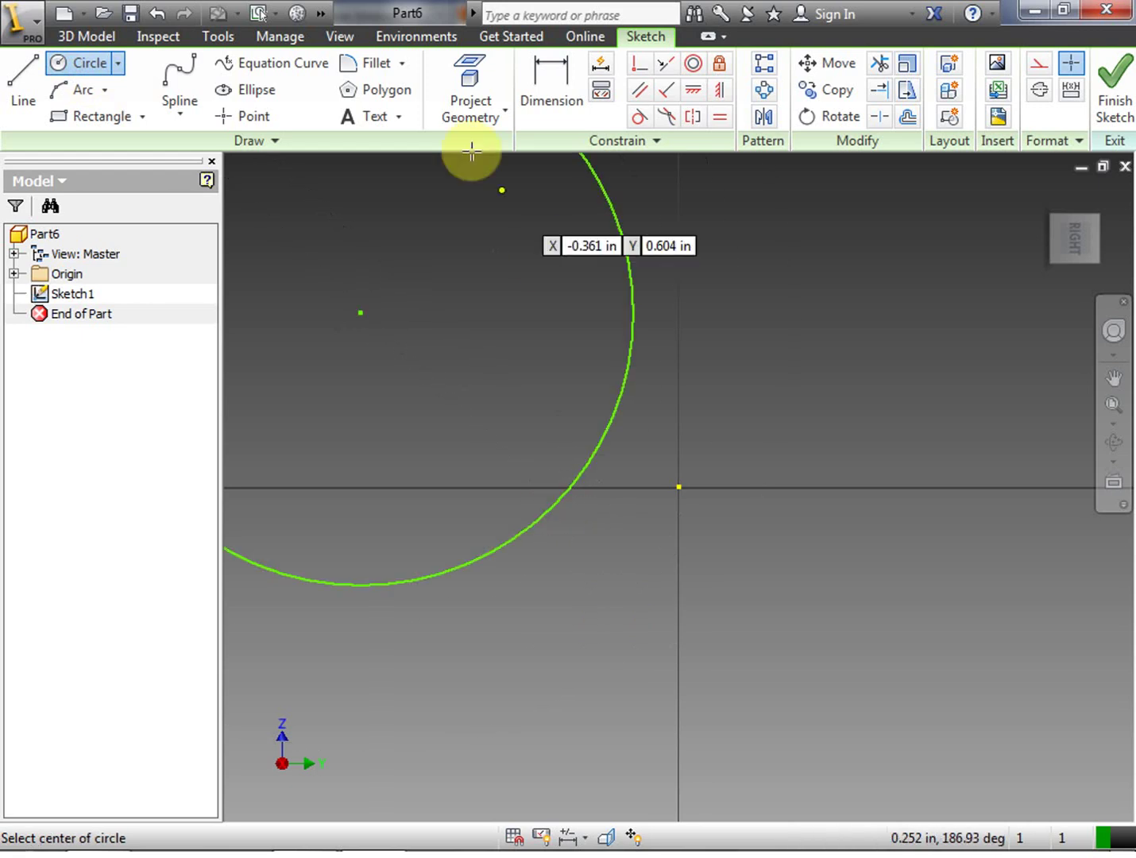
Step: Dimension the circle's diameter as 4 in and finish the sketch
{"action": "left_click", "coordinate": [535, 102]}
{"action": "left_click", "coordinate": [626, 239]}
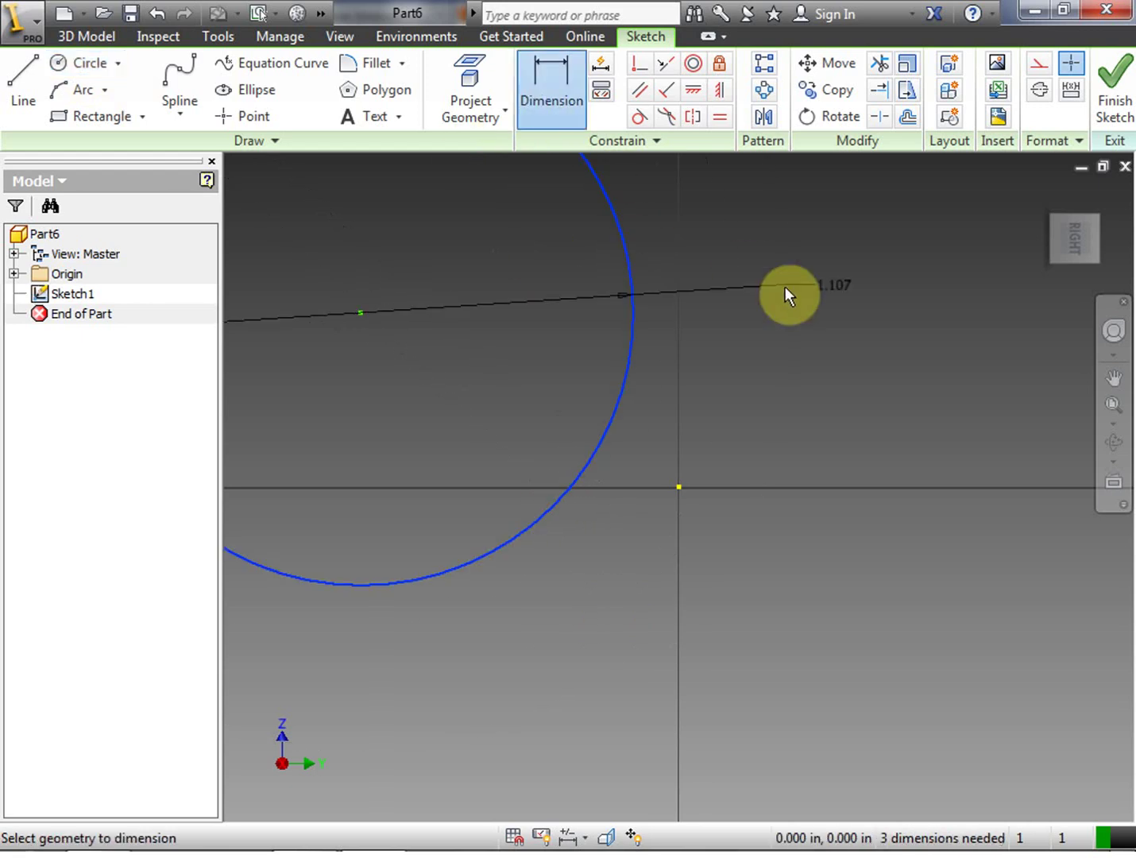
{"action": "left_click", "coordinate": [821, 300]}
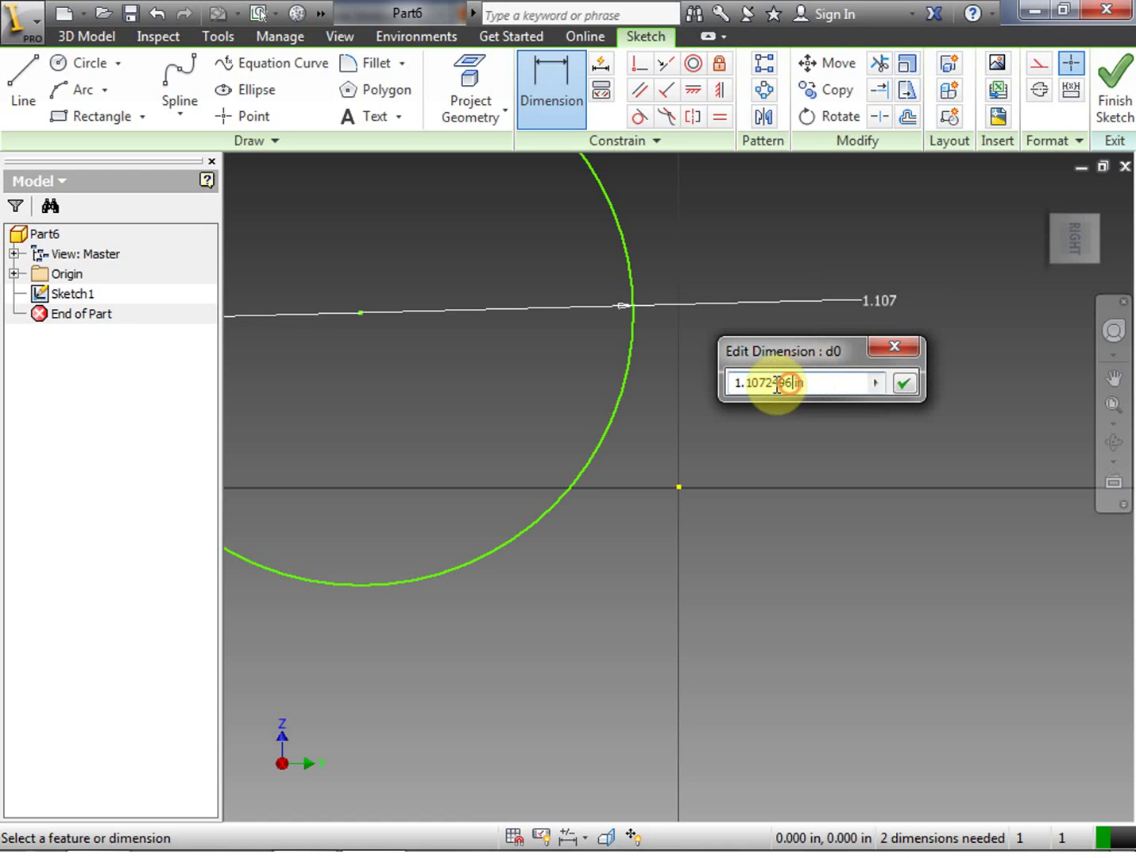
{"action": "type", "text": "4"}
{"action": "left_click", "coordinate": [904, 383]}
{"action": "right_click", "coordinate": [968, 355]}
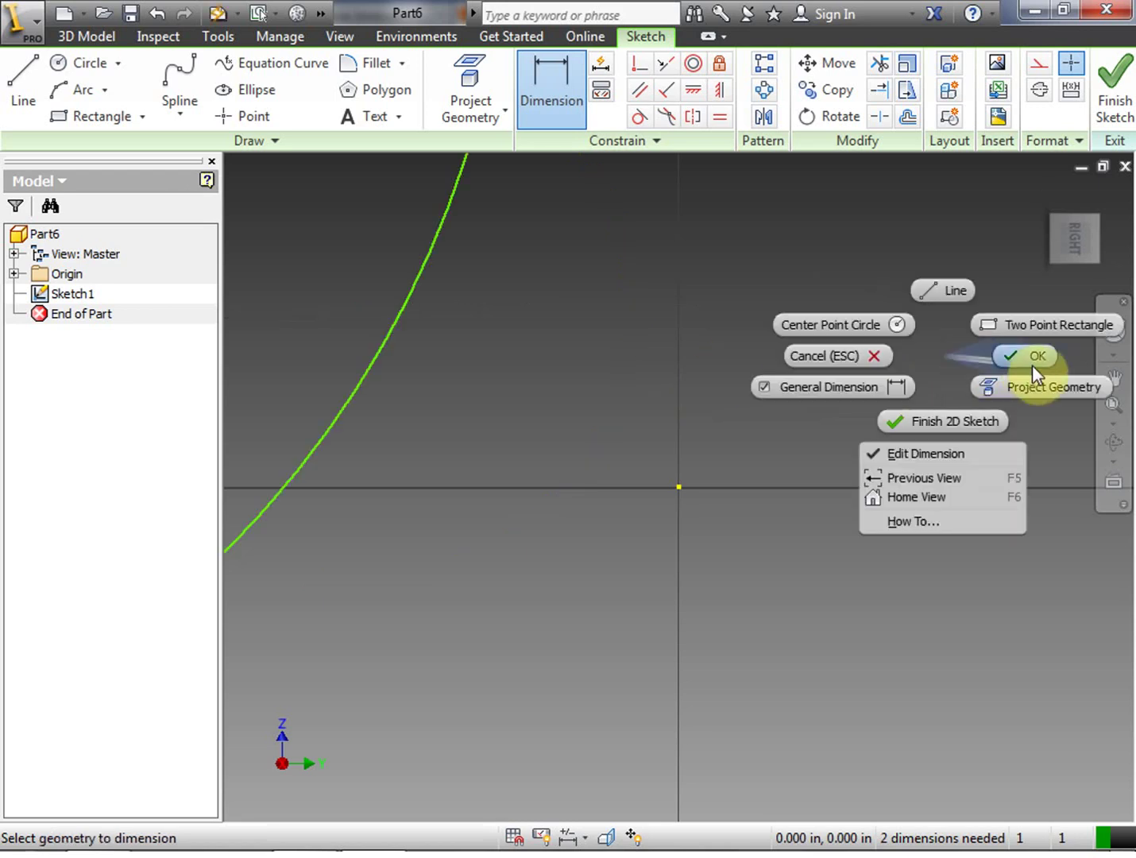
{"action": "left_click", "coordinate": [930, 426]}
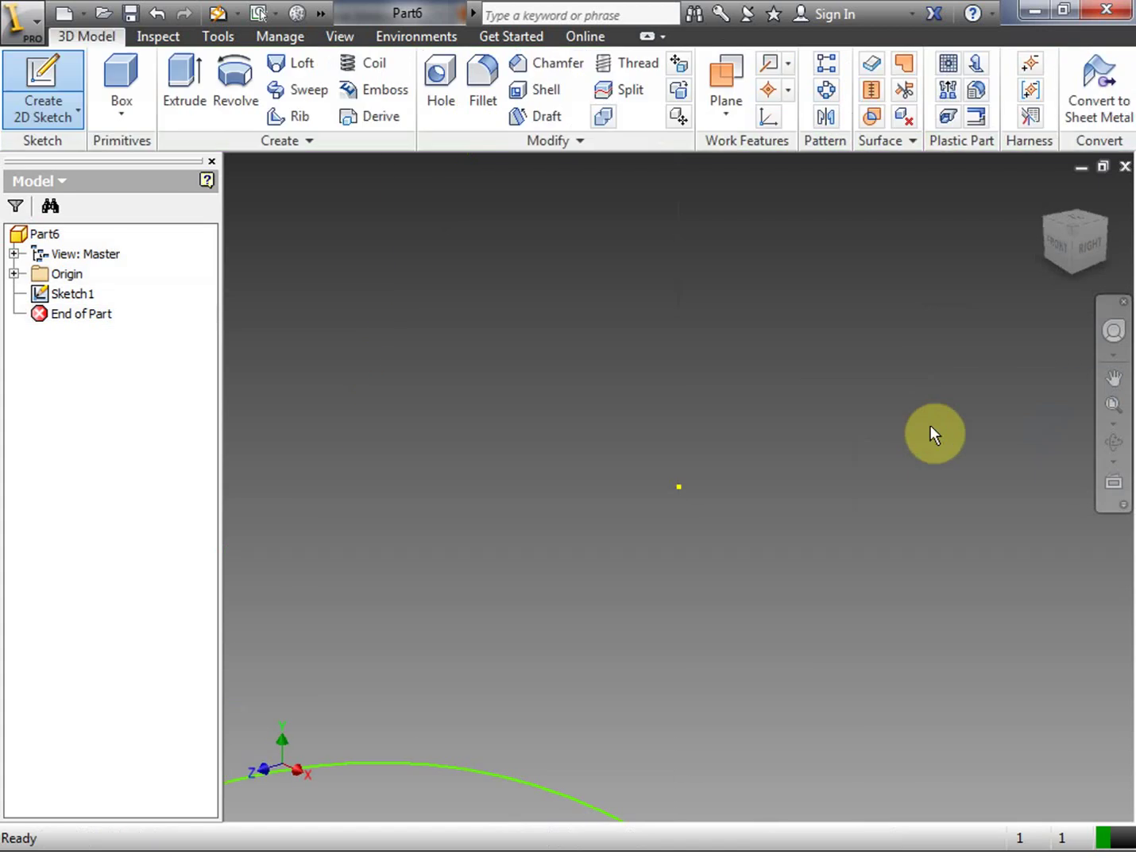
Step: Extrude the circle 6 in into a solid cylinder
{"action": "left_click", "coordinate": [1110, 403]}
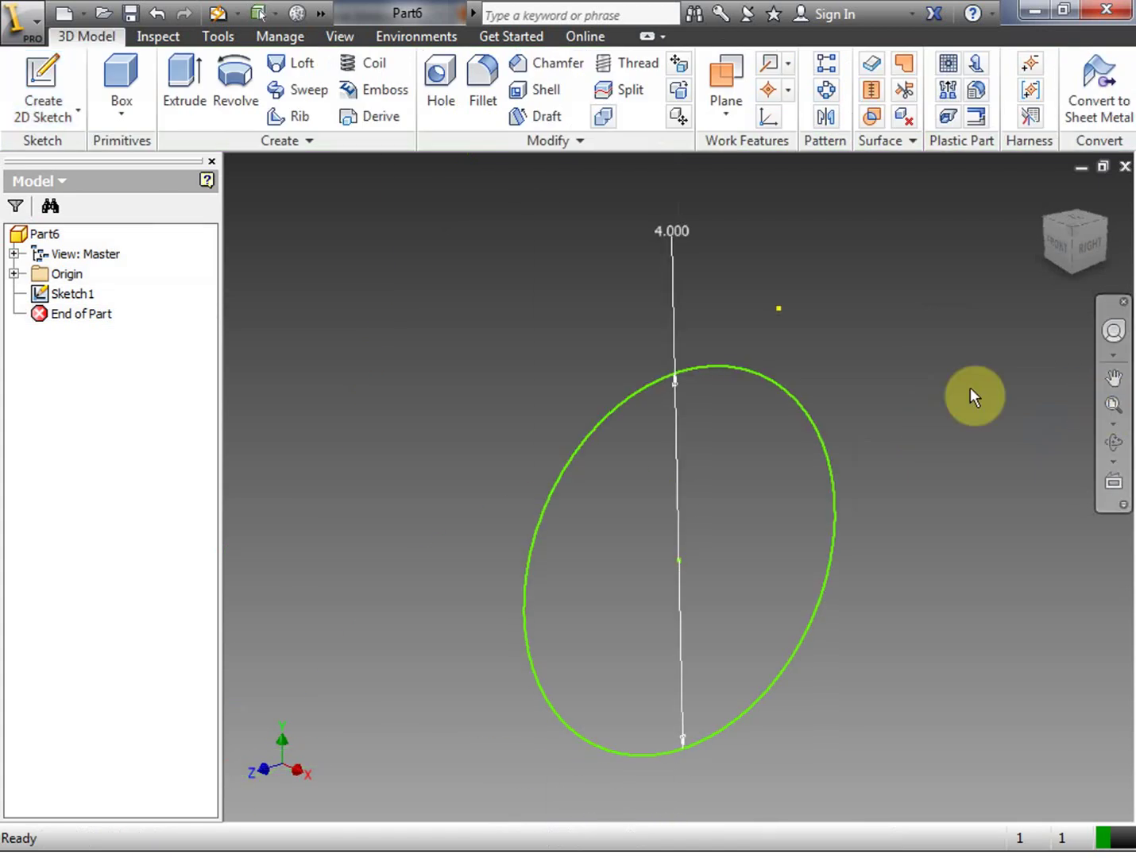
{"action": "left_click", "coordinate": [1093, 240]}
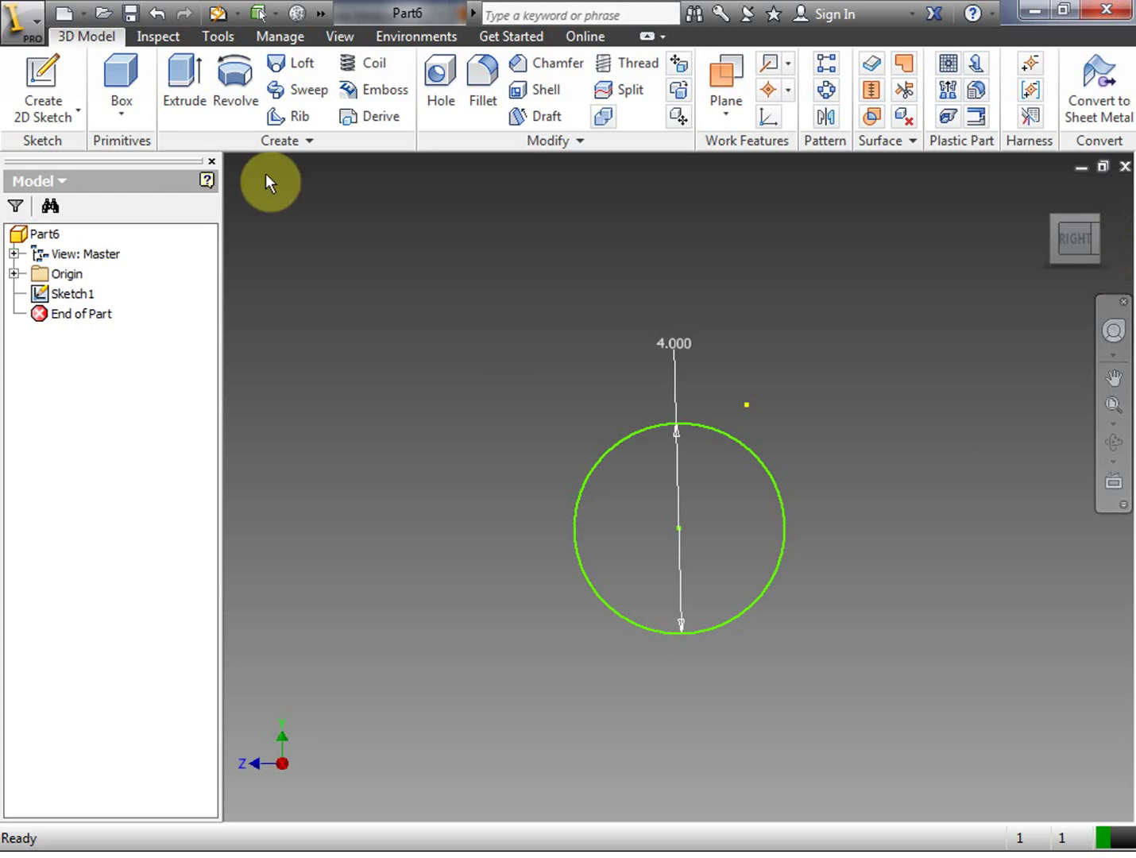
{"action": "left_click", "coordinate": [188, 103]}
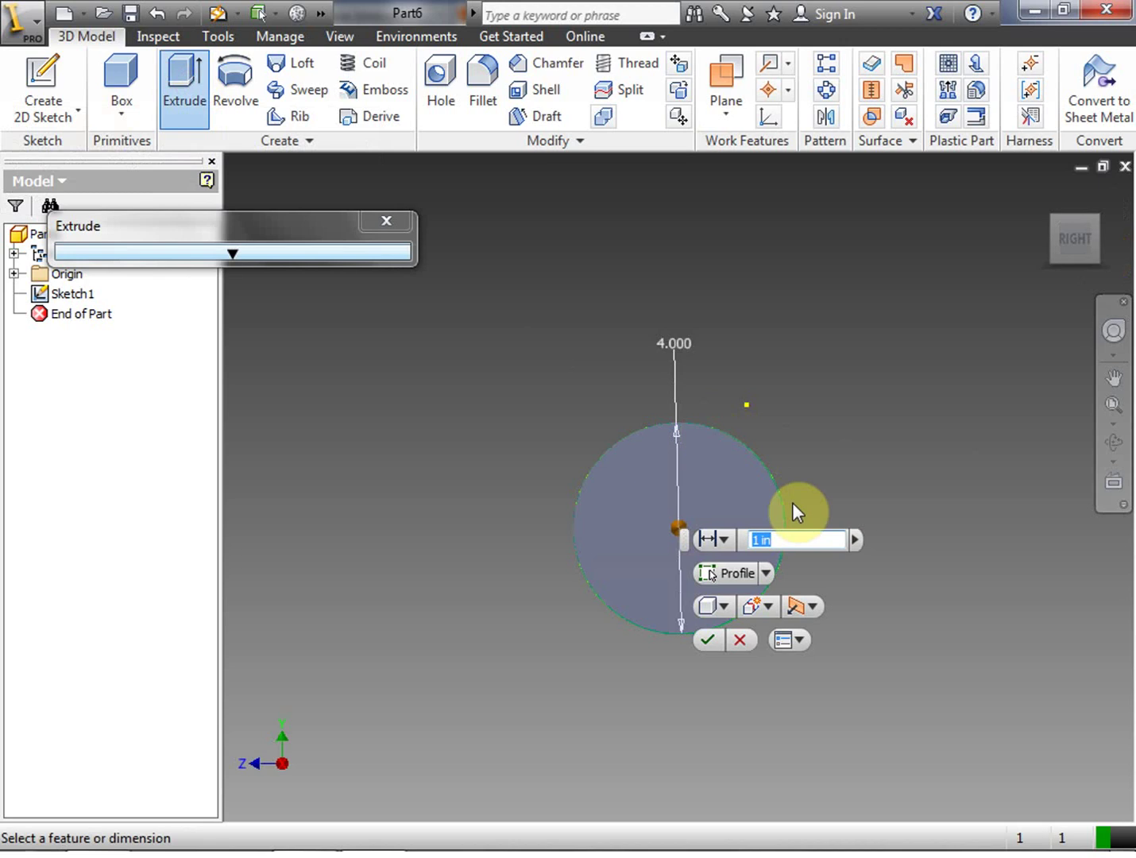
{"action": "left_click_drag", "start_coordinate": [1062, 249], "coordinate": [1071, 250]}
{"action": "left_click_drag", "start_coordinate": [913, 272], "coordinate": [898, 274]}
{"action": "left_click_drag", "start_coordinate": [759, 540], "coordinate": [733, 541]}
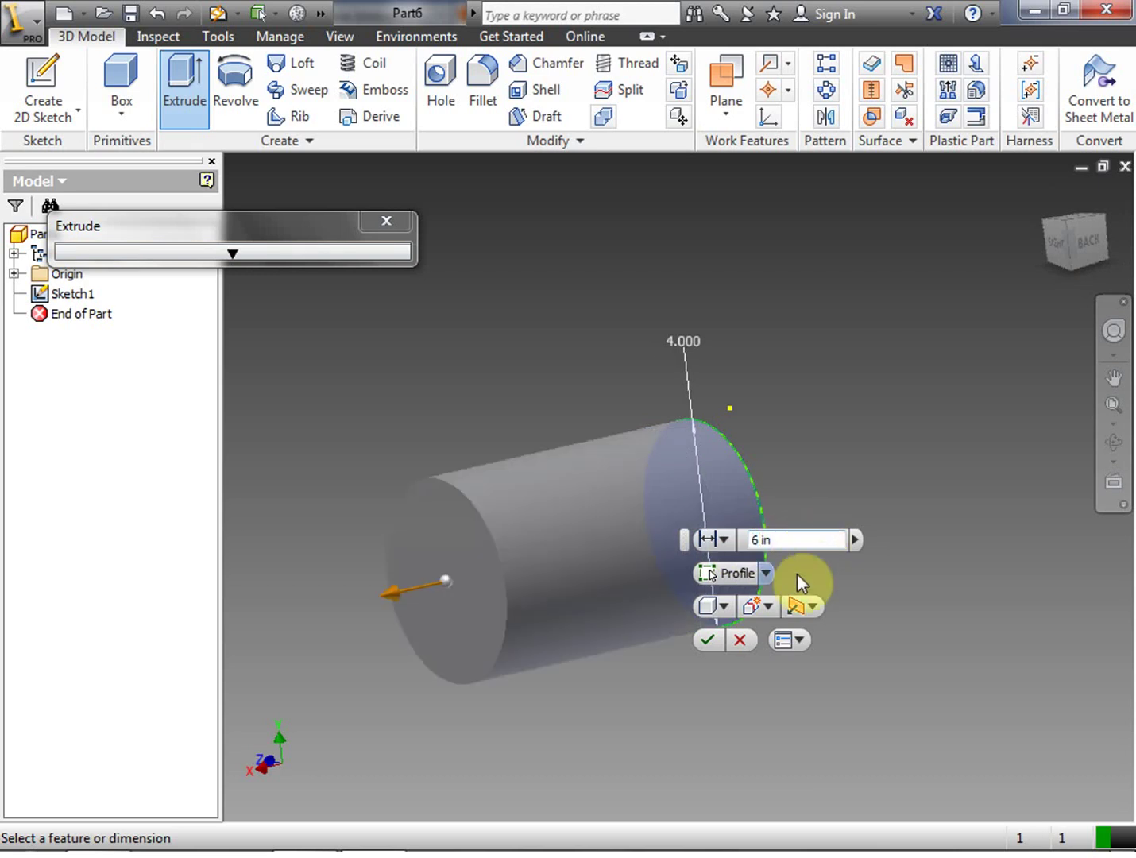
{"action": "left_click", "coordinate": [707, 641]}
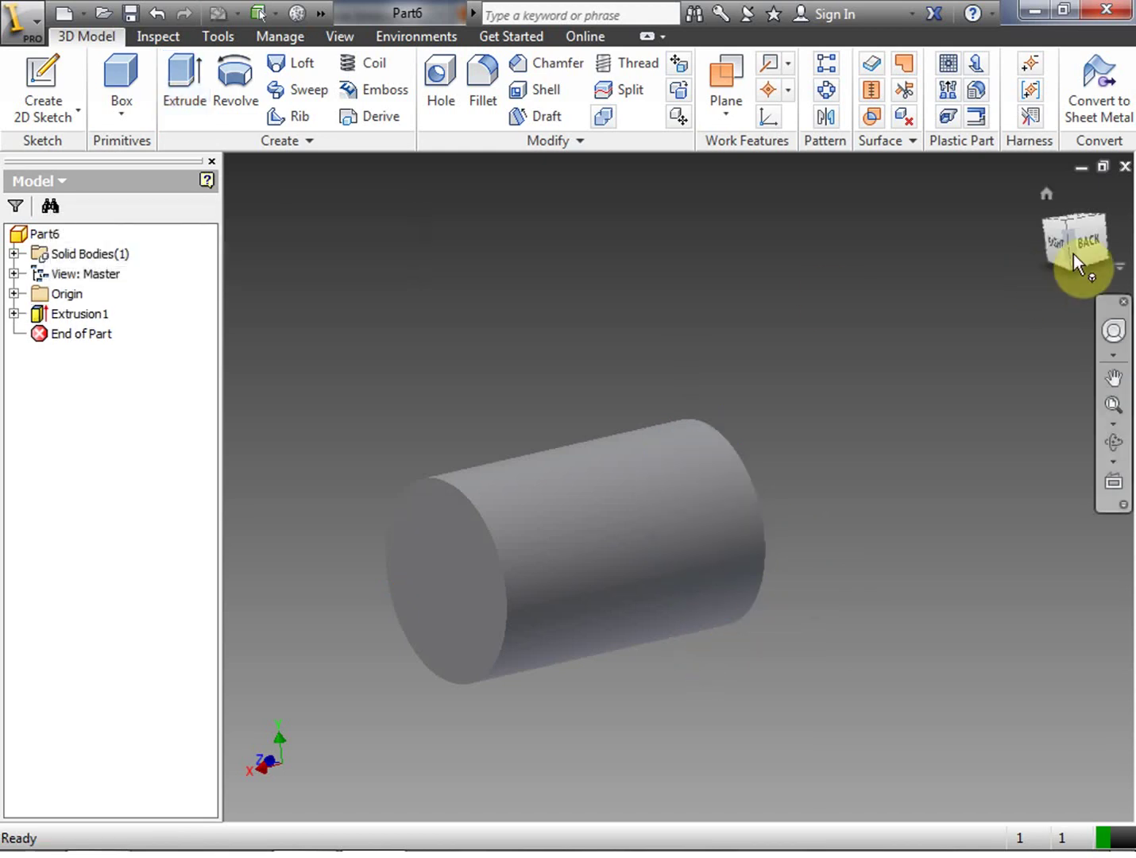
Step: Create a work plane tangent to the cylinder's curved face and parallel to the origin XY plane
{"action": "left_click", "coordinate": [1049, 245]}
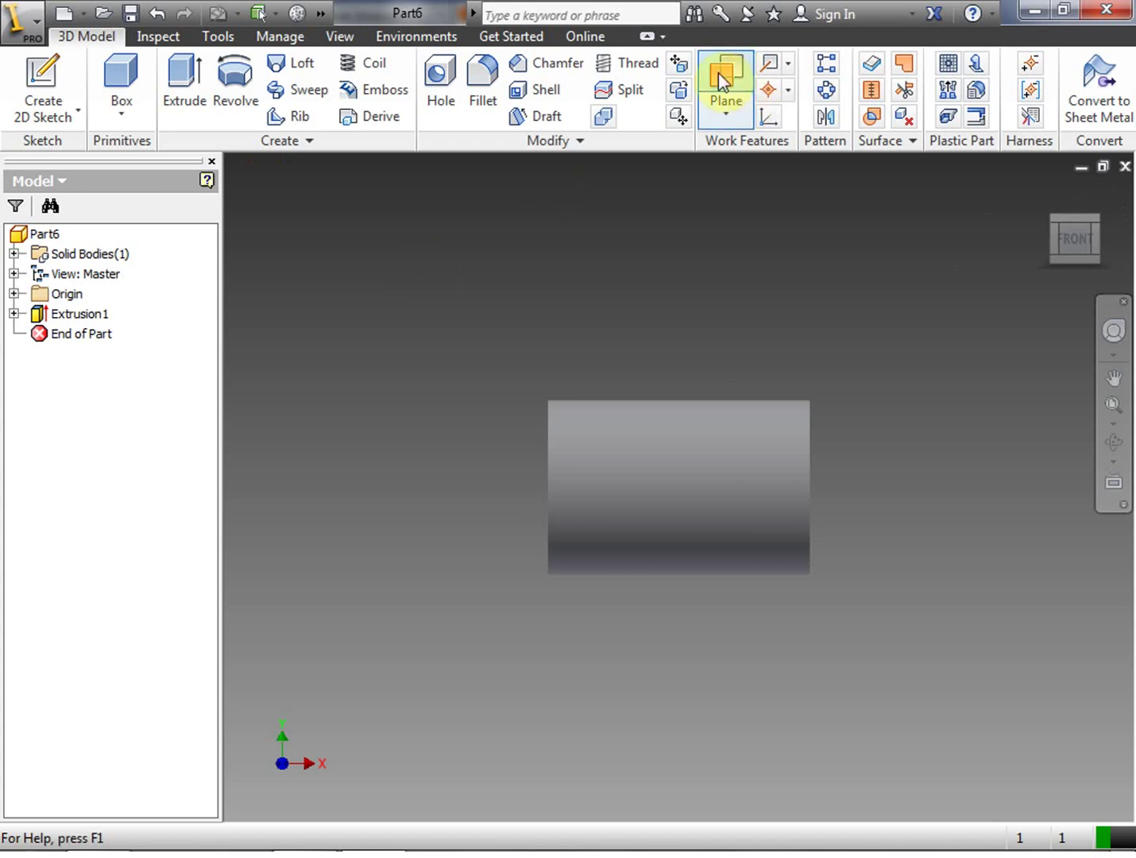
{"action": "left_click", "coordinate": [1093, 241]}
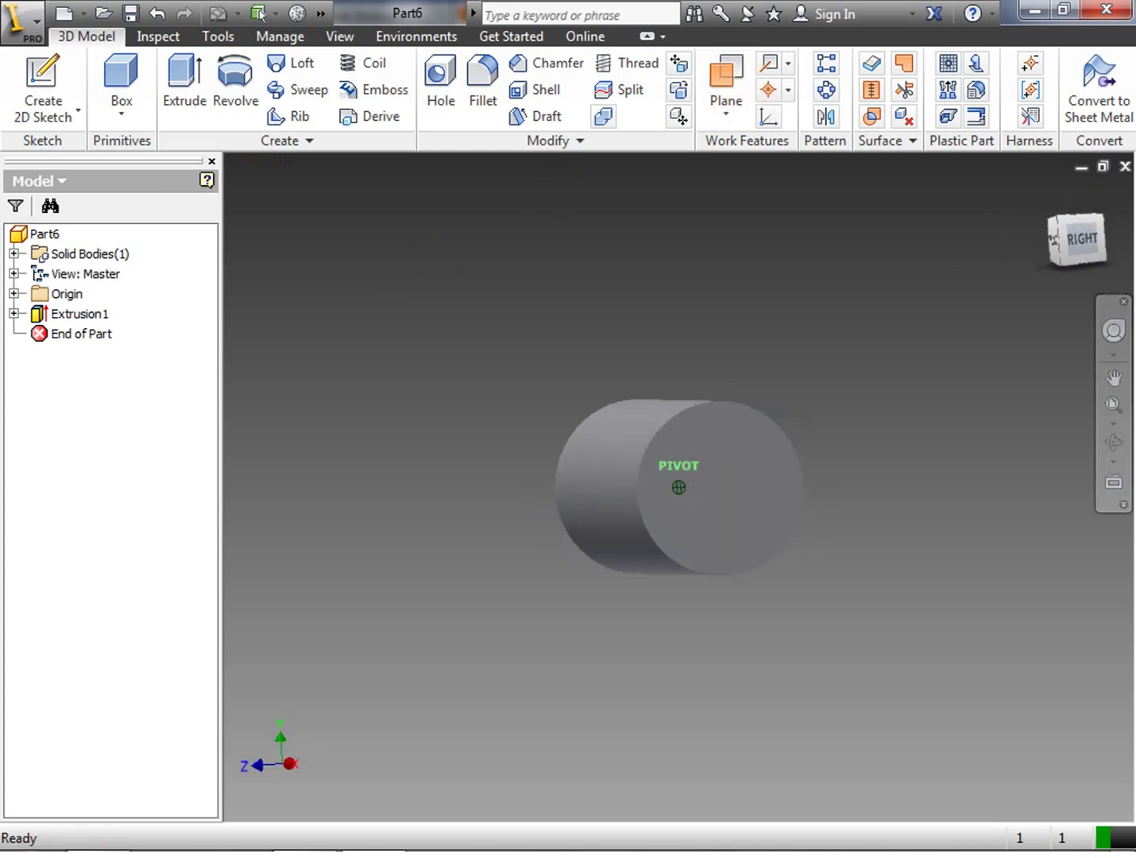
{"action": "left_click", "coordinate": [726, 71]}
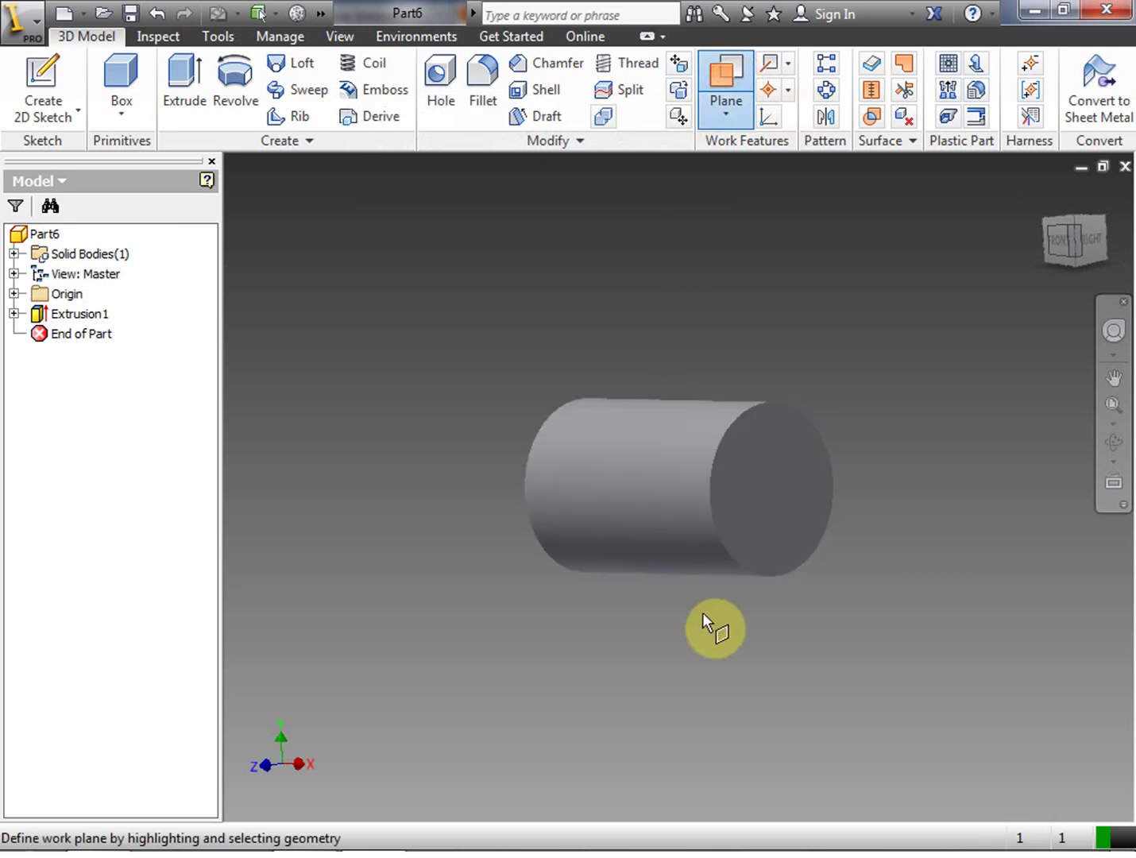
{"action": "left_click", "coordinate": [664, 506]}
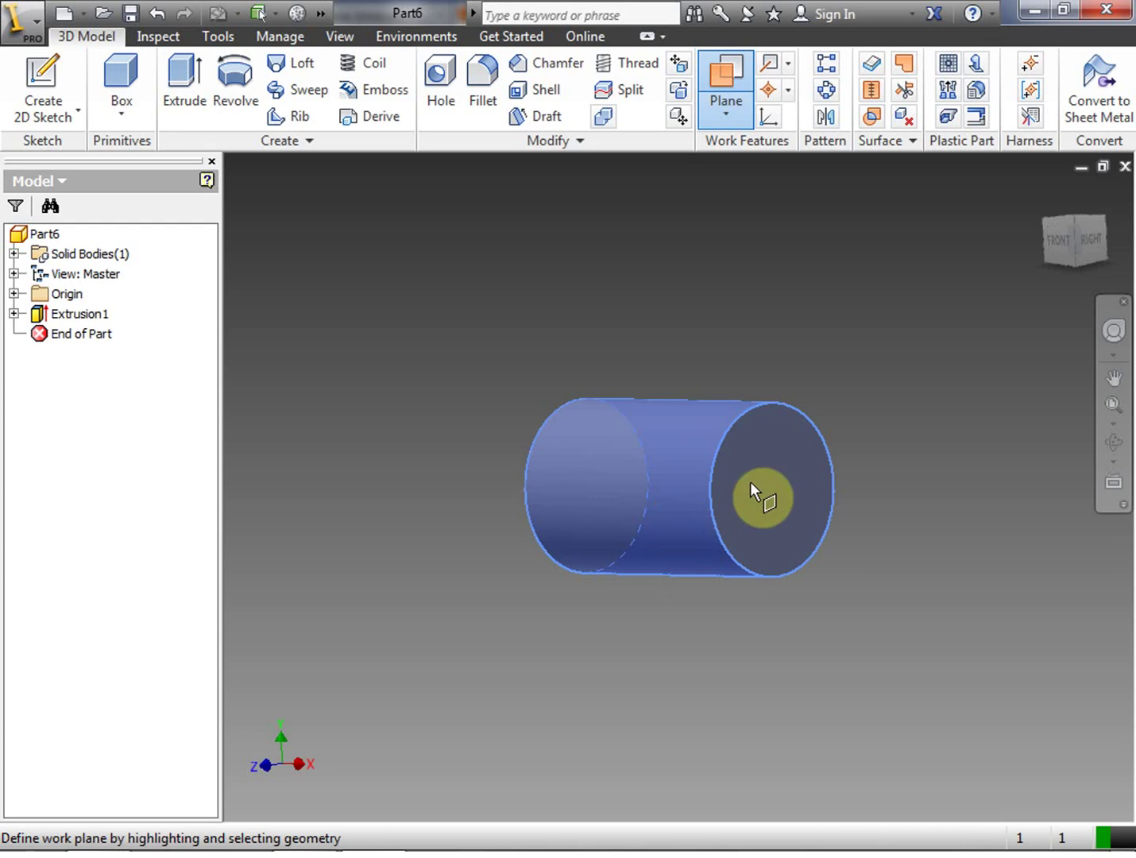
{"action": "left_click", "coordinate": [13, 275]}
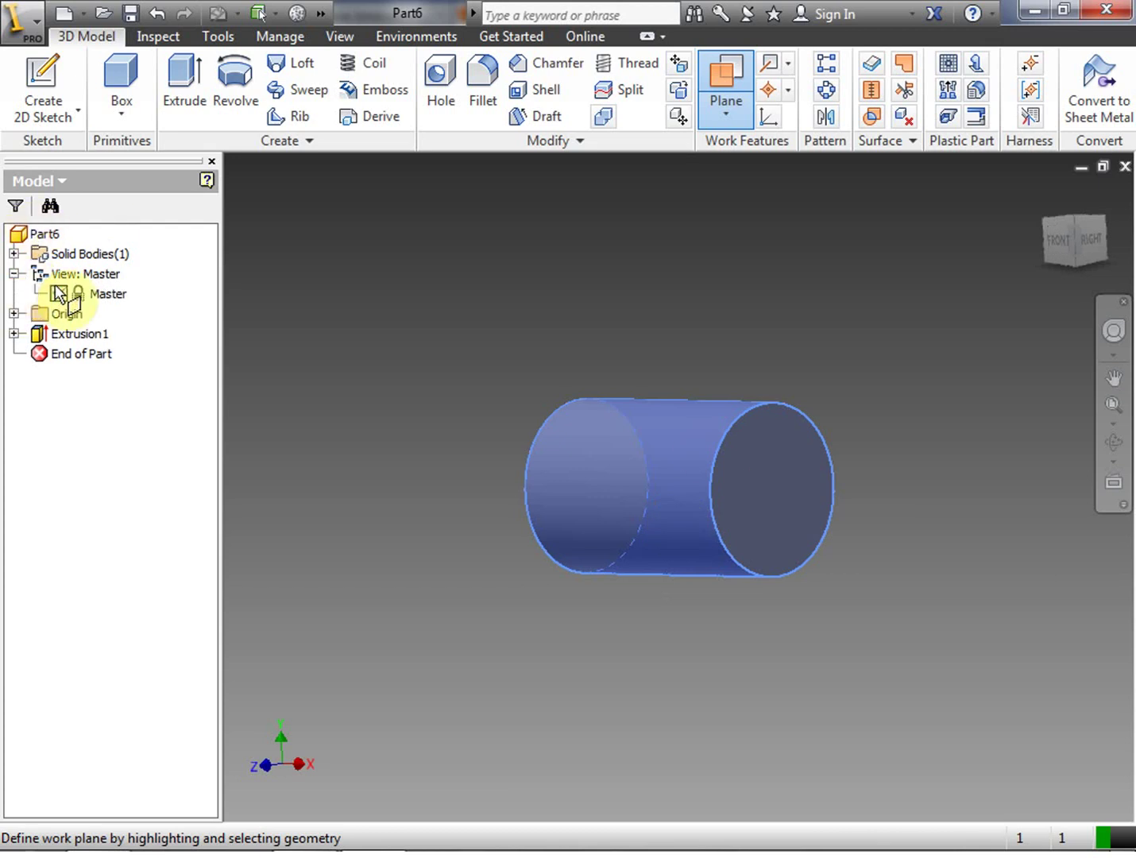
{"action": "left_click", "coordinate": [14, 314]}
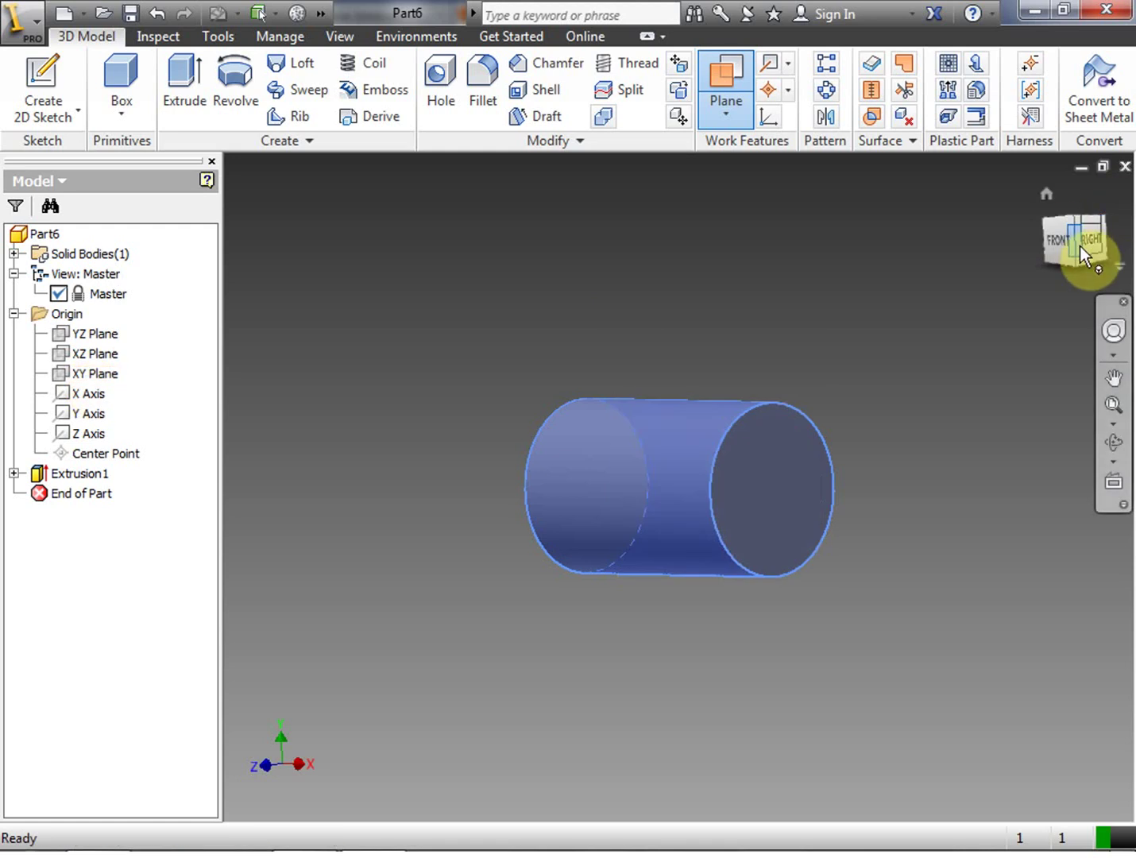
{"action": "mouse_move", "coordinate": [1088, 247]}
{"action": "left_mouse_down"}
{"action": "mouse_move", "coordinate": [1034, 254]}
{"action": "mouse_move", "coordinate": [1103, 242]}
{"action": "left_mouse_up"}
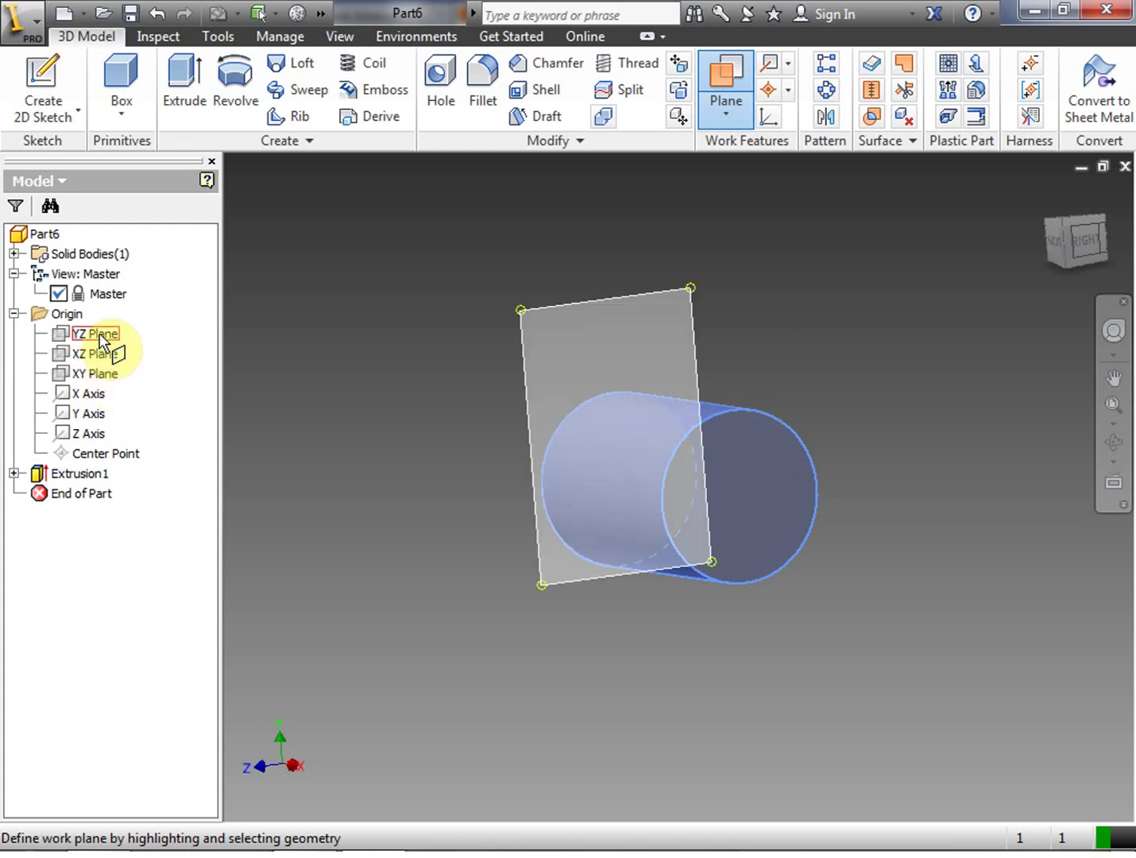
{"action": "mouse_move", "coordinate": [1083, 238]}
{"action": "left_mouse_down"}
{"action": "mouse_move", "coordinate": [1135, 238]}
{"action": "mouse_move", "coordinate": [1077, 240]}
{"action": "left_mouse_up"}
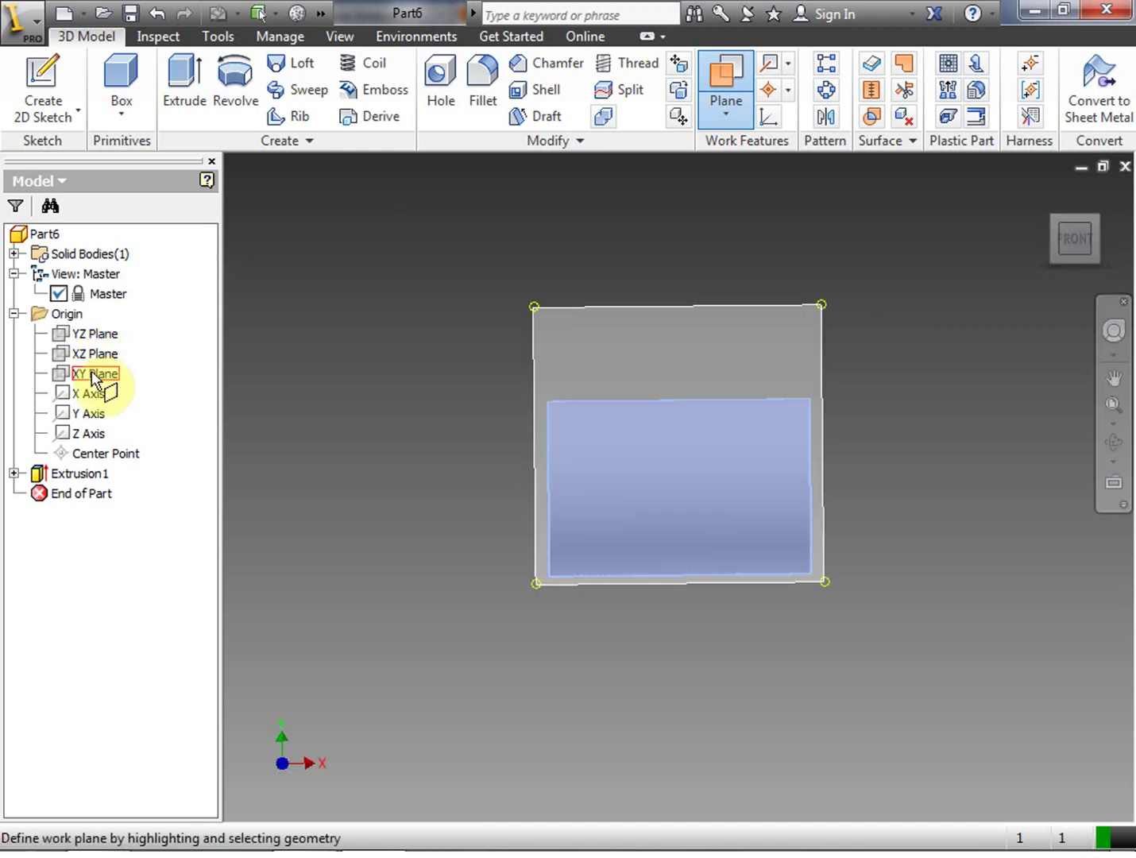
{"action": "left_click", "coordinate": [91, 378]}
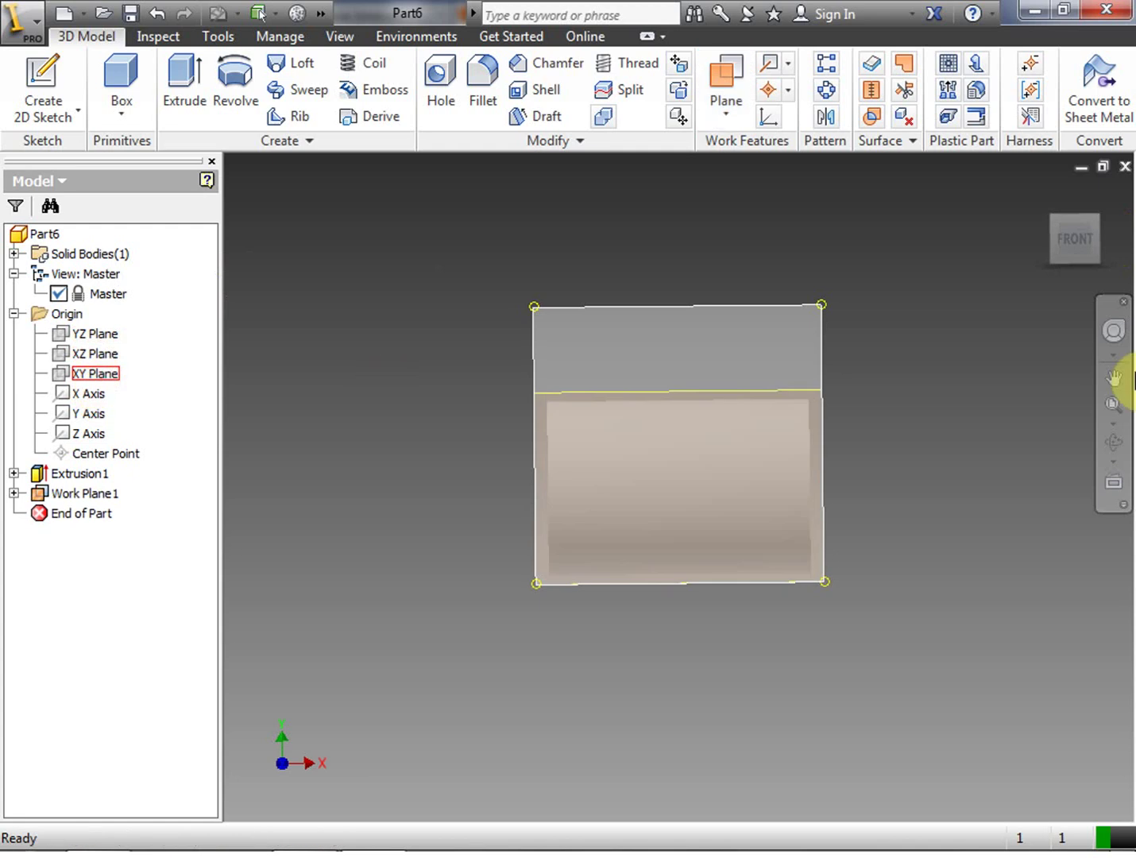
Step: Examine how the work plane touches the cylinder and how it relates to the origin XZ and XY planes
{"action": "left_click", "coordinate": [1040, 239]}
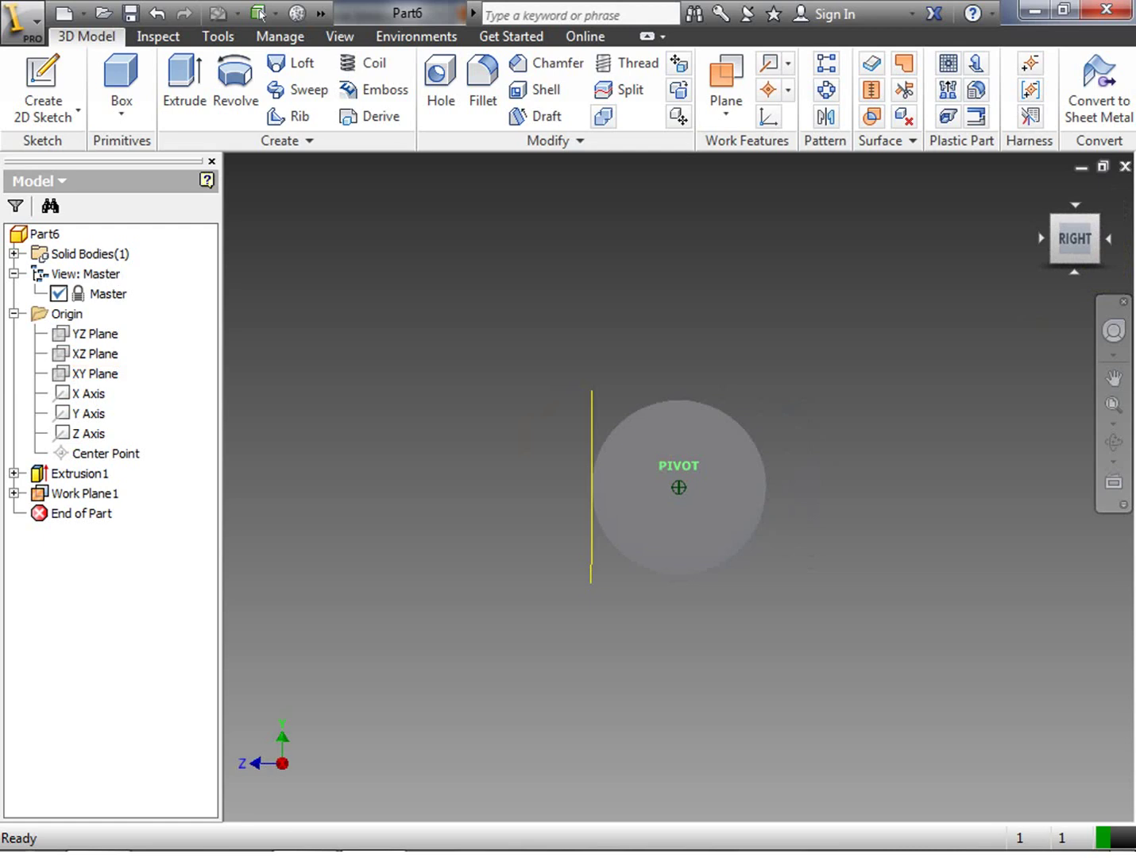
{"action": "mouse_move", "coordinate": [1074, 239]}
{"action": "left_mouse_down"}
{"action": "mouse_move", "coordinate": [1094, 239]}
{"action": "mouse_move", "coordinate": [854, 242]}
{"action": "mouse_move", "coordinate": [833, 321]}
{"action": "left_mouse_up"}
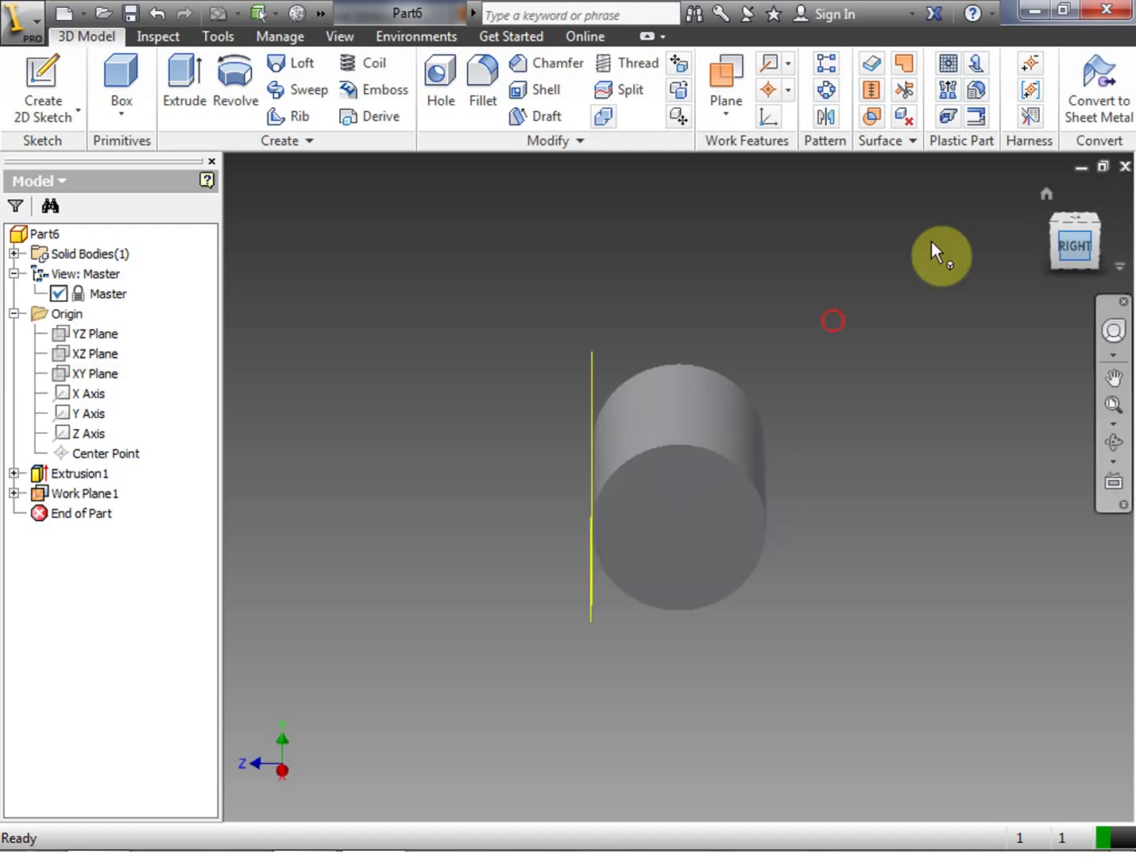
{"action": "left_click", "coordinate": [726, 73]}
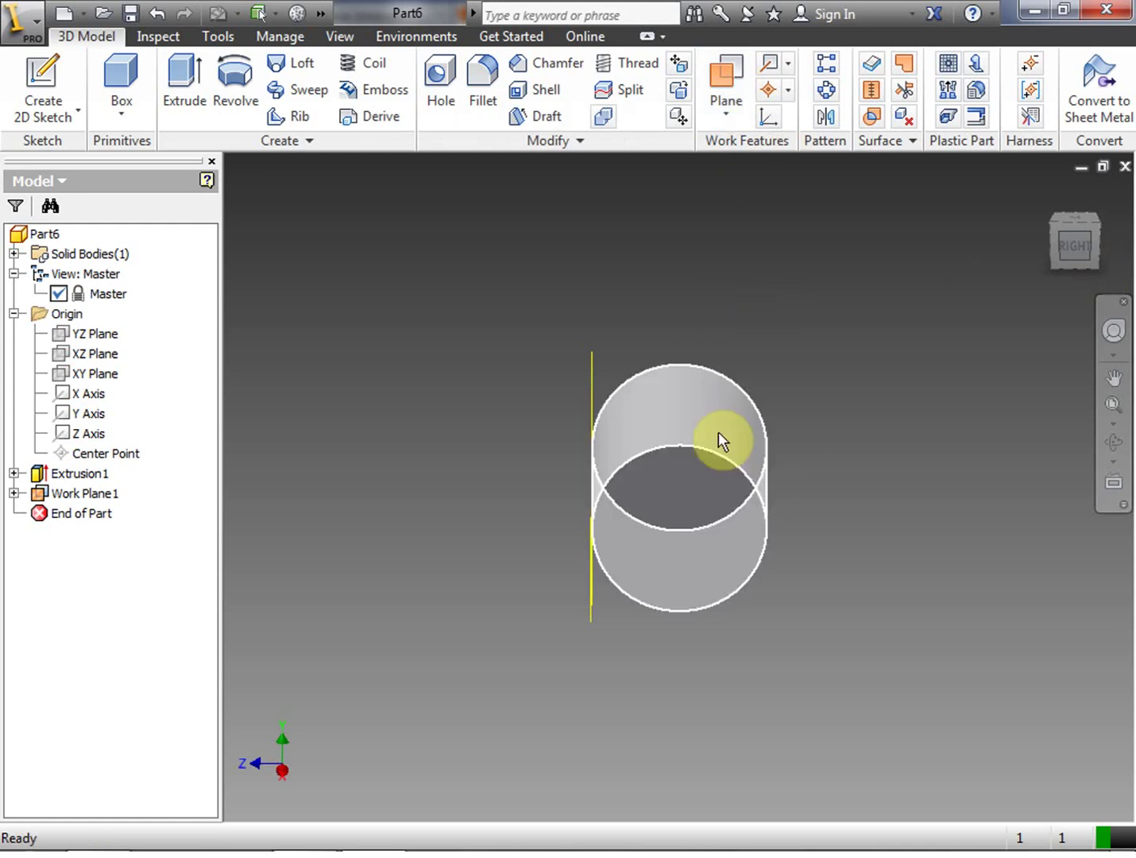
{"action": "left_click", "coordinate": [93, 354]}
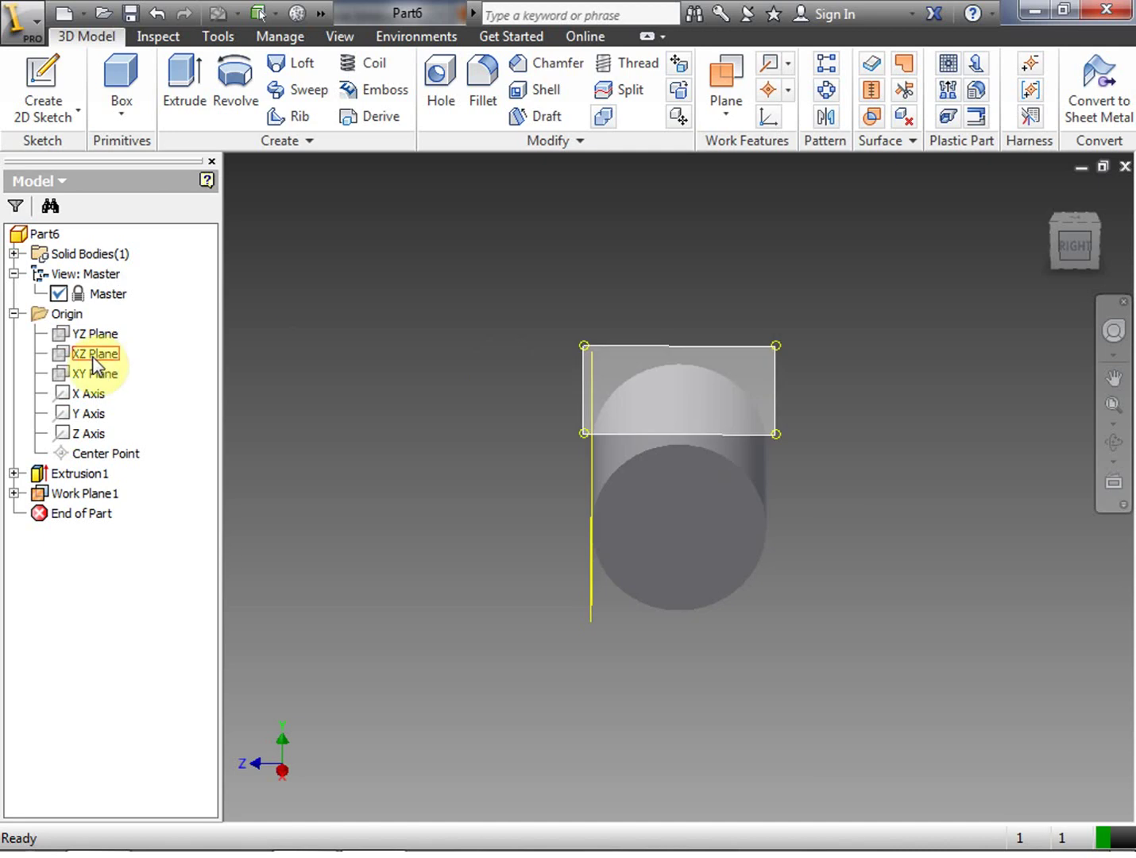
{"action": "left_click", "coordinate": [94, 374]}
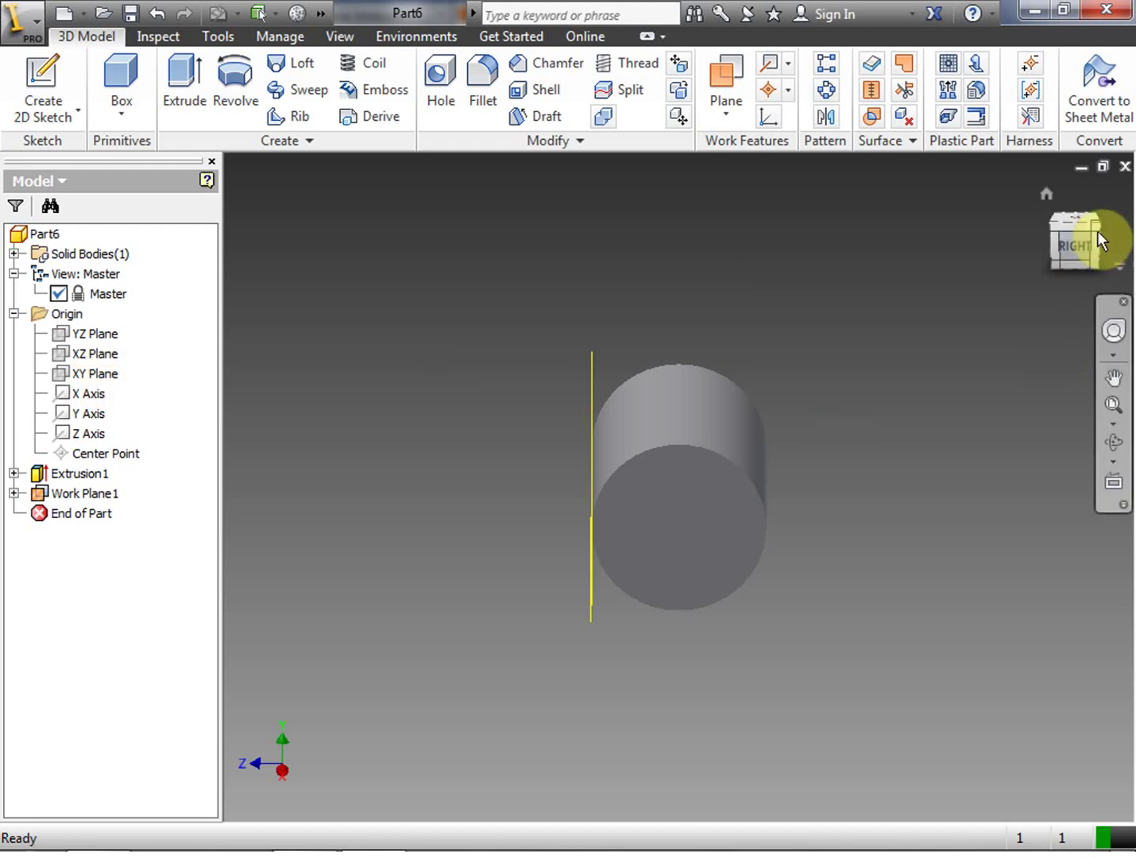
Step: Start a 2D sketch on the tangent work plane and draw a shallow upward three-point arc spanning about 5.4 in along the cylinder
{"action": "mouse_move", "coordinate": [1065, 253]}
{"action": "left_mouse_down"}
{"action": "mouse_move", "coordinate": [1085, 241]}
{"action": "mouse_move", "coordinate": [1093, 252]}
{"action": "mouse_move", "coordinate": [1083, 282]}
{"action": "mouse_move", "coordinate": [1088, 255]}
{"action": "mouse_move", "coordinate": [1110, 239]}
{"action": "mouse_move", "coordinate": [1120, 258]}
{"action": "mouse_move", "coordinate": [1112, 243]}
{"action": "left_mouse_up"}
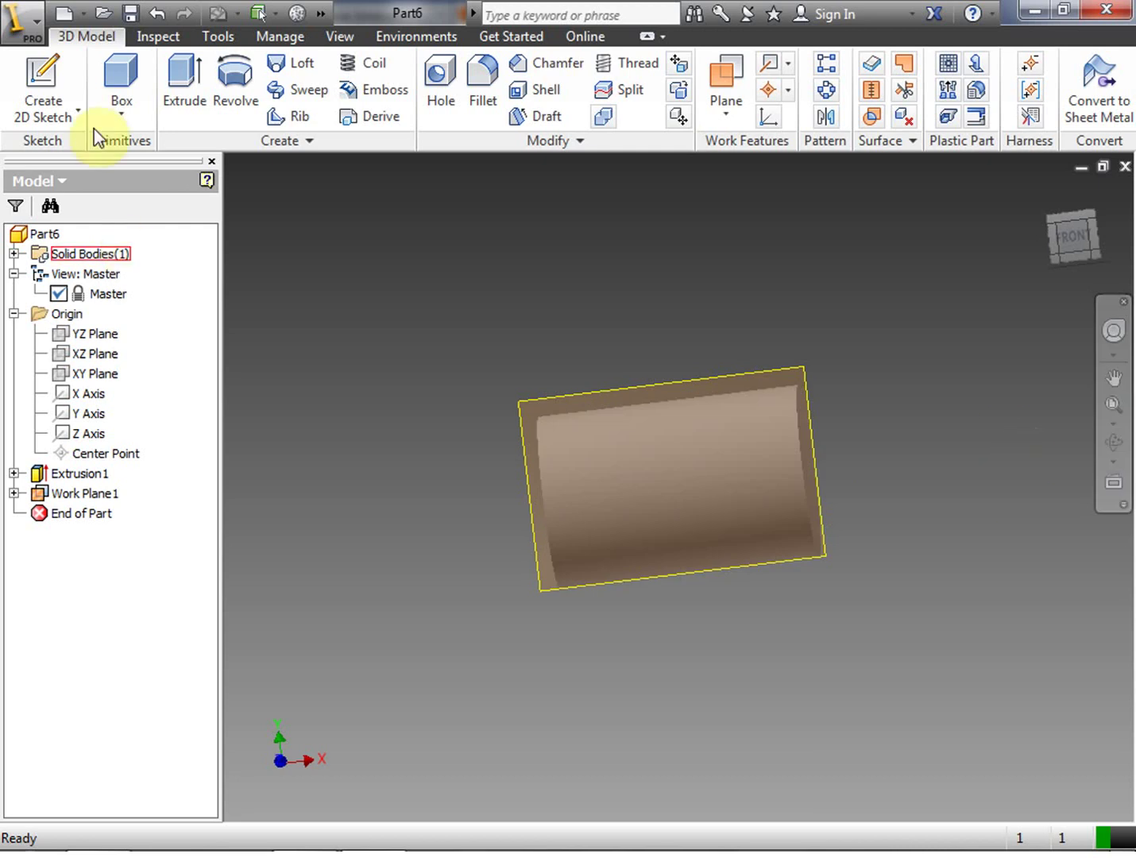
{"action": "left_click", "coordinate": [55, 80]}
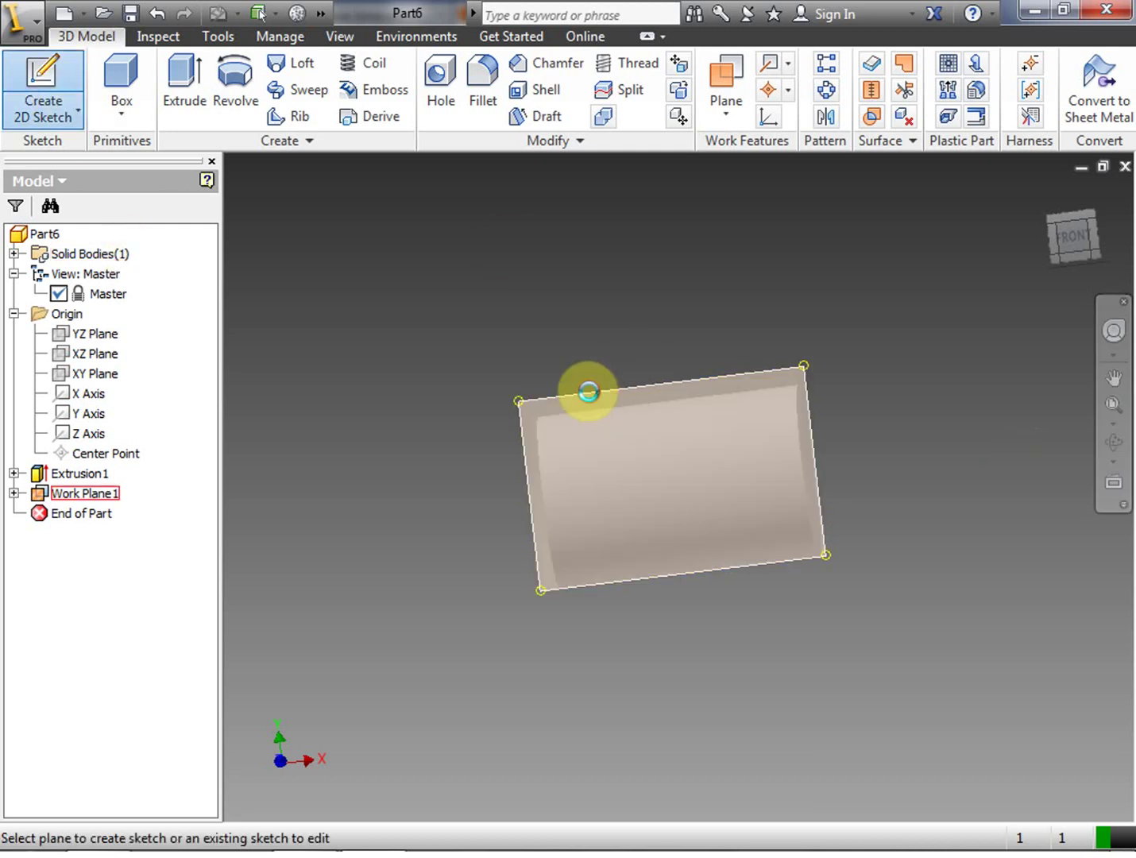
{"action": "left_click", "coordinate": [590, 391]}
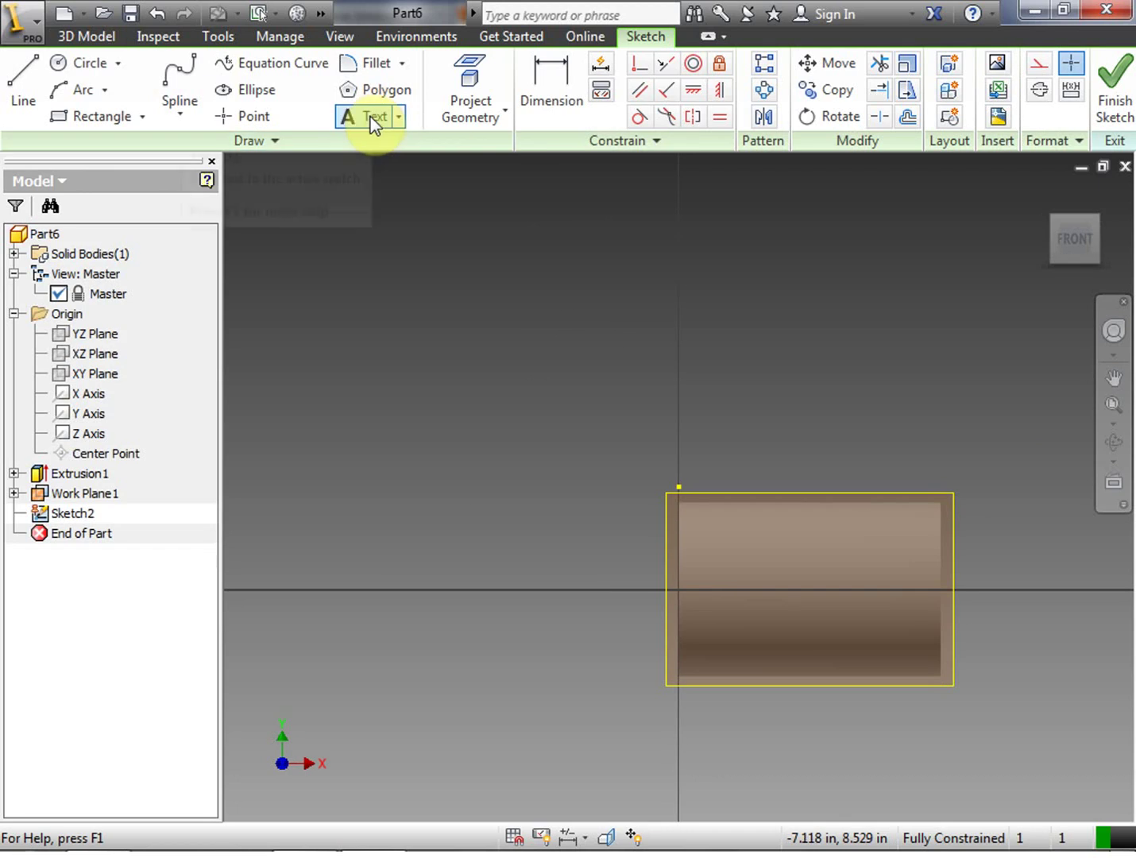
{"action": "left_click", "coordinate": [70, 90]}
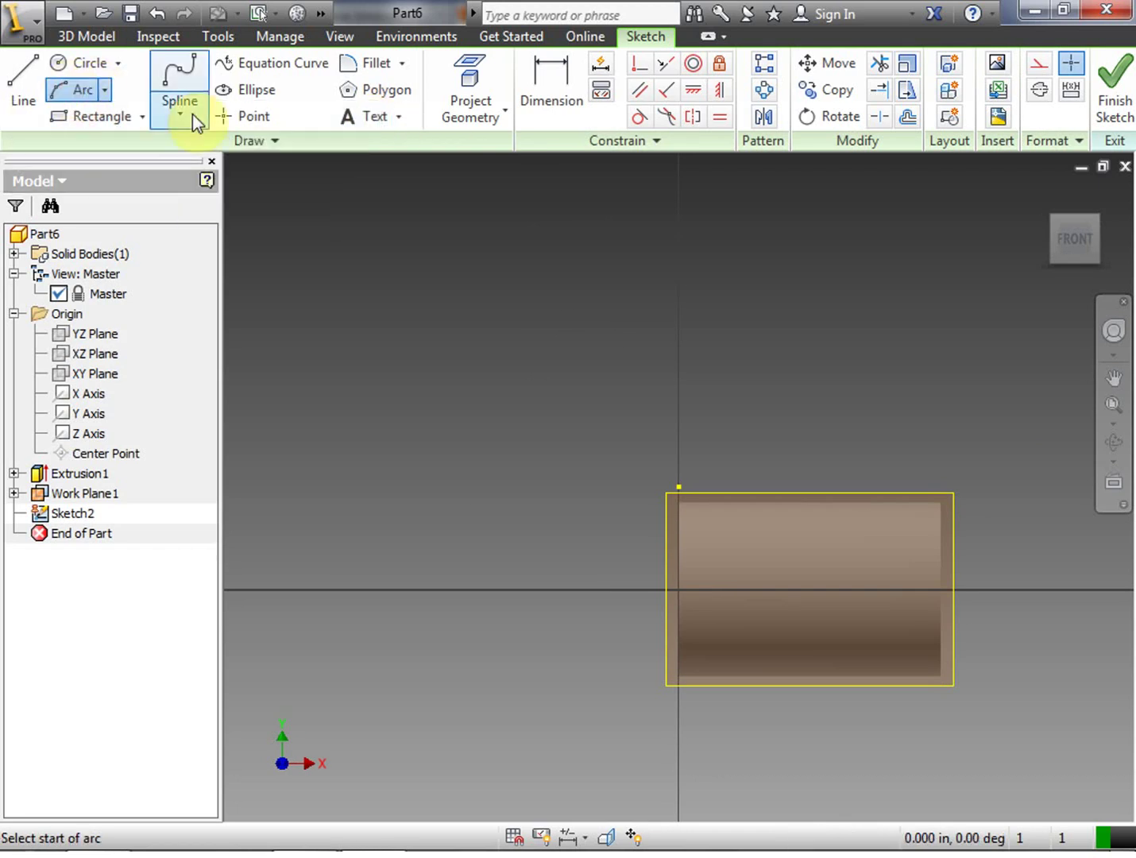
{"action": "left_click", "coordinate": [695, 606]}
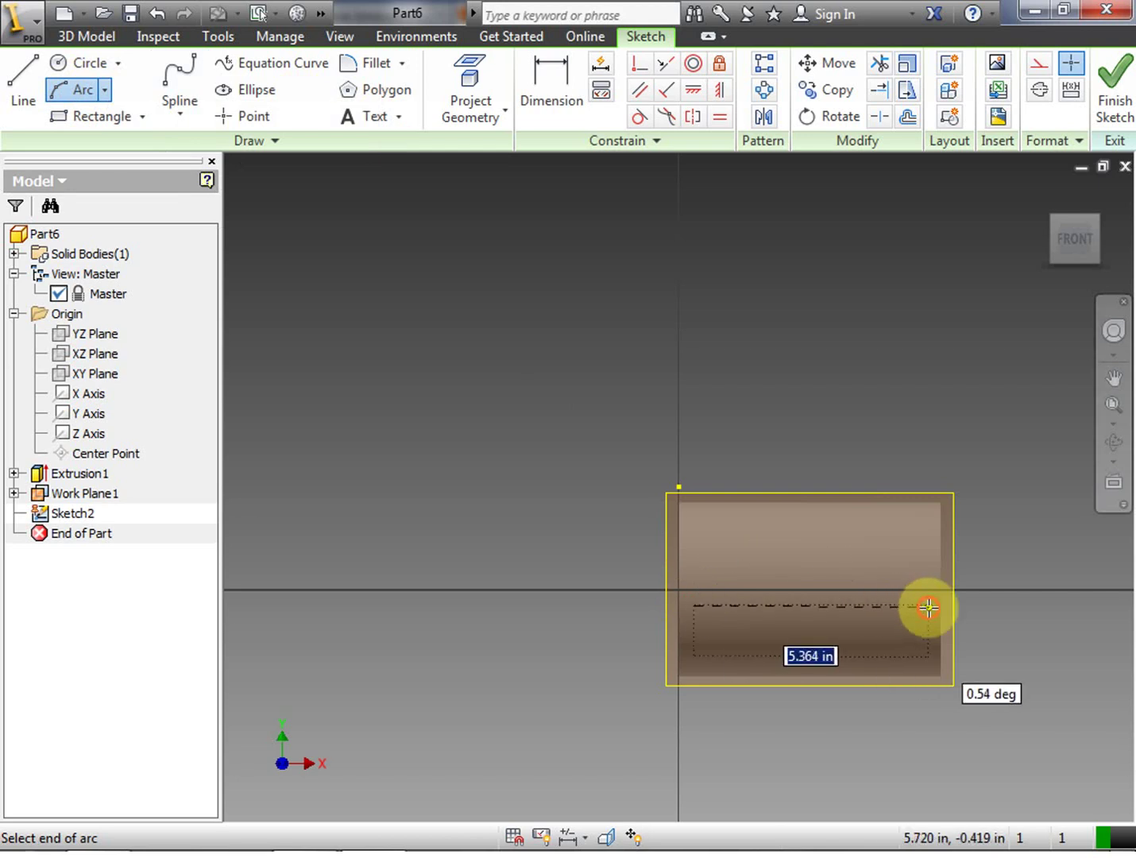
{"action": "left_click", "coordinate": [928, 607]}
{"action": "left_click", "coordinate": [845, 570]}
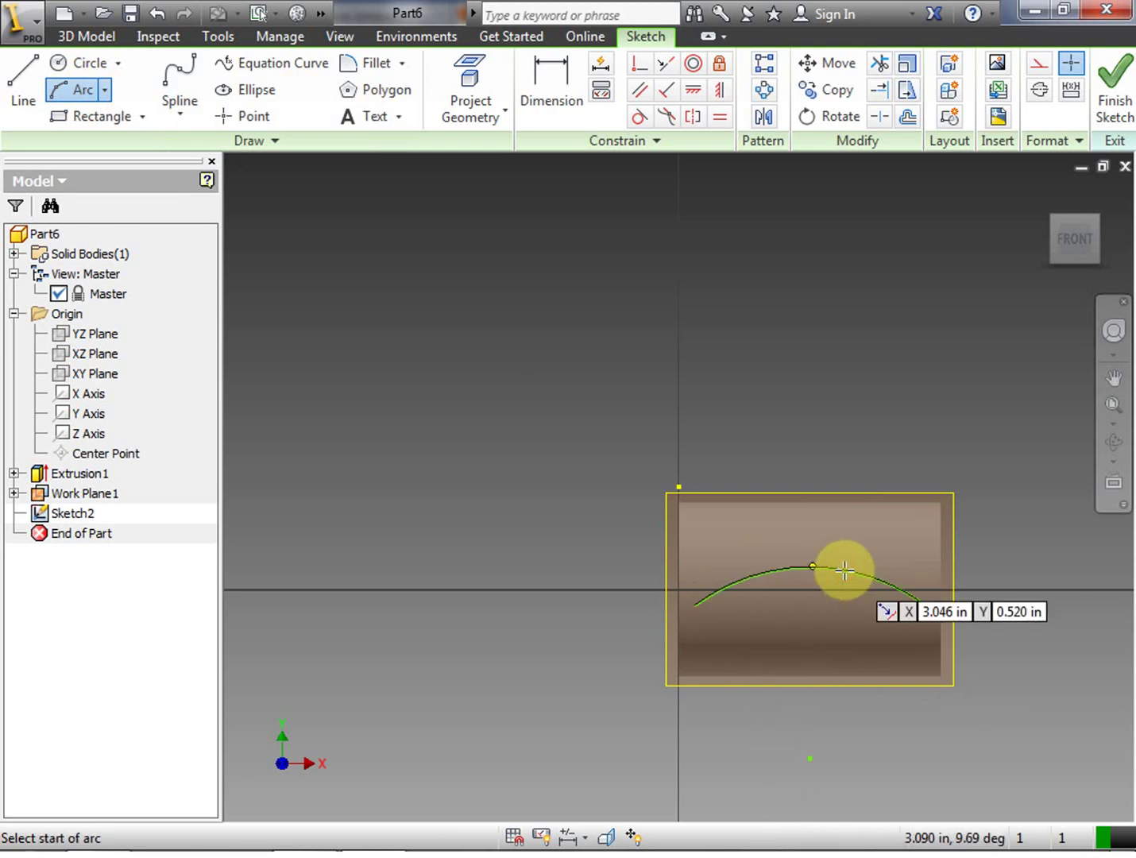
Step: Finish the arc command and start a geometry text aligned to the sketched arc
{"action": "right_click", "coordinate": [303, 244]}
{"action": "left_click", "coordinate": [375, 244]}
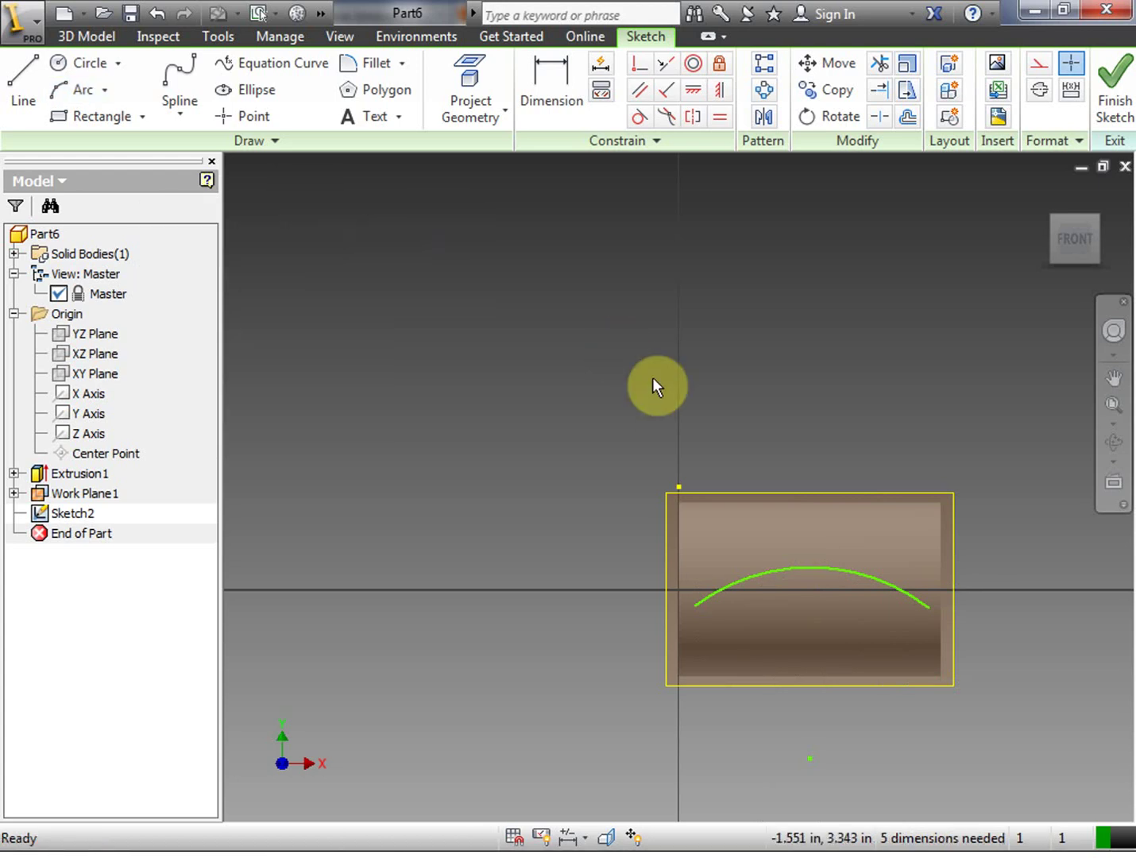
{"action": "mouse_move", "coordinate": [1071, 240]}
{"action": "left_mouse_down"}
{"action": "mouse_move", "coordinate": [1026, 268]}
{"action": "mouse_move", "coordinate": [853, 247]}
{"action": "mouse_move", "coordinate": [925, 261]}
{"action": "mouse_move", "coordinate": [1017, 239]}
{"action": "mouse_move", "coordinate": [1046, 209]}
{"action": "left_mouse_up"}
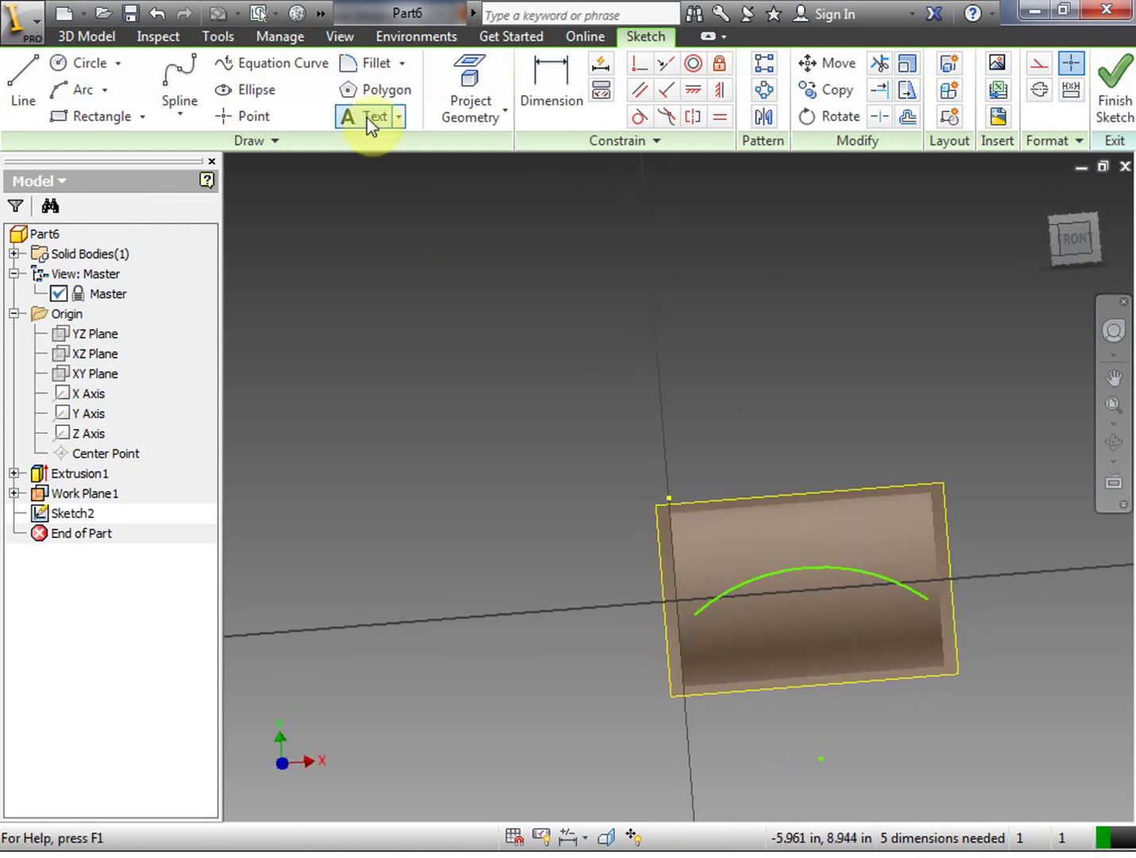
{"action": "left_click", "coordinate": [398, 119]}
{"action": "left_click", "coordinate": [362, 202]}
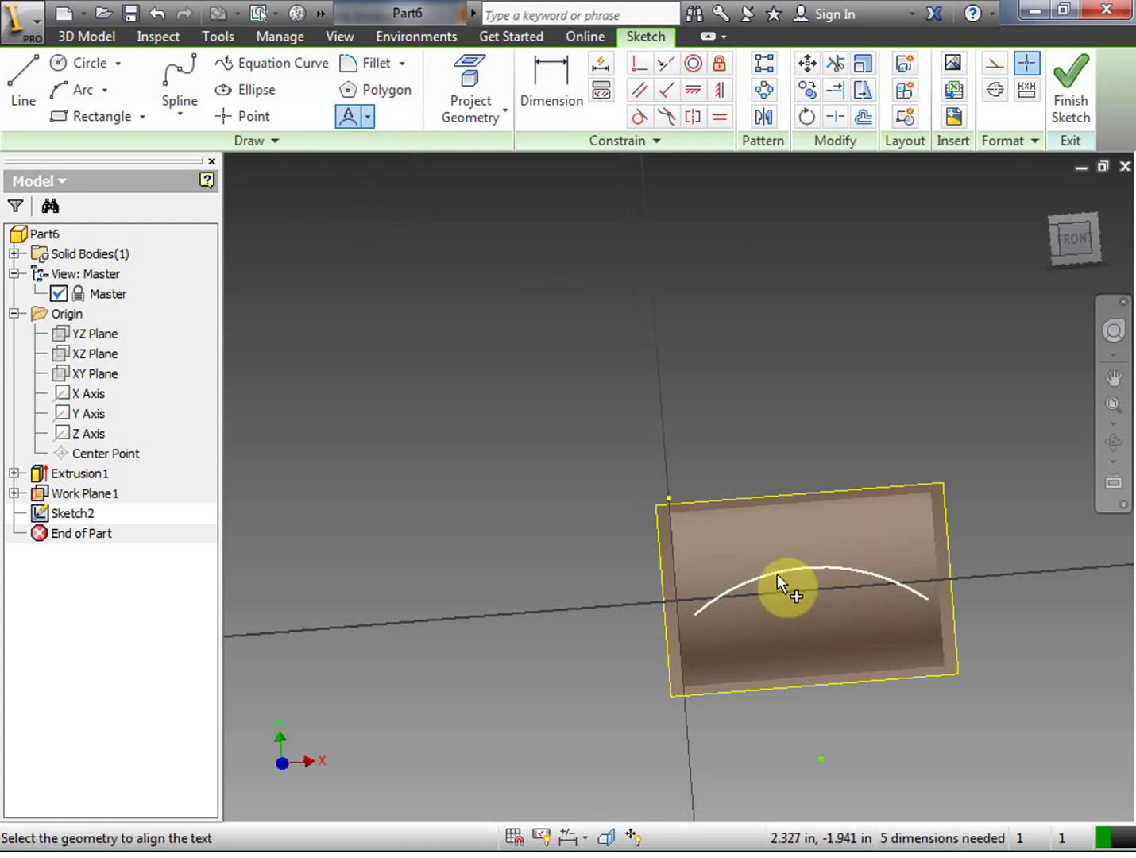
{"action": "left_click", "coordinate": [822, 567]}
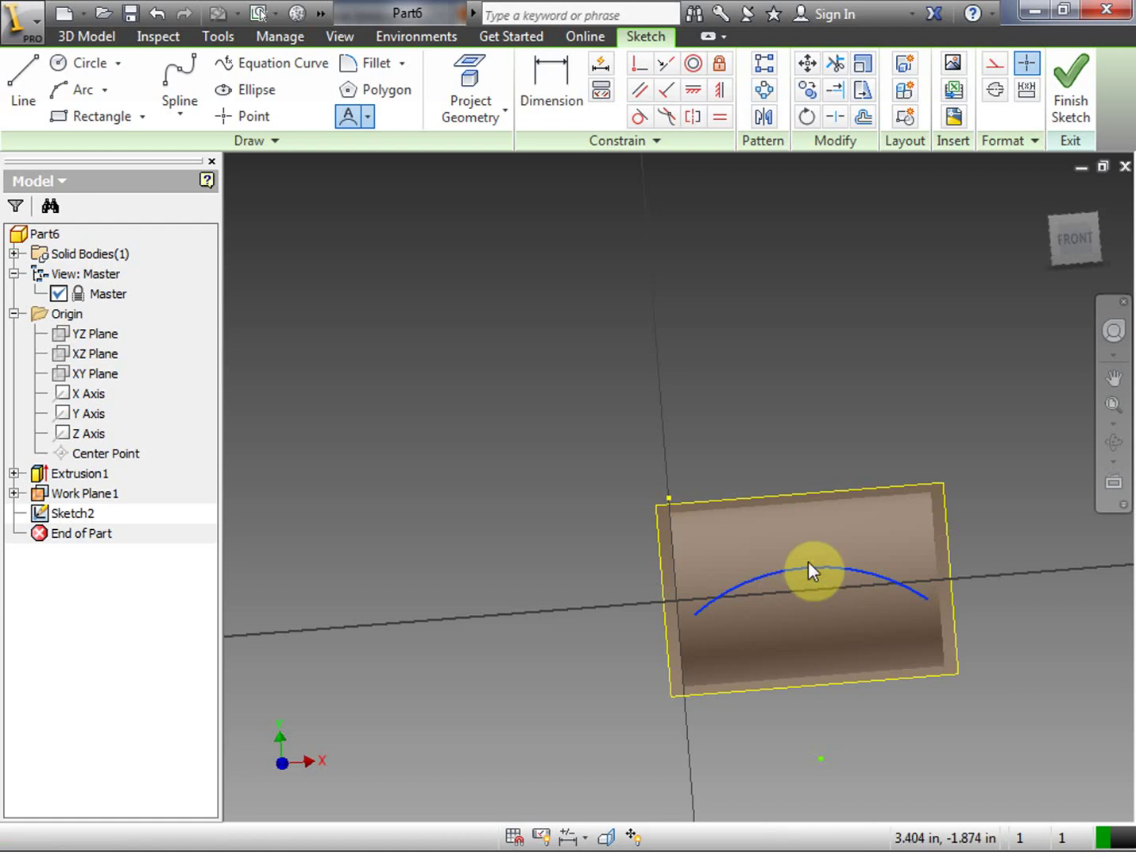
{"action": "left_click_drag", "start_coordinate": [890, 113], "coordinate": [203, 101]}
Step: Enter "San Diego" as the text along the arc and place it in the sketch
{"action": "left_click", "coordinate": [338, 401]}
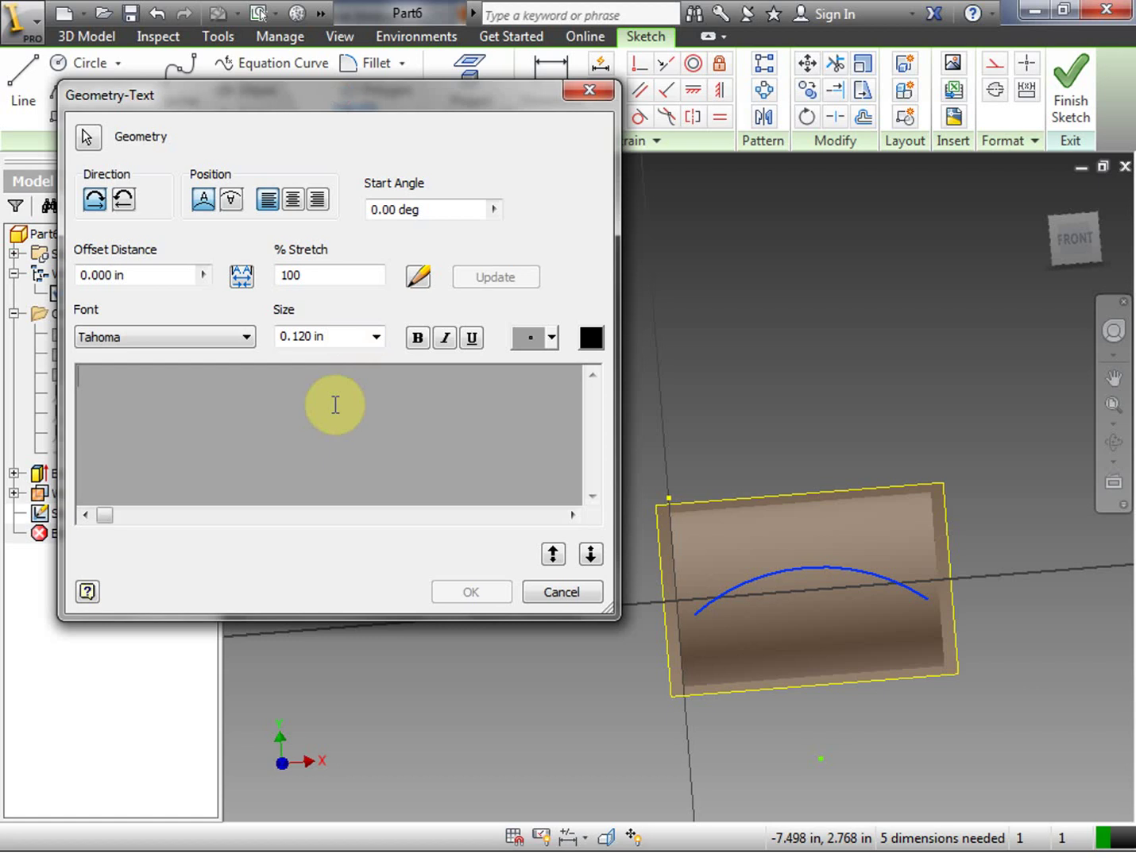
{"action": "type", "text": "Car"}
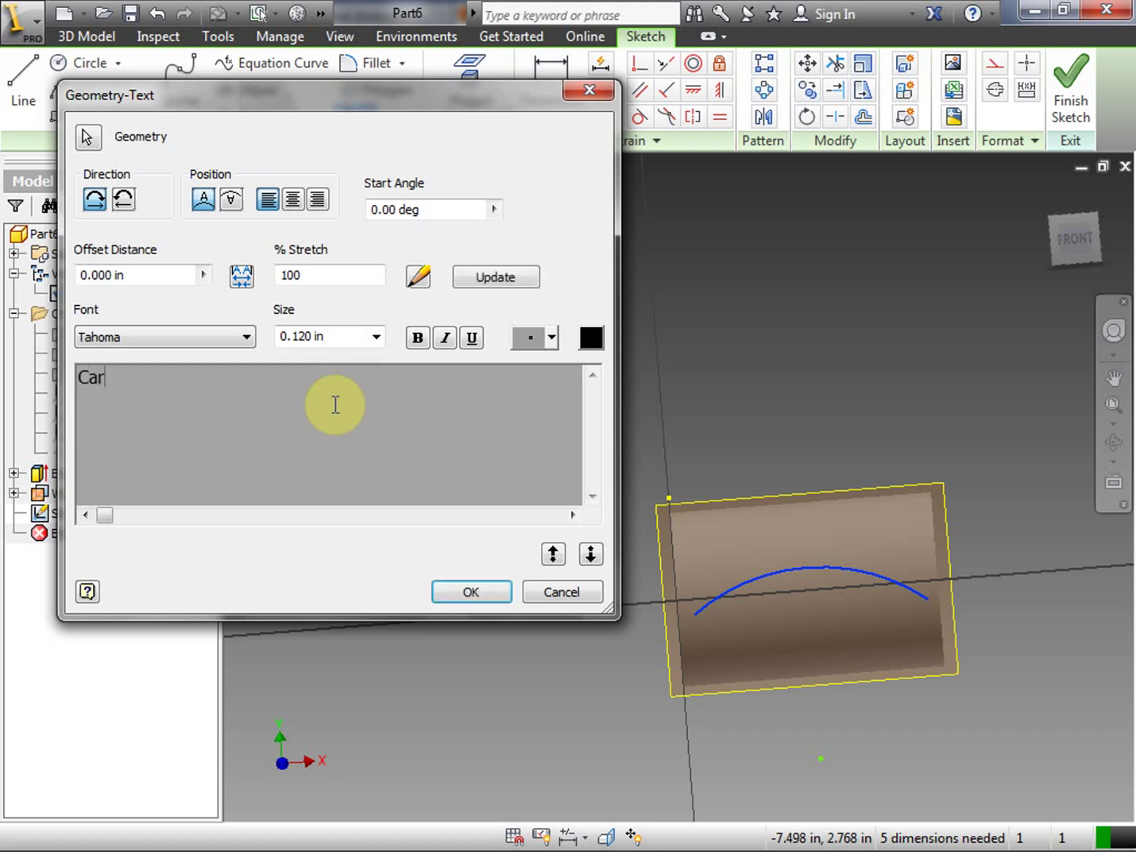
{"action": "key", "text": "BackSpace"}
{"action": "key", "text": "BackSpace"}
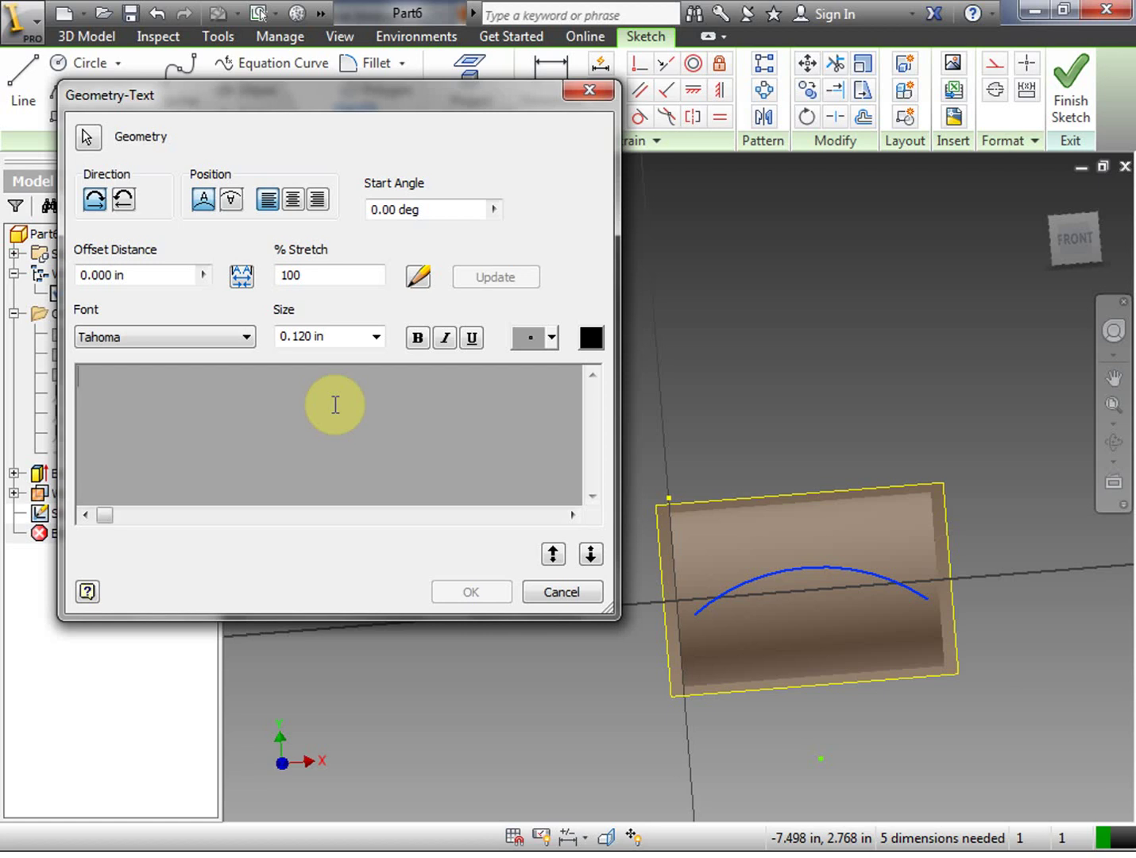
{"action": "type", "text": "San Diego"}
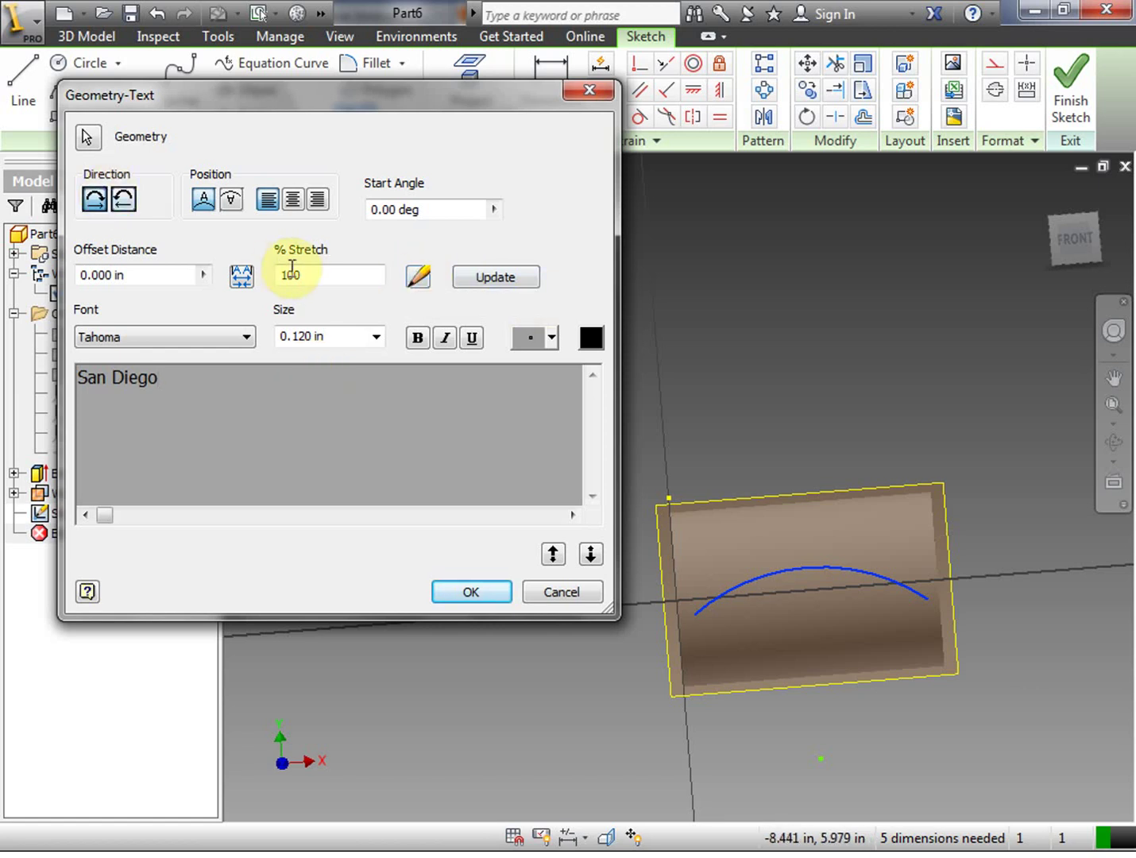
{"action": "left_click_drag", "start_coordinate": [200, 393], "coordinate": [3, 376]}
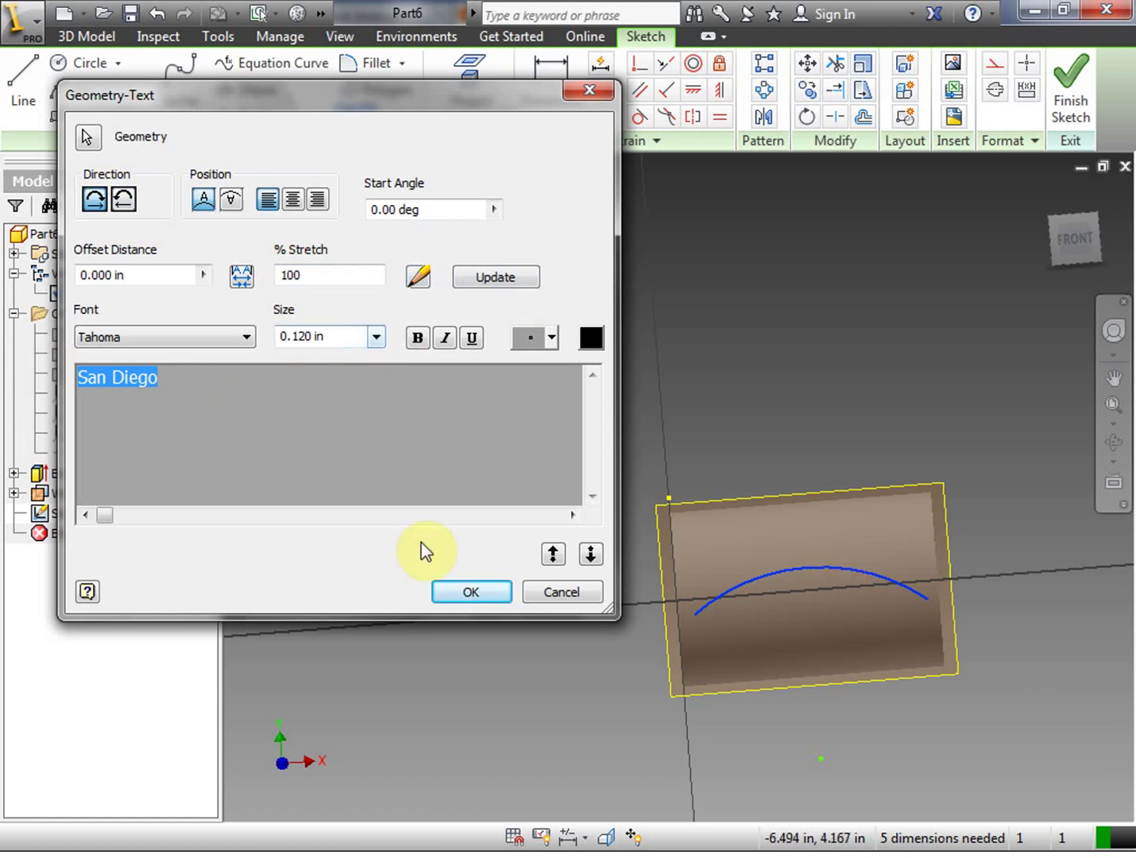
{"action": "left_click", "coordinate": [453, 594]}
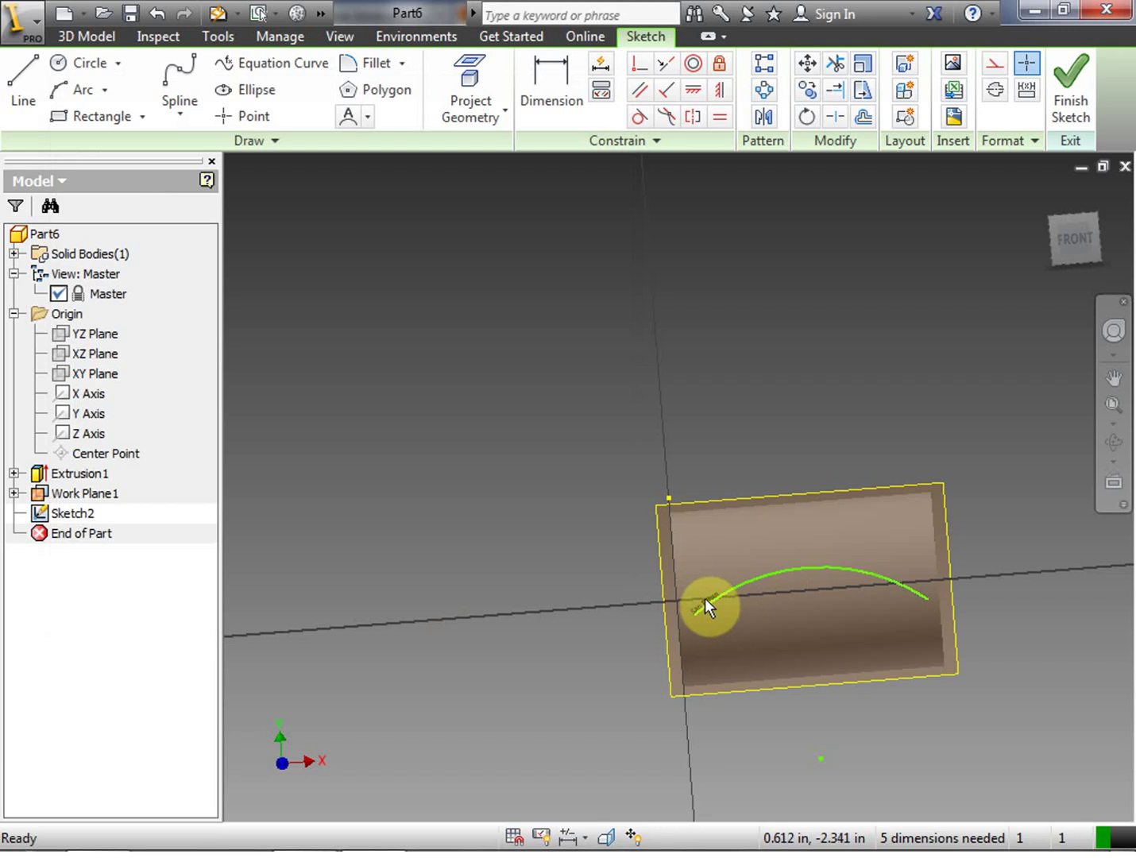
Step: Set the San Diego arc text's size to 0.240 in
{"action": "scroll", "coordinate": [704, 599], "scroll_direction": "up", "scroll_amount": 2}
{"action": "scroll", "coordinate": [704, 599], "scroll_direction": "down", "scroll_amount": 8}
{"action": "scroll", "coordinate": [710, 596], "scroll_direction": "up", "scroll_amount": 6}
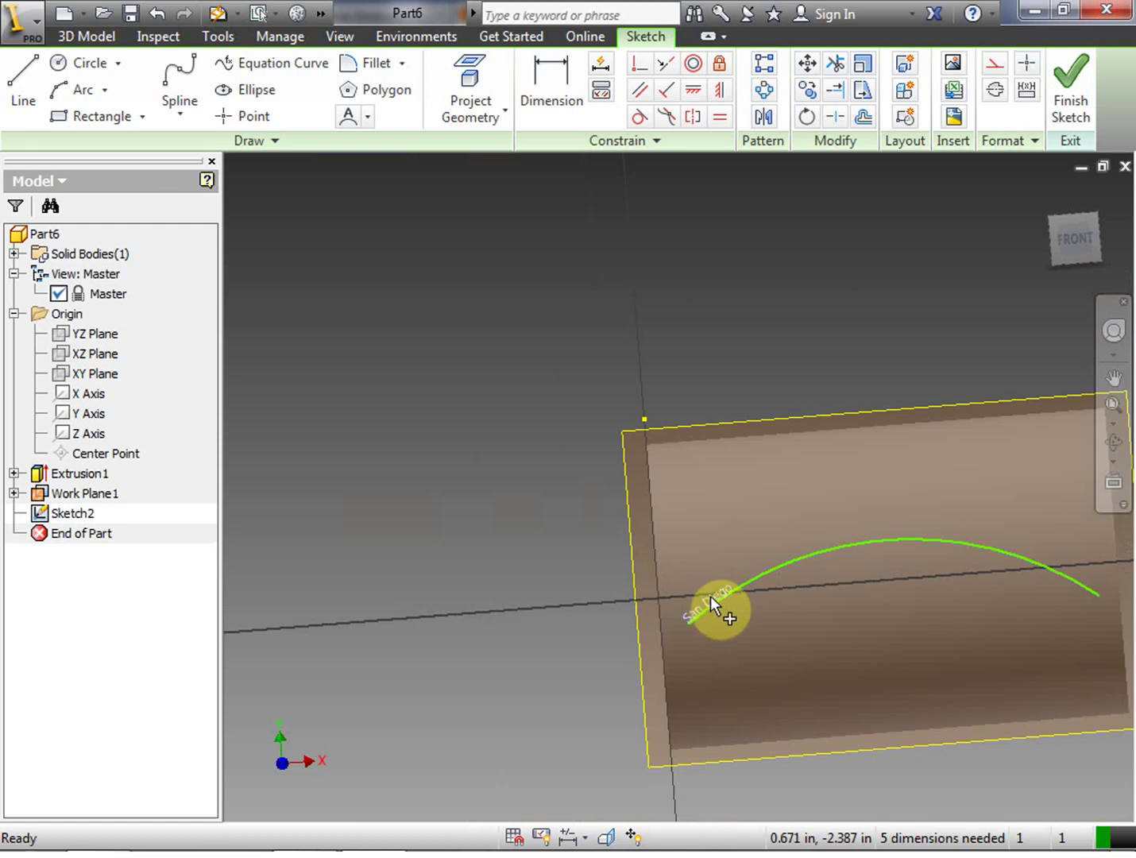
{"action": "double_click", "coordinate": [709, 597]}
{"action": "left_click_drag", "start_coordinate": [182, 391], "coordinate": [16, 388]}
{"action": "left_click", "coordinate": [377, 333]}
{"action": "left_click", "coordinate": [358, 400]}
{"action": "left_click", "coordinate": [475, 592]}
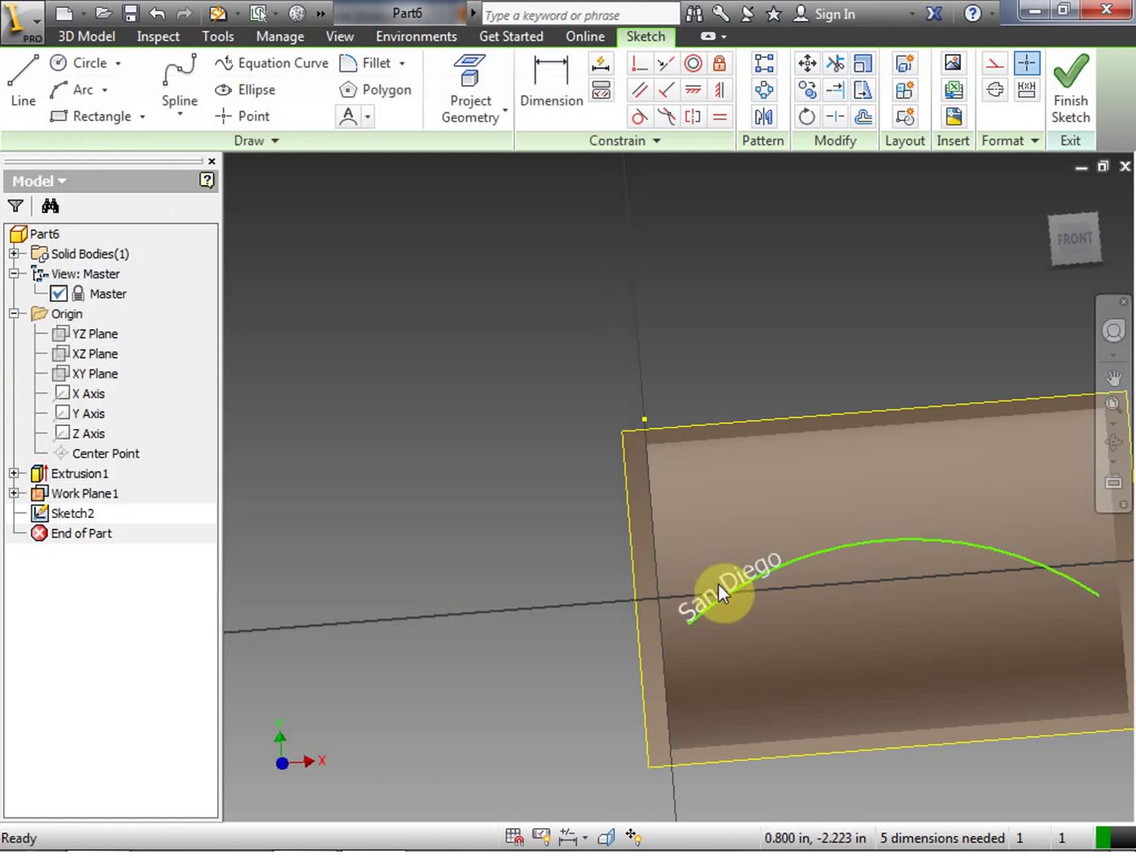
Step: Try to enlarge the San Diego text by changing the size value without selecting the letters
{"action": "double_click", "coordinate": [723, 582]}
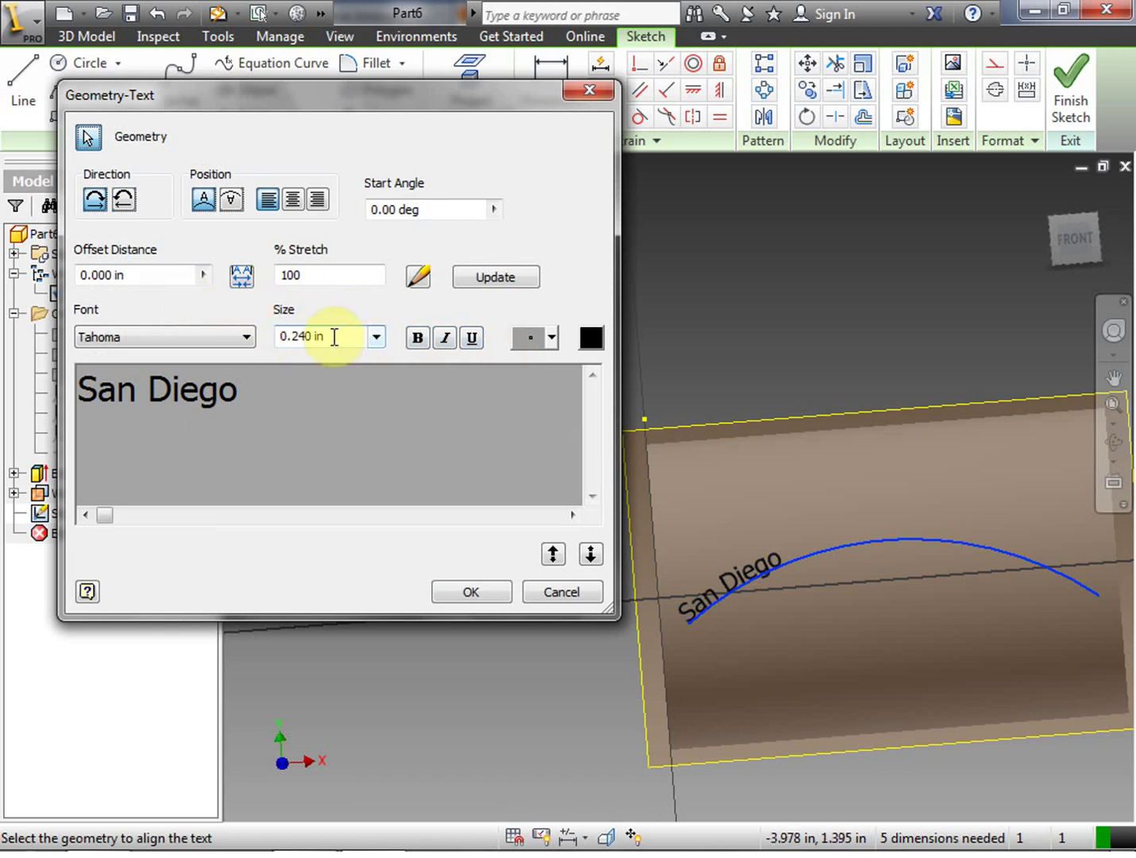
{"action": "left_click", "coordinate": [307, 338]}
{"action": "left_click_drag", "start_coordinate": [311, 337], "coordinate": [242, 336]}
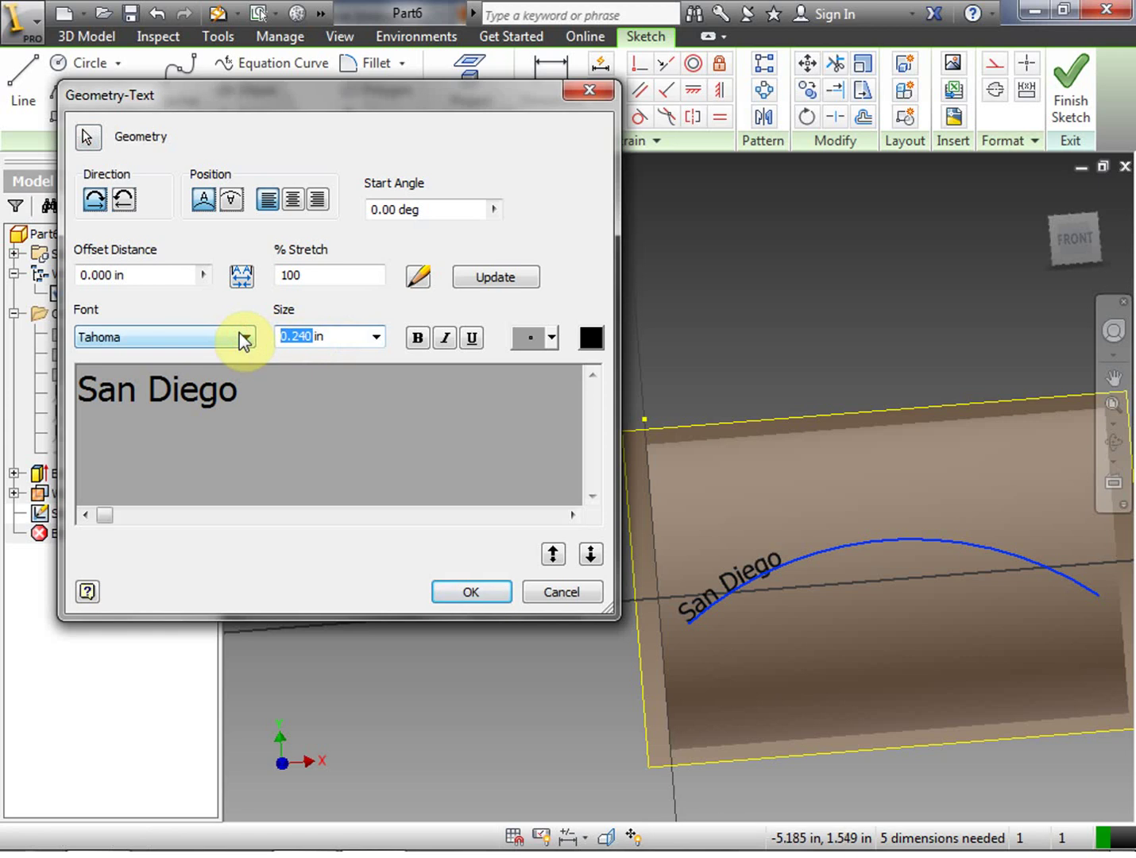
{"action": "type", "text": "3"}
{"action": "left_click", "coordinate": [466, 590]}
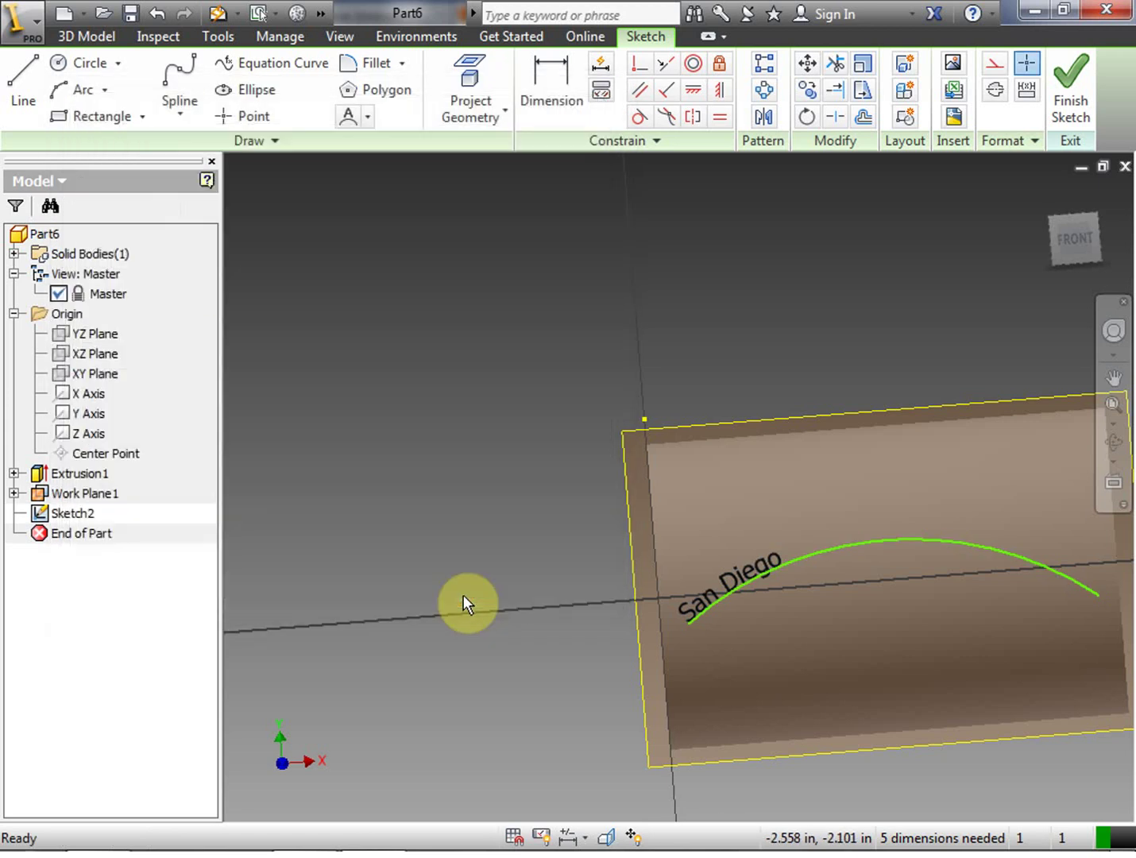
Step: Select all the letters of the San Diego arc text and set their size to 1 in
{"action": "double_click", "coordinate": [763, 563]}
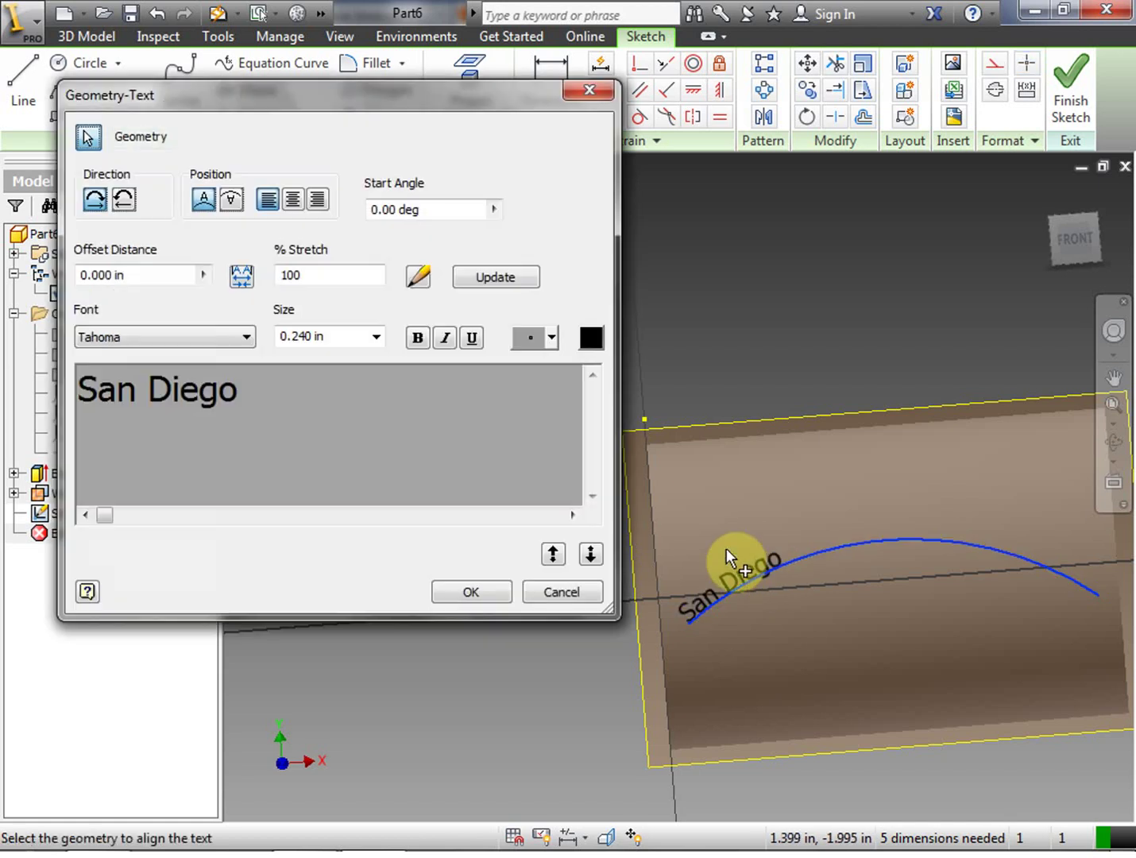
{"action": "left_click_drag", "start_coordinate": [242, 387], "coordinate": [135, 391]}
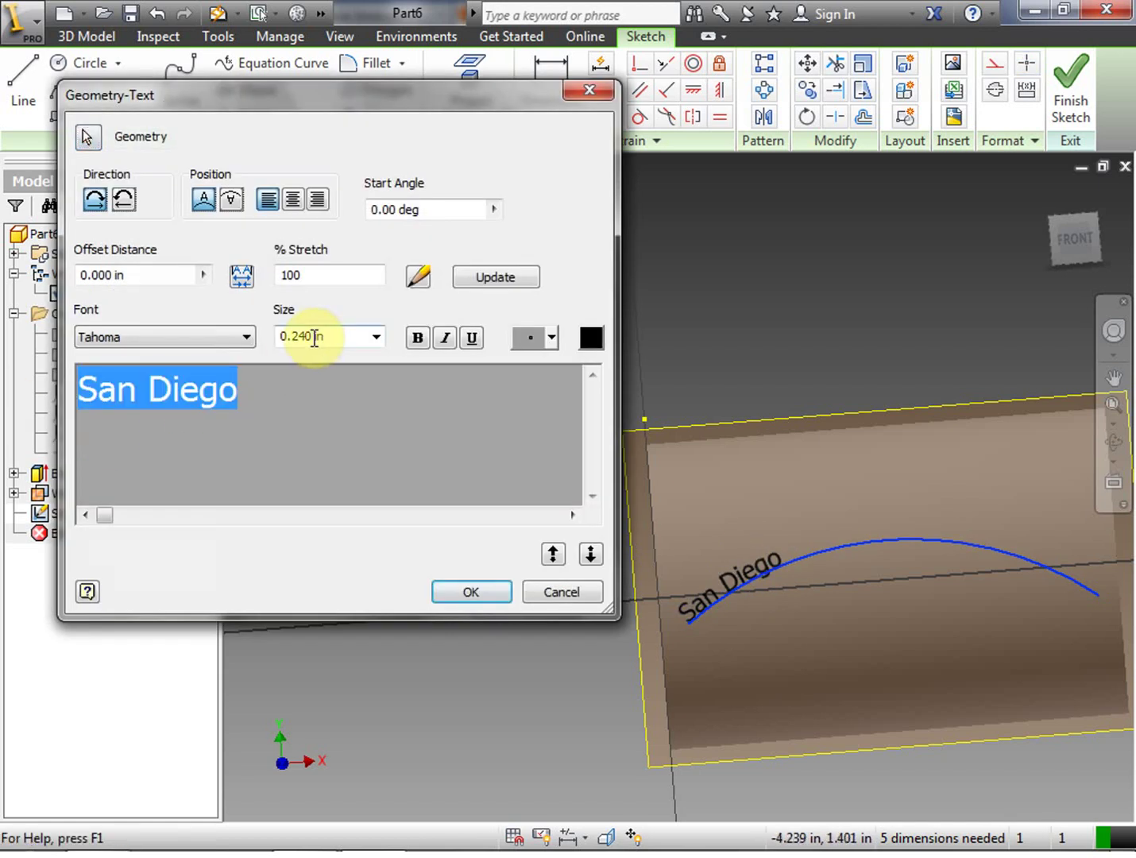
{"action": "left_click_drag", "start_coordinate": [312, 338], "coordinate": [205, 341]}
{"action": "left_click", "coordinate": [289, 336]}
{"action": "left_click_drag", "start_coordinate": [309, 338], "coordinate": [256, 338]}
{"action": "type", "text": "1"}
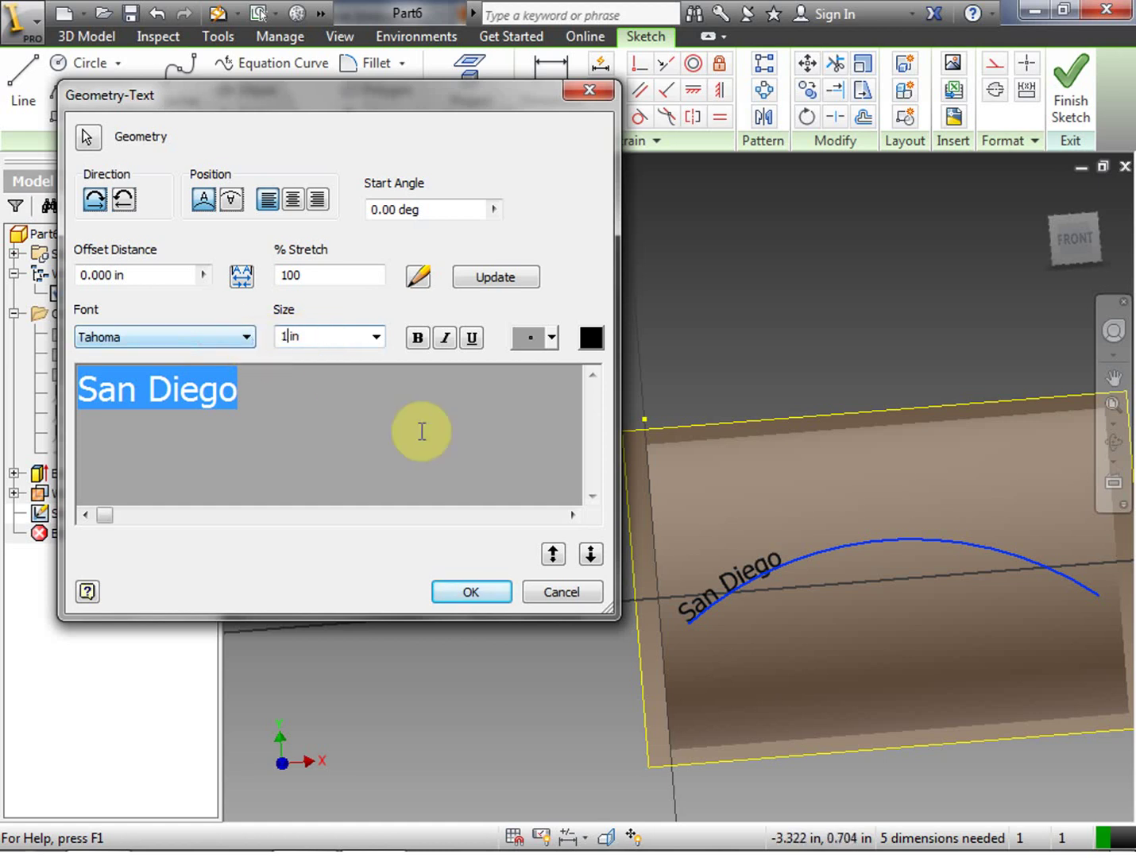
{"action": "left_click", "coordinate": [469, 600]}
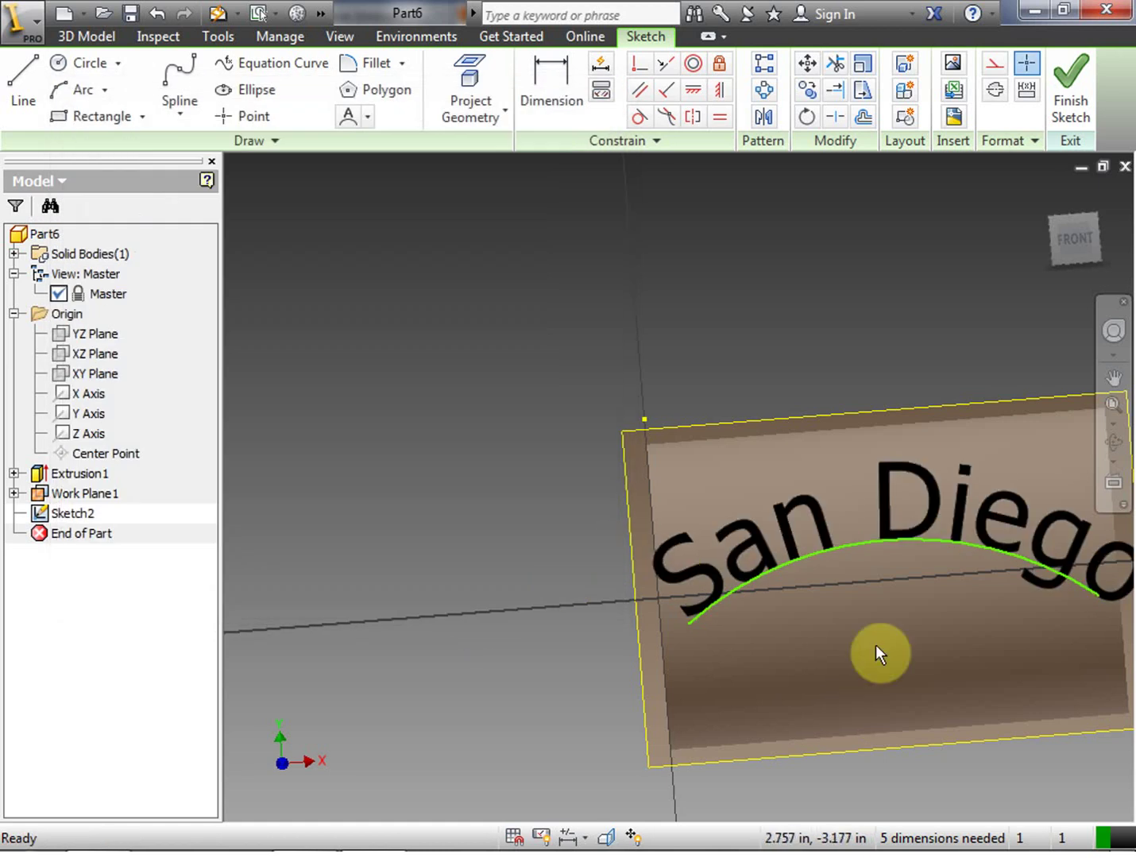
Step: Reduce the whole San Diego arc text to a size of 0.900 in
{"action": "double_click", "coordinate": [929, 505]}
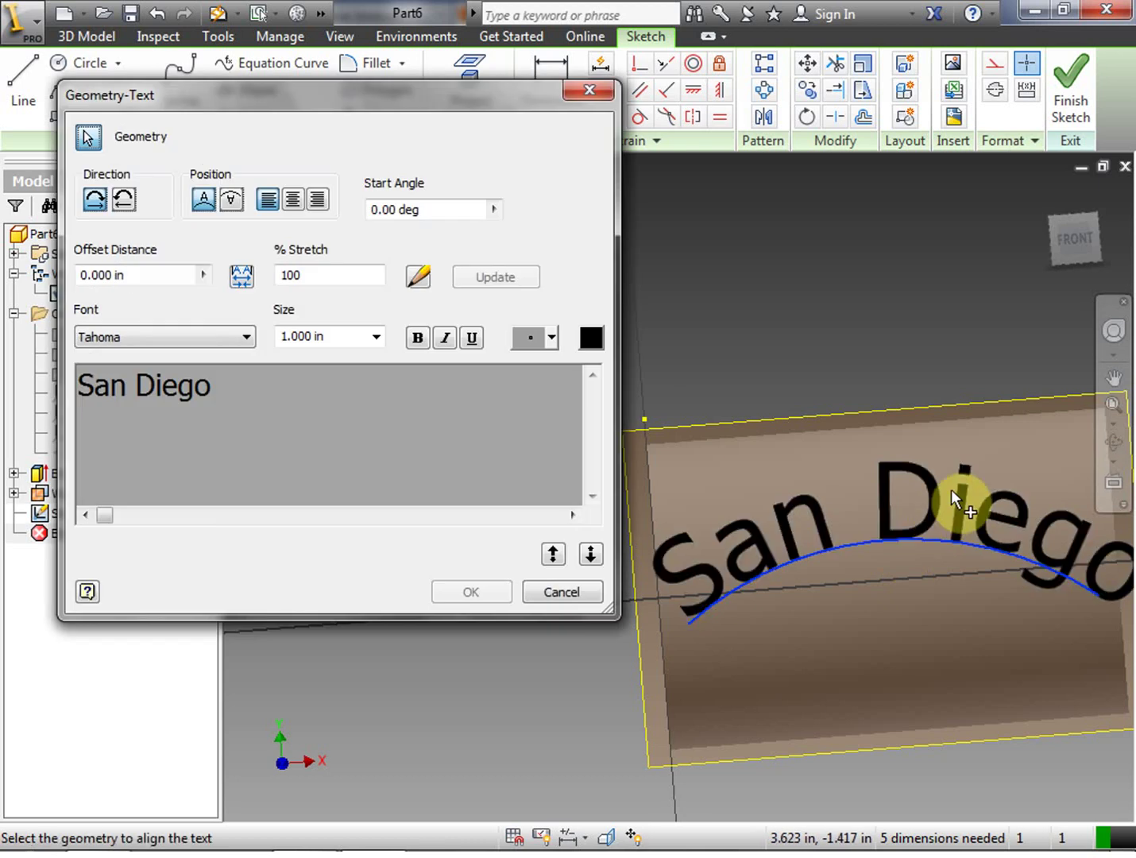
{"action": "left_click_drag", "start_coordinate": [226, 398], "coordinate": [56, 385]}
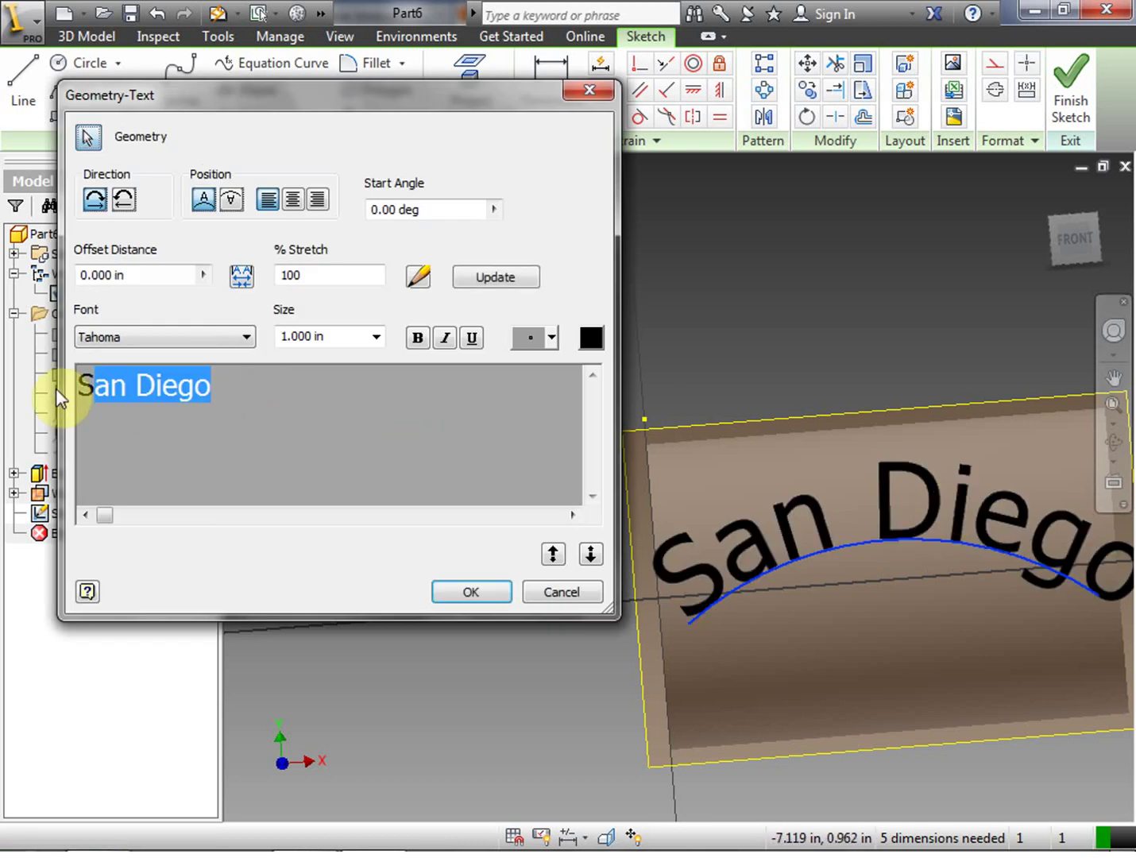
{"action": "double_click", "coordinate": [306, 337]}
{"action": "double_click", "coordinate": [305, 335]}
{"action": "type", "text": ".0"}
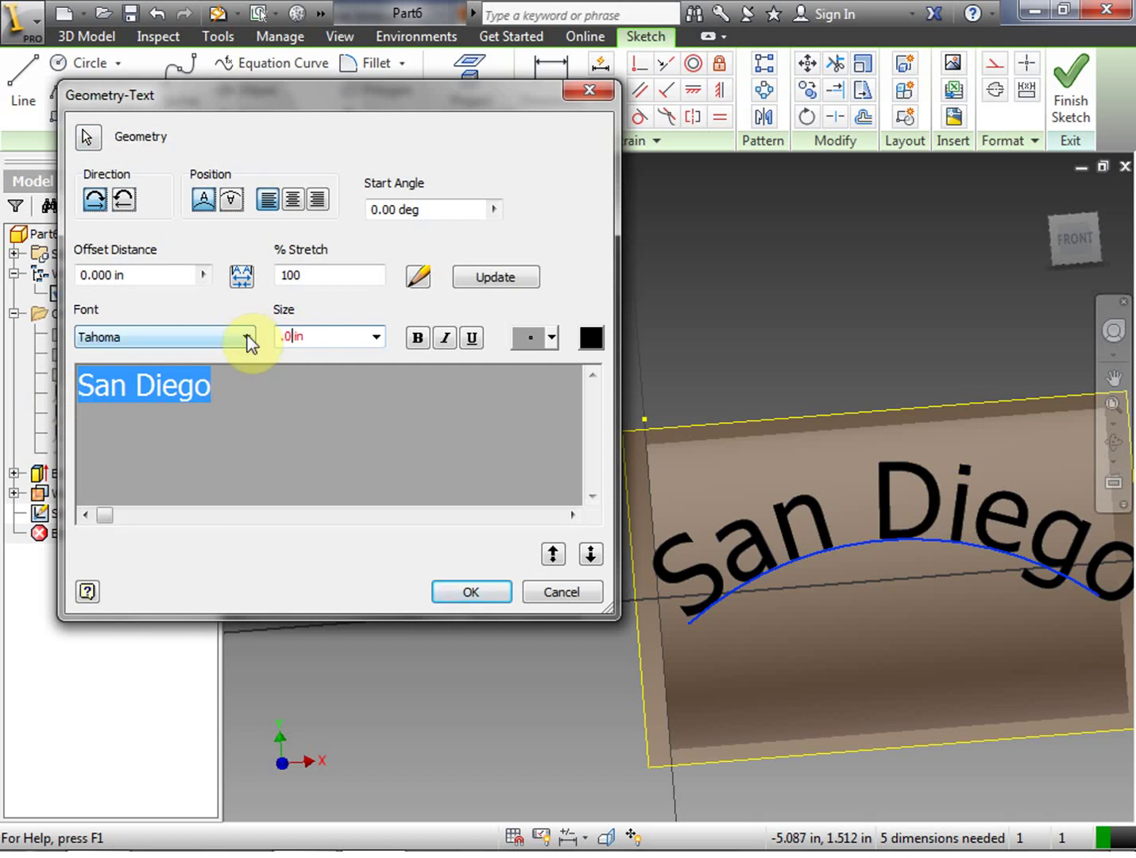
{"action": "left_click", "coordinate": [463, 592]}
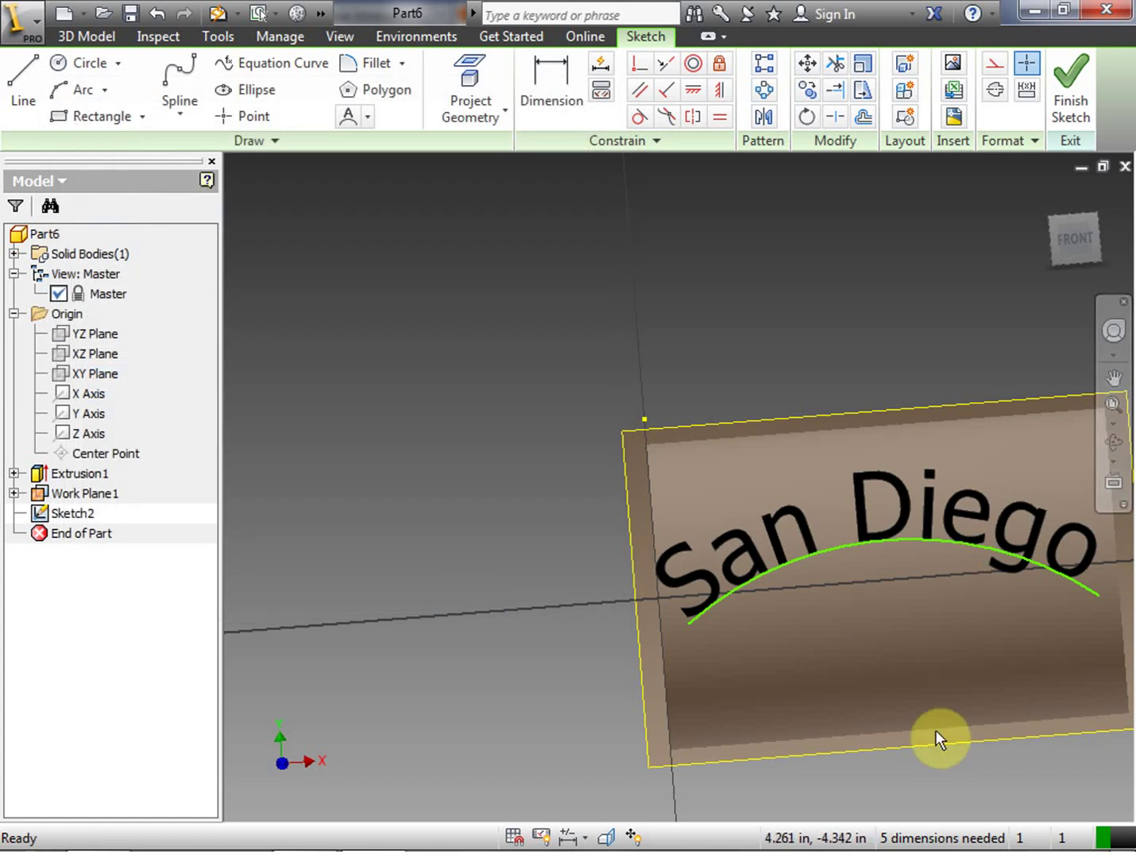
Step: Set the arc text's stretch to 90% and its offset distance from the arc to 0.300 in
{"action": "double_click", "coordinate": [743, 554]}
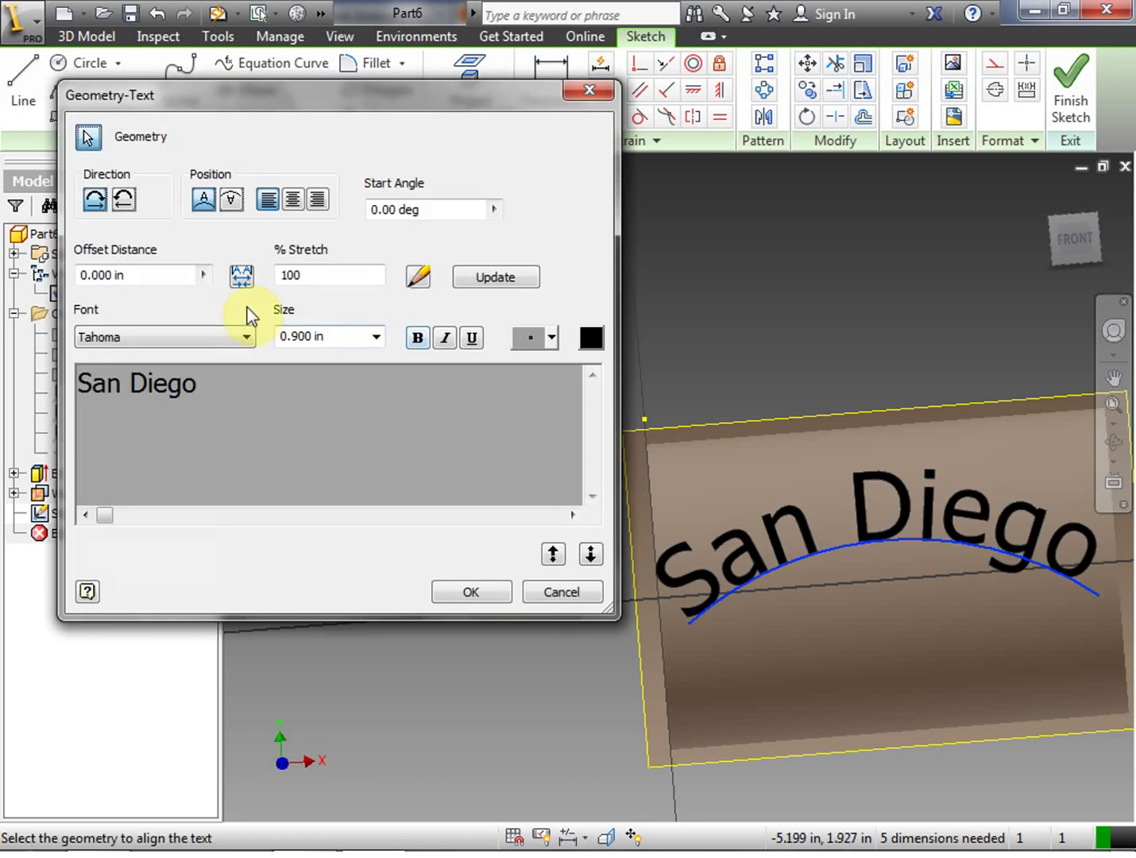
{"action": "double_click", "coordinate": [321, 275]}
{"action": "type", "text": "90"}
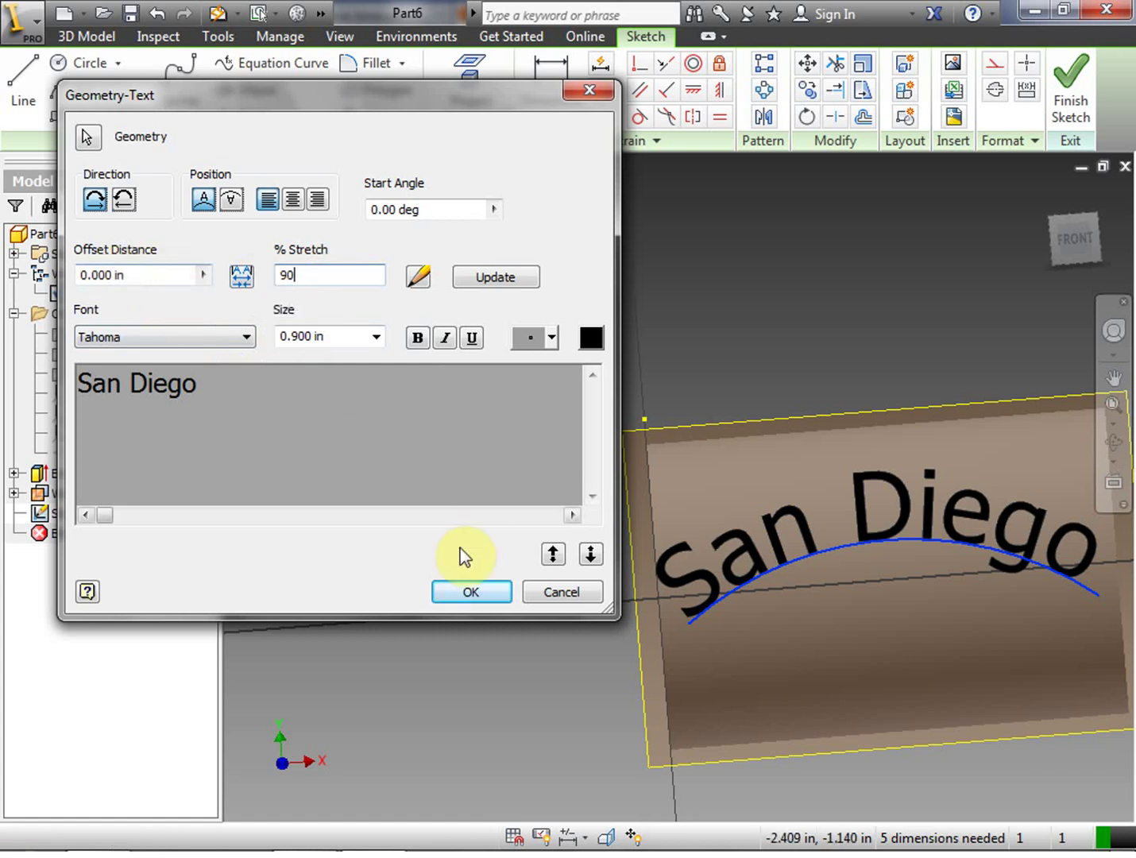
{"action": "left_click", "coordinate": [108, 275]}
{"action": "left_click_drag", "start_coordinate": [99, 276], "coordinate": [89, 276]}
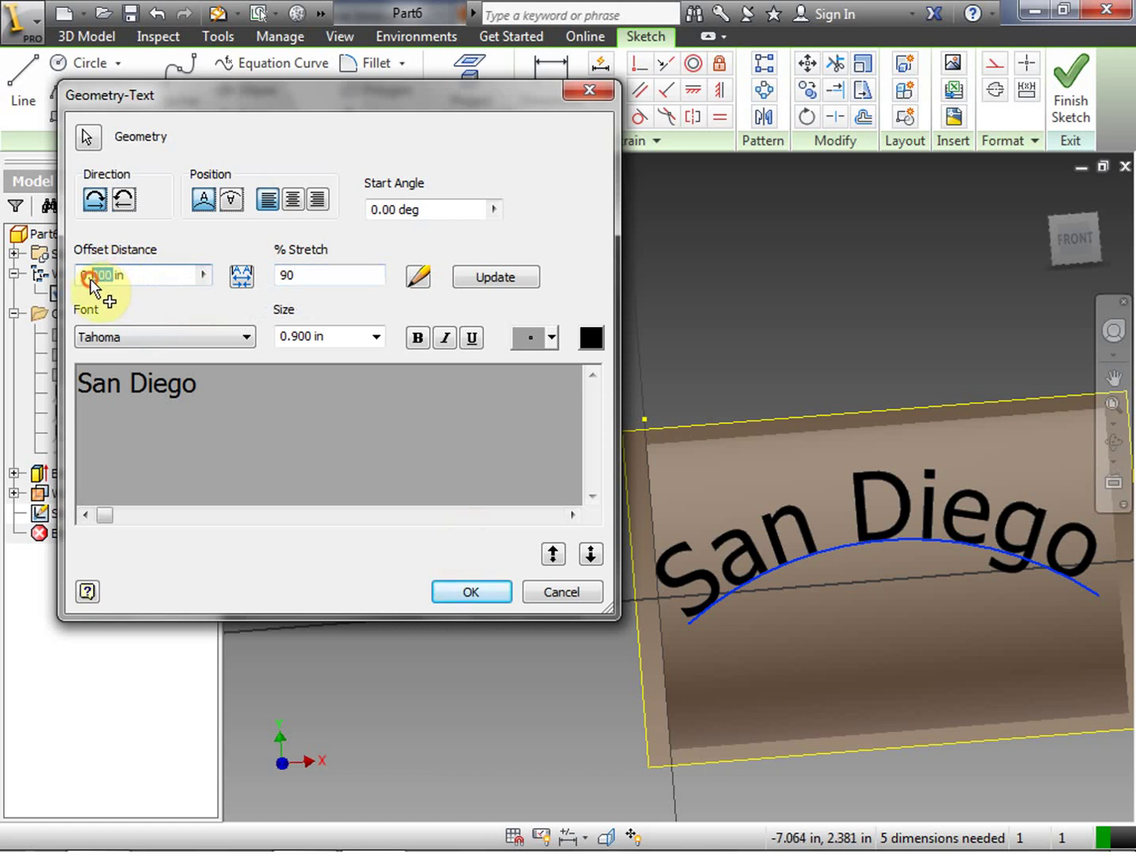
{"action": "type", "text": "2"}
{"action": "left_click", "coordinate": [470, 593]}
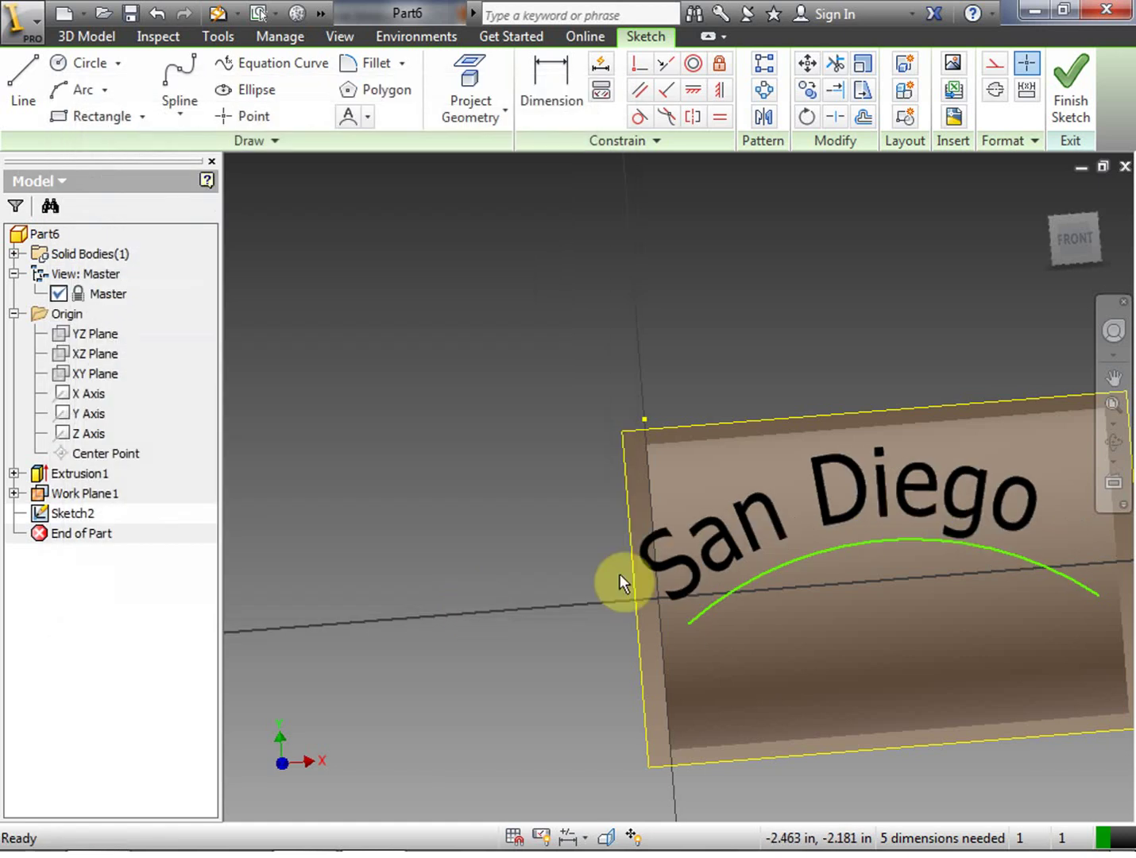
Step: Set the San Diego text's start angle to 5 degrees and its offset distance from the arc to 0 in
{"action": "double_click", "coordinate": [776, 534]}
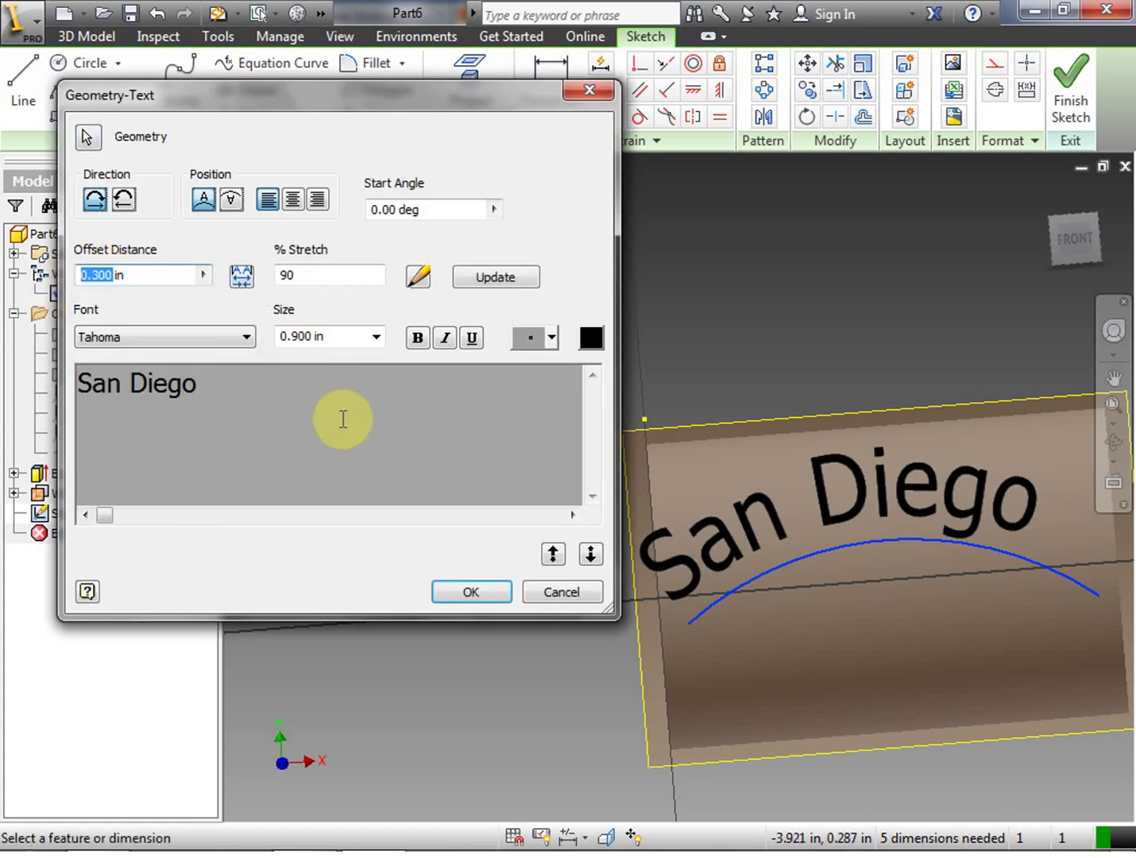
{"action": "key", "text": "BackSpace"}
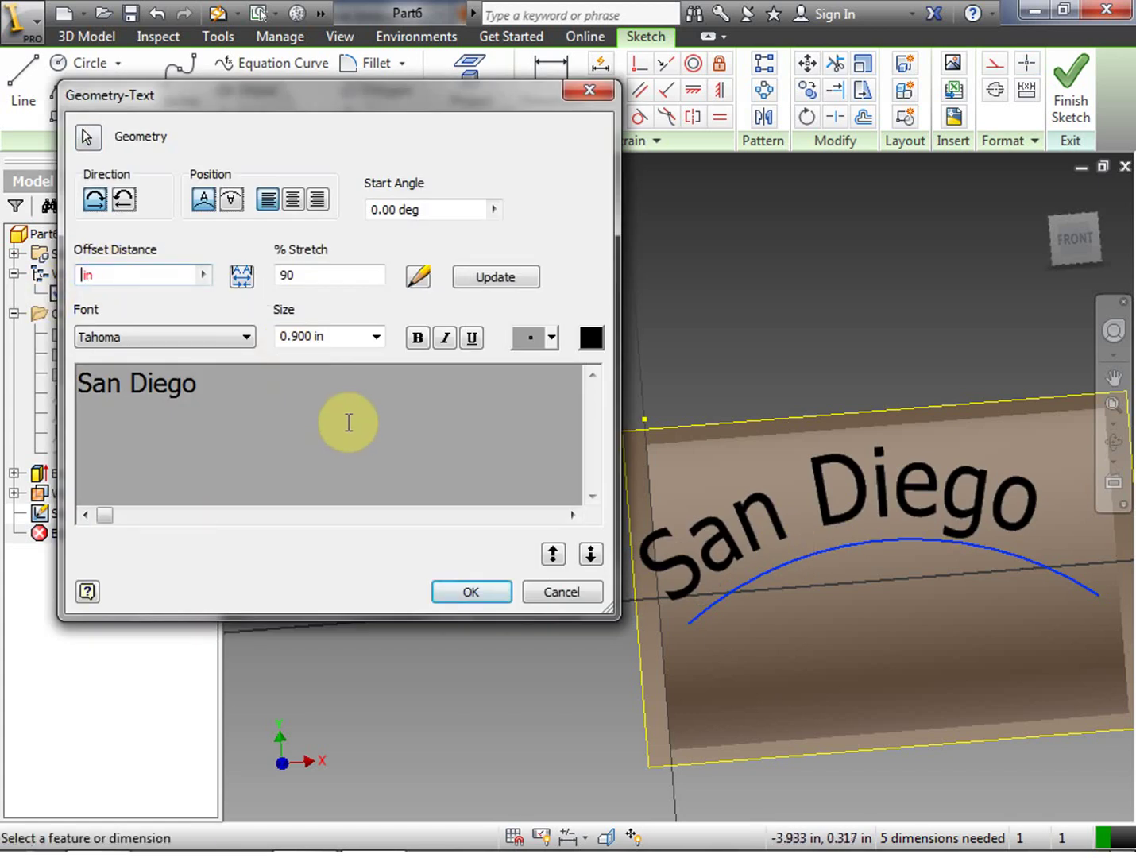
{"action": "left_click", "coordinate": [385, 210]}
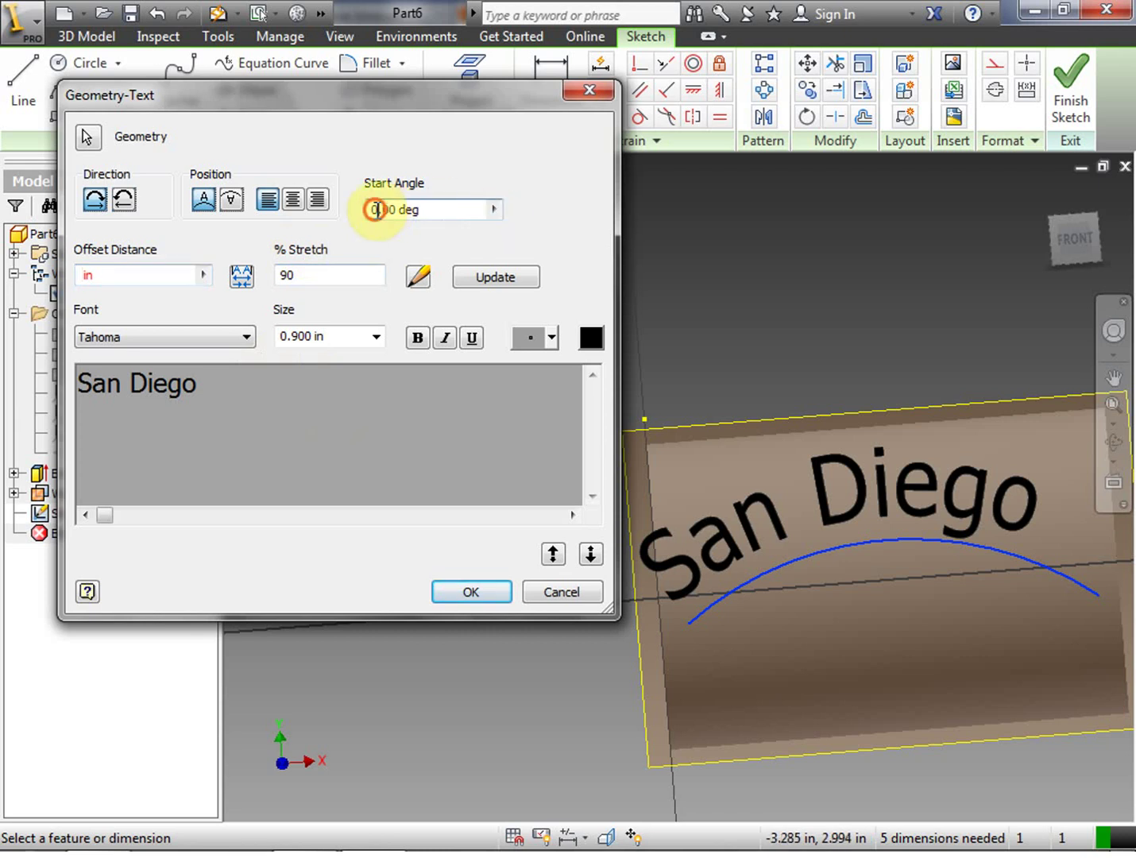
{"action": "type", "text": "5"}
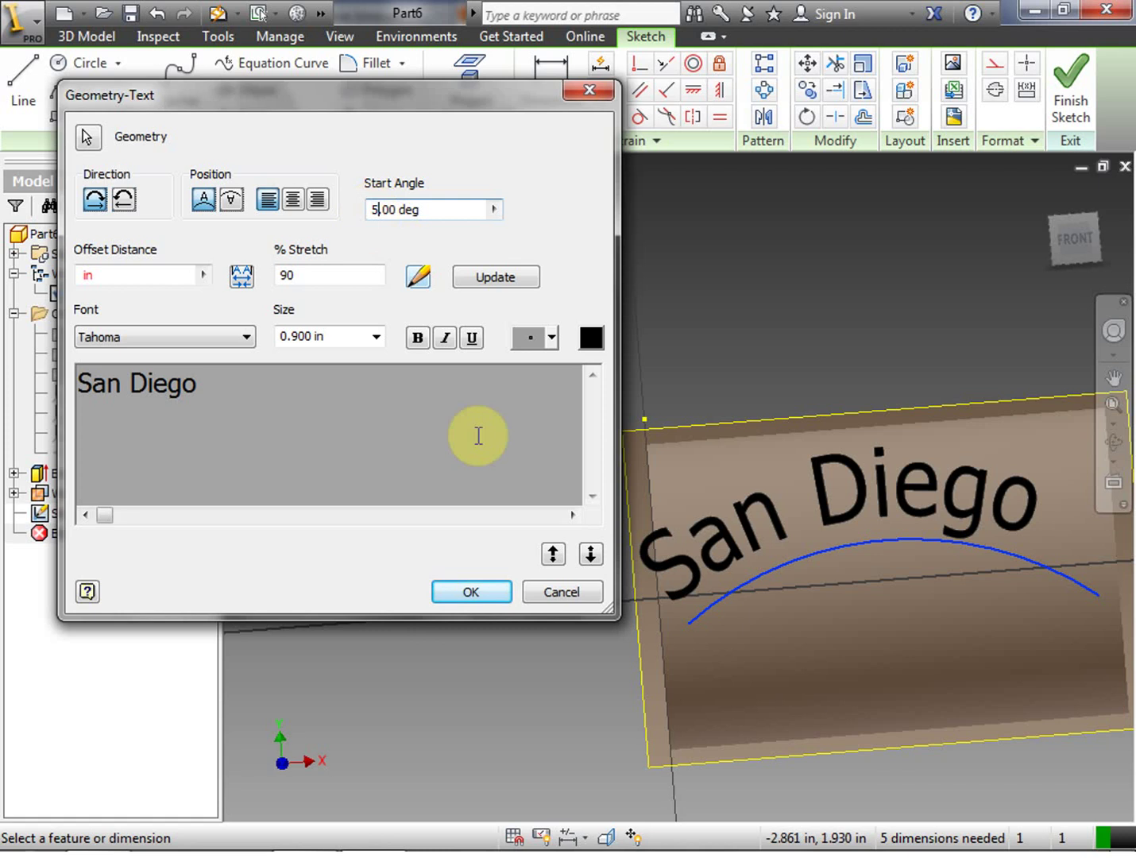
{"action": "left_click", "coordinate": [491, 595]}
{"action": "left_click", "coordinate": [530, 409]}
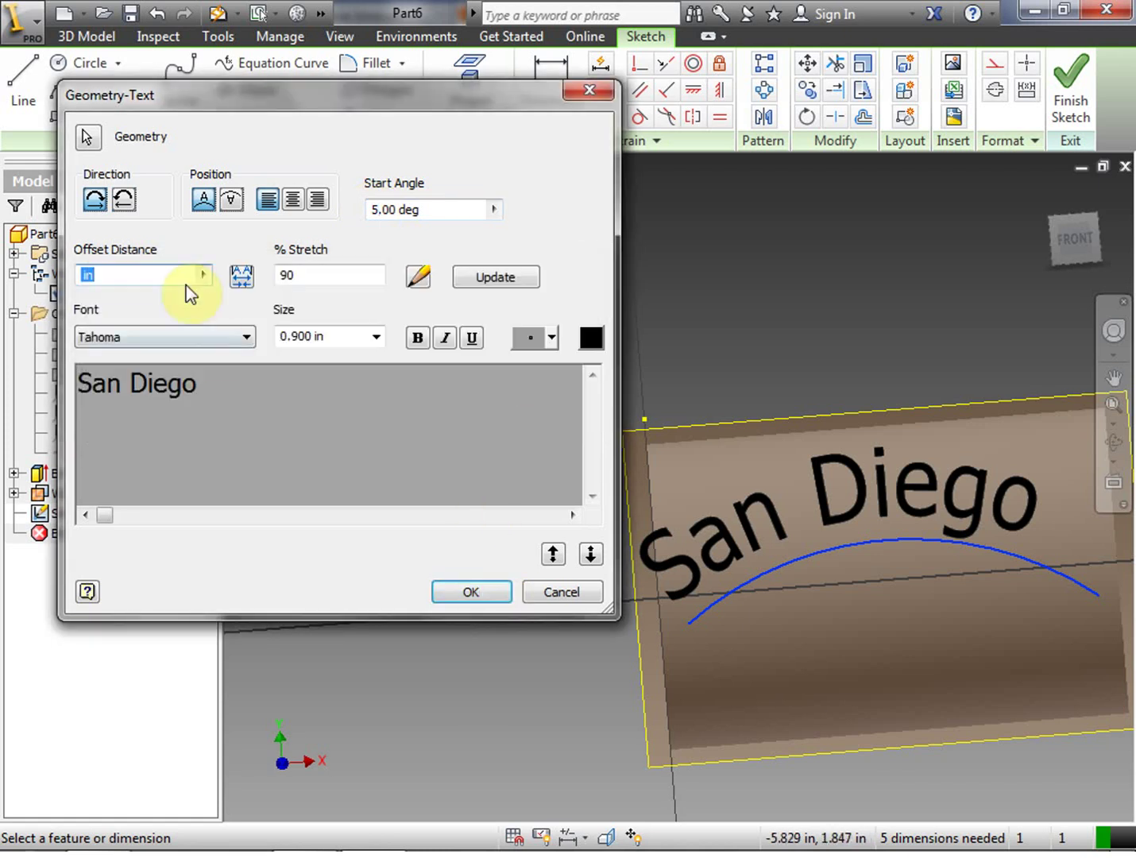
{"action": "left_click", "coordinate": [144, 274]}
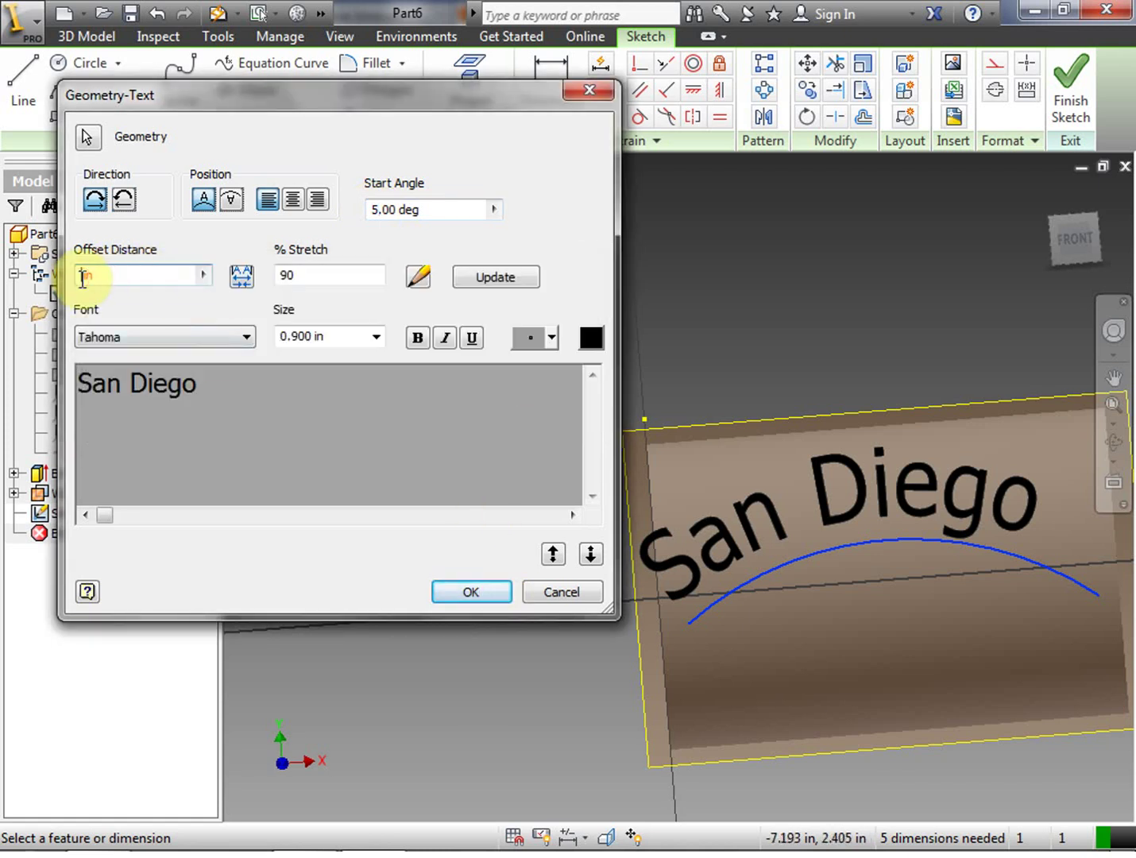
{"action": "left_click", "coordinate": [85, 277]}
{"action": "type", "text": "0"}
{"action": "left_click", "coordinate": [474, 591]}
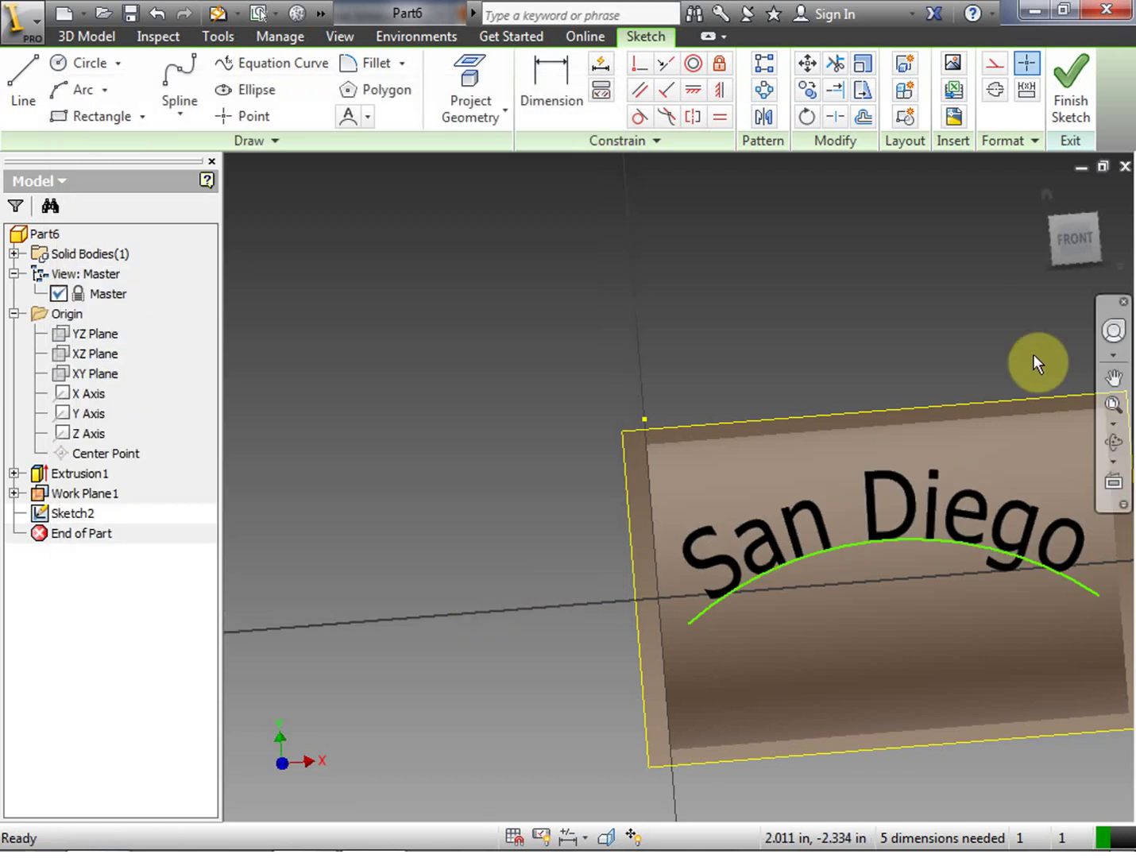
{"action": "left_click", "coordinate": [1114, 380]}
{"action": "mouse_move", "coordinate": [1047, 477]}
{"action": "left_mouse_down"}
{"action": "mouse_move", "coordinate": [861, 481]}
{"action": "mouse_move", "coordinate": [900, 570]}
{"action": "mouse_move", "coordinate": [878, 503]}
{"action": "left_mouse_up"}
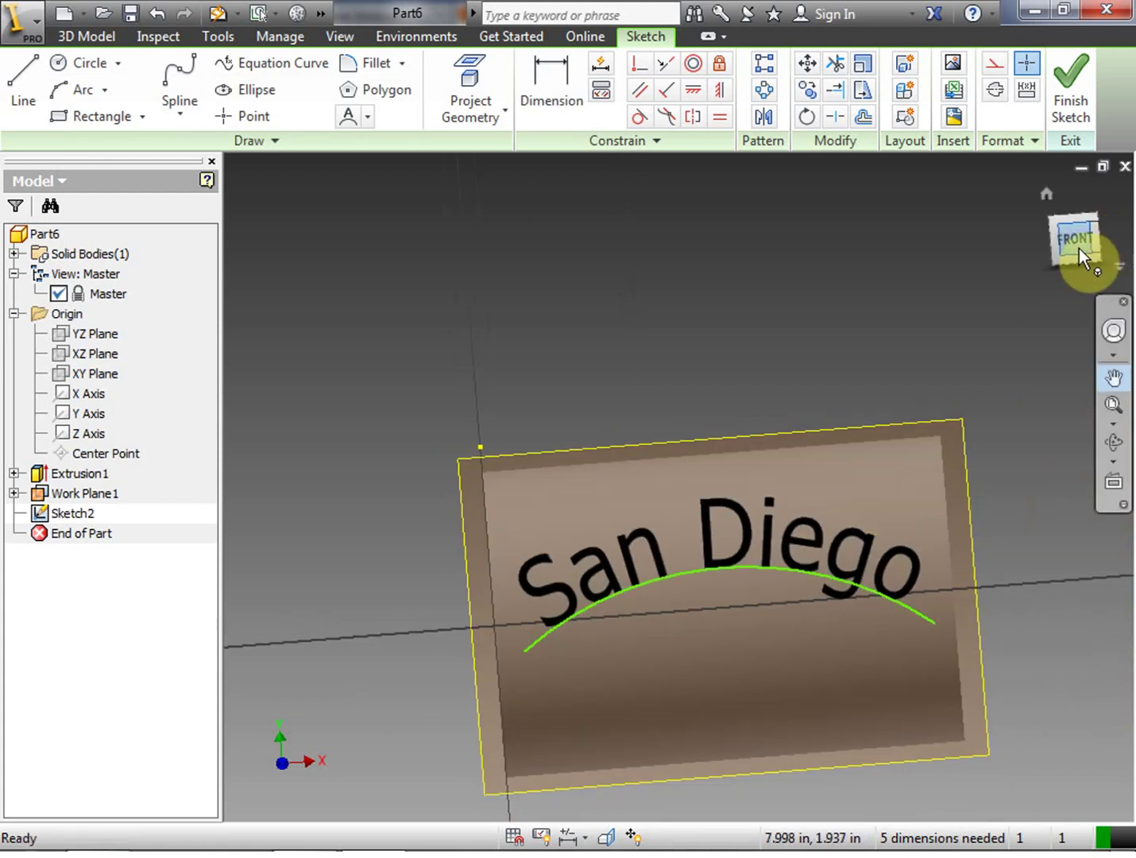
Step: Check the San Diego text against the cylinder from the side and finish the sketch
{"action": "left_click_drag", "start_coordinate": [1072, 249], "coordinate": [953, 248]}
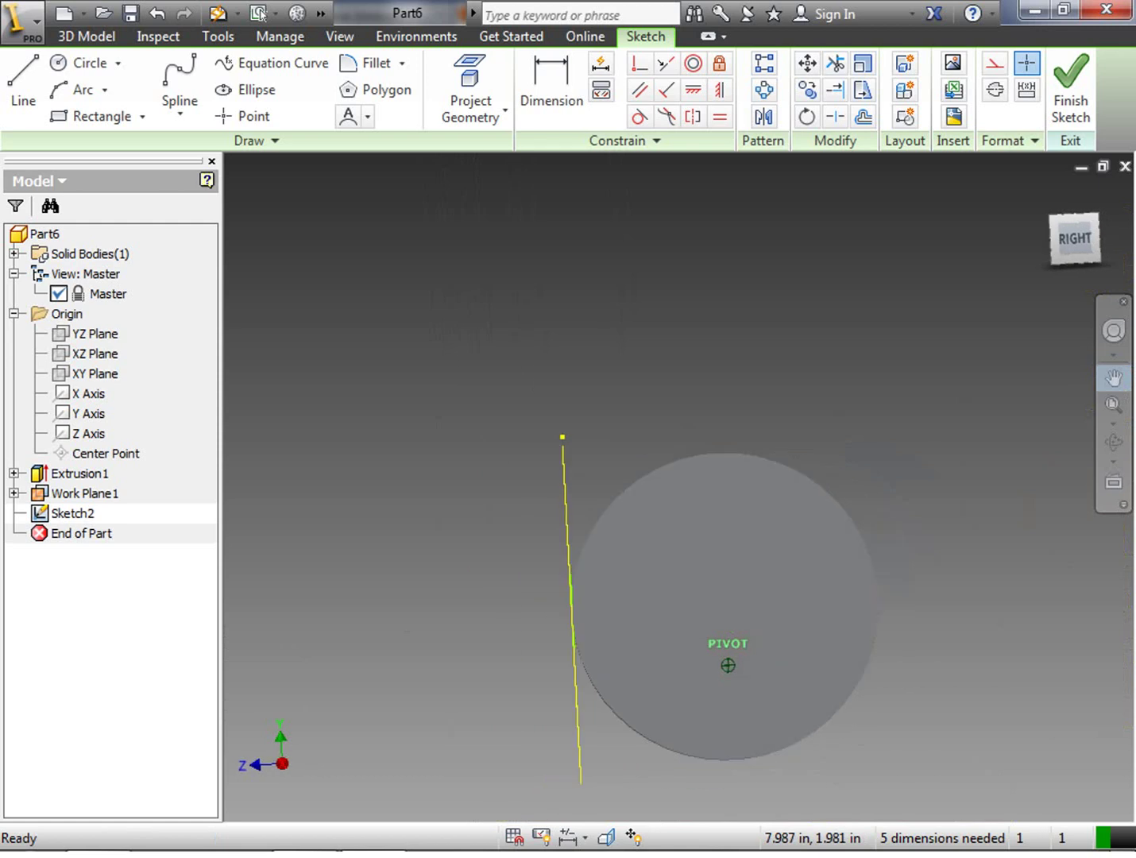
{"action": "left_click", "coordinate": [1077, 260]}
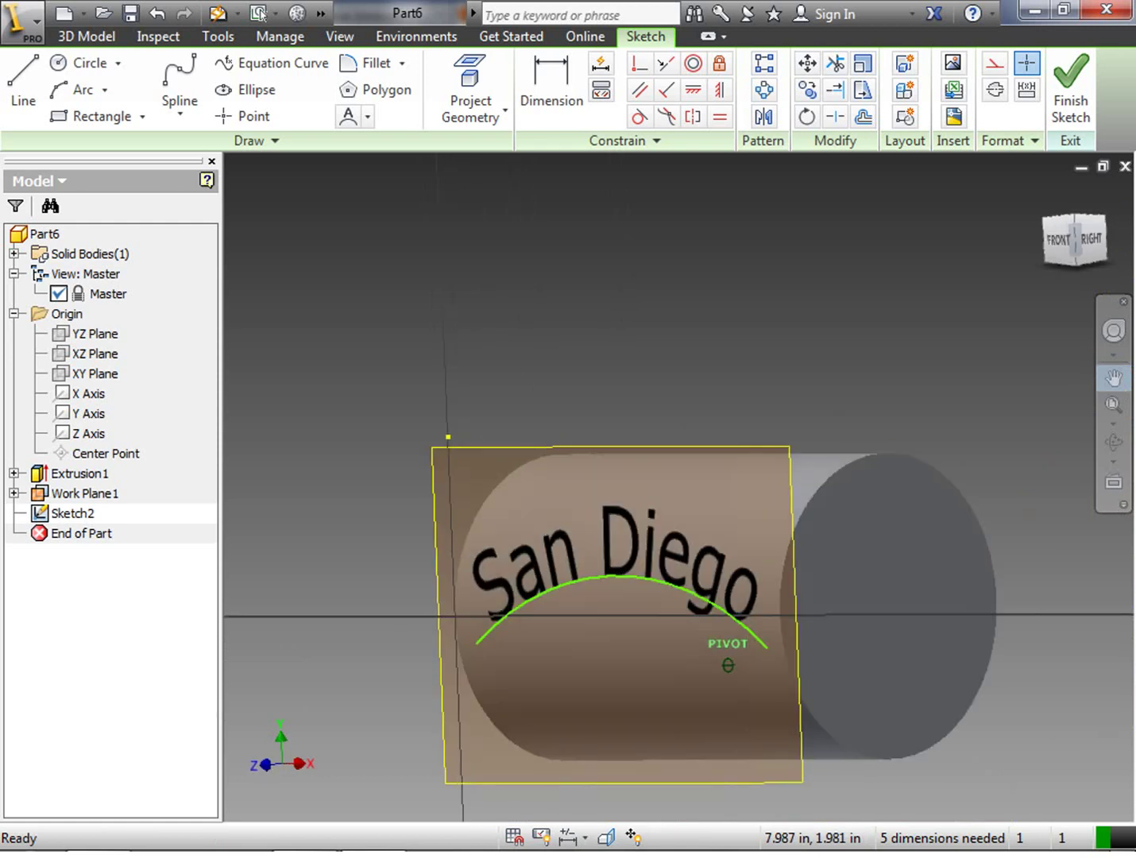
{"action": "right_click", "coordinate": [665, 296]}
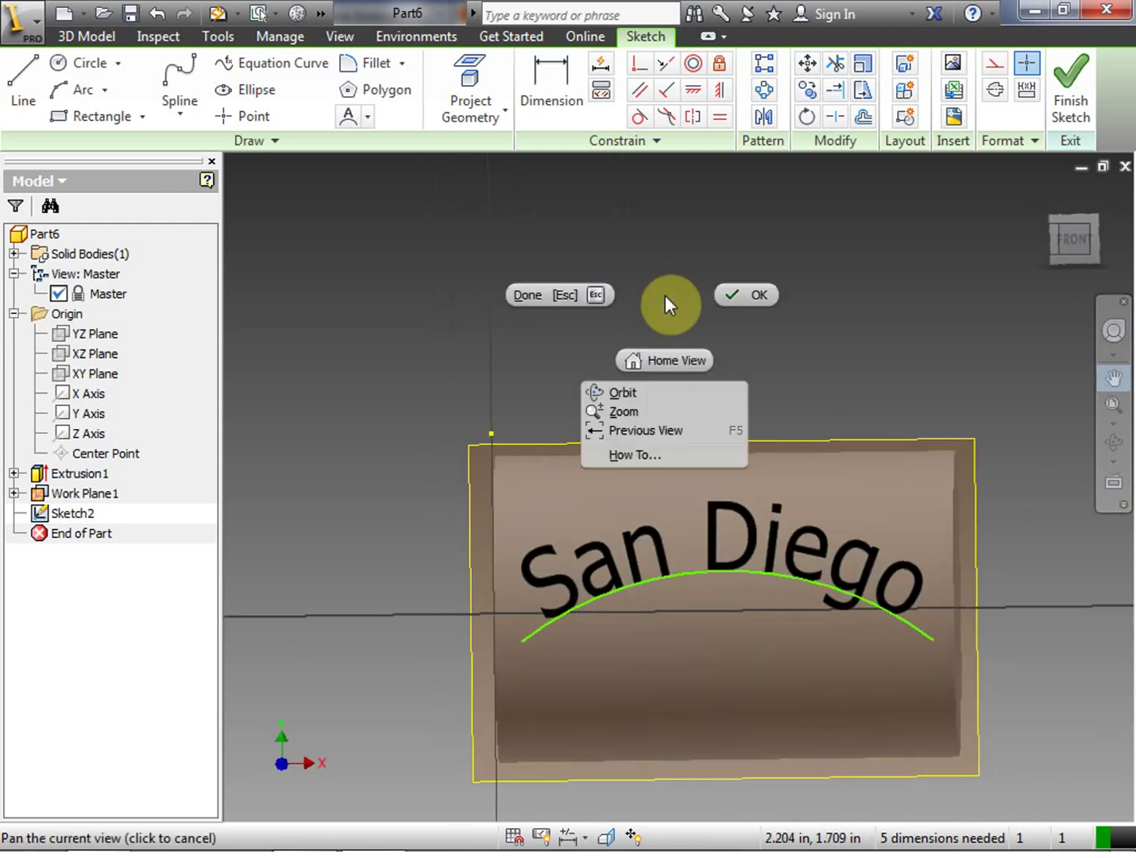
{"action": "left_click", "coordinate": [755, 294]}
{"action": "right_click", "coordinate": [739, 293]}
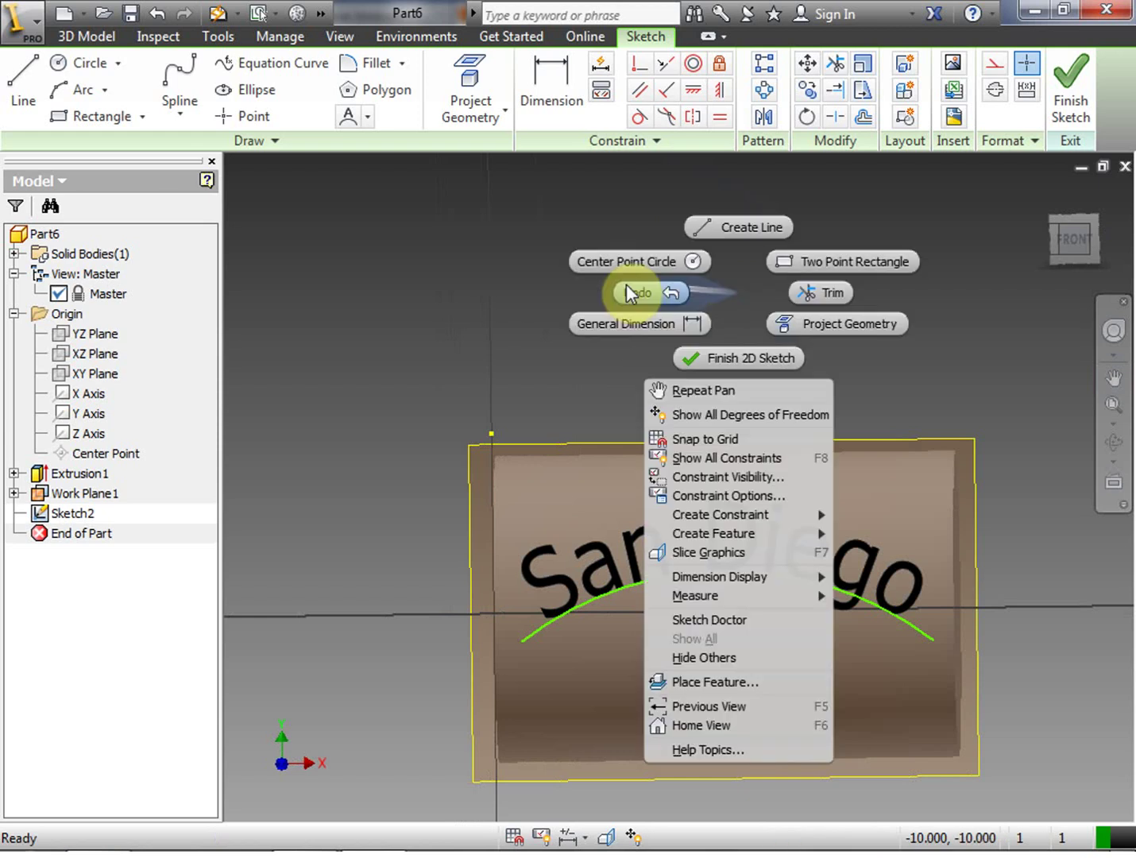
{"action": "left_click", "coordinate": [740, 360]}
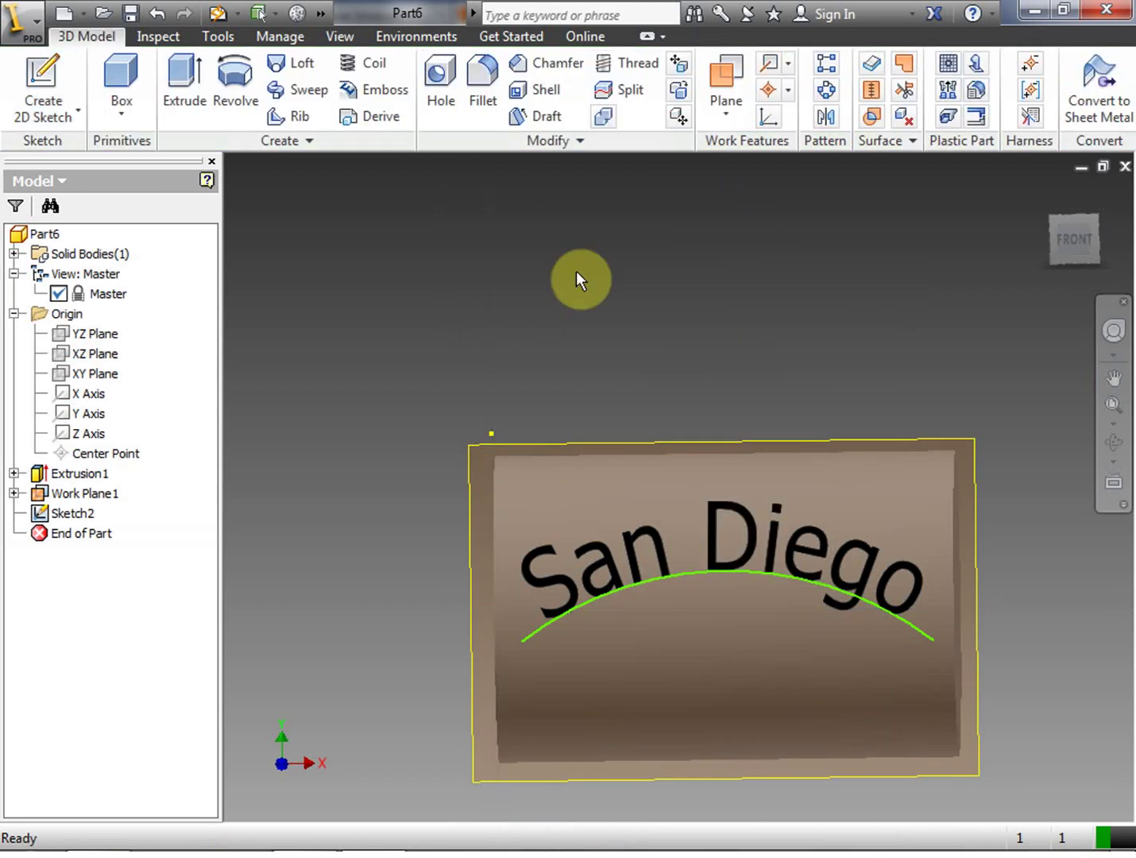
Step: Set up an Emboss with the San Diego text as profile, wrapped to the cylinder's curved face
{"action": "left_click", "coordinate": [385, 95]}
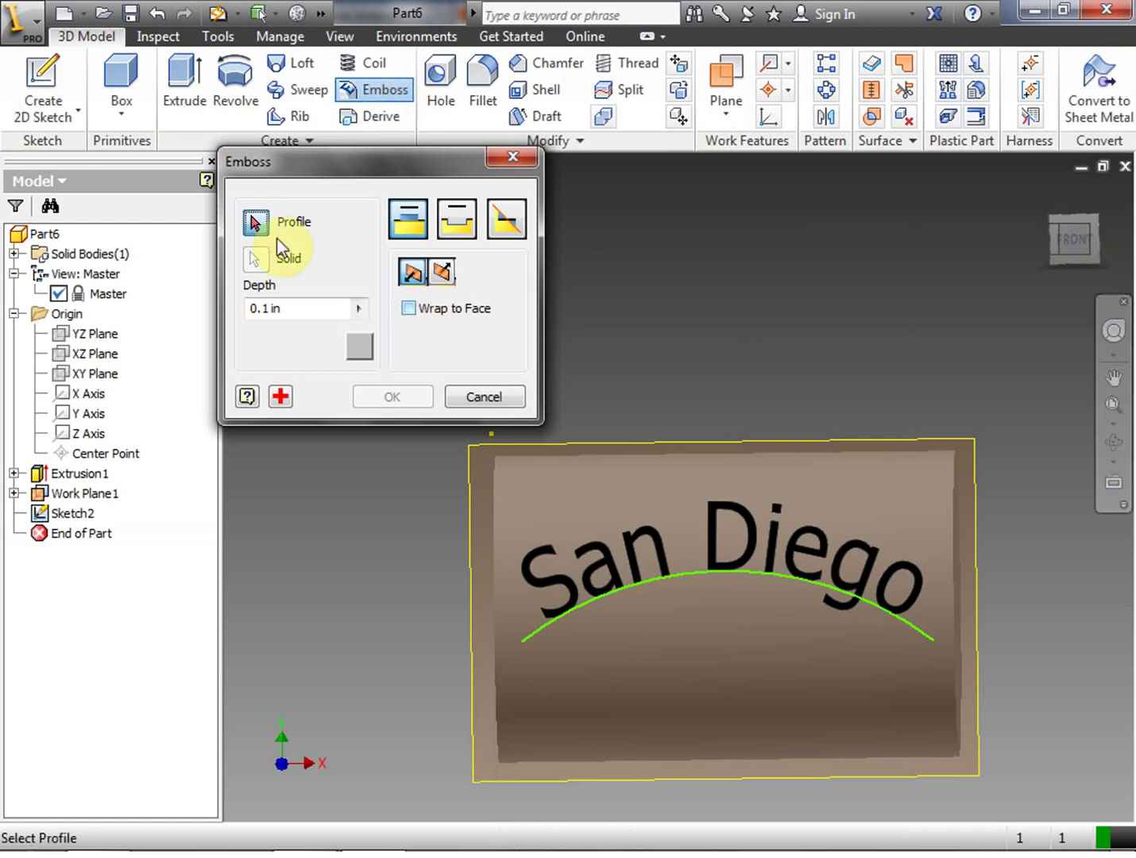
{"action": "left_click", "coordinate": [1084, 243]}
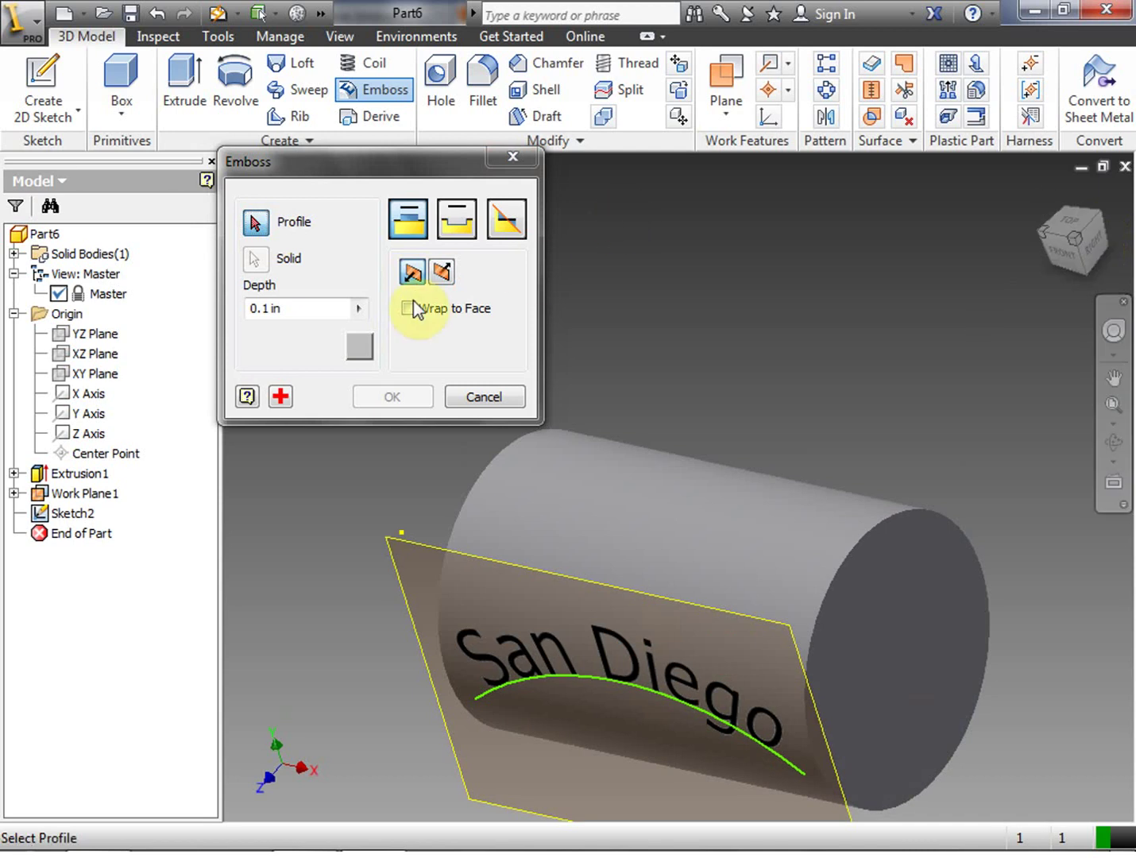
{"action": "left_click", "coordinate": [409, 308]}
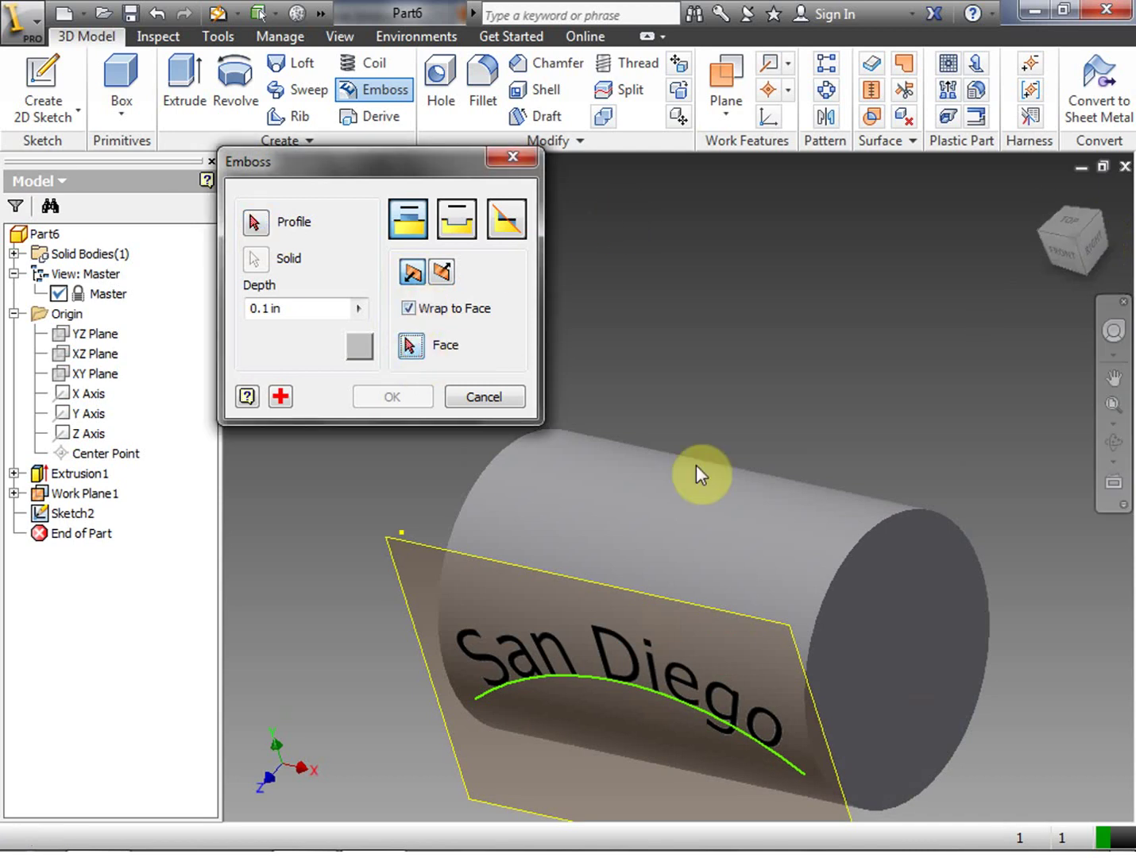
{"action": "left_click", "coordinate": [708, 527]}
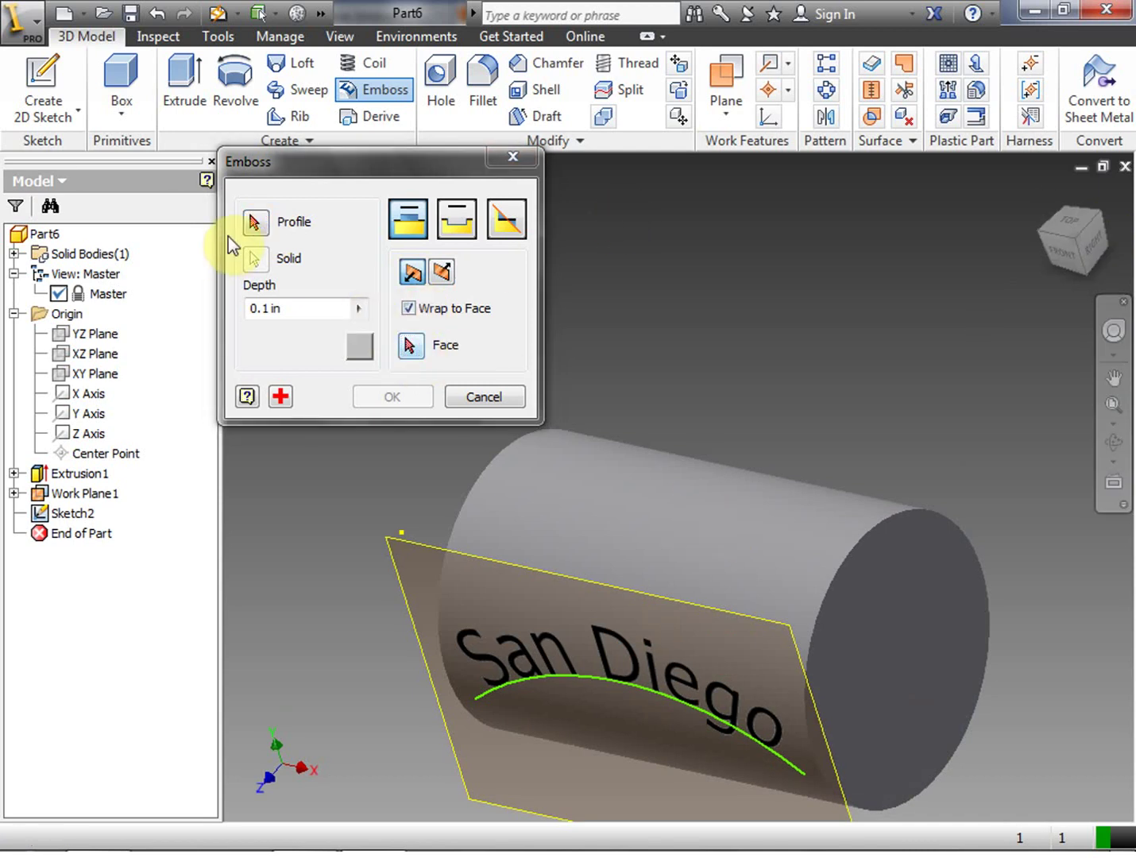
{"action": "left_click", "coordinate": [256, 223]}
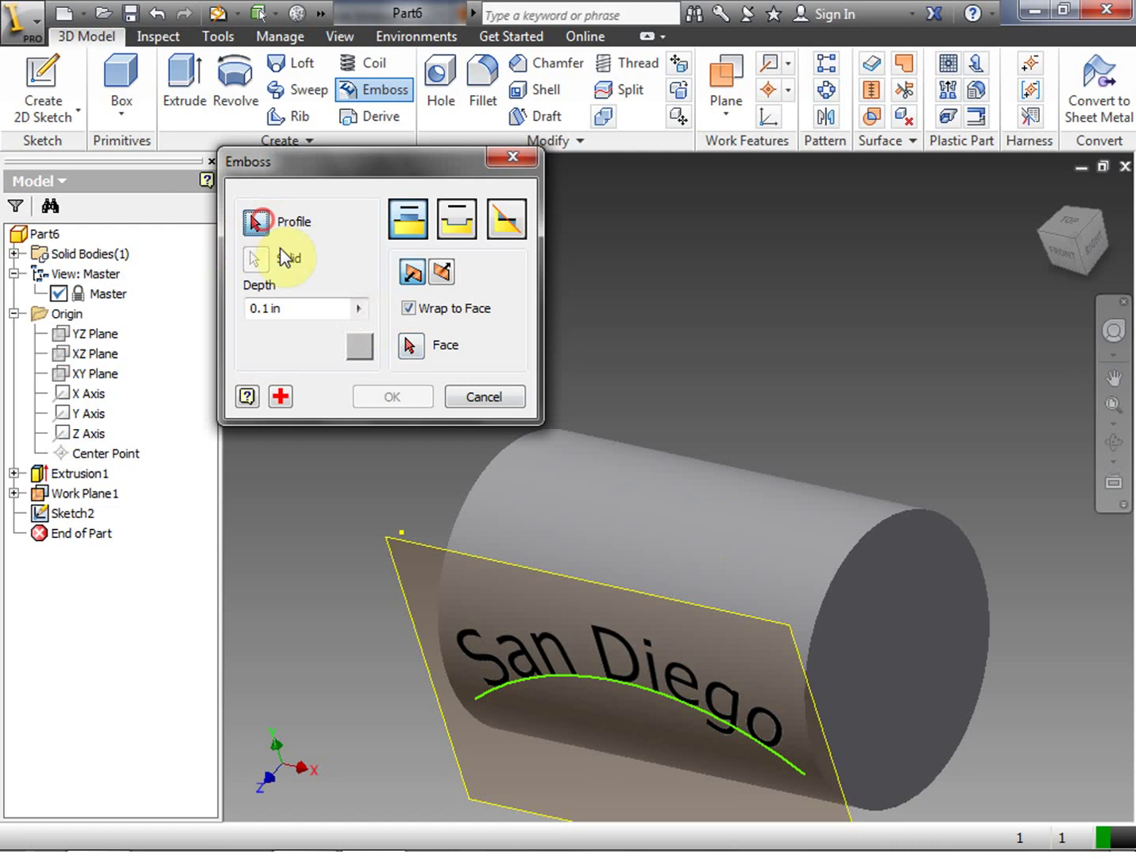
{"action": "left_click", "coordinate": [627, 640]}
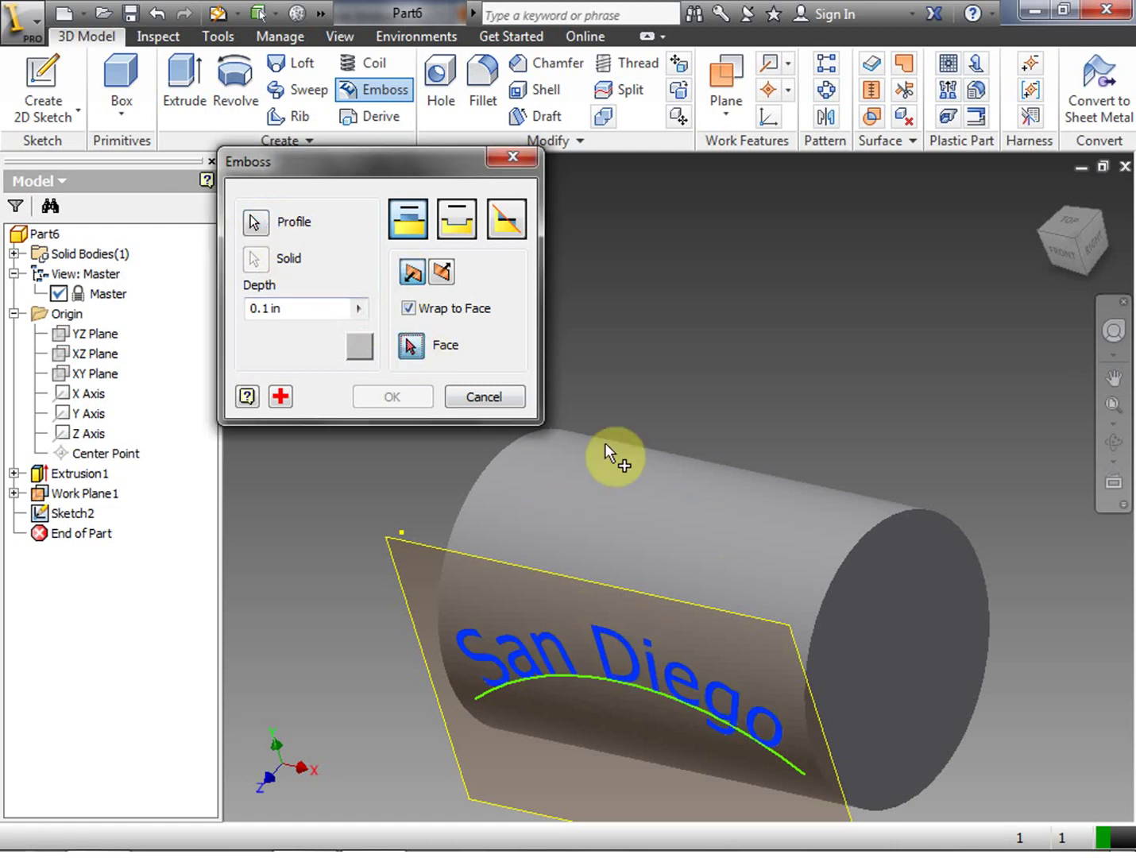
{"action": "left_click", "coordinate": [412, 346]}
{"action": "left_click", "coordinate": [607, 488]}
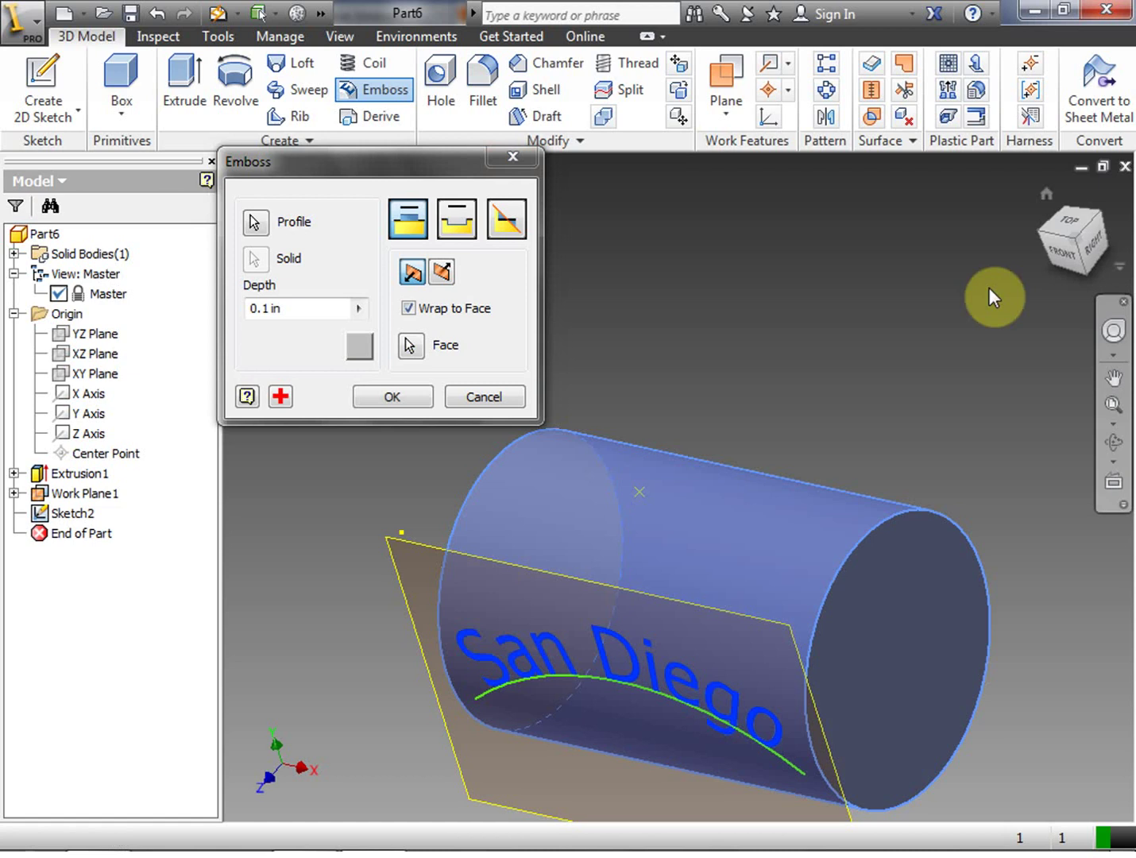
Step: Set the emboss depth to 0.5 in and create the raised San Diego lettering
{"action": "left_click", "coordinate": [1056, 253]}
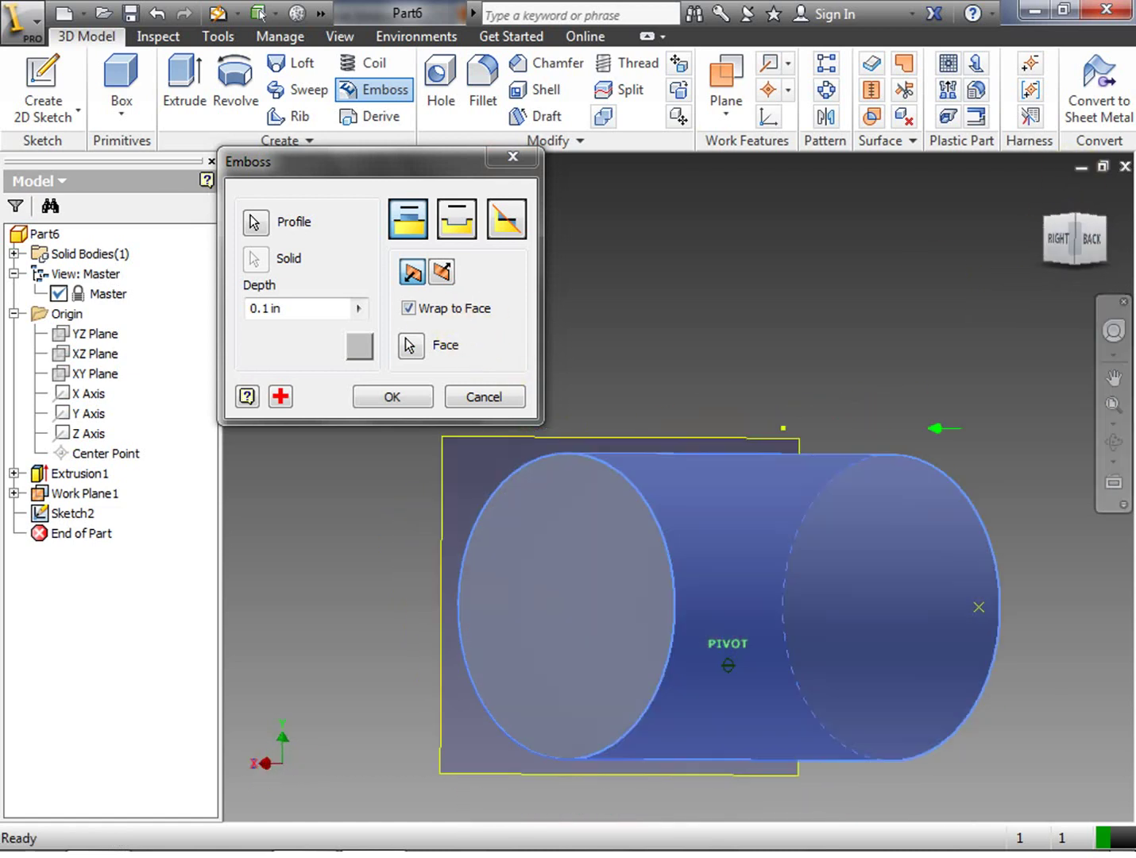
{"action": "left_click_drag", "start_coordinate": [953, 251], "coordinate": [1050, 251]}
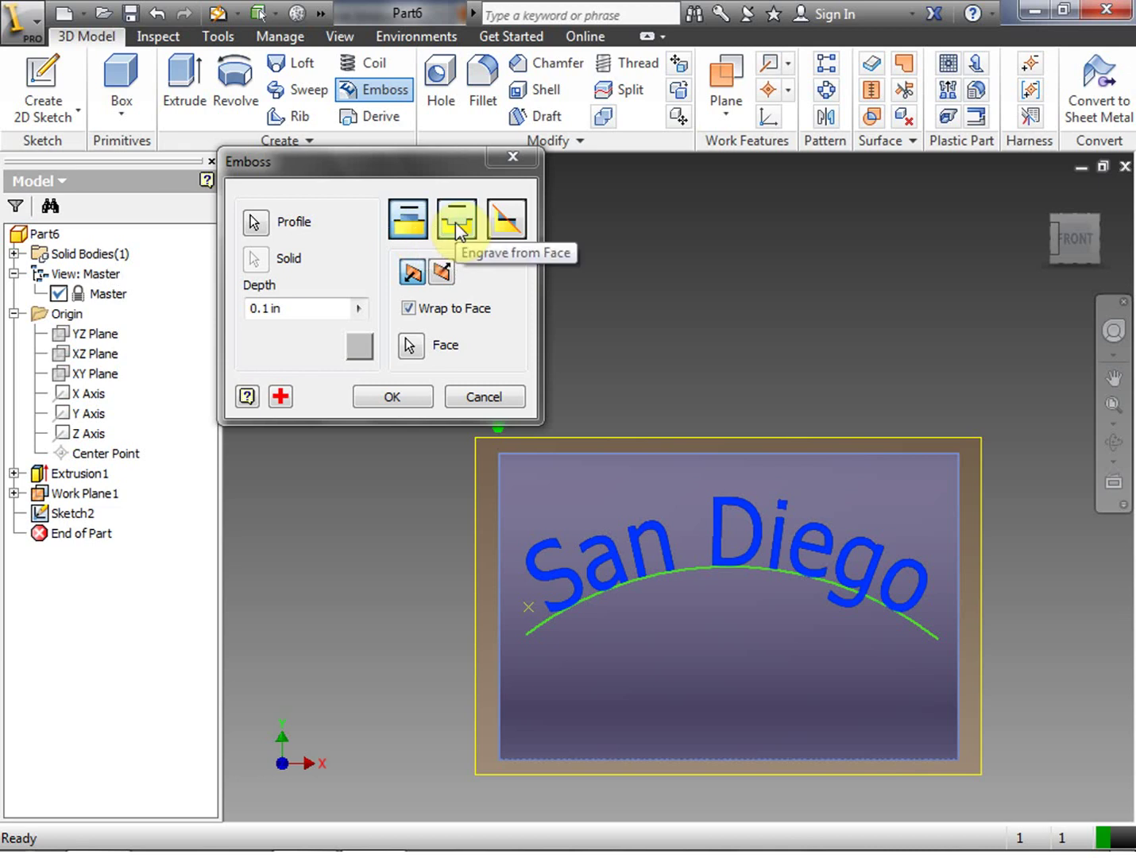
{"action": "left_click", "coordinate": [265, 311]}
{"action": "double_click", "coordinate": [265, 309]}
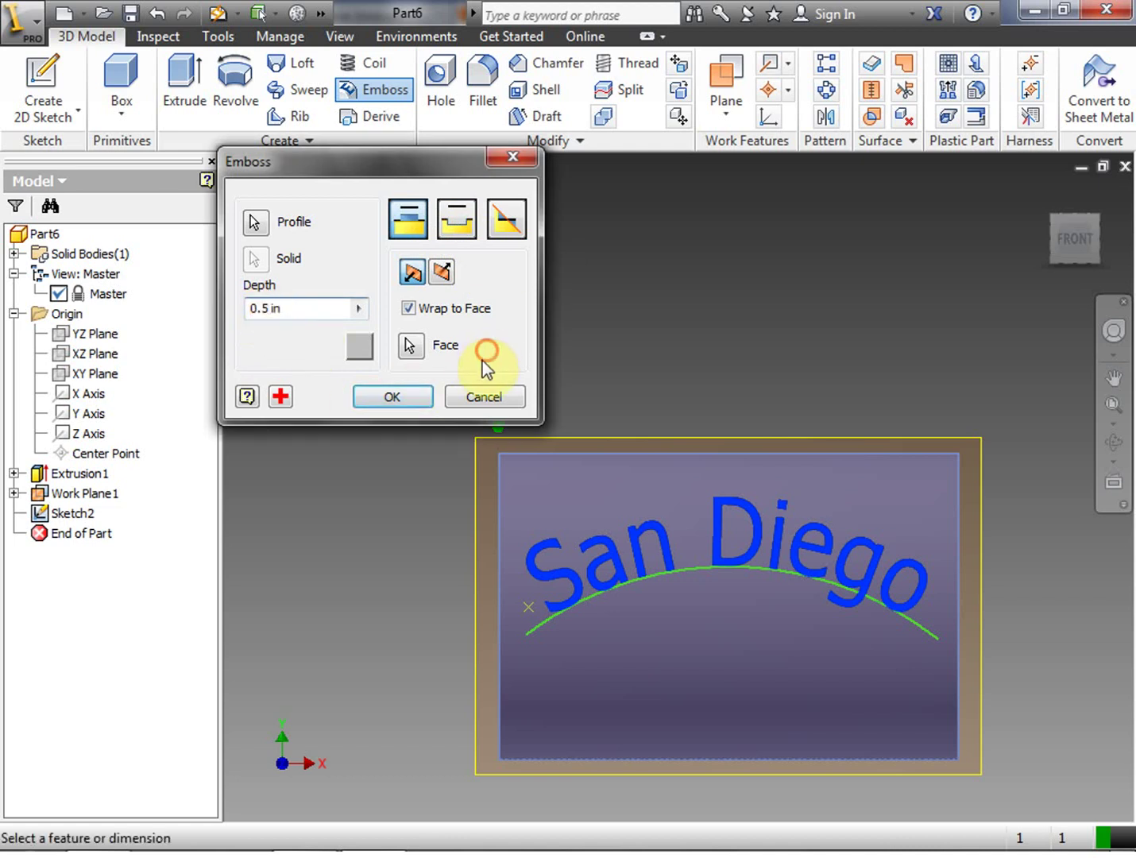
{"action": "left_click", "coordinate": [408, 398]}
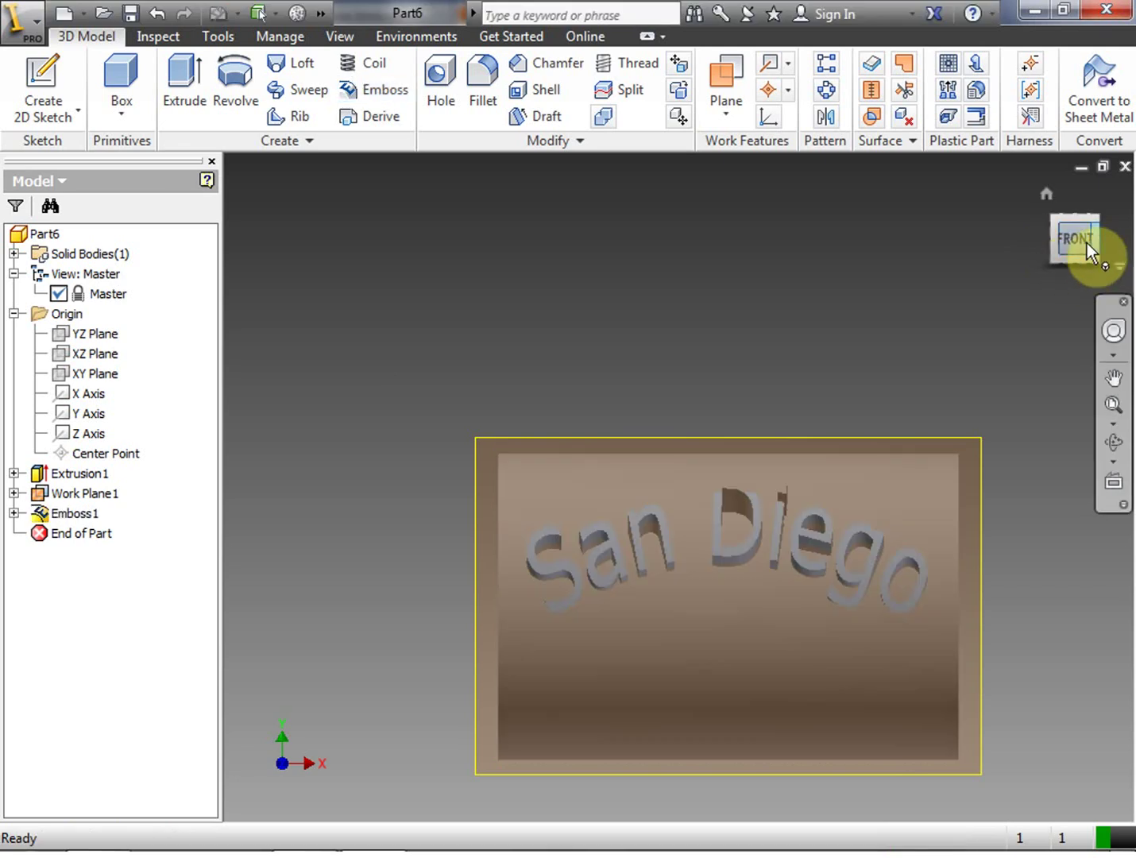
Step: Hide the tangent work plane in front of the embossed cylinder
{"action": "mouse_move", "coordinate": [1080, 248]}
{"action": "left_mouse_down"}
{"action": "mouse_move", "coordinate": [1070, 313]}
{"action": "mouse_move", "coordinate": [1024, 310]}
{"action": "mouse_move", "coordinate": [997, 282]}
{"action": "mouse_move", "coordinate": [957, 277]}
{"action": "mouse_move", "coordinate": [966, 357]}
{"action": "mouse_move", "coordinate": [1025, 341]}
{"action": "mouse_move", "coordinate": [1084, 222]}
{"action": "mouse_move", "coordinate": [1084, 349]}
{"action": "mouse_move", "coordinate": [1076, 316]}
{"action": "left_mouse_up"}
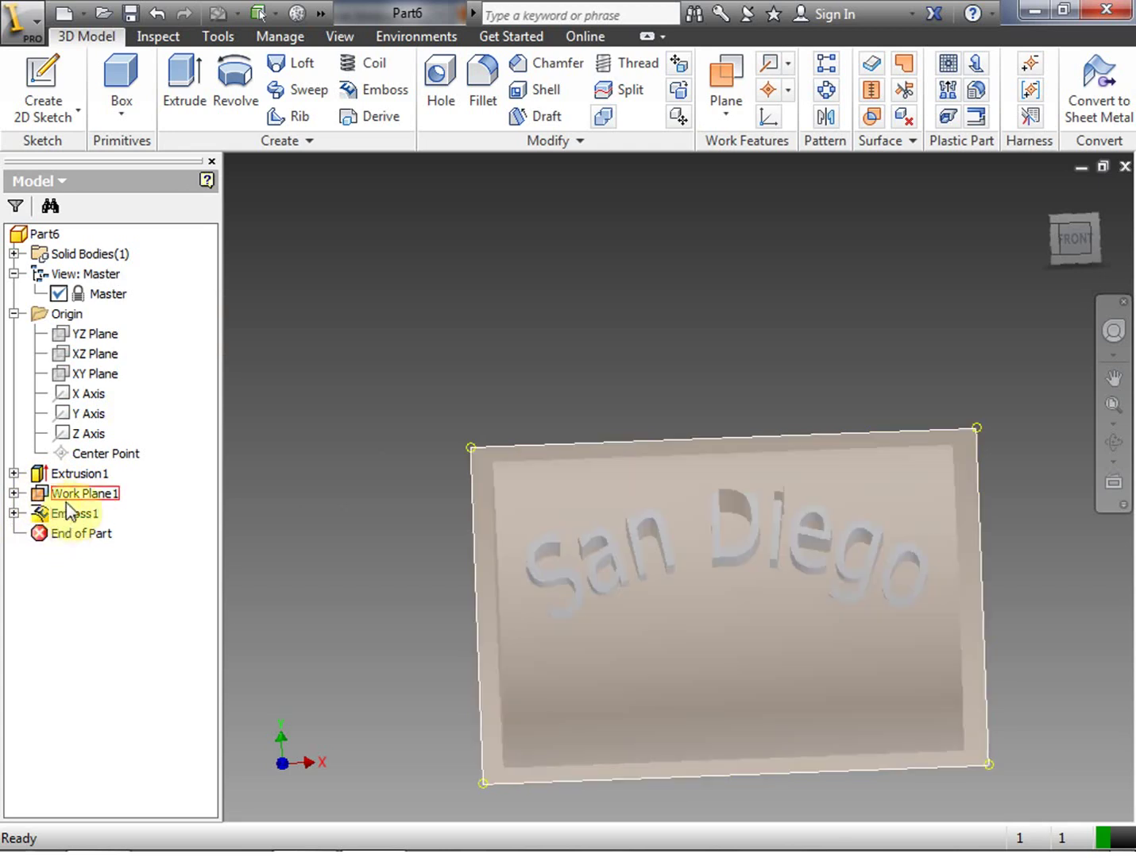
{"action": "right_click", "coordinate": [43, 495]}
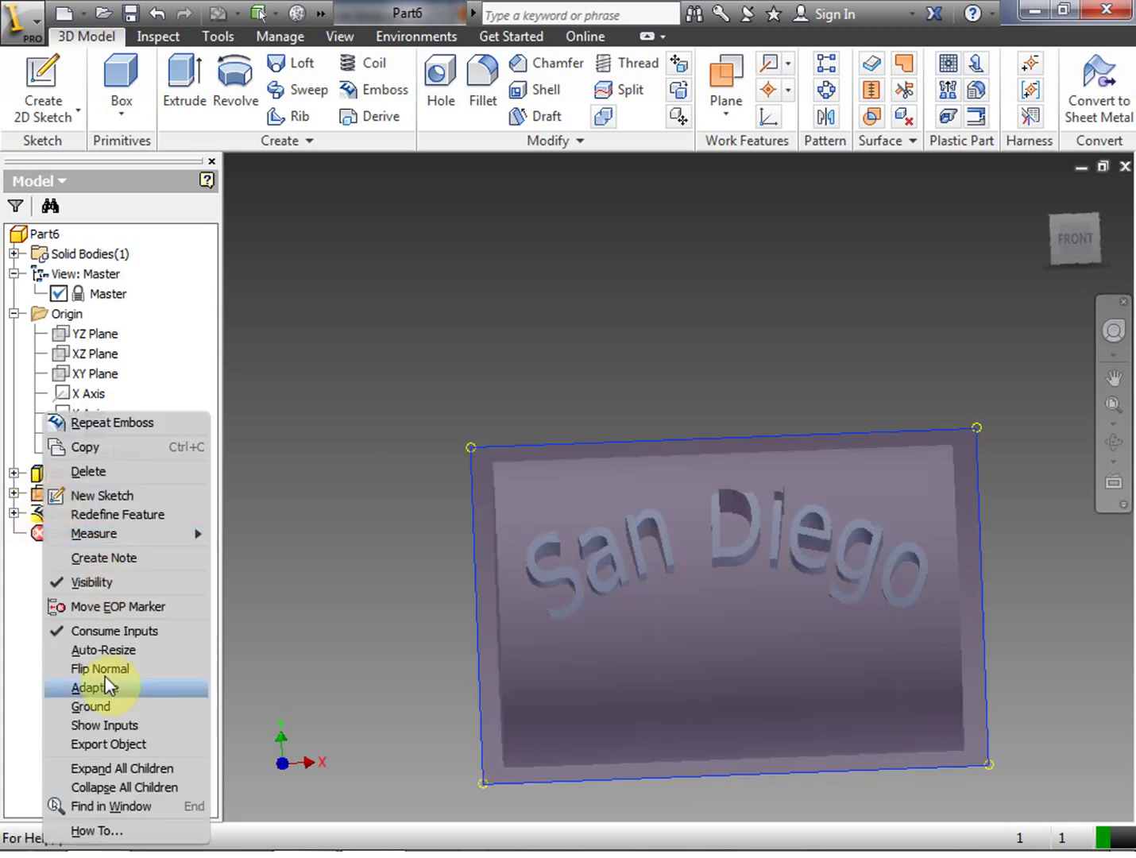
{"action": "left_click", "coordinate": [96, 584]}
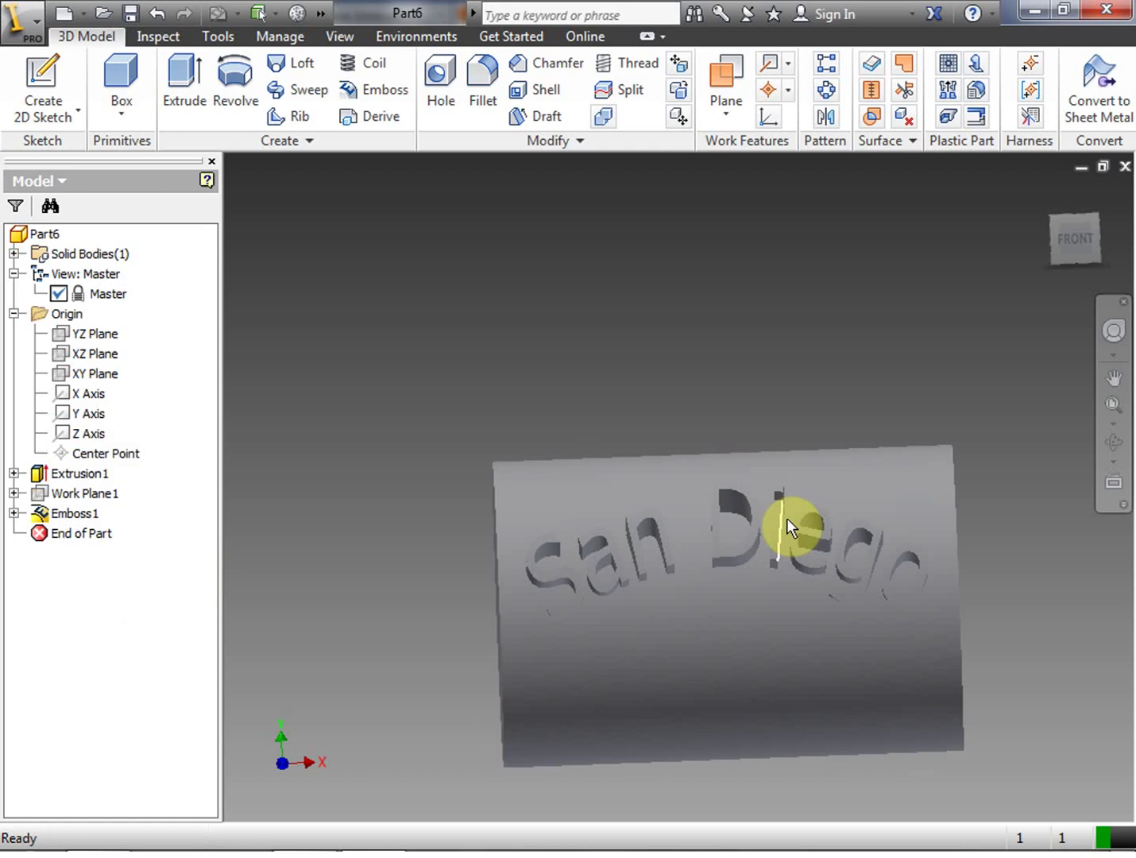
Step: Assign the Gold material from the Inventor Material Library to the part
{"action": "left_click", "coordinate": [322, 15]}
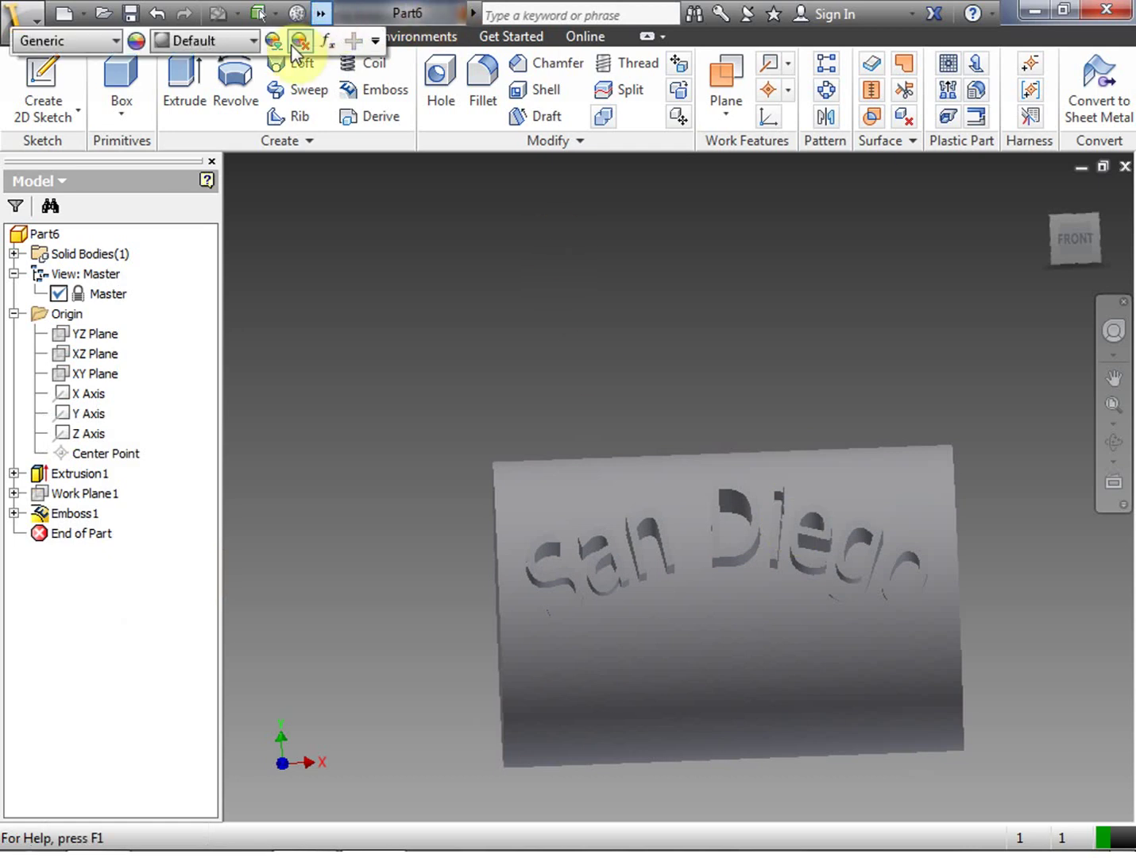
{"action": "left_click", "coordinate": [114, 42]}
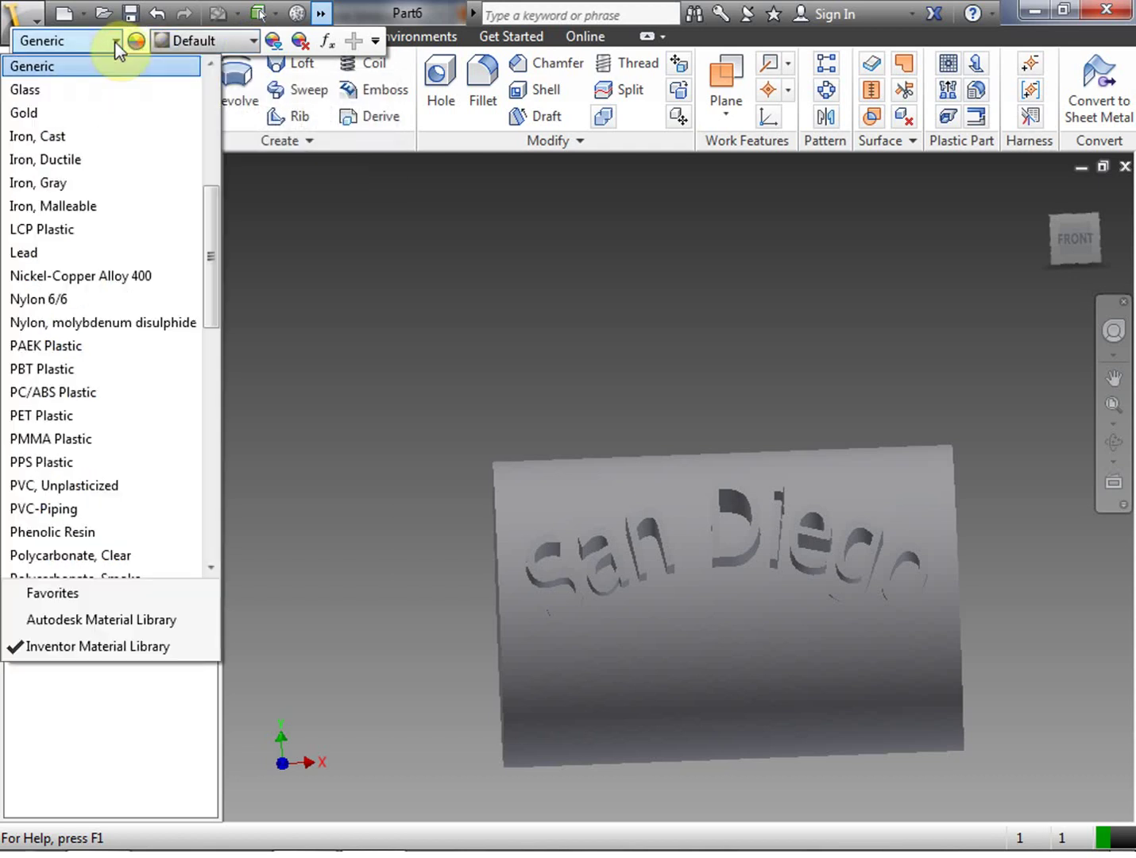
{"action": "left_click", "coordinate": [92, 112]}
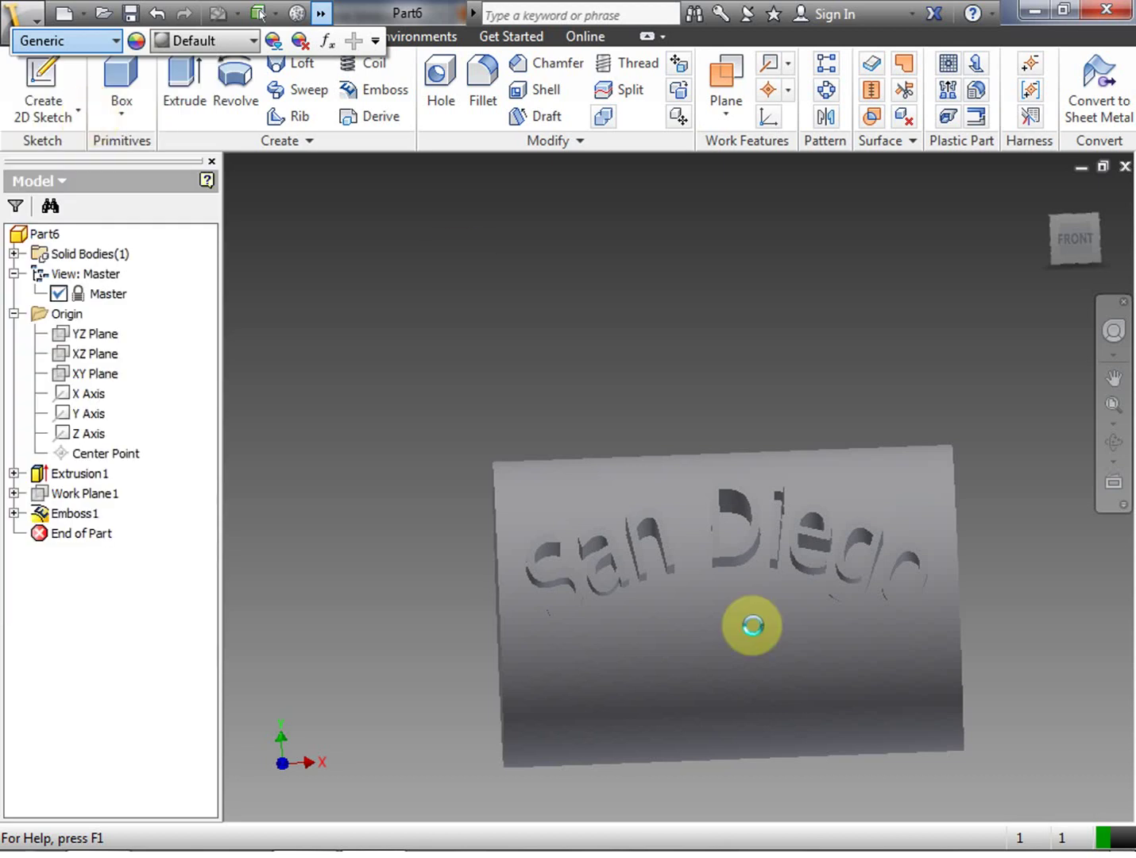
{"action": "mouse_move", "coordinate": [1091, 230]}
{"action": "left_mouse_down"}
{"action": "mouse_move", "coordinate": [1047, 294]}
{"action": "mouse_move", "coordinate": [993, 342]}
{"action": "mouse_move", "coordinate": [1055, 294]}
{"action": "mouse_move", "coordinate": [1064, 198]}
{"action": "mouse_move", "coordinate": [1078, 333]}
{"action": "mouse_move", "coordinate": [1071, 262]}
{"action": "mouse_move", "coordinate": [1124, 267]}
{"action": "mouse_move", "coordinate": [1132, 255]}
{"action": "mouse_move", "coordinate": [1050, 222]}
{"action": "left_mouse_up"}
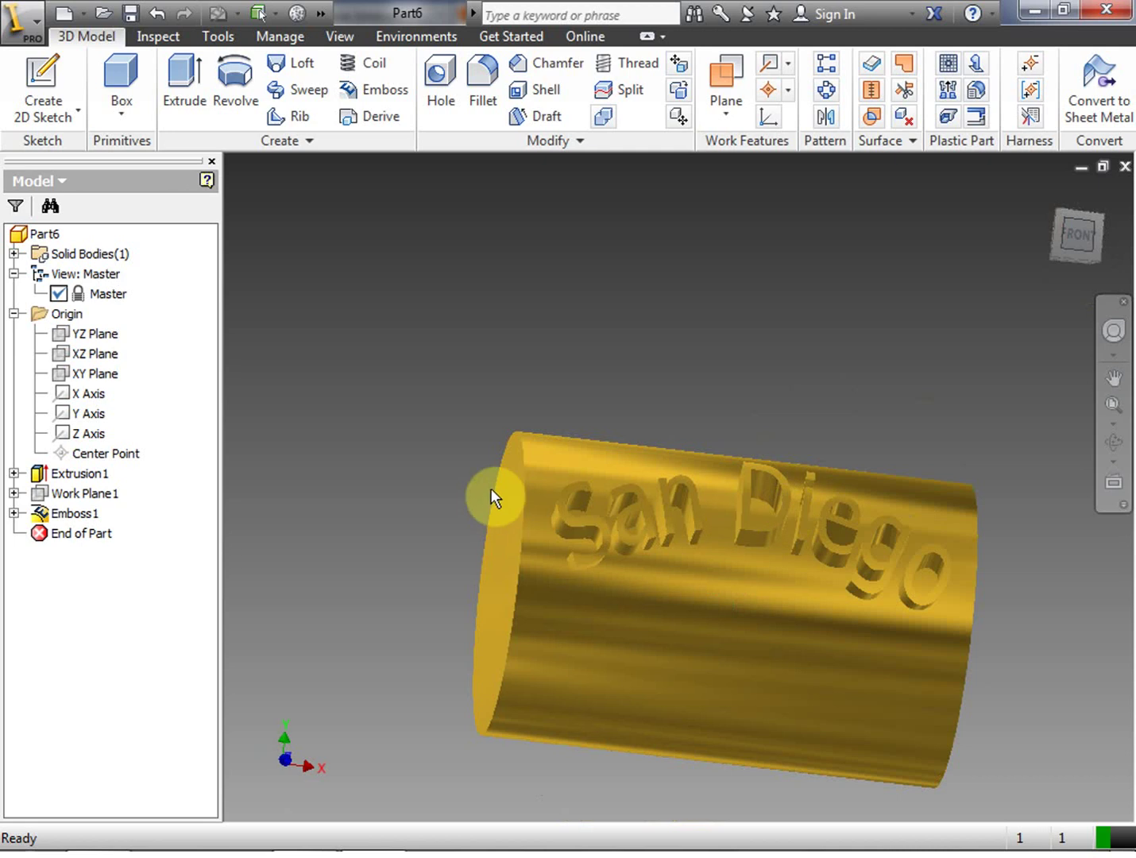
Step: Change the San Diego emboss feature to the Engrave from Face type
{"action": "double_click", "coordinate": [39, 520]}
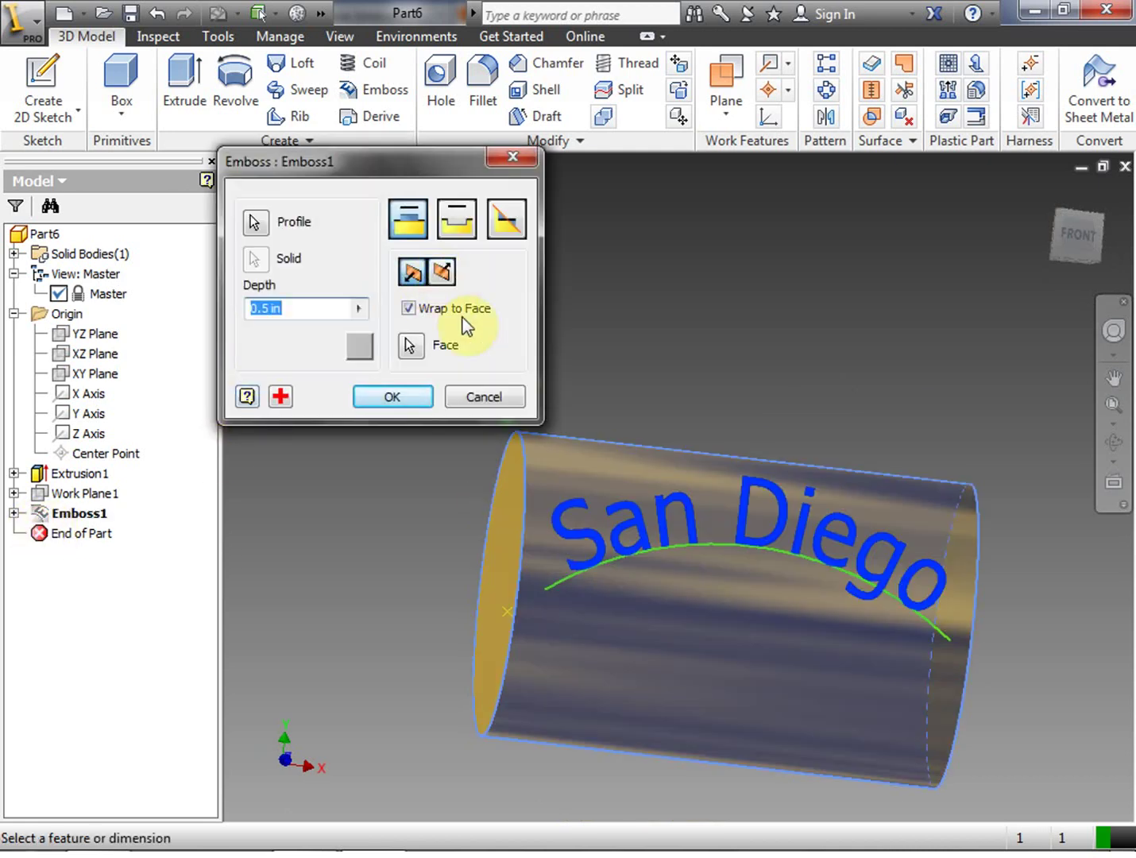
{"action": "left_click", "coordinate": [455, 222]}
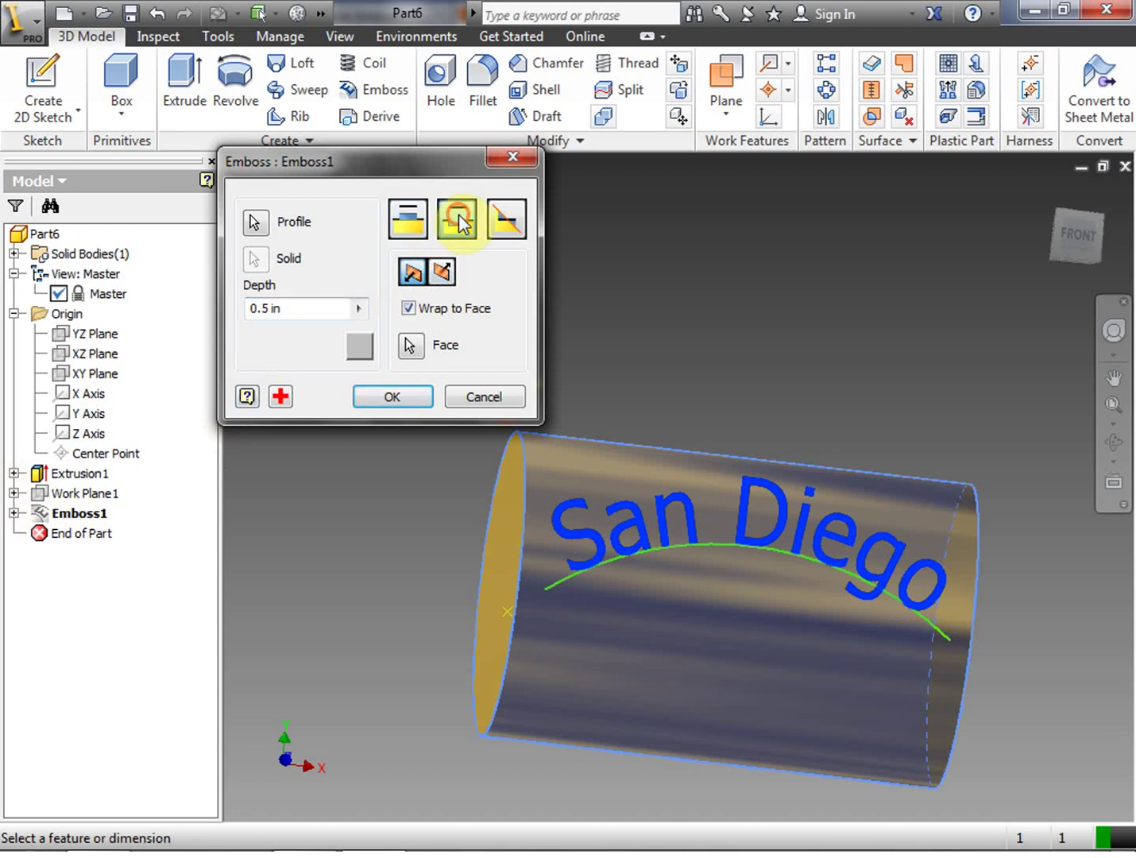
{"action": "left_click", "coordinate": [406, 397]}
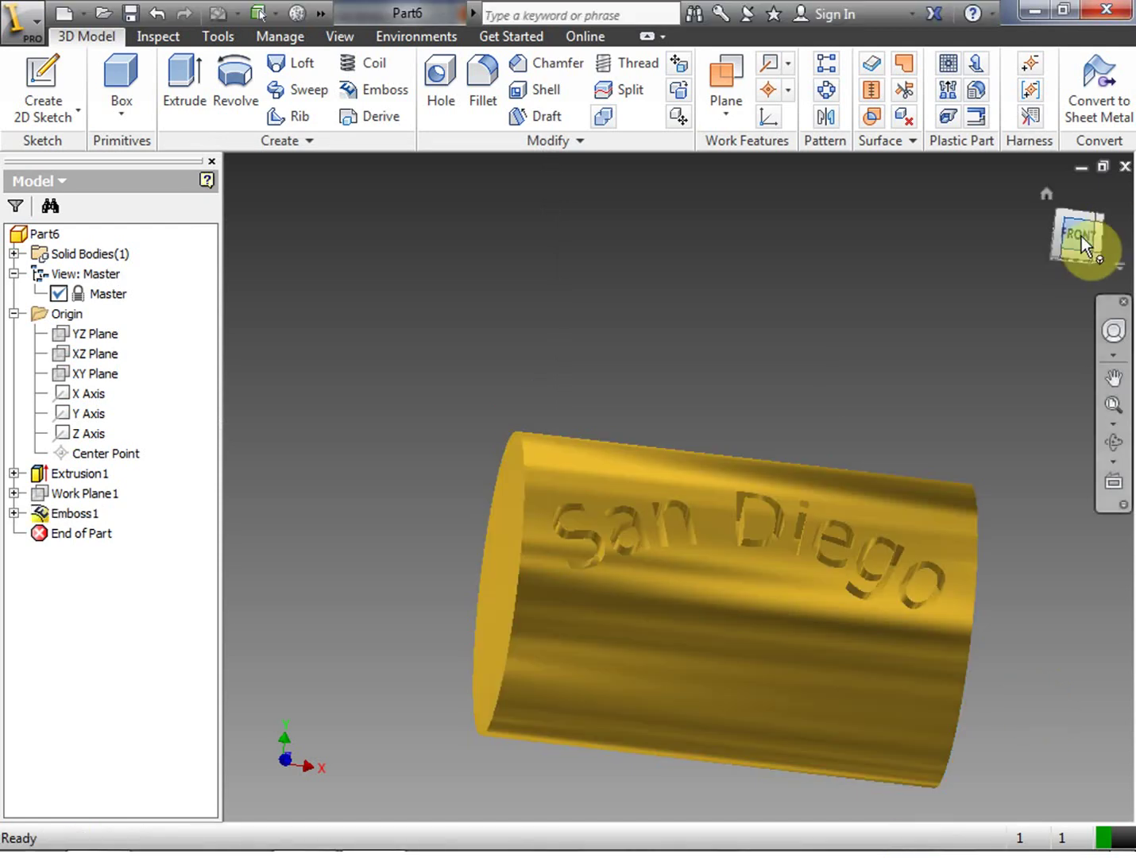
{"action": "mouse_move", "coordinate": [1073, 239]}
{"action": "left_mouse_down"}
{"action": "mouse_move", "coordinate": [1060, 282]}
{"action": "mouse_move", "coordinate": [1020, 262]}
{"action": "mouse_move", "coordinate": [1000, 245]}
{"action": "mouse_move", "coordinate": [989, 193]}
{"action": "mouse_move", "coordinate": [948, 237]}
{"action": "mouse_move", "coordinate": [1044, 242]}
{"action": "mouse_move", "coordinate": [1055, 223]}
{"action": "mouse_move", "coordinate": [1048, 159]}
{"action": "mouse_move", "coordinate": [1088, 207]}
{"action": "mouse_move", "coordinate": [1100, 250]}
{"action": "mouse_move", "coordinate": [1100, 194]}
{"action": "mouse_move", "coordinate": [1083, 243]}
{"action": "left_mouse_up"}
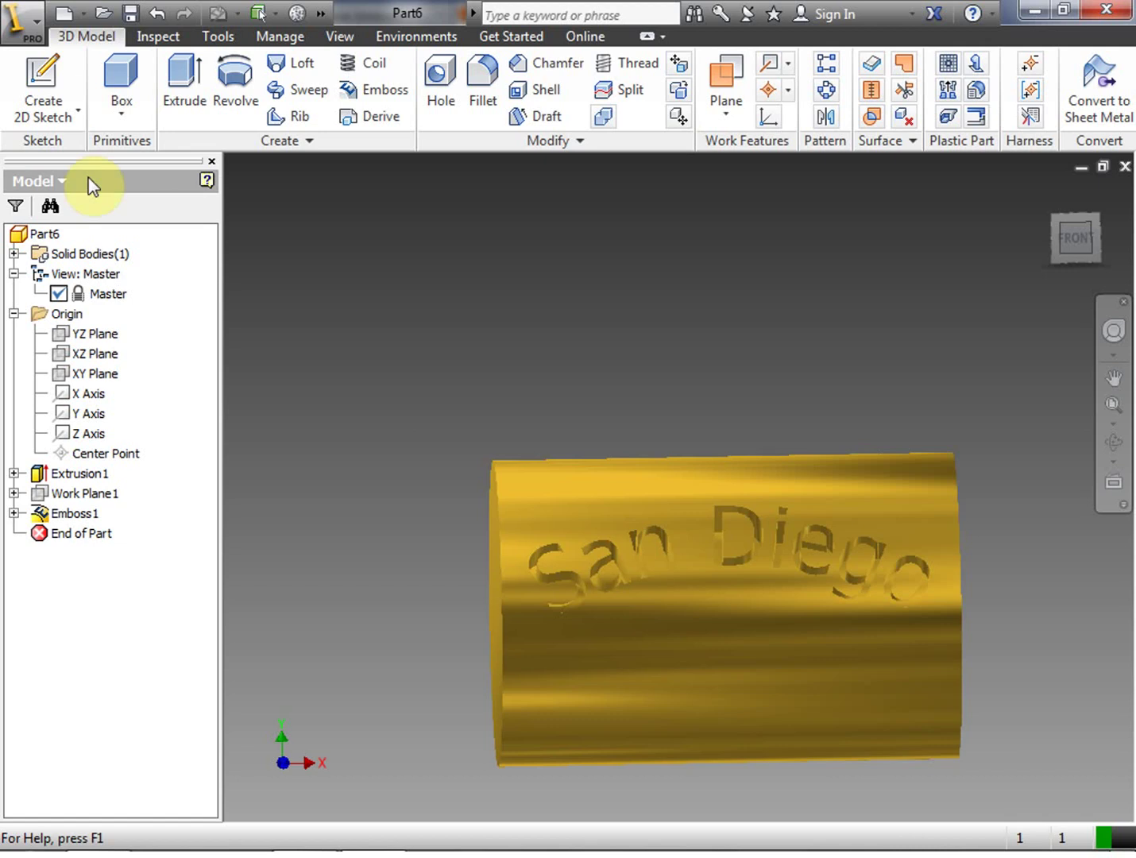
Step: Begin saving the part in the InventorVideos folder, reusing the existing name AutodeskInvetor2013_Lesson_08.ipt as the starting file name
{"action": "left_click", "coordinate": [132, 14]}
{"action": "left_click", "coordinate": [1055, 328]}
{"action": "left_click_drag", "start_coordinate": [1056, 327], "coordinate": [1073, 395]}
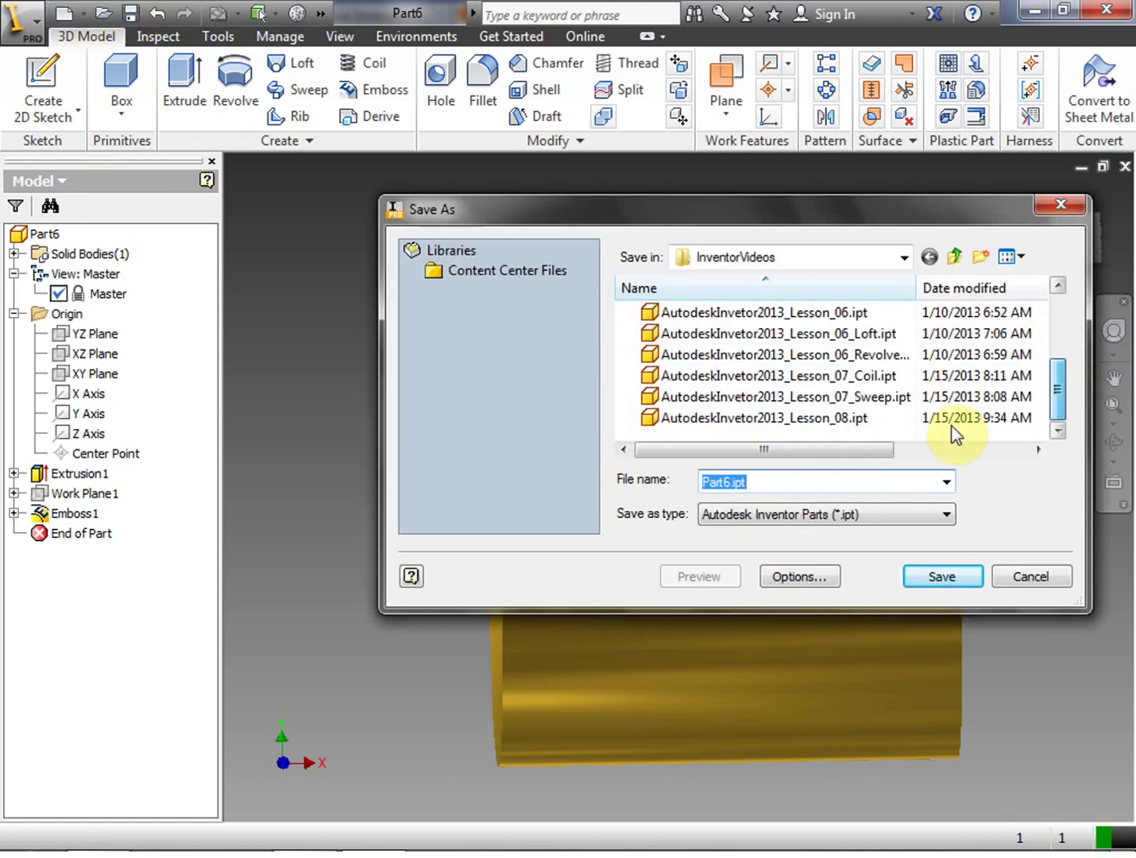
{"action": "left_click", "coordinate": [807, 420]}
{"action": "left_click", "coordinate": [880, 481]}
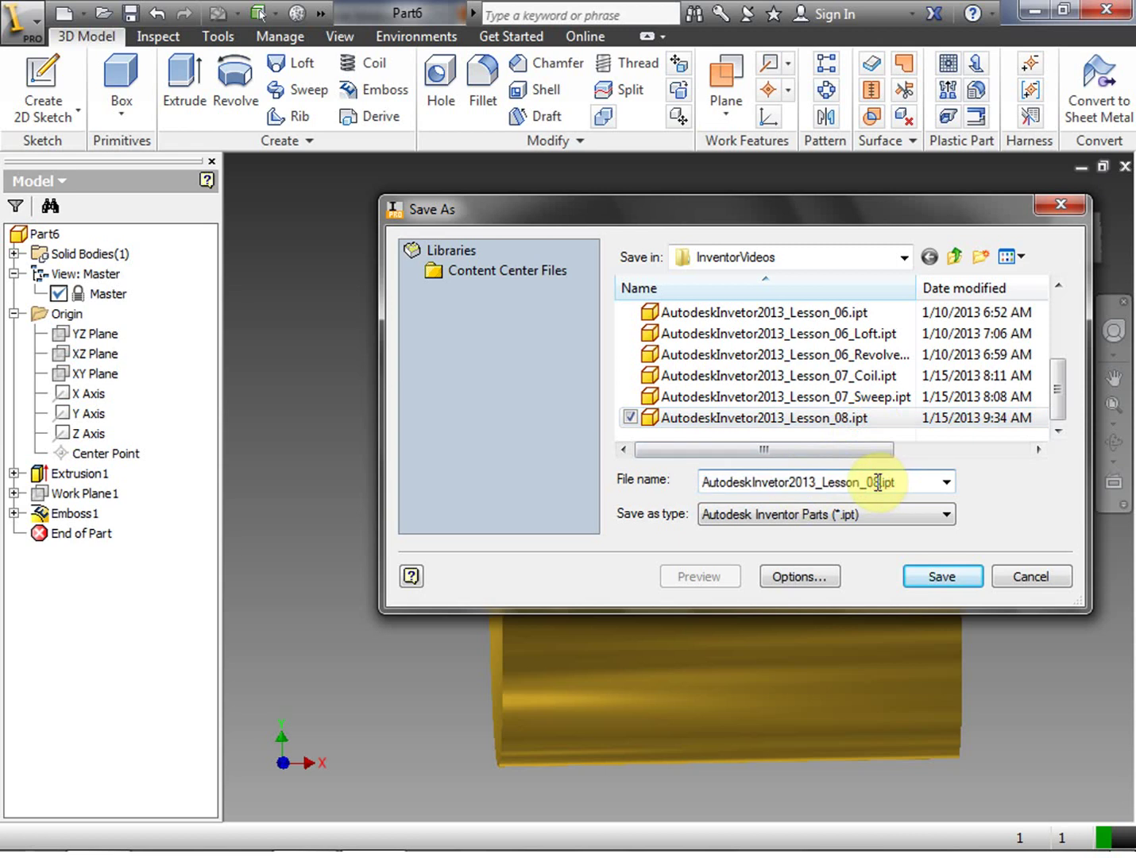
{"action": "left_click", "coordinate": [915, 423]}
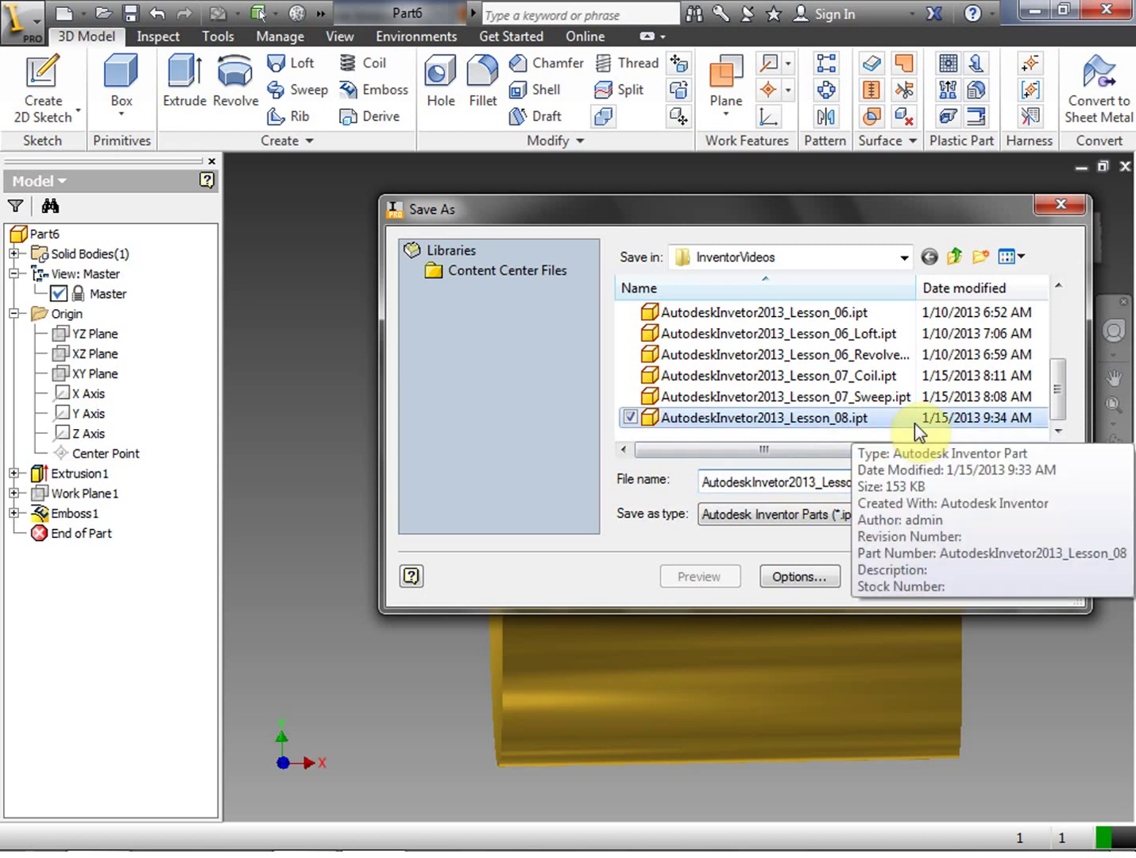
Step: Change the file name to AutodeskInvetor2013_Lesson_09_Emboss, save the part and close it
{"action": "left_click", "coordinate": [756, 479]}
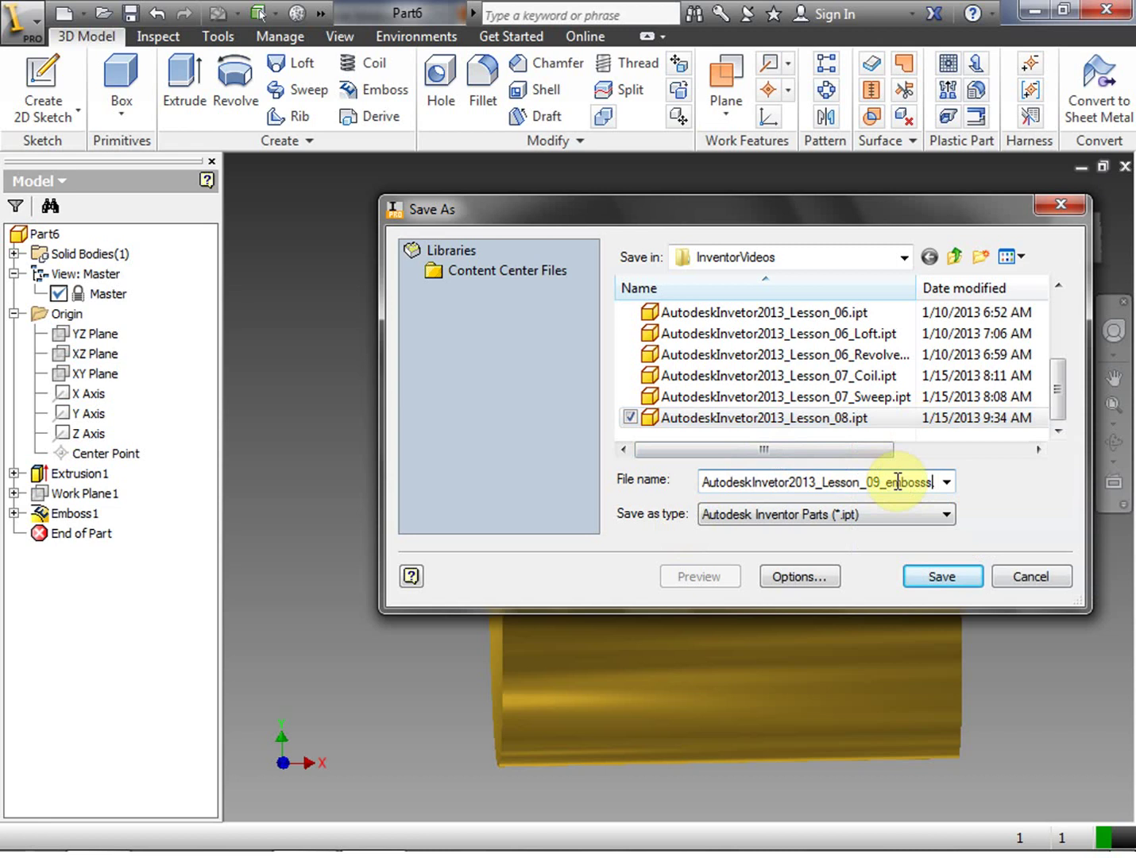
{"action": "left_click", "coordinate": [889, 482]}
{"action": "key", "text": "BackSpace"}
{"action": "type", "text": "E"}
{"action": "key", "text": "BackSpace"}
{"action": "type", "text": "E"}
{"action": "left_click", "coordinate": [957, 579]}
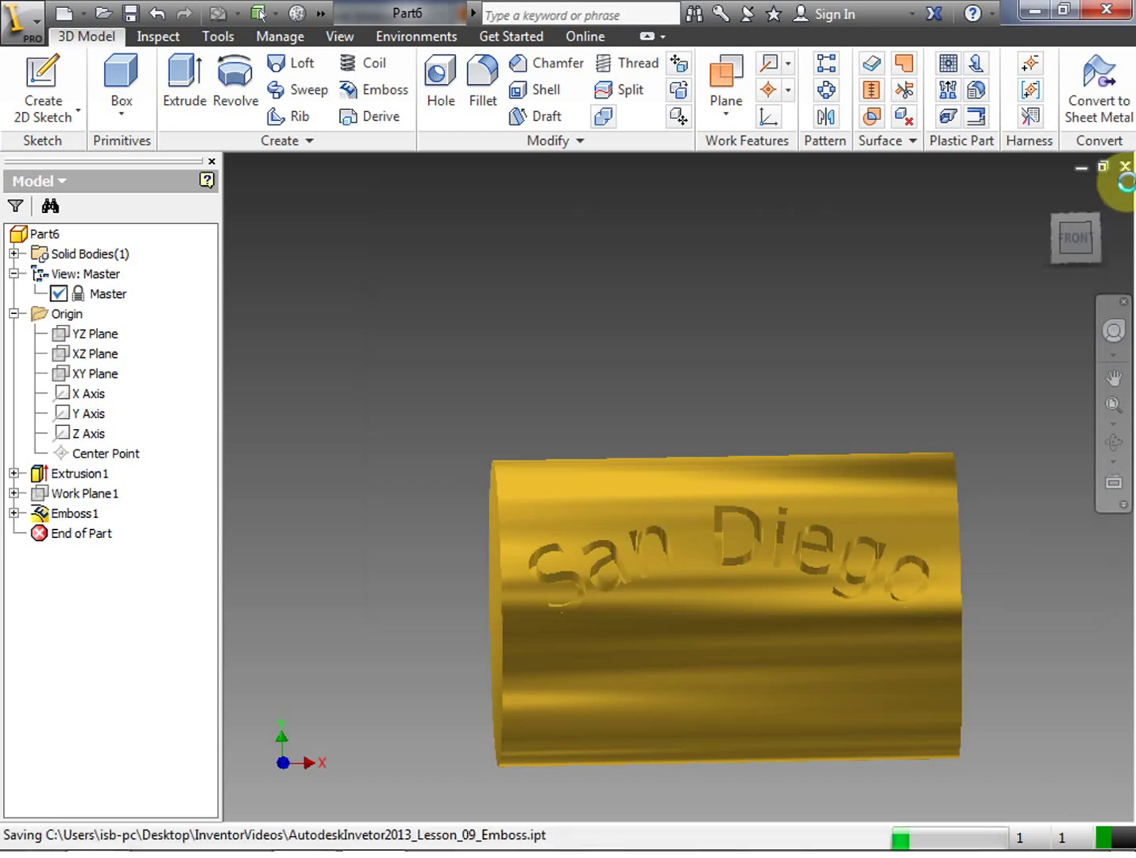
{"action": "left_click", "coordinate": [1125, 167]}
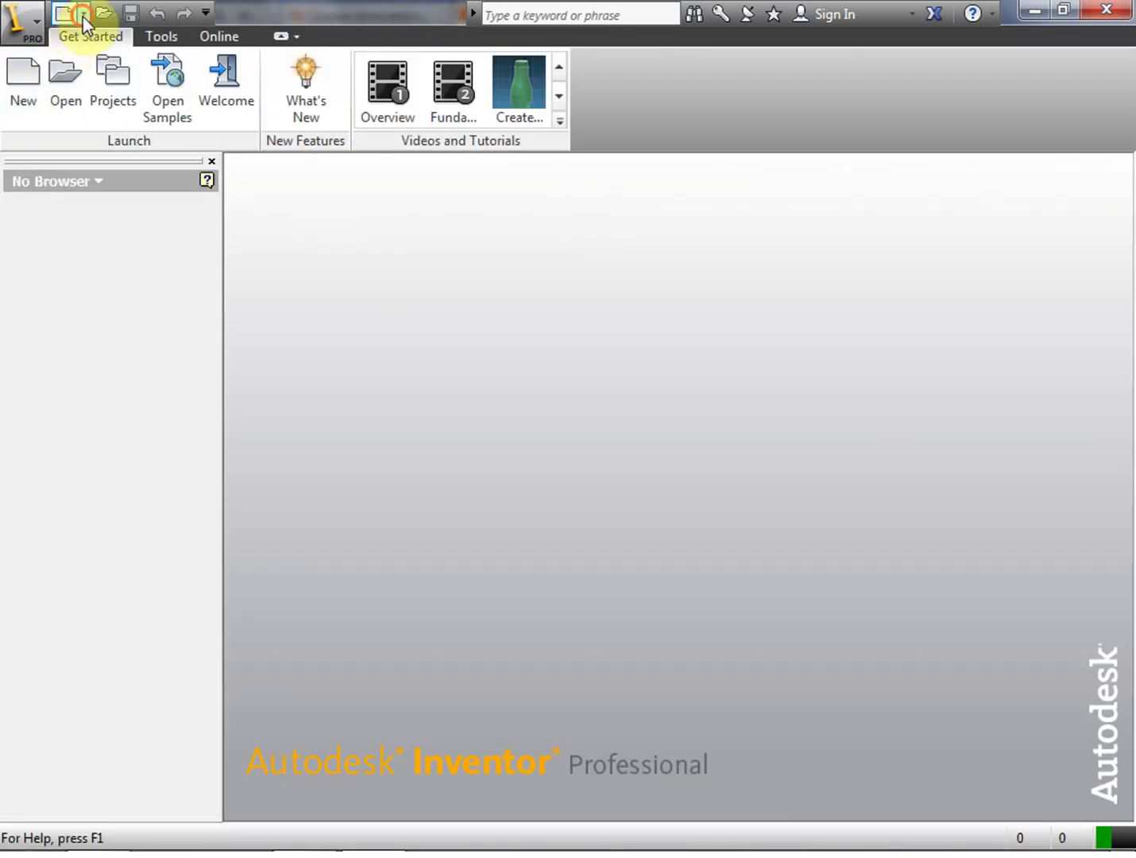
Step: Create a new part and start a 2D sketch on the horizontal XZ plane
{"action": "left_click", "coordinate": [82, 21]}
{"action": "left_click", "coordinate": [69, 127]}
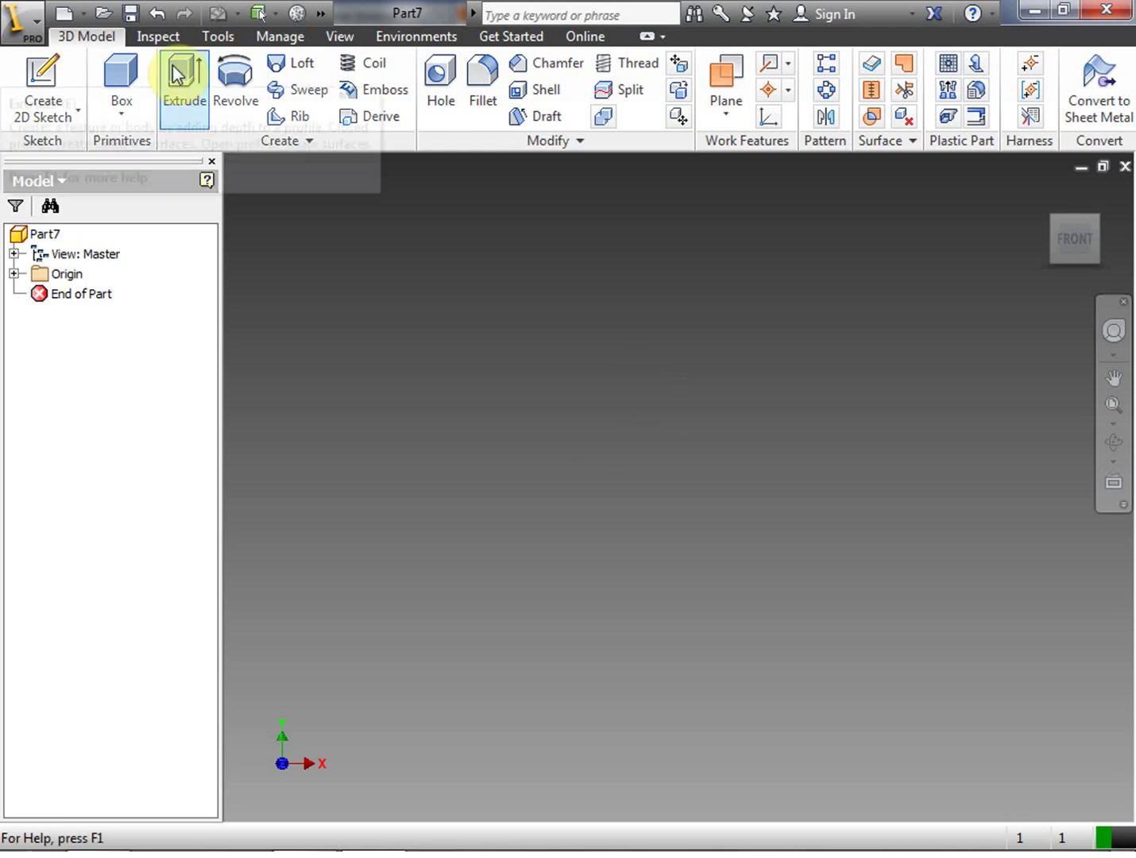
{"action": "left_click", "coordinate": [36, 90]}
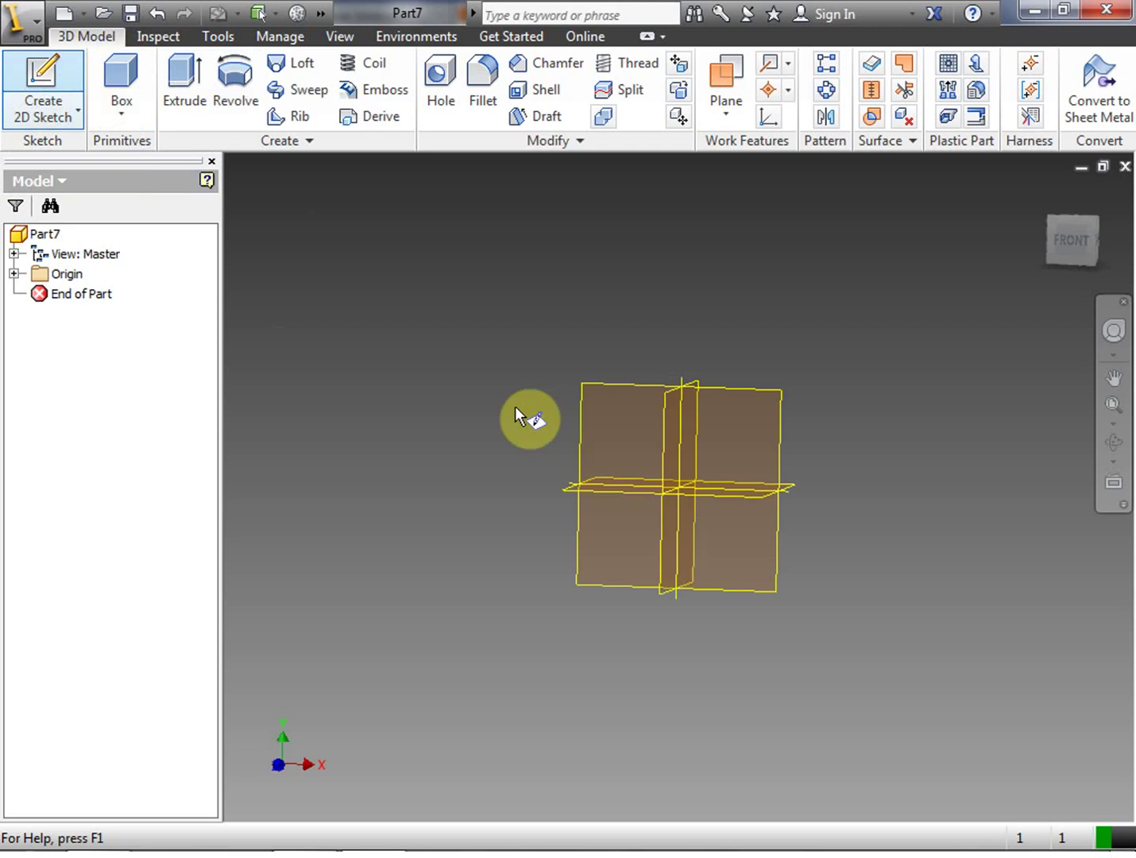
{"action": "left_click", "coordinate": [669, 520]}
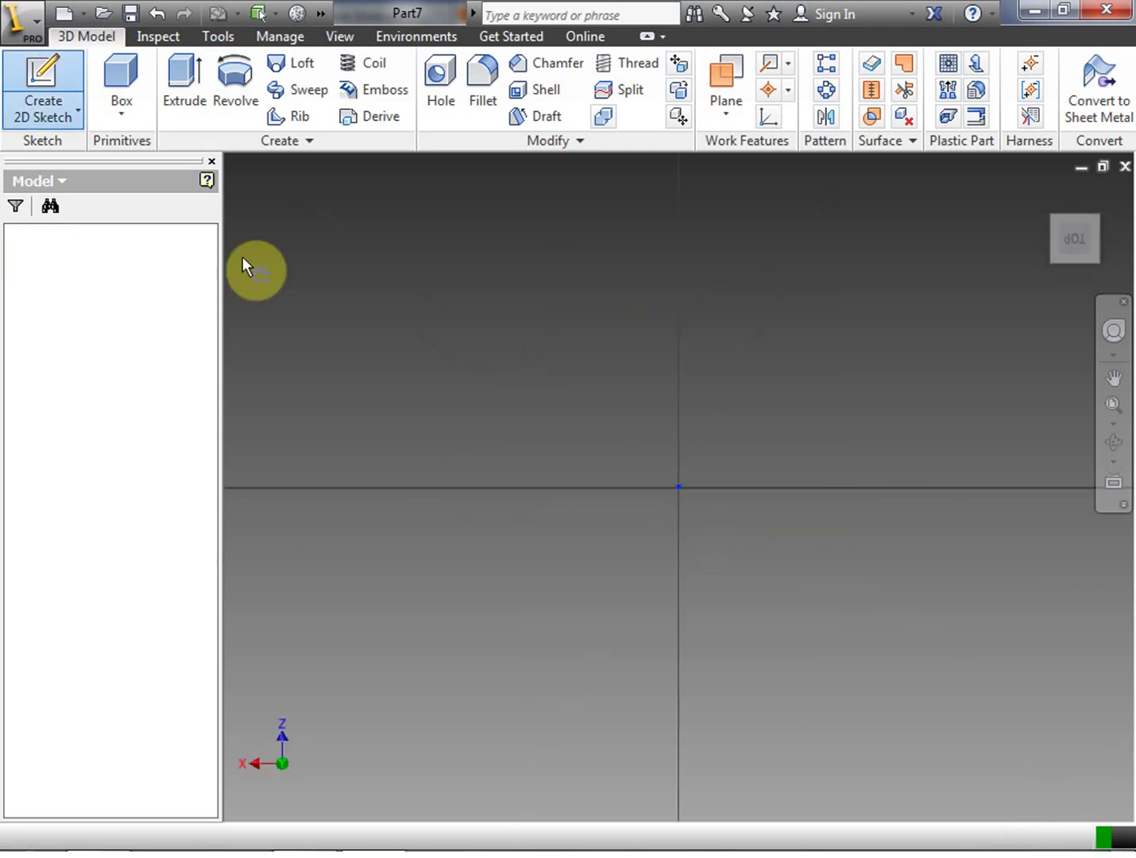
Step: Sketch a two-point rectangle about 0.86 in wide around the origin, with a smaller circle inside it centred slightly left of the origin
{"action": "left_click", "coordinate": [100, 116]}
{"action": "left_click", "coordinate": [479, 334]}
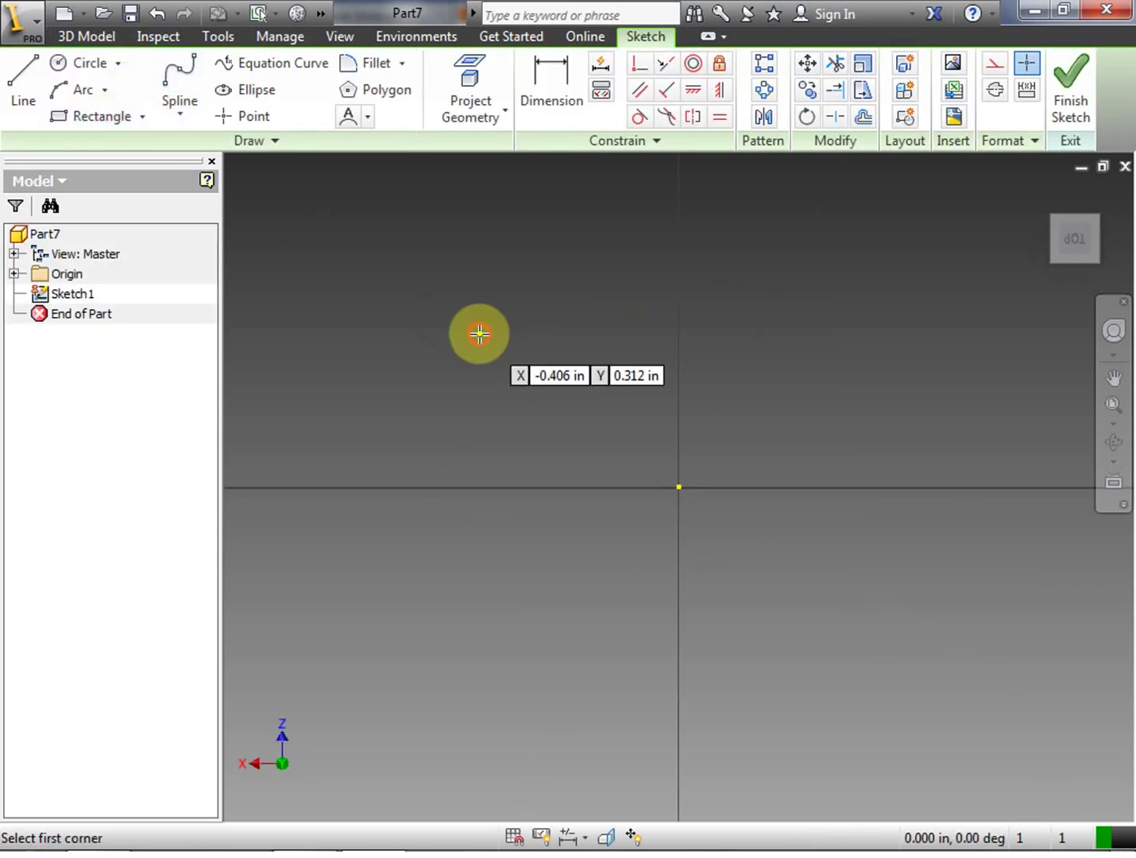
{"action": "left_click", "coordinate": [900, 699]}
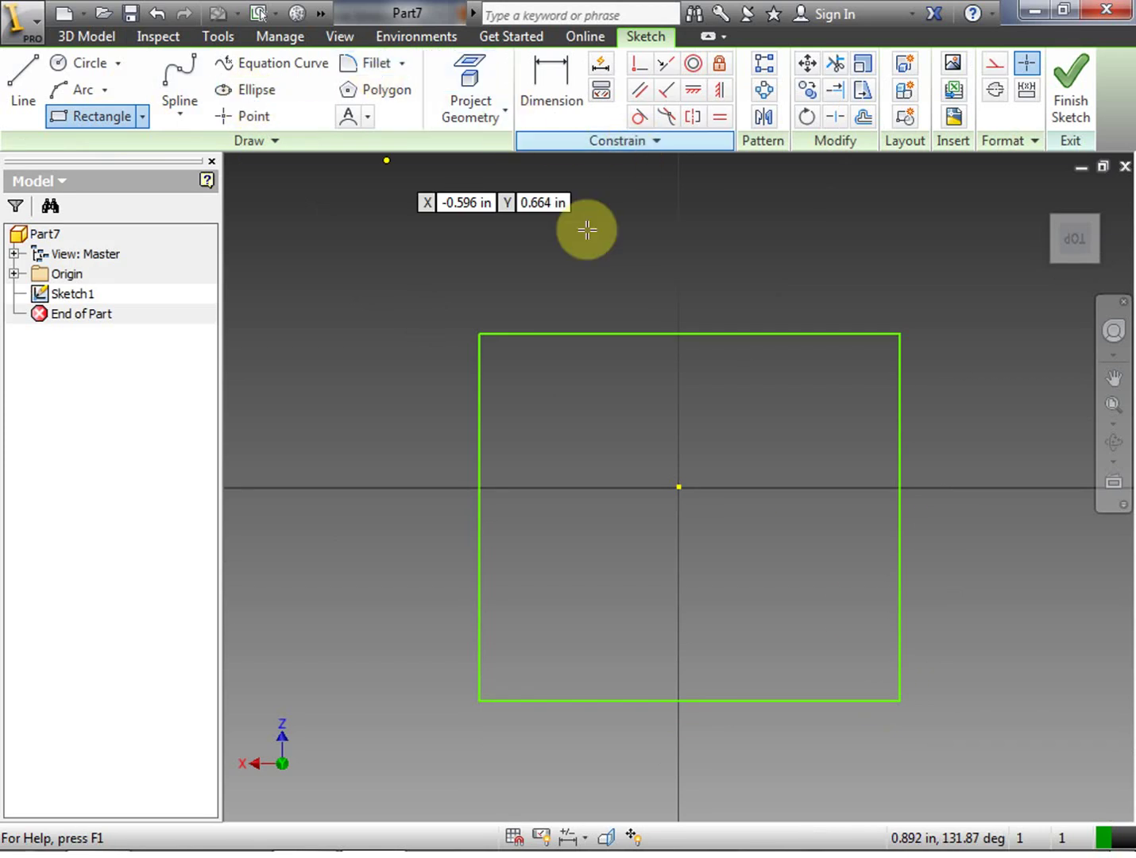
{"action": "left_click", "coordinate": [56, 62]}
{"action": "left_click", "coordinate": [661, 488]}
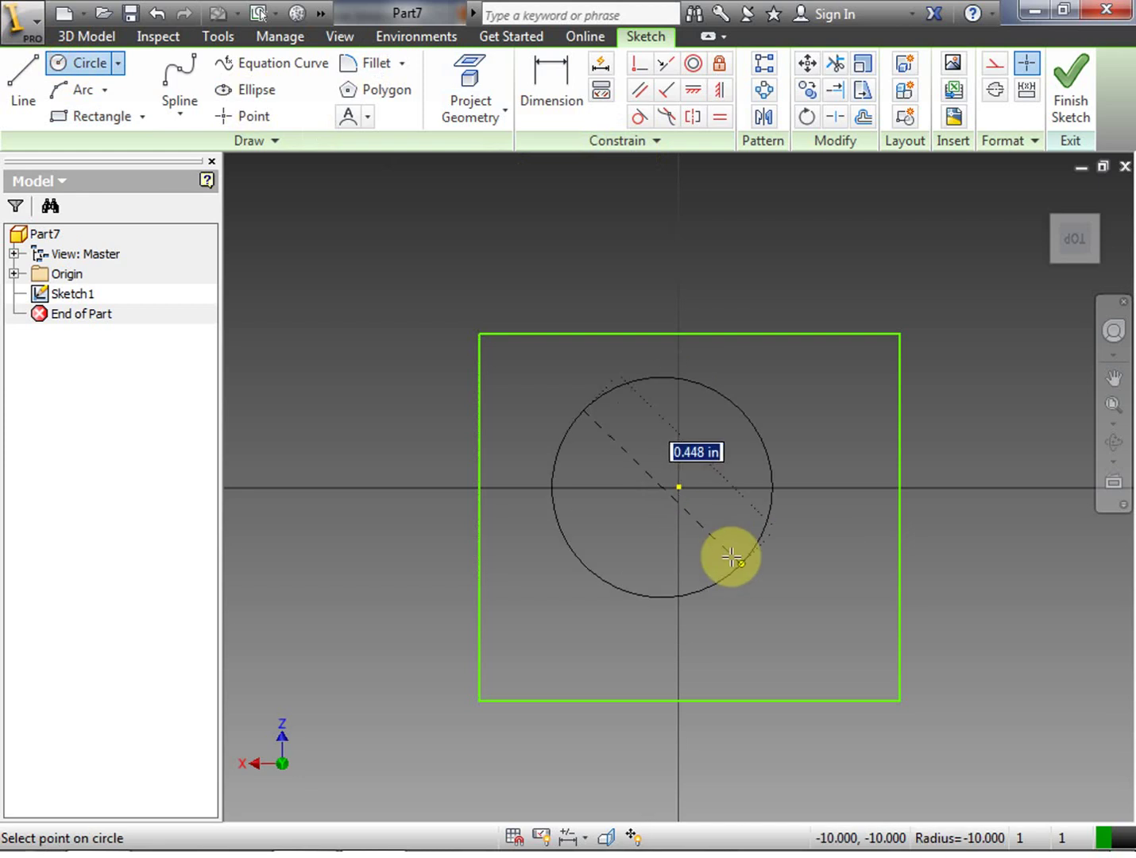
{"action": "left_click", "coordinate": [717, 541]}
Step: Dimension the rectangle's top edge and set its width to 4 in
{"action": "left_click", "coordinate": [560, 95]}
{"action": "left_click", "coordinate": [729, 333]}
{"action": "left_click", "coordinate": [730, 235]}
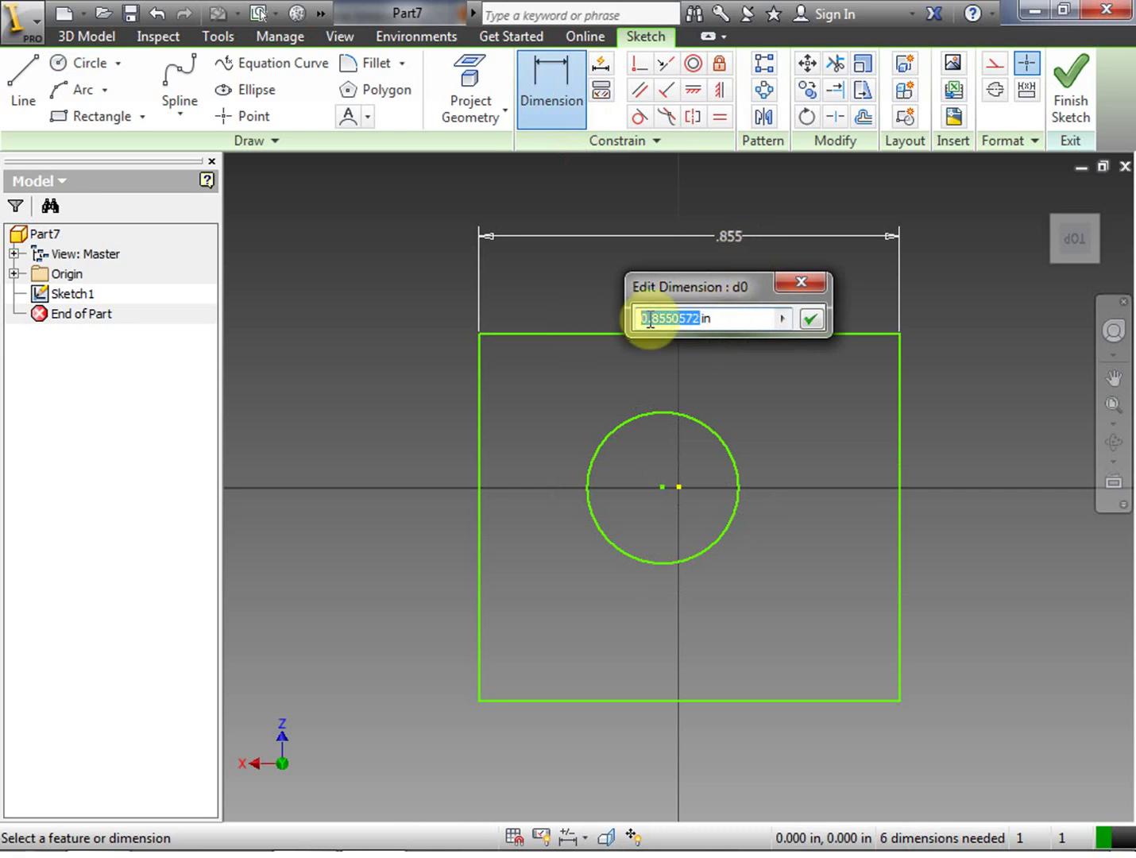
{"action": "type", "text": "4"}
{"action": "left_click", "coordinate": [810, 319]}
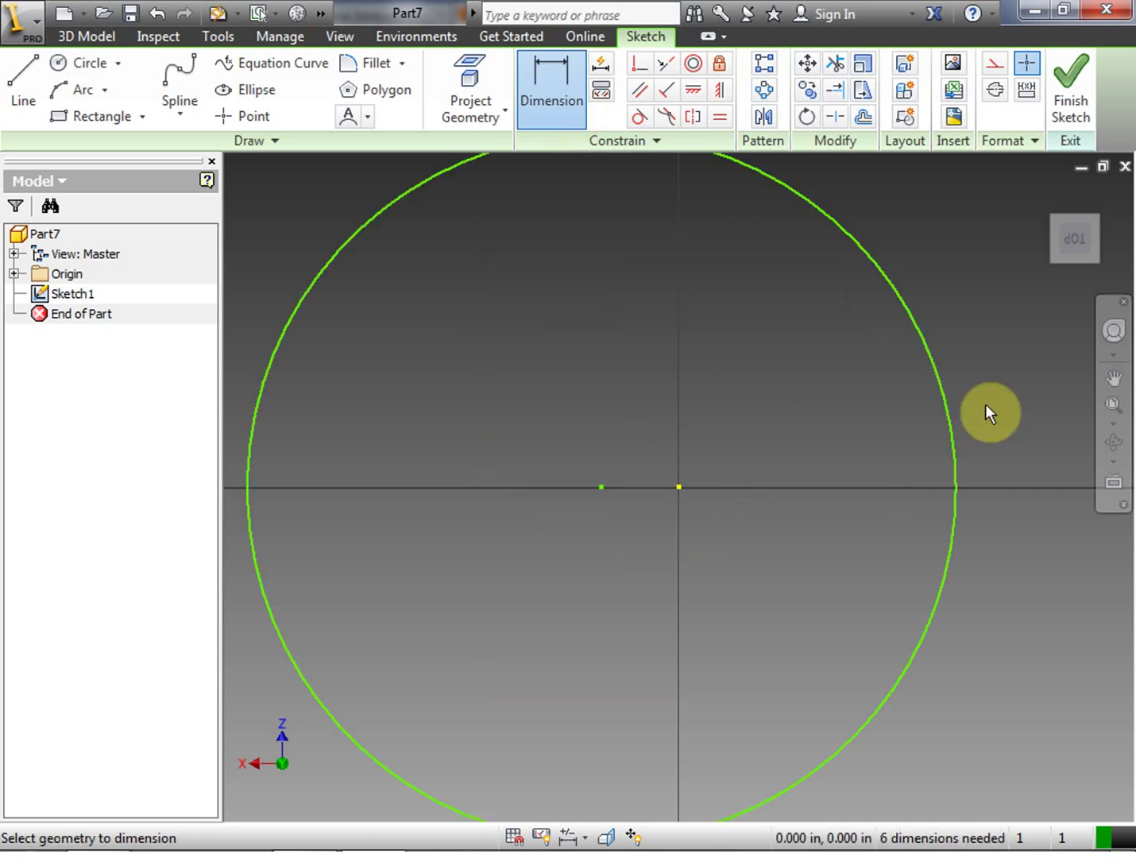
{"action": "left_click", "coordinate": [1116, 407]}
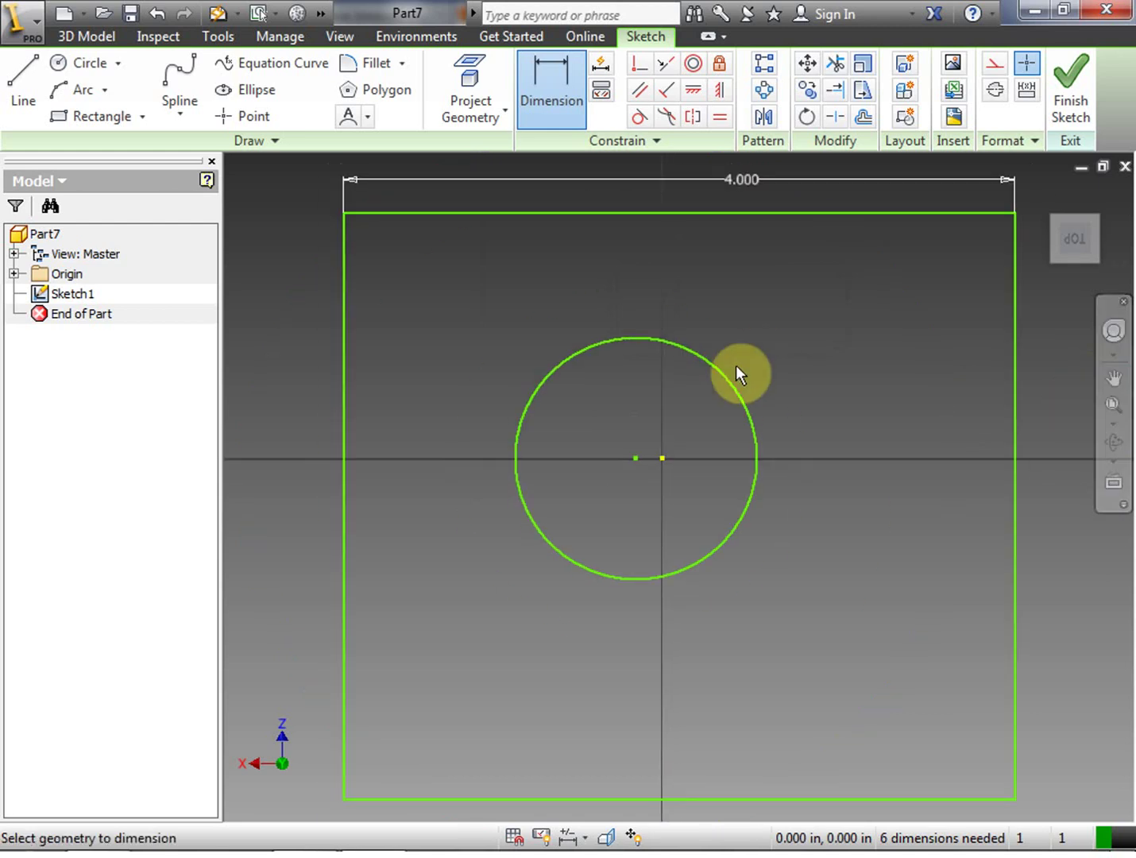
Step: Dimension the rectangle's left edge and set its height to 6 in
{"action": "left_click", "coordinate": [343, 412]}
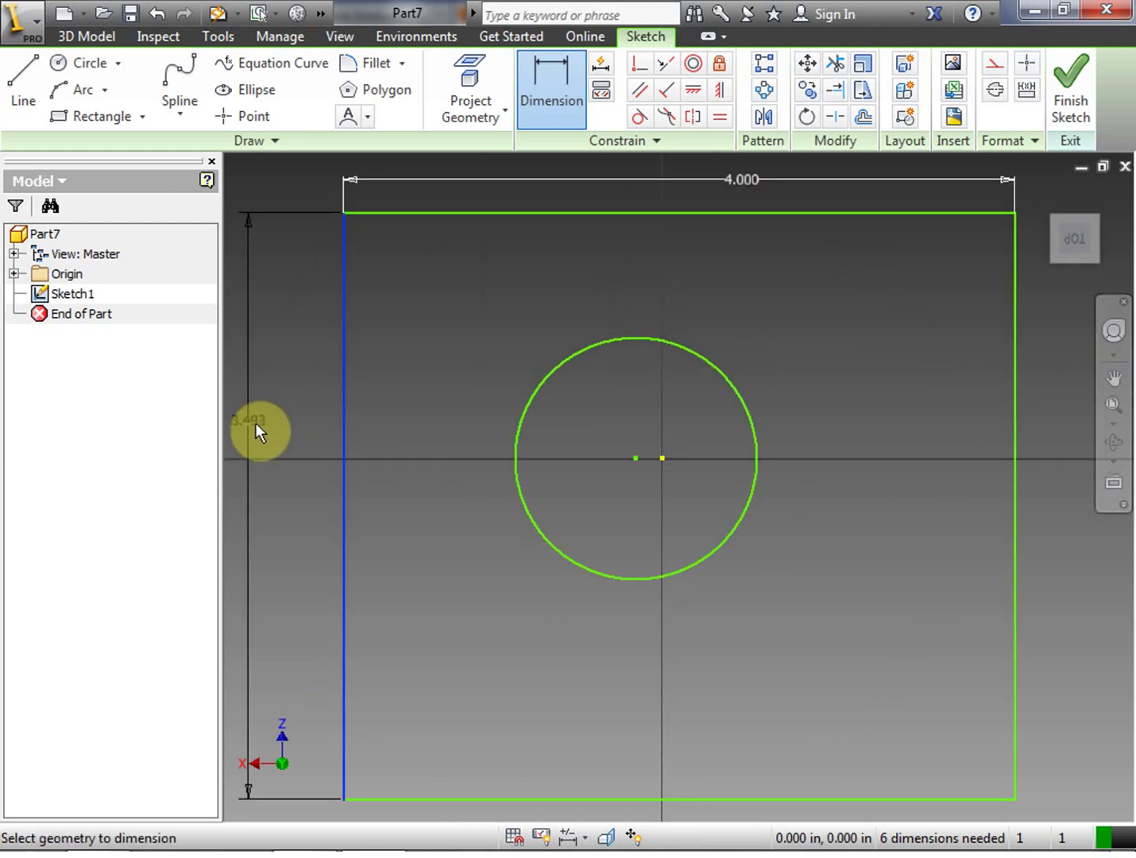
{"action": "left_click", "coordinate": [267, 428]}
{"action": "left_click_drag", "start_coordinate": [239, 506], "coordinate": [102, 508]}
{"action": "type", "text": "4"}
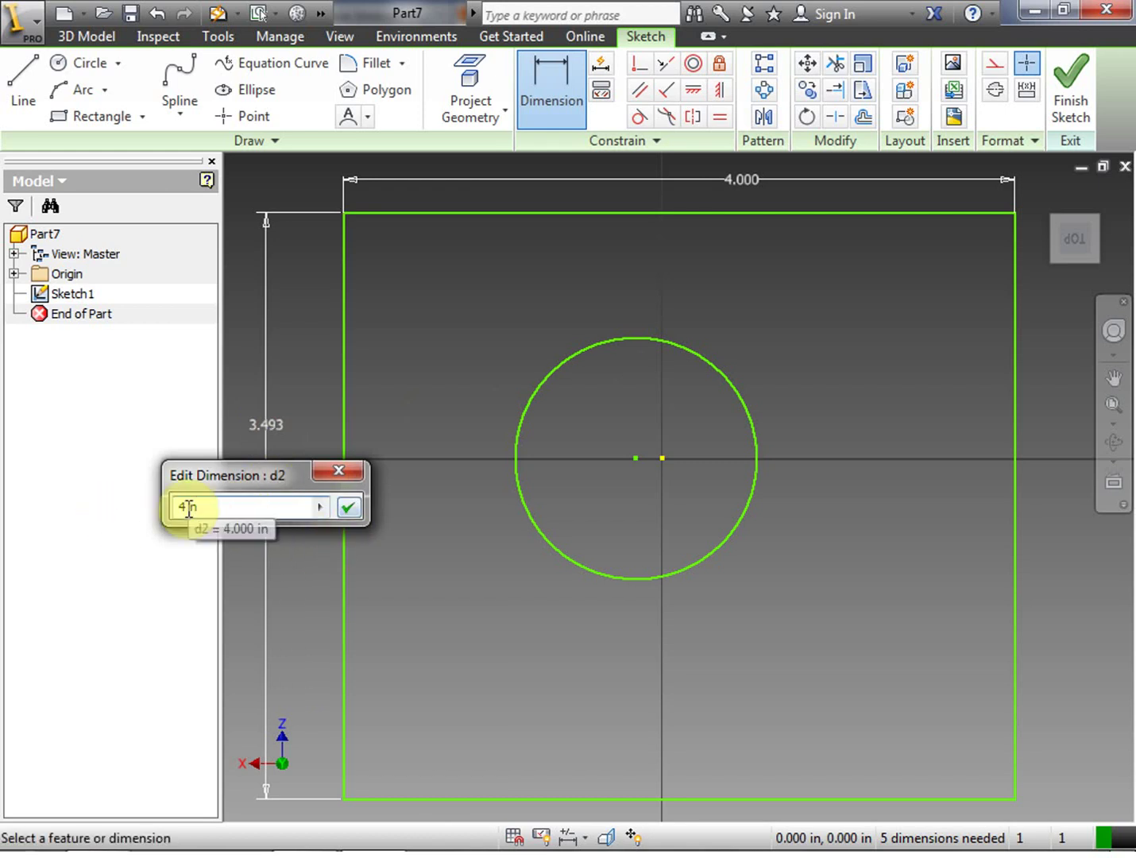
{"action": "key", "text": "BackSpace"}
{"action": "type", "text": "6"}
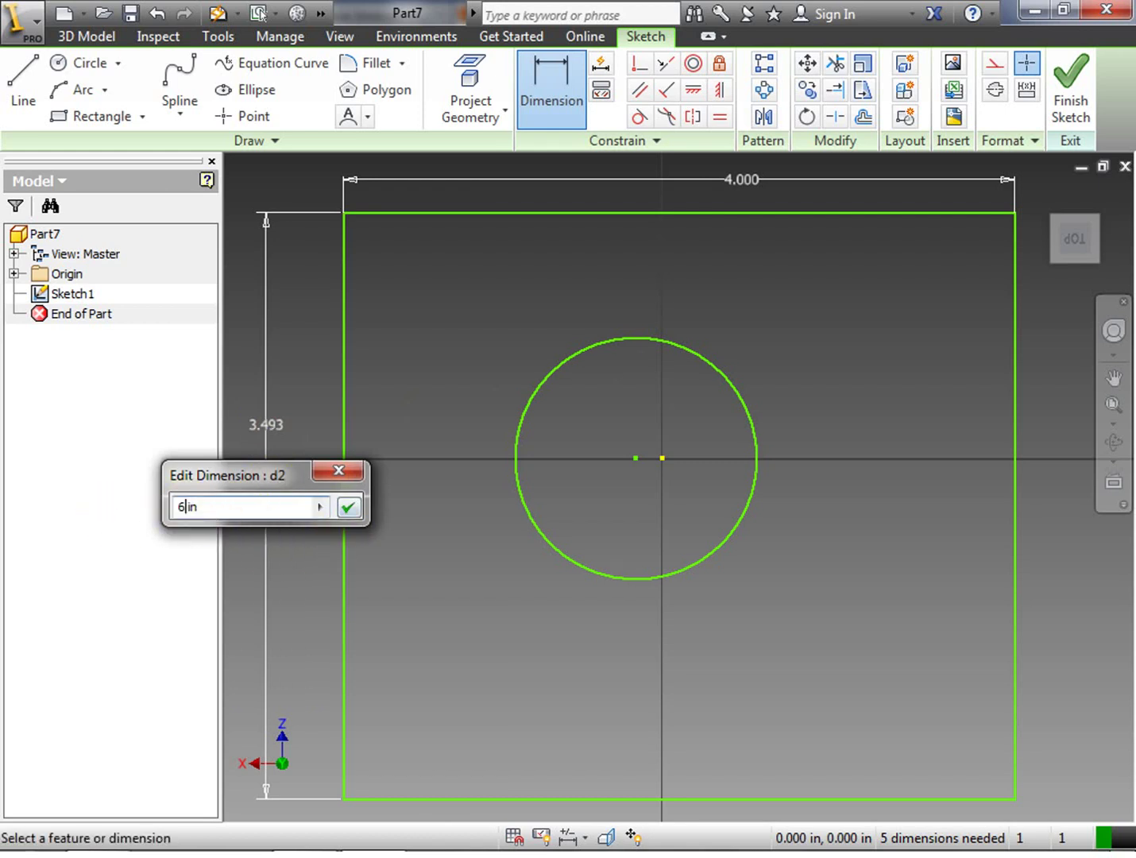
{"action": "left_click", "coordinate": [348, 506]}
Step: Dimension the circle and set its diameter to 2 in
{"action": "left_click", "coordinate": [725, 534]}
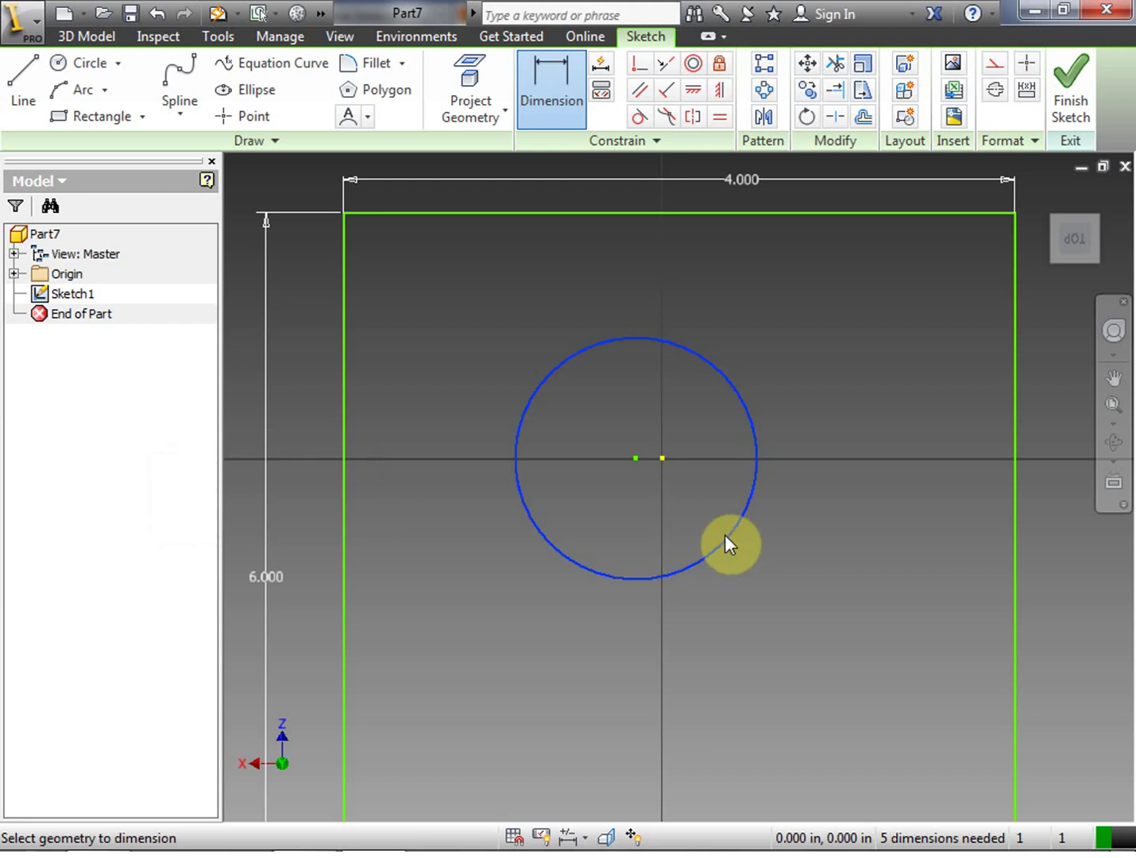
{"action": "left_click", "coordinate": [874, 517]}
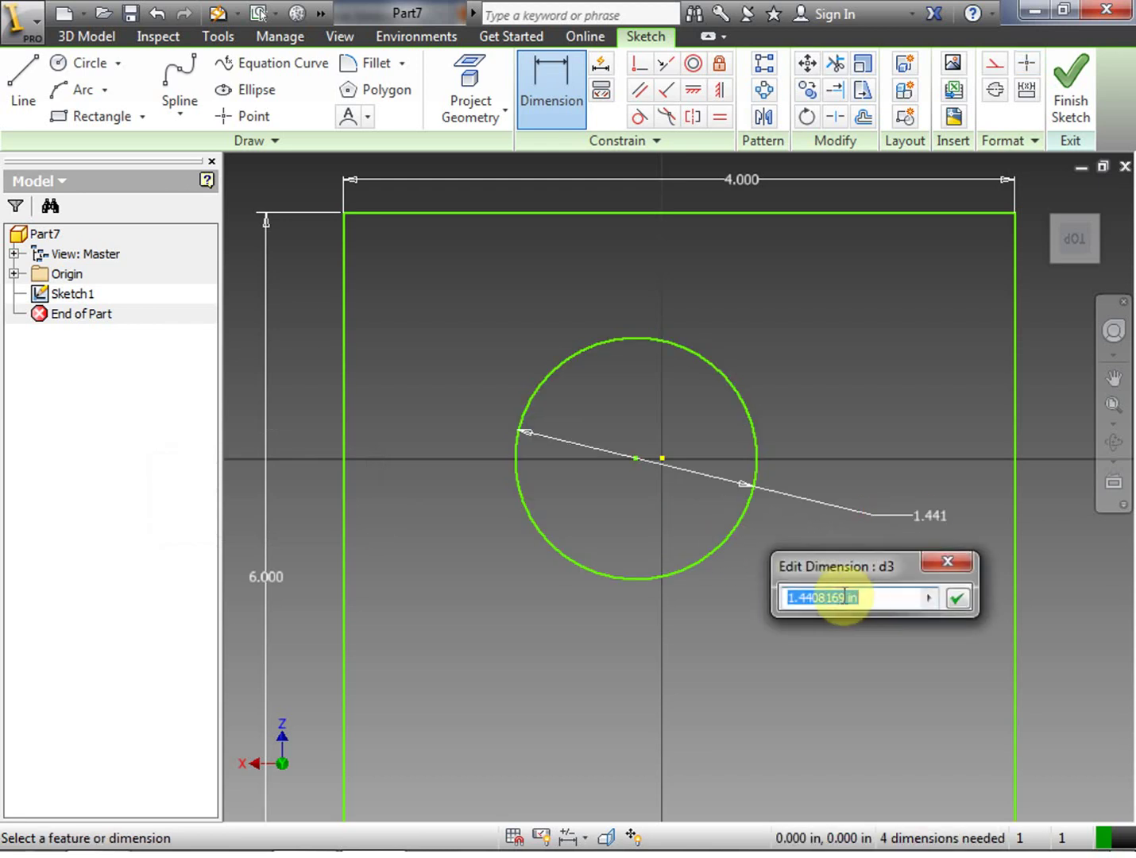
{"action": "left_click_drag", "start_coordinate": [846, 598], "coordinate": [716, 595]}
{"action": "type", "text": "2"}
{"action": "left_click", "coordinate": [955, 602]}
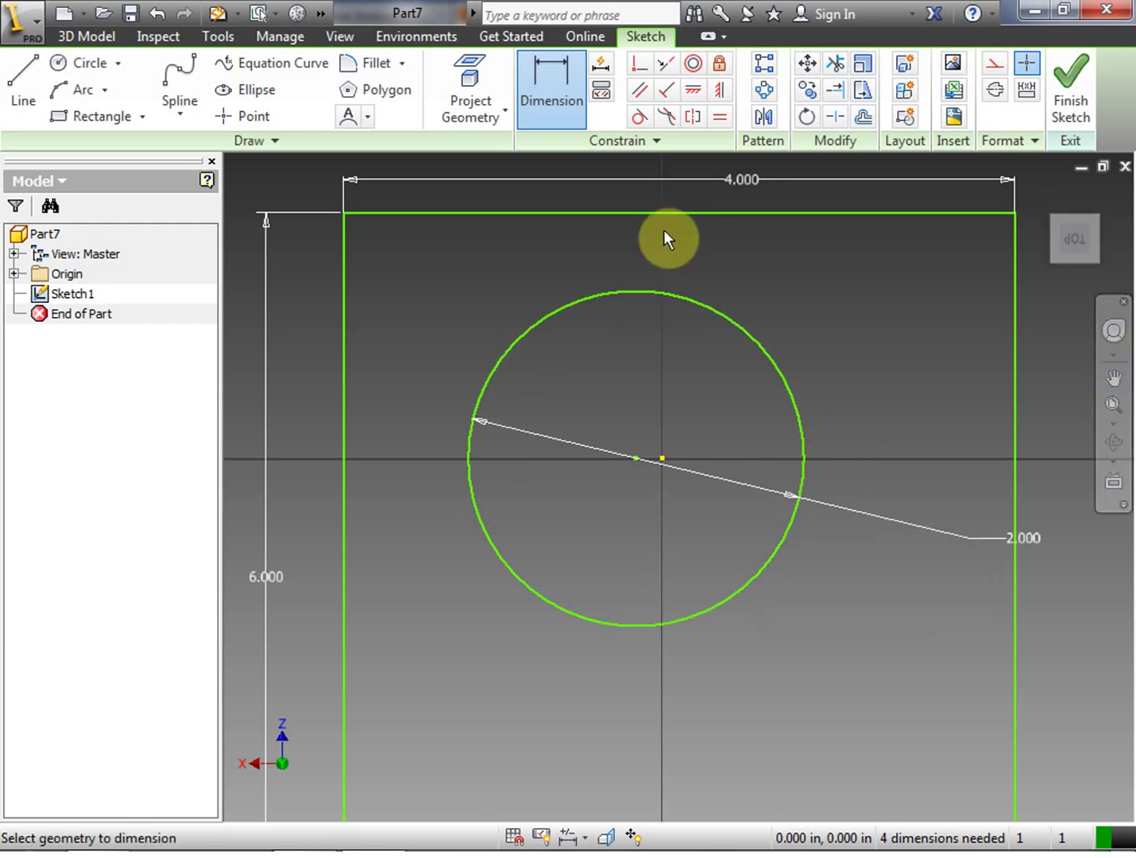
Step: Dimension the circle's centre from the rectangle's top edge and set the distance to 3 in
{"action": "left_click", "coordinate": [638, 216]}
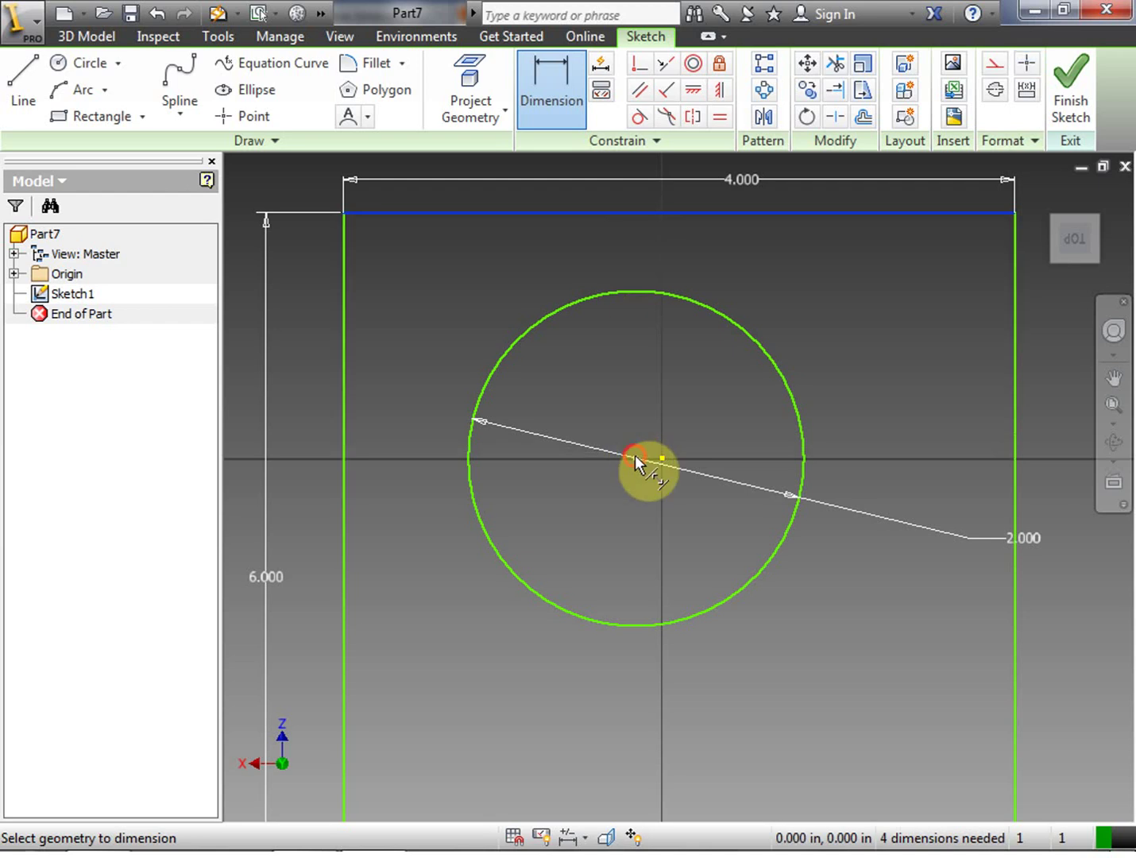
{"action": "left_click", "coordinate": [664, 453]}
{"action": "left_click", "coordinate": [1049, 401]}
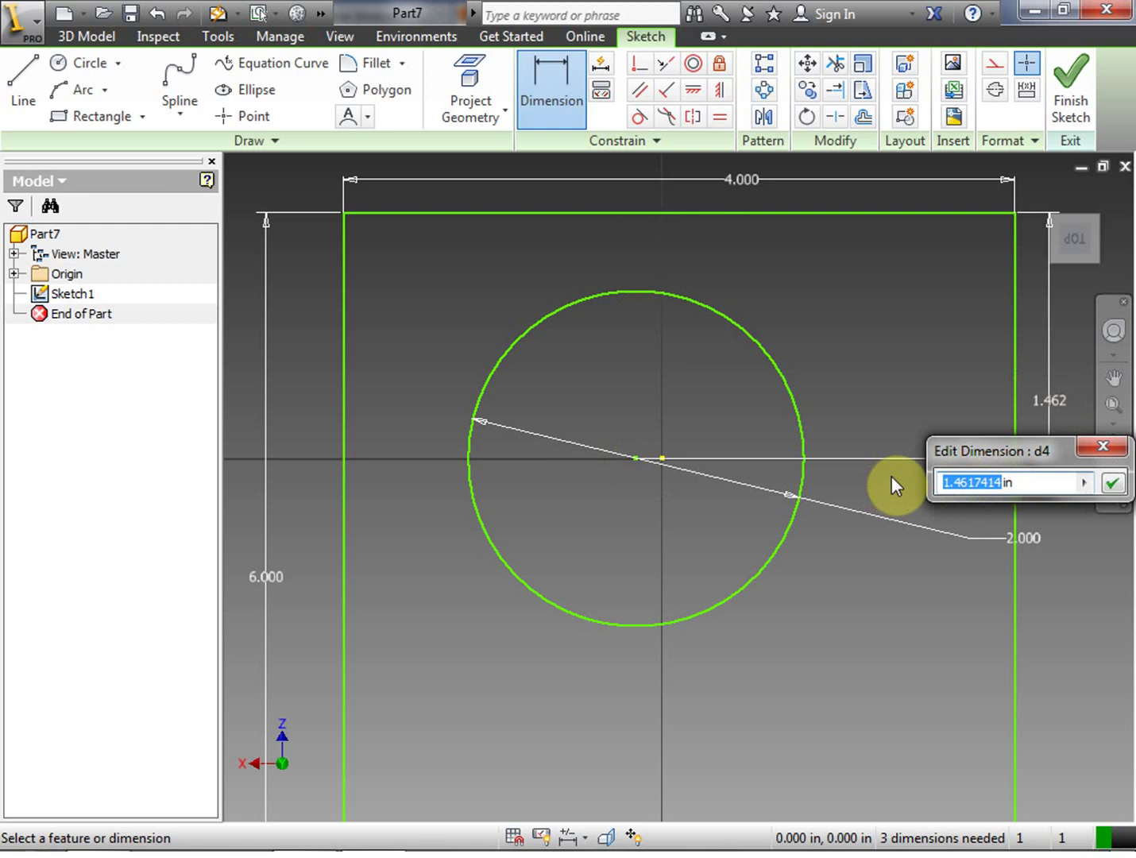
{"action": "type", "text": "3"}
{"action": "left_click", "coordinate": [1112, 482]}
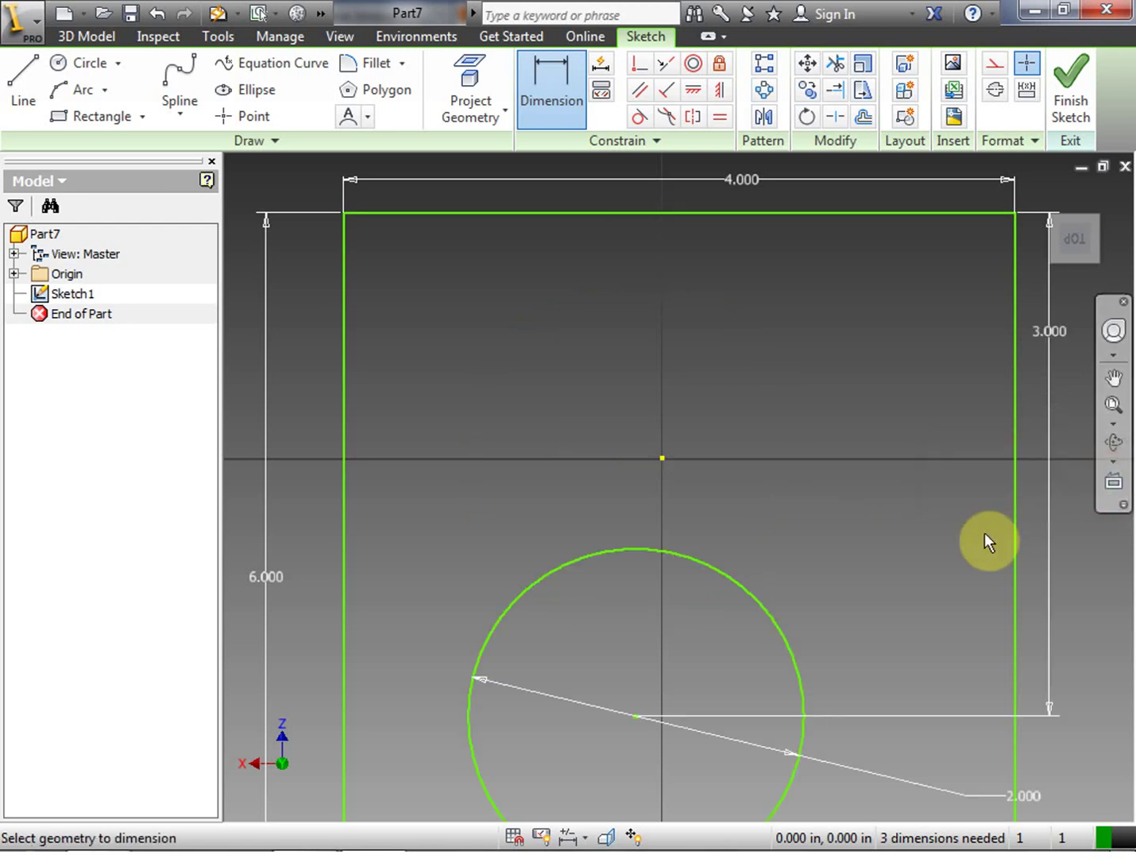
Step: Set the distance from the circle's centre to the rectangle's left edge to 2 in and finish the sketch
{"action": "left_click", "coordinate": [657, 552]}
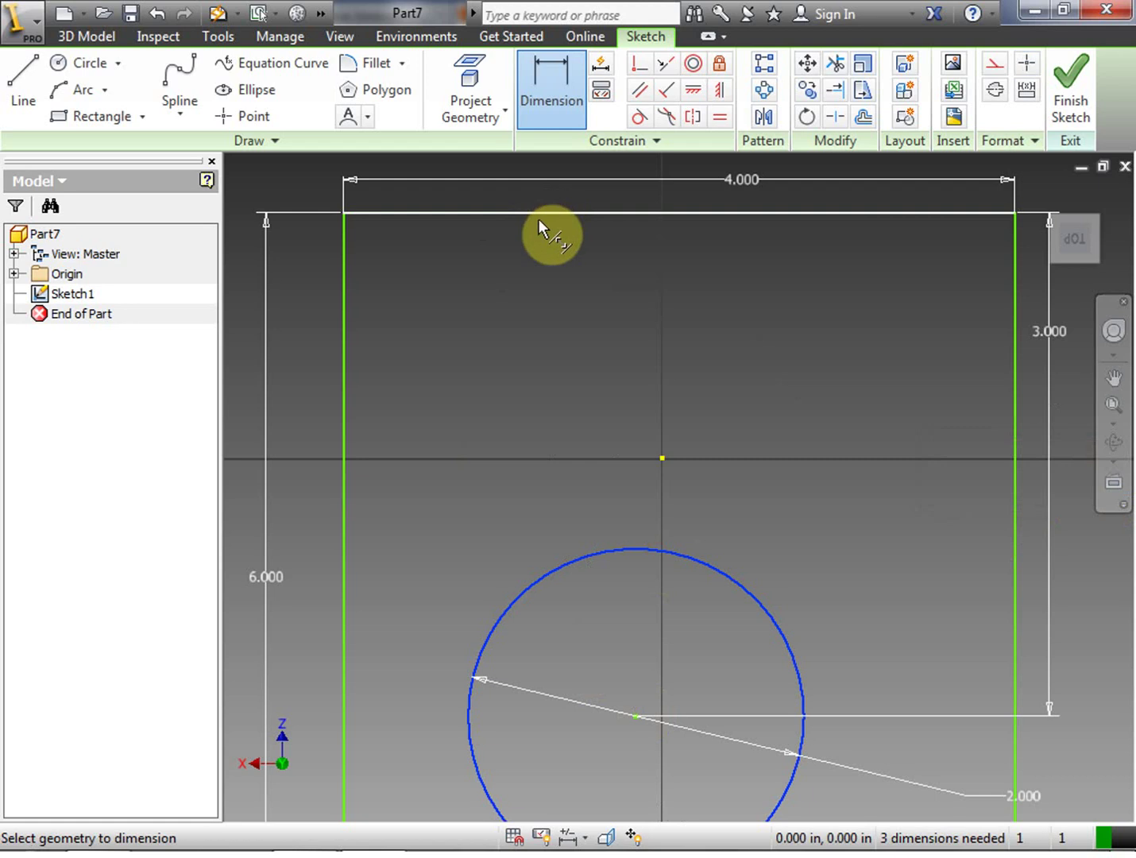
{"action": "left_click", "coordinate": [343, 484]}
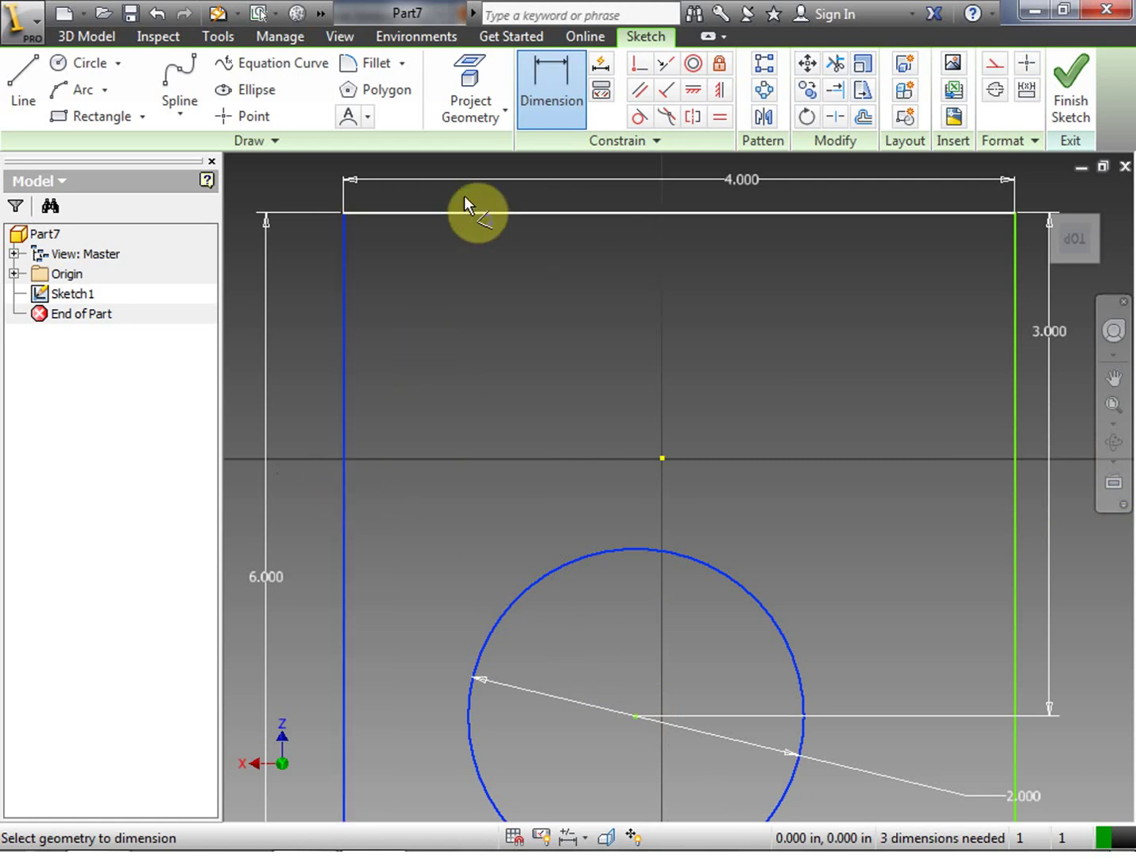
{"action": "left_click", "coordinate": [469, 168]}
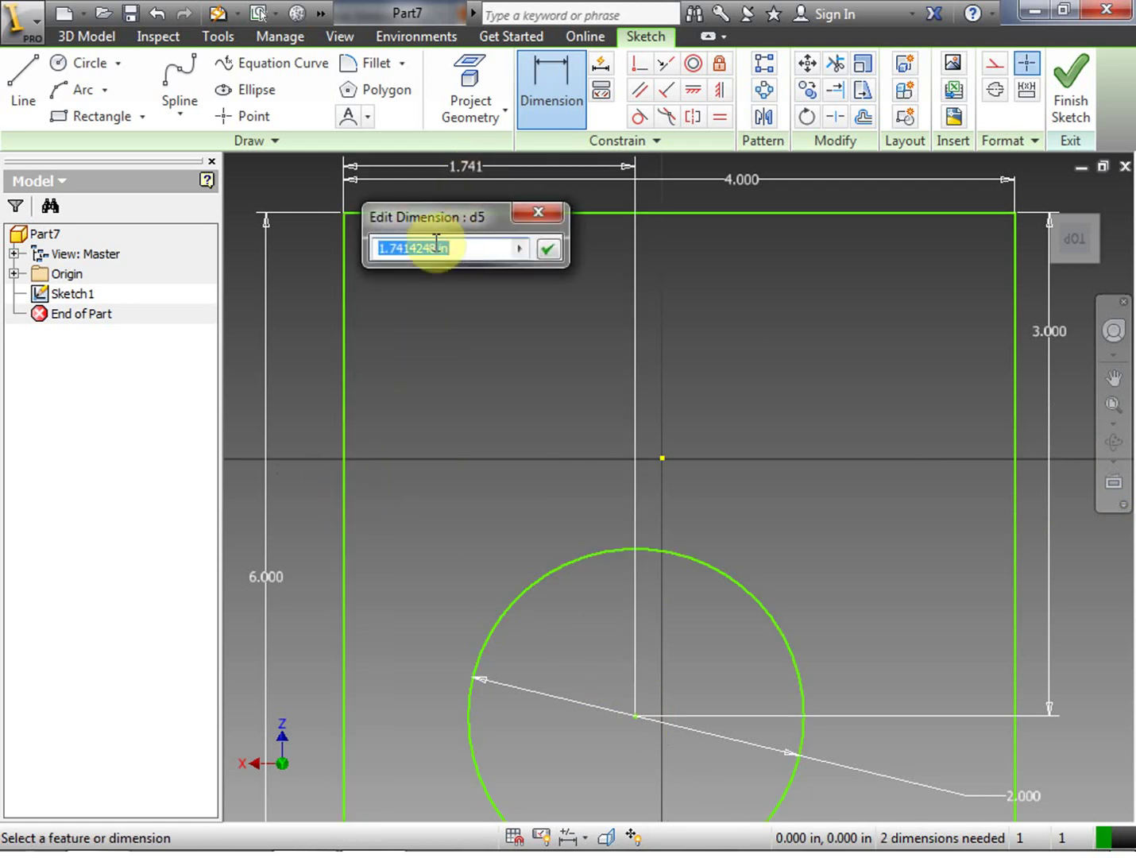
{"action": "left_click_drag", "start_coordinate": [405, 246], "coordinate": [332, 261]}
{"action": "type", "text": "2 in"}
{"action": "left_click", "coordinate": [553, 249]}
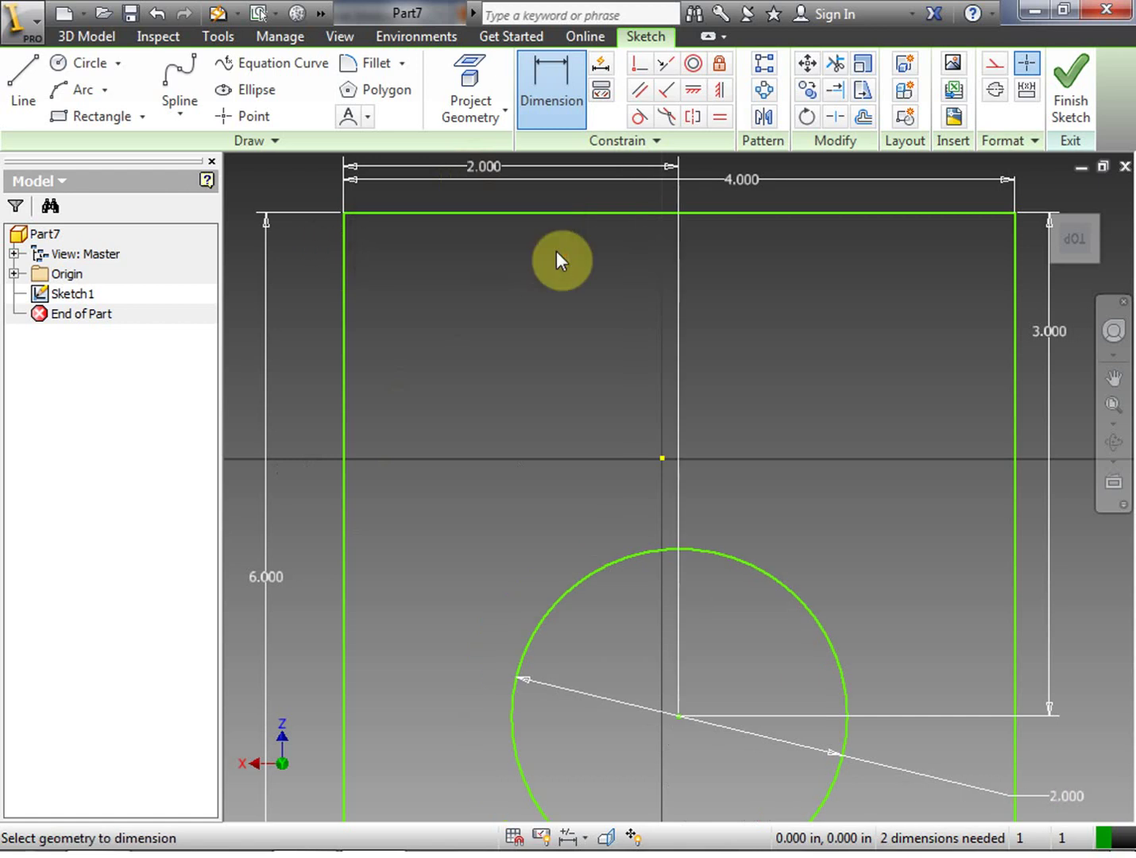
{"action": "right_click", "coordinate": [882, 425]}
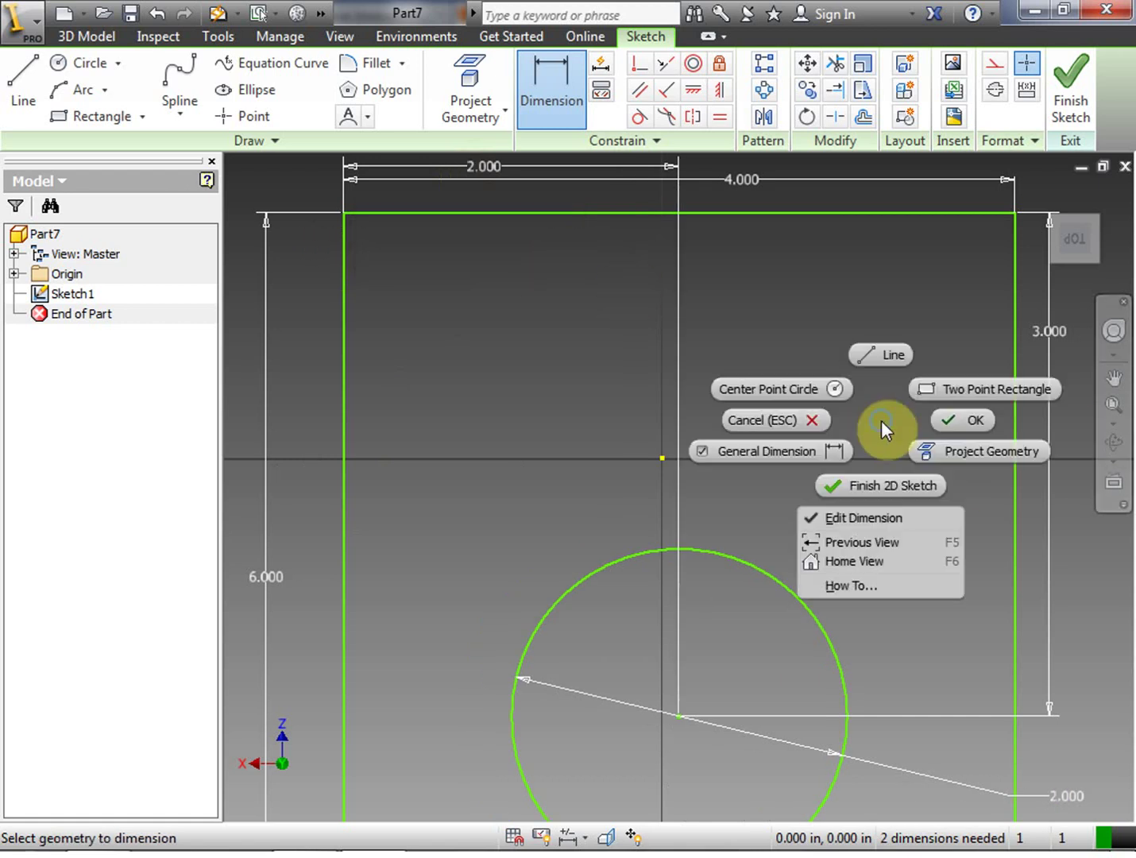
{"action": "left_click", "coordinate": [880, 481]}
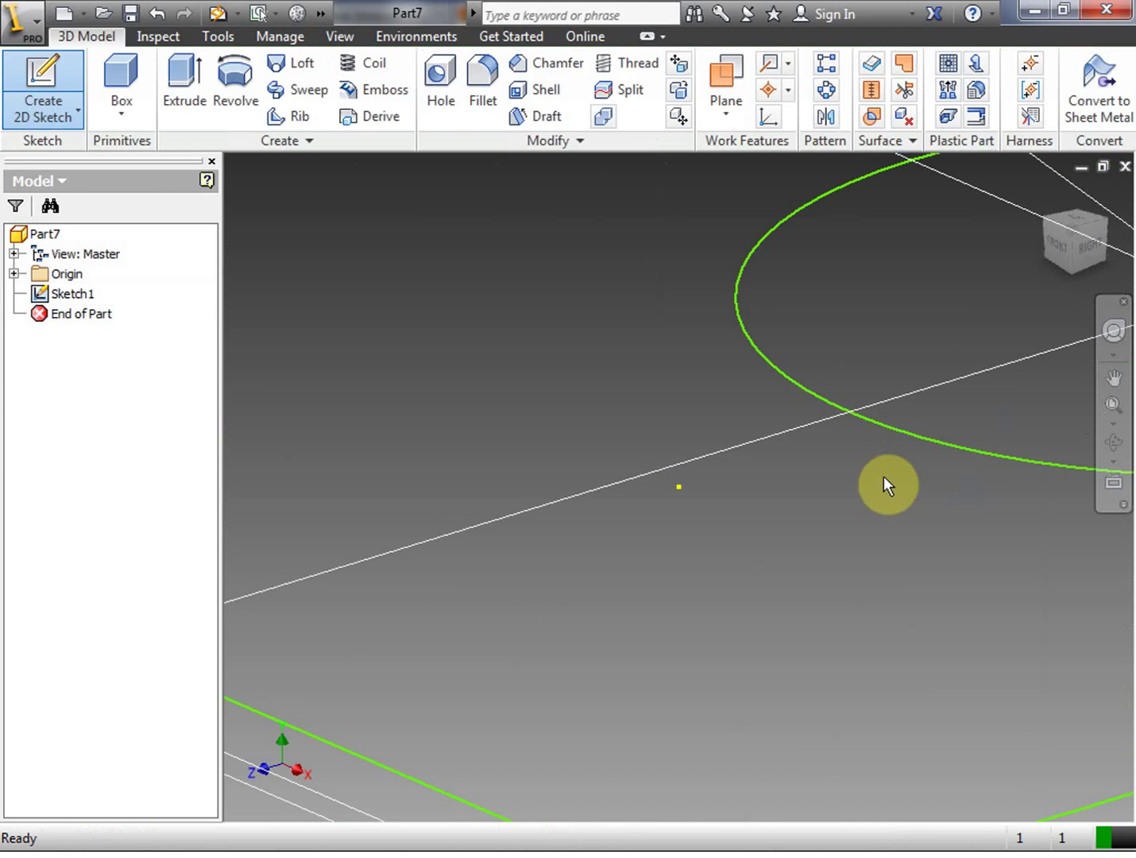
Step: Extrude the area between the rectangle and the circle by 1 in, leaving the circle as a hole
{"action": "left_click", "coordinate": [1116, 403]}
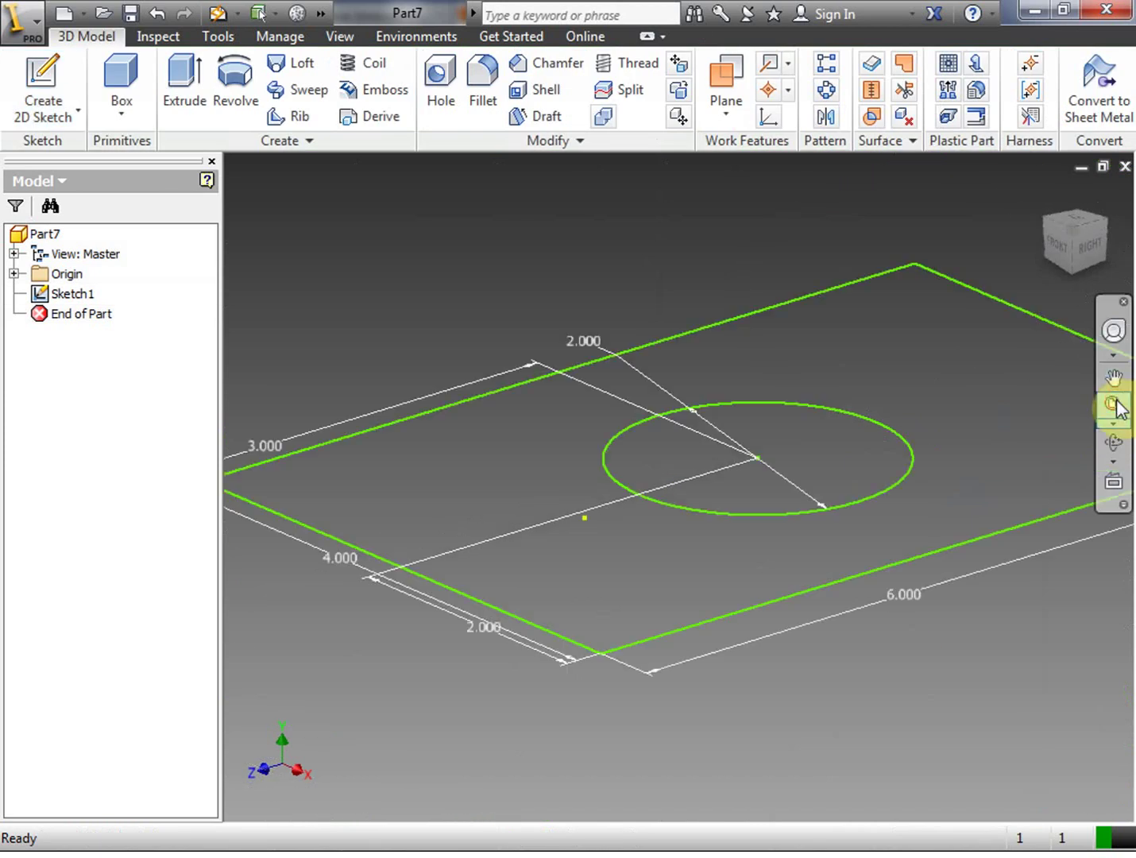
{"action": "left_click", "coordinate": [1054, 247]}
{"action": "left_click", "coordinate": [1073, 204]}
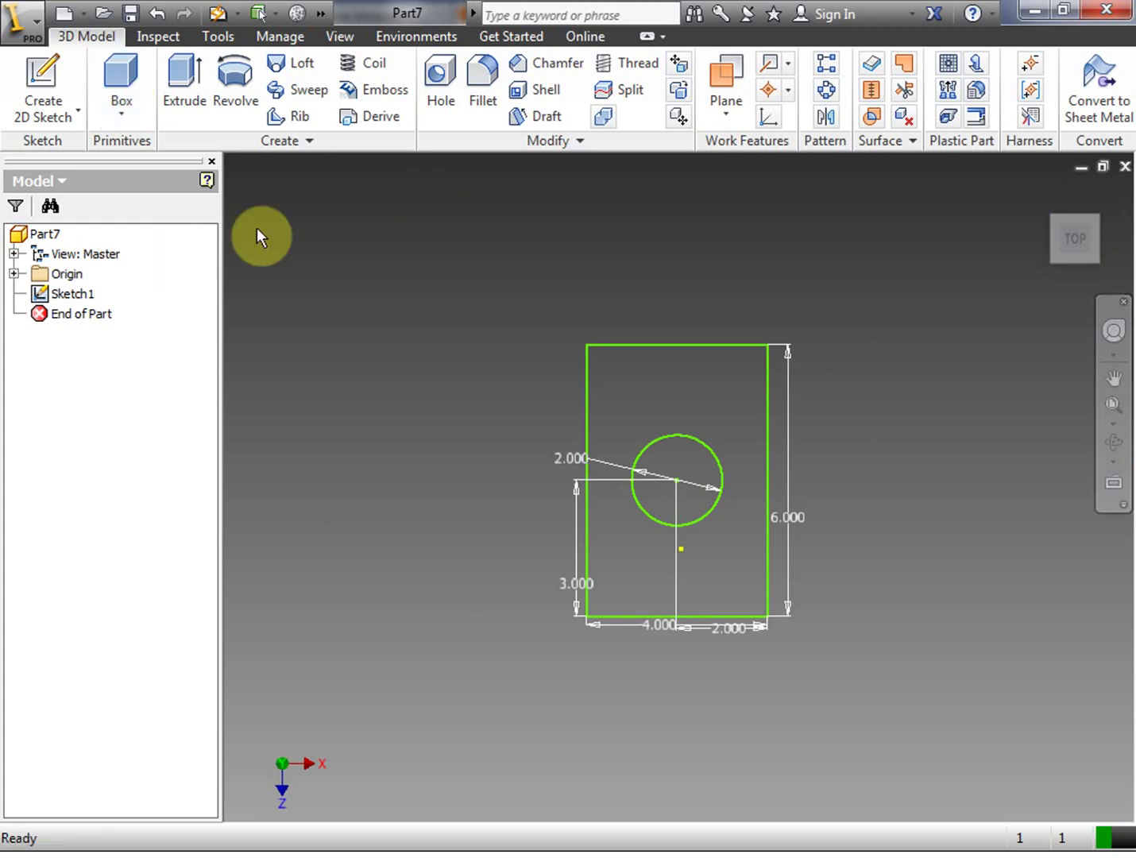
{"action": "left_click", "coordinate": [178, 93]}
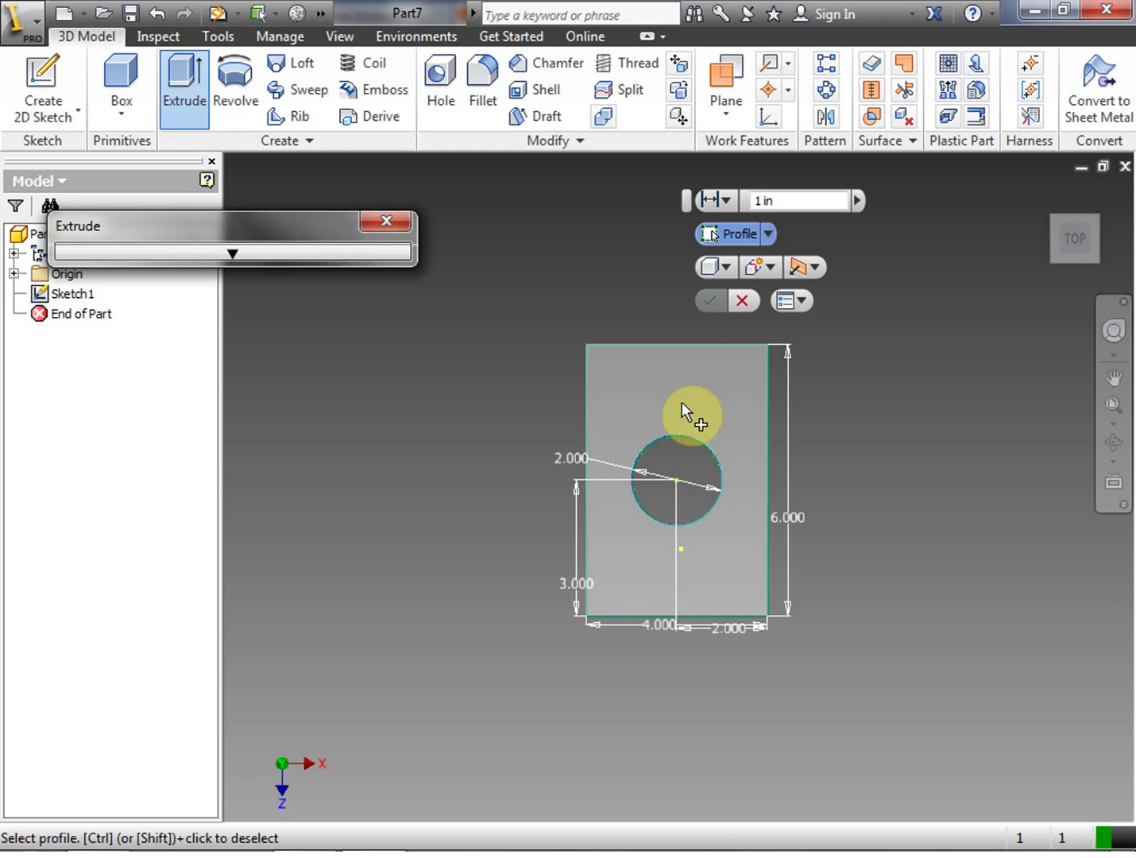
{"action": "left_click", "coordinate": [681, 412]}
{"action": "left_click", "coordinate": [732, 528]}
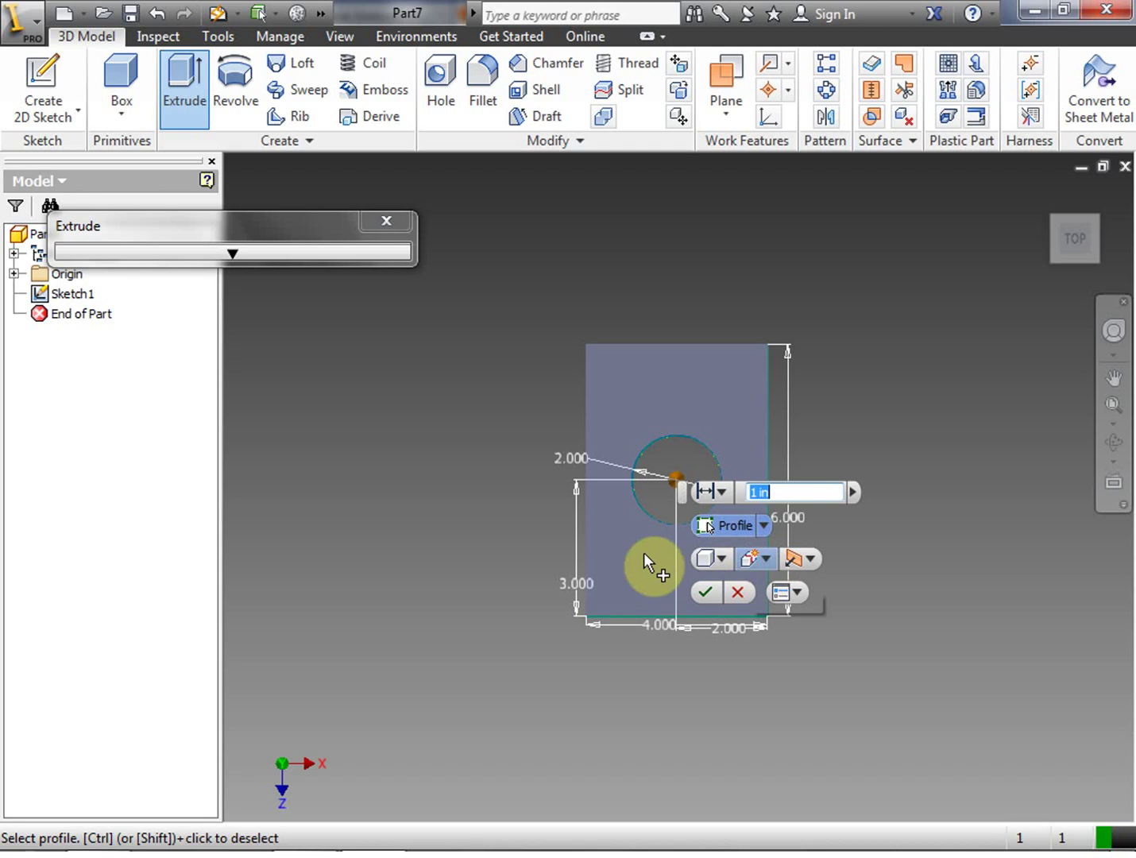
{"action": "left_click", "coordinate": [708, 595]}
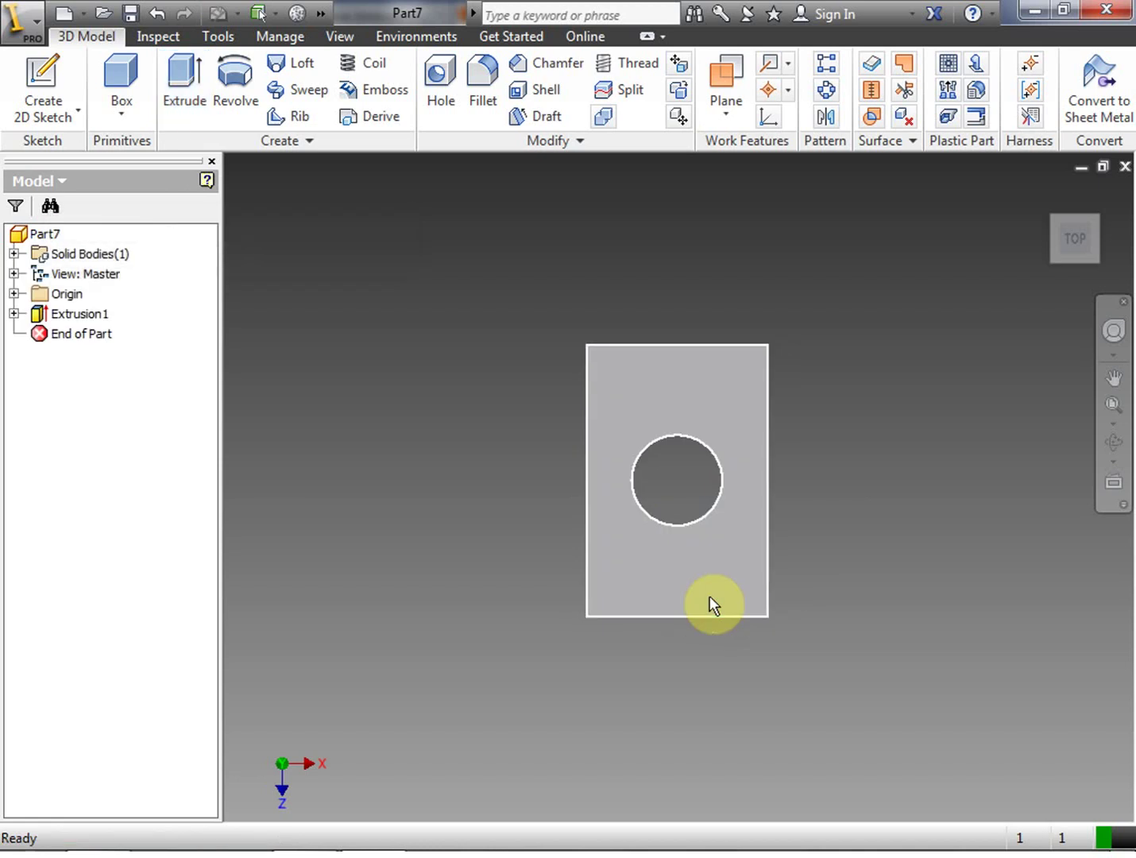
Step: Edit the plate's extrusion and increase its distance beyond 6 in to form a long block with a through hole
{"action": "mouse_move", "coordinate": [1068, 261]}
{"action": "left_click_drag", "start_coordinate": [1073, 240], "coordinate": [675, 445]}
{"action": "left_click_drag", "start_coordinate": [965, 366], "coordinate": [740, 540]}
{"action": "left_click", "coordinate": [40, 314]}
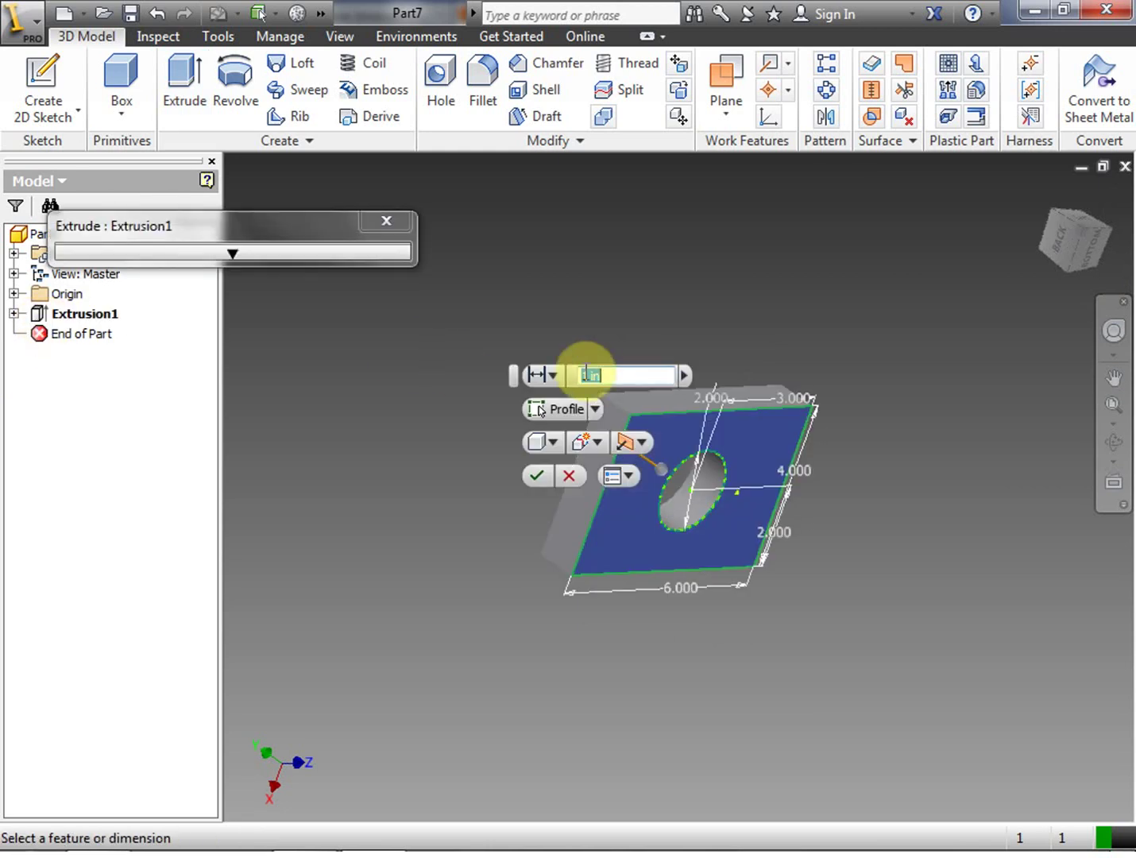
{"action": "type", "text": "6"}
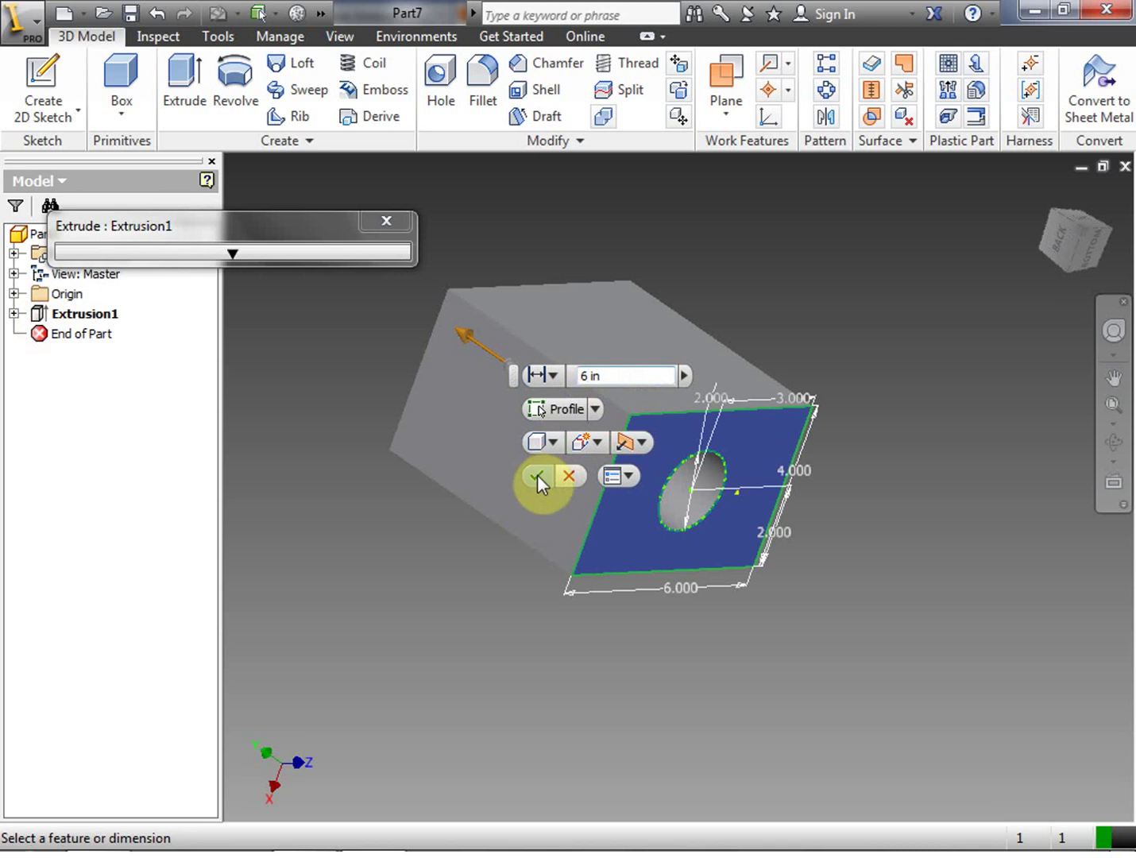
{"action": "left_click", "coordinate": [573, 378]}
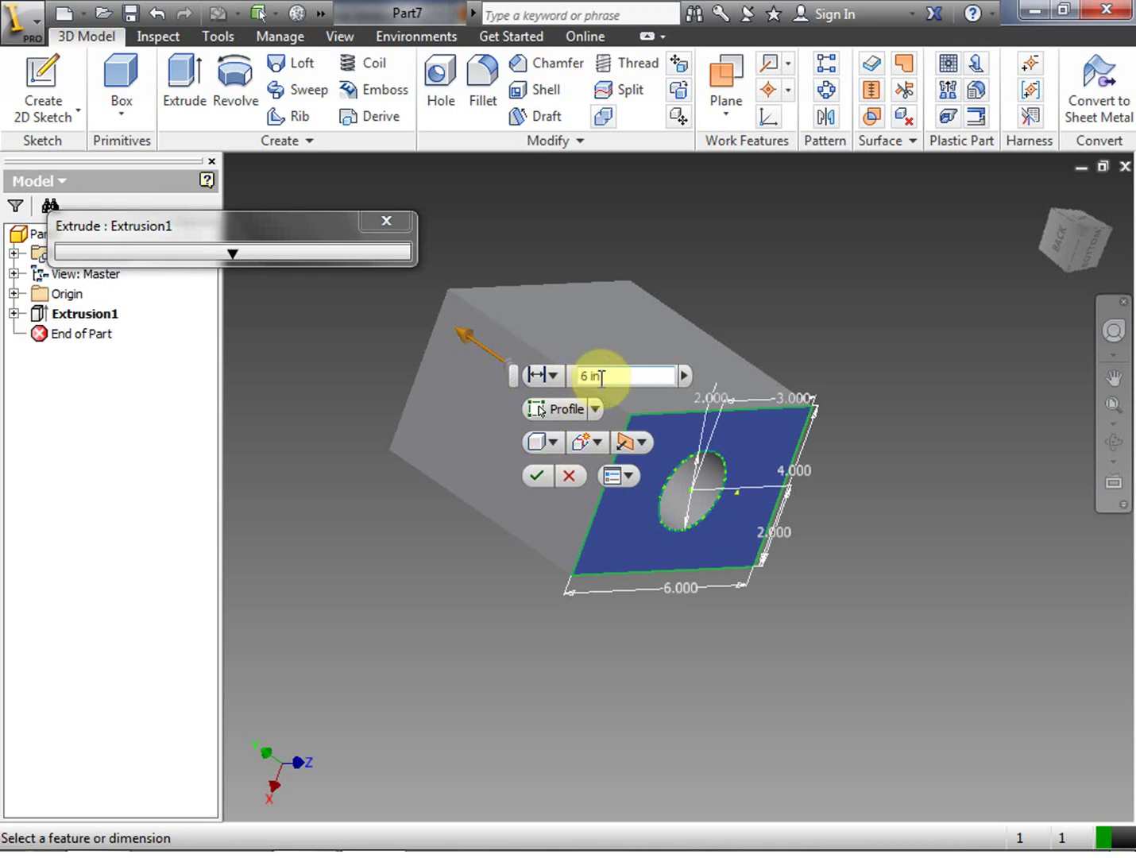
{"action": "double_click", "coordinate": [586, 376]}
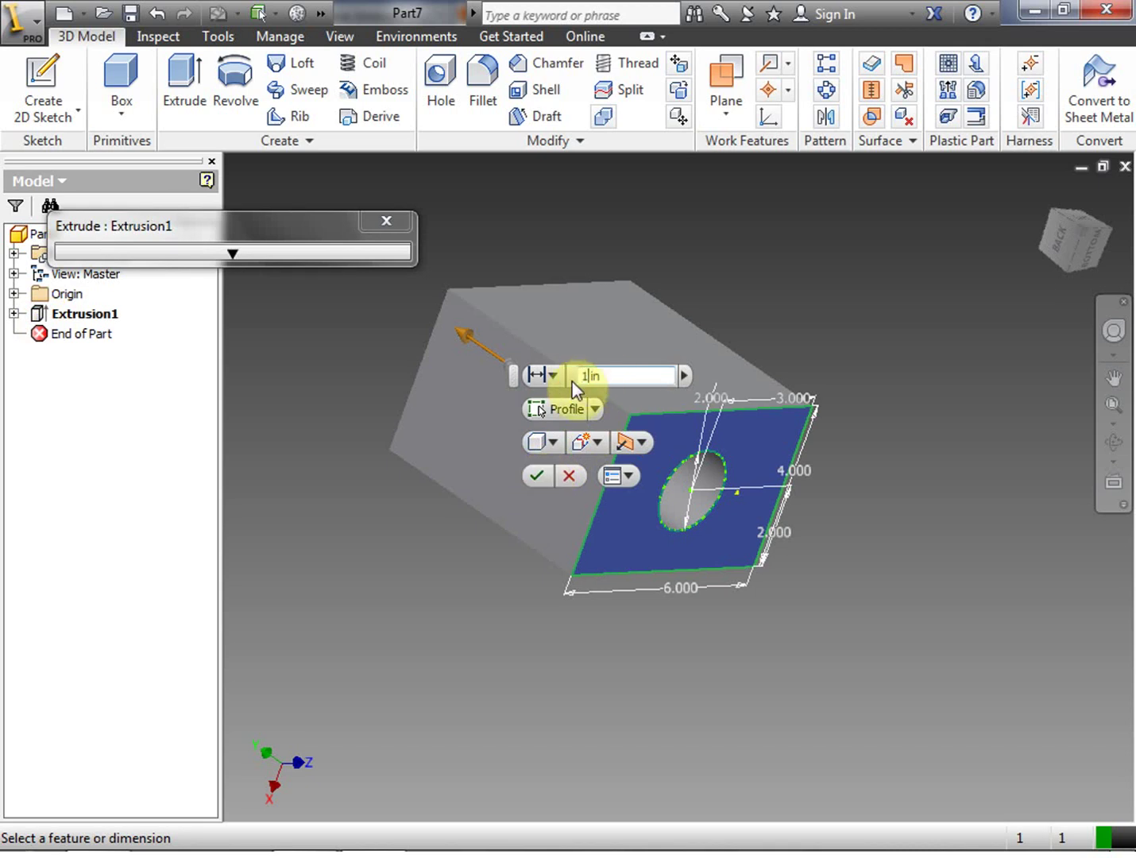
{"action": "left_click", "coordinate": [539, 475]}
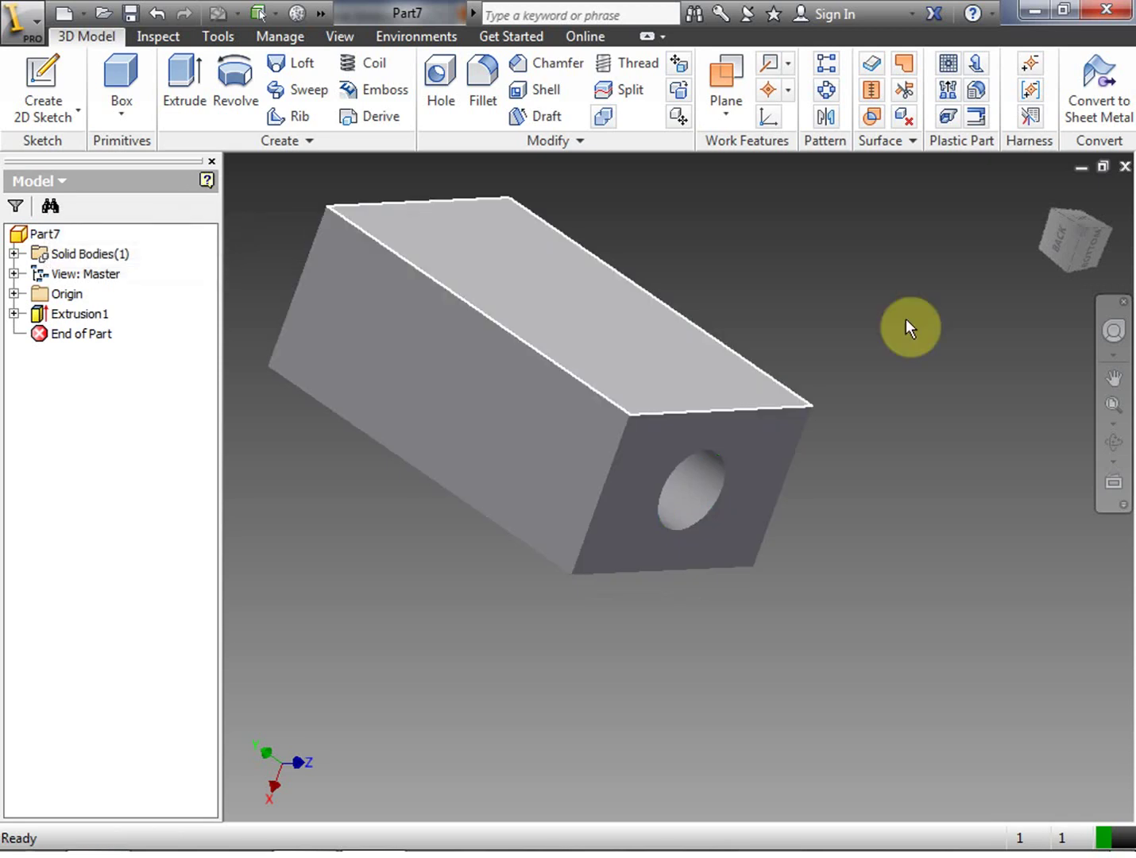
{"action": "left_click_drag", "start_coordinate": [1072, 243], "coordinate": [1033, 231]}
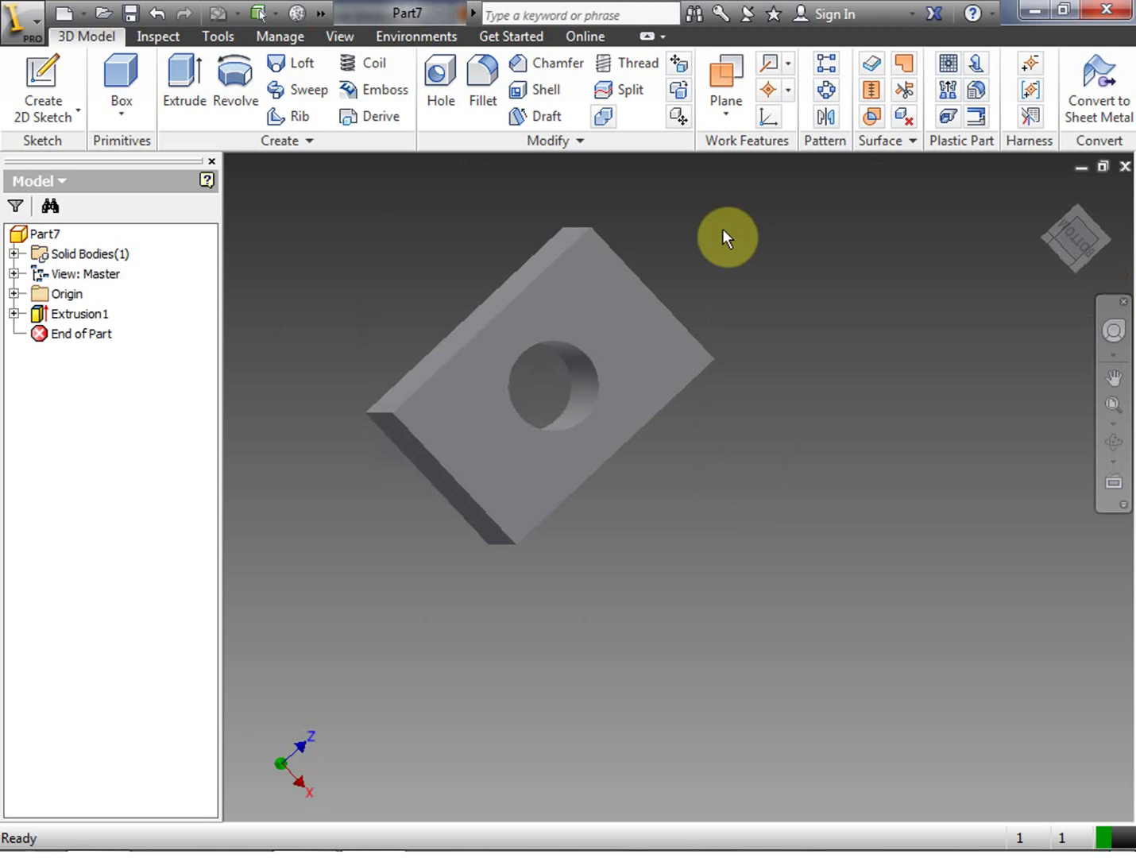
Step: Shell the block with a 0.1 in wall thickness, removing the end face around the circular hole
{"action": "left_click", "coordinate": [549, 91]}
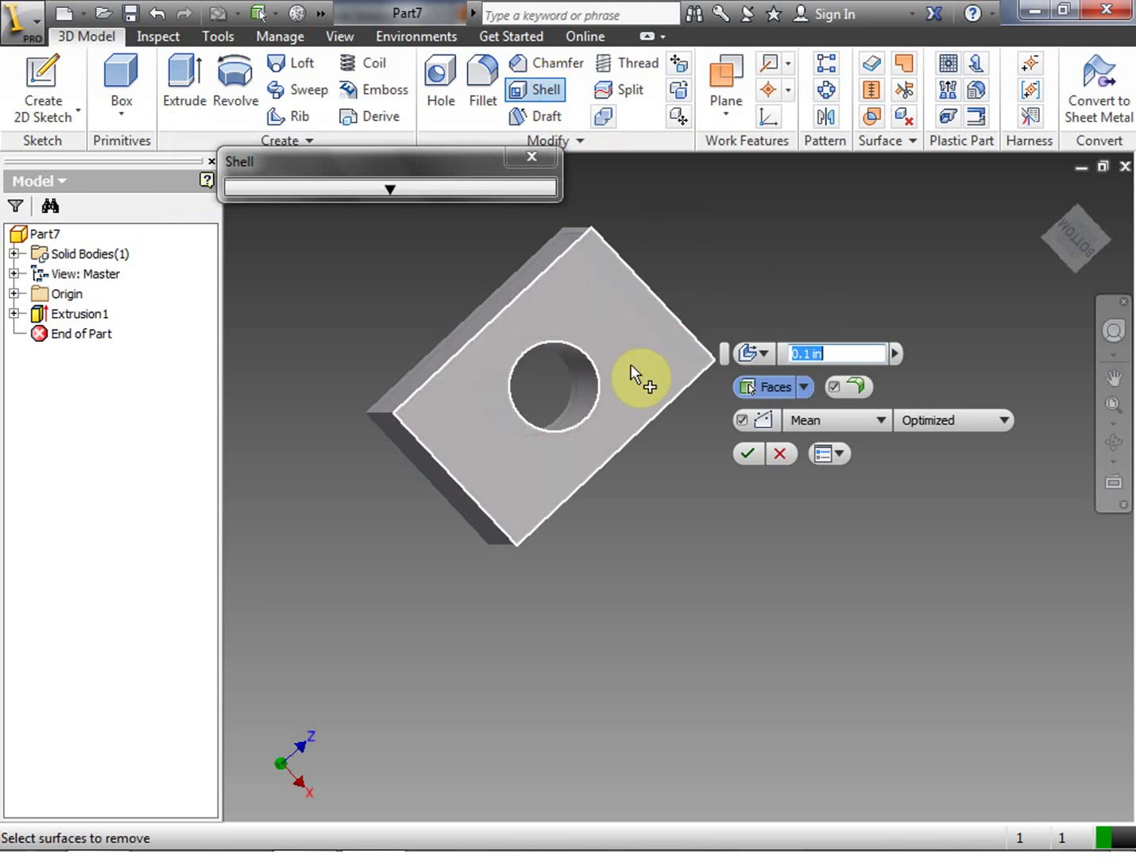
{"action": "left_click", "coordinate": [804, 387]}
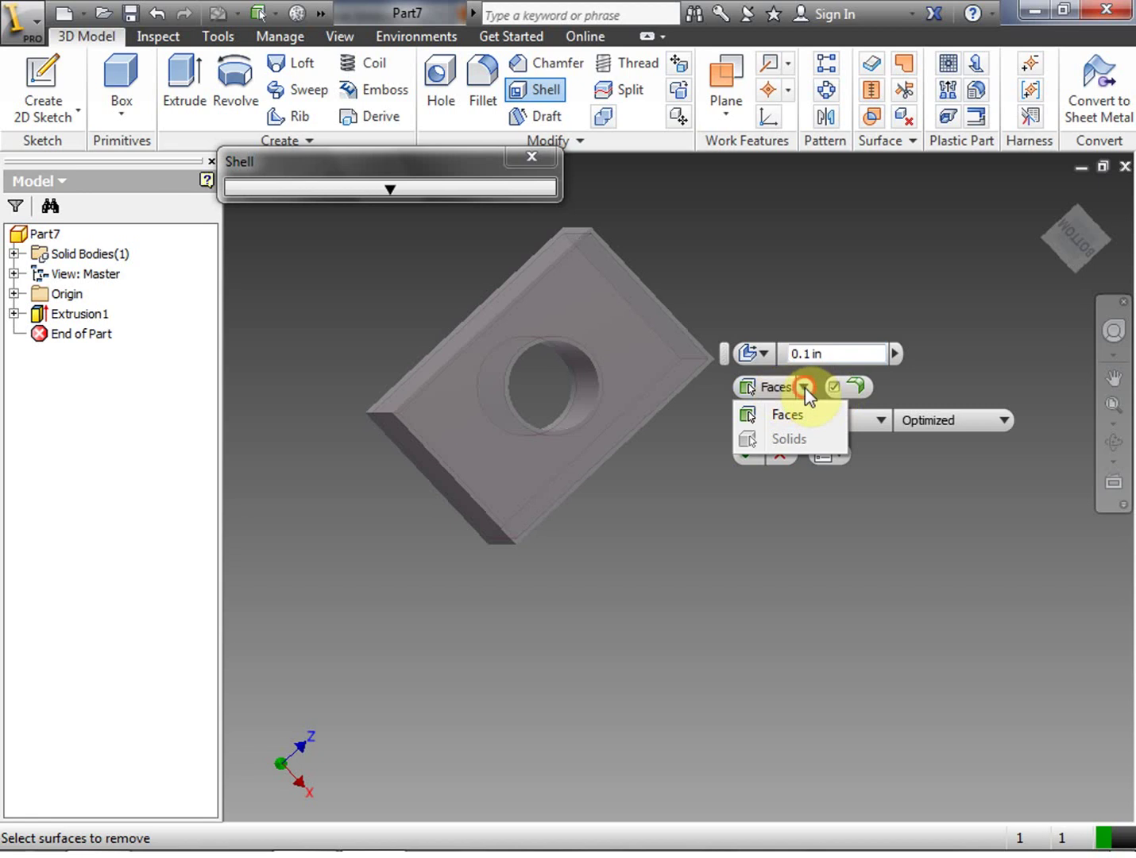
{"action": "left_click", "coordinate": [805, 387]}
{"action": "left_click", "coordinate": [867, 422]}
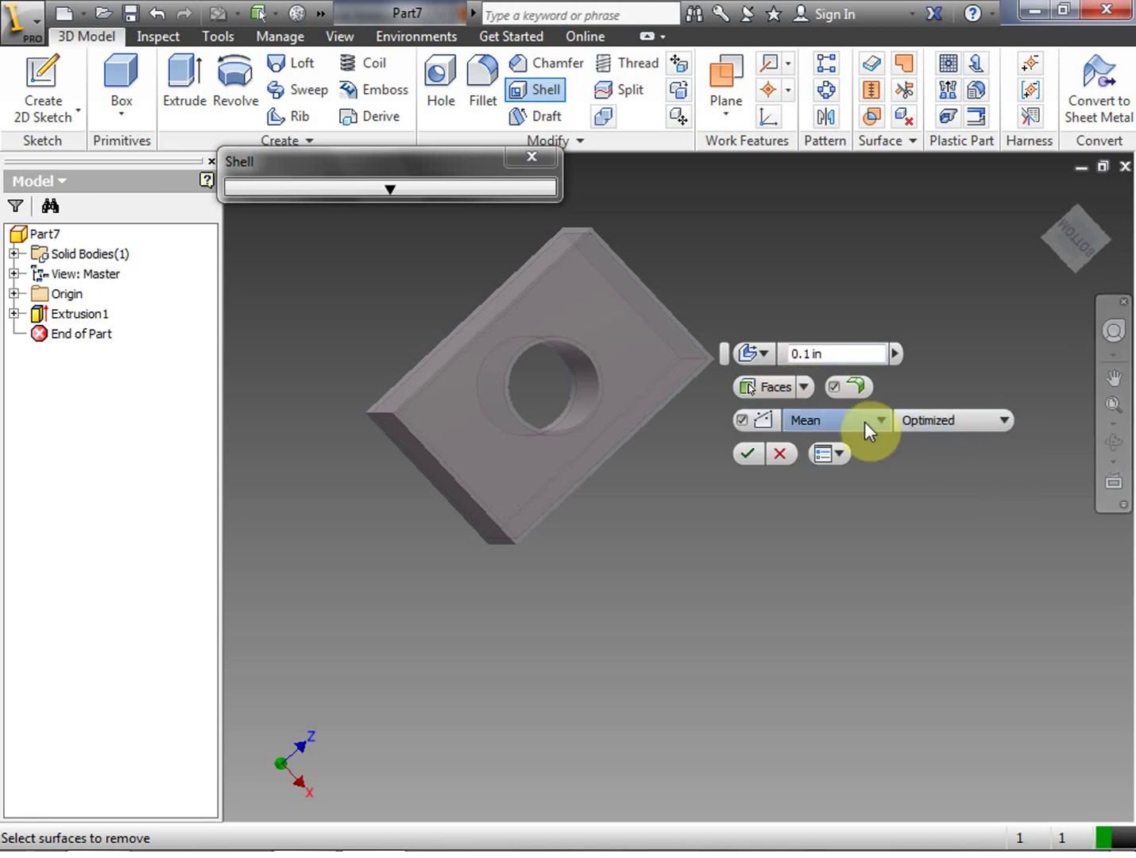
{"action": "left_click", "coordinate": [866, 421]}
{"action": "left_click", "coordinate": [866, 422]}
{"action": "left_click", "coordinate": [866, 422]}
{"action": "left_click", "coordinate": [642, 345]}
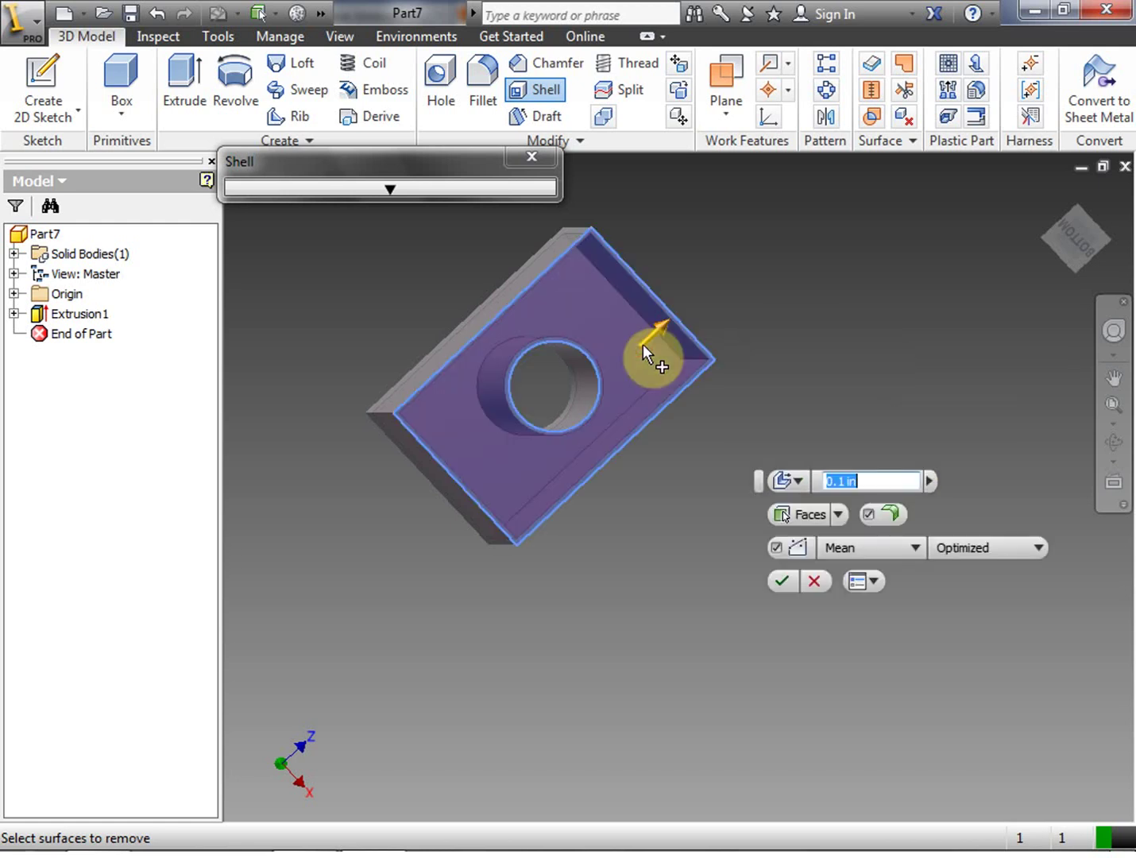
{"action": "left_click", "coordinate": [785, 579]}
{"action": "left_click_drag", "start_coordinate": [1079, 245], "coordinate": [1007, 395]}
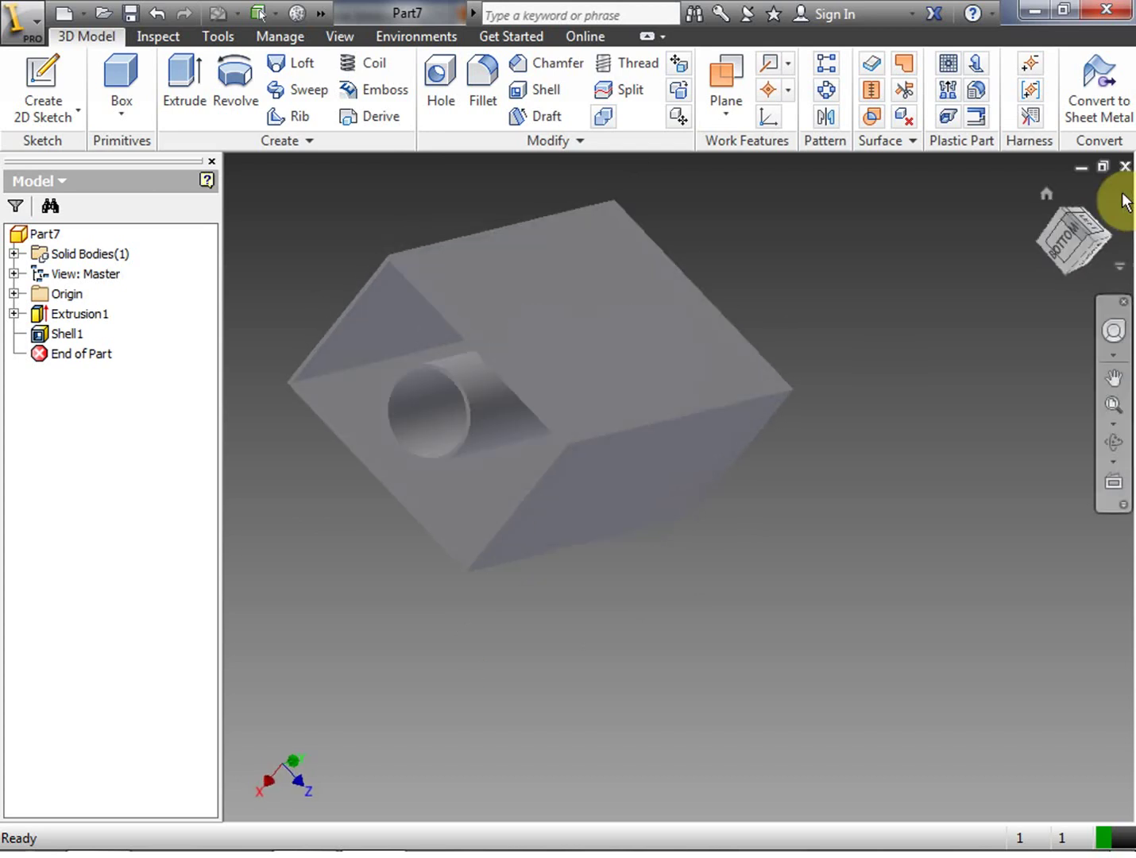
{"action": "left_click_drag", "start_coordinate": [1065, 238], "coordinate": [1135, 184]}
{"action": "left_click_drag", "start_coordinate": [1104, 248], "coordinate": [1030, 235]}
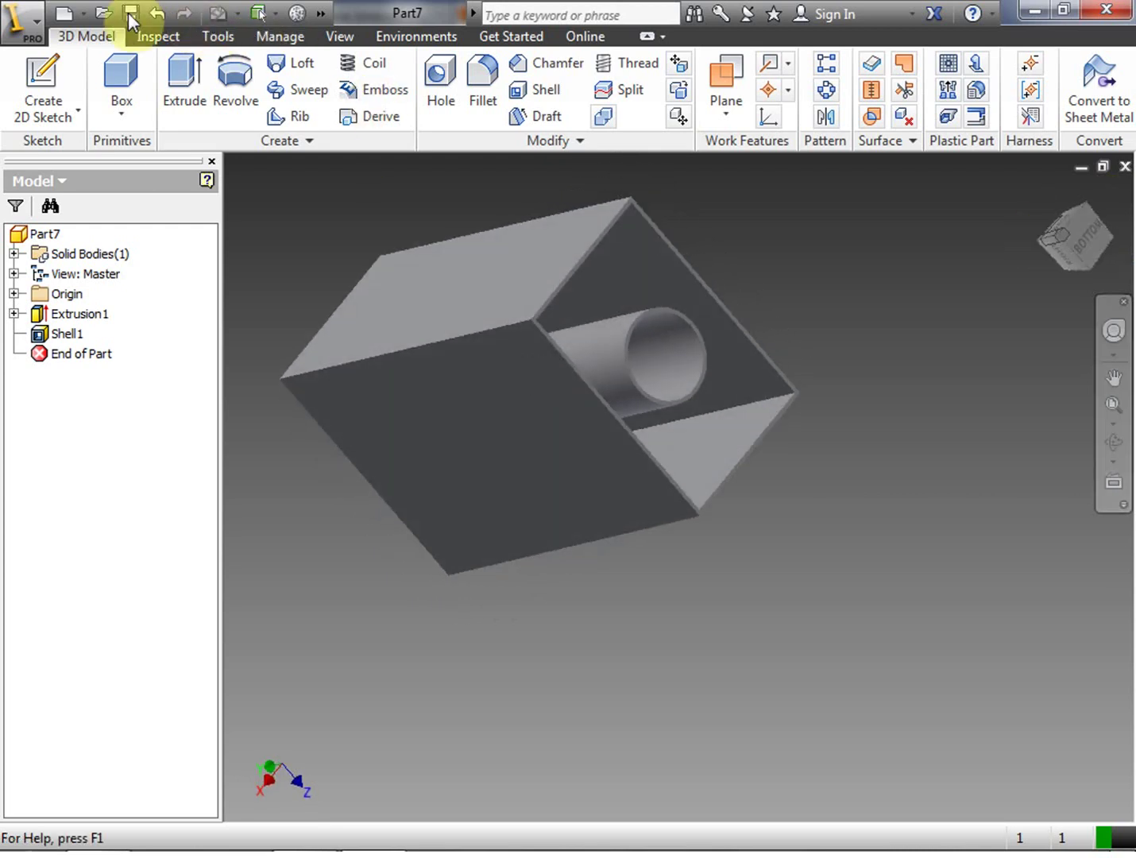
{"action": "left_click", "coordinate": [316, 15]}
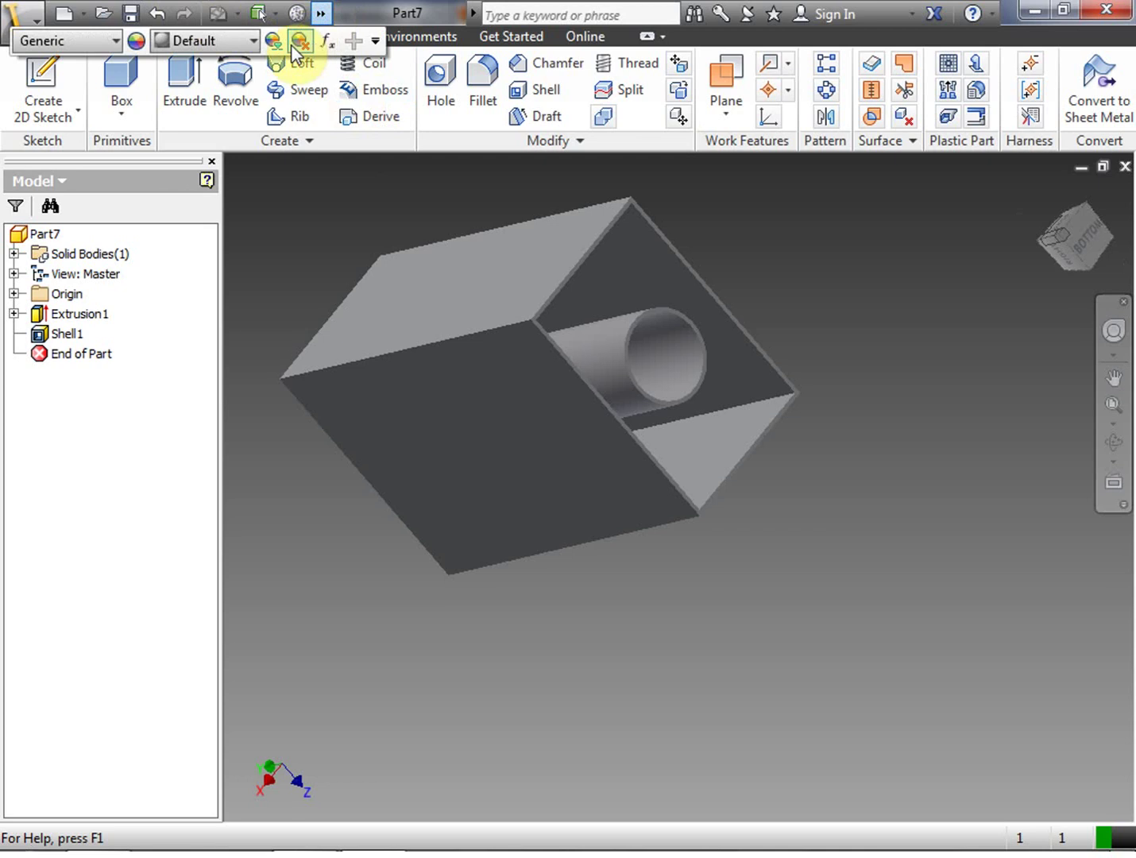
{"action": "left_click", "coordinate": [277, 44]}
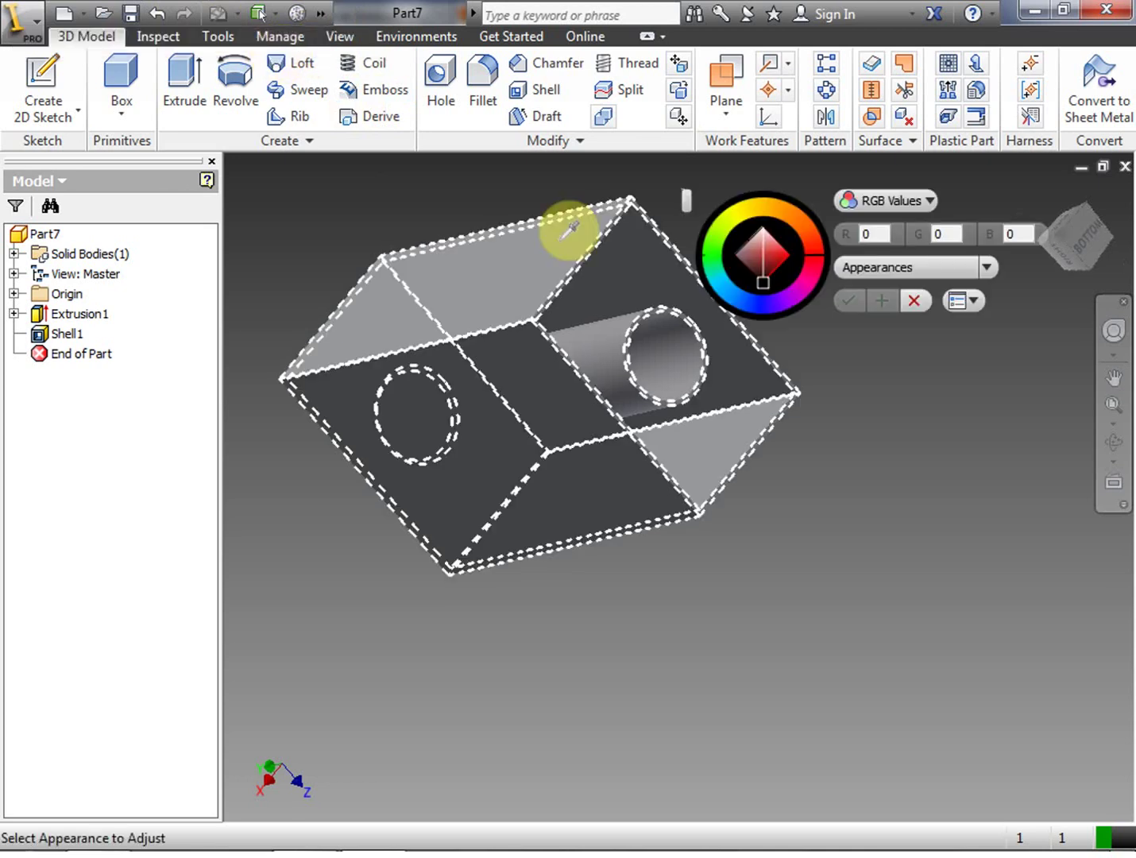
{"action": "left_click", "coordinate": [914, 300]}
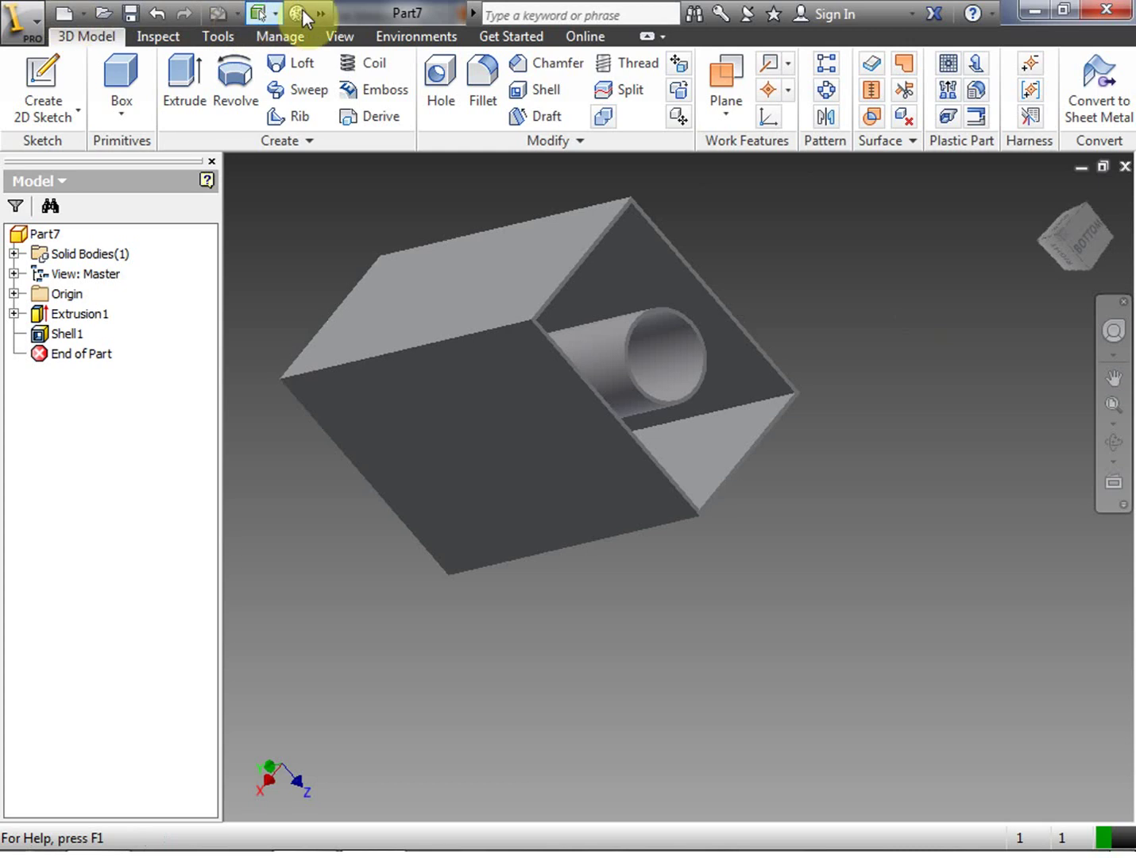
Step: Apply the Foil Gold appearance from the Inventor Material Library to the whole shelled block
{"action": "left_click", "coordinate": [321, 13]}
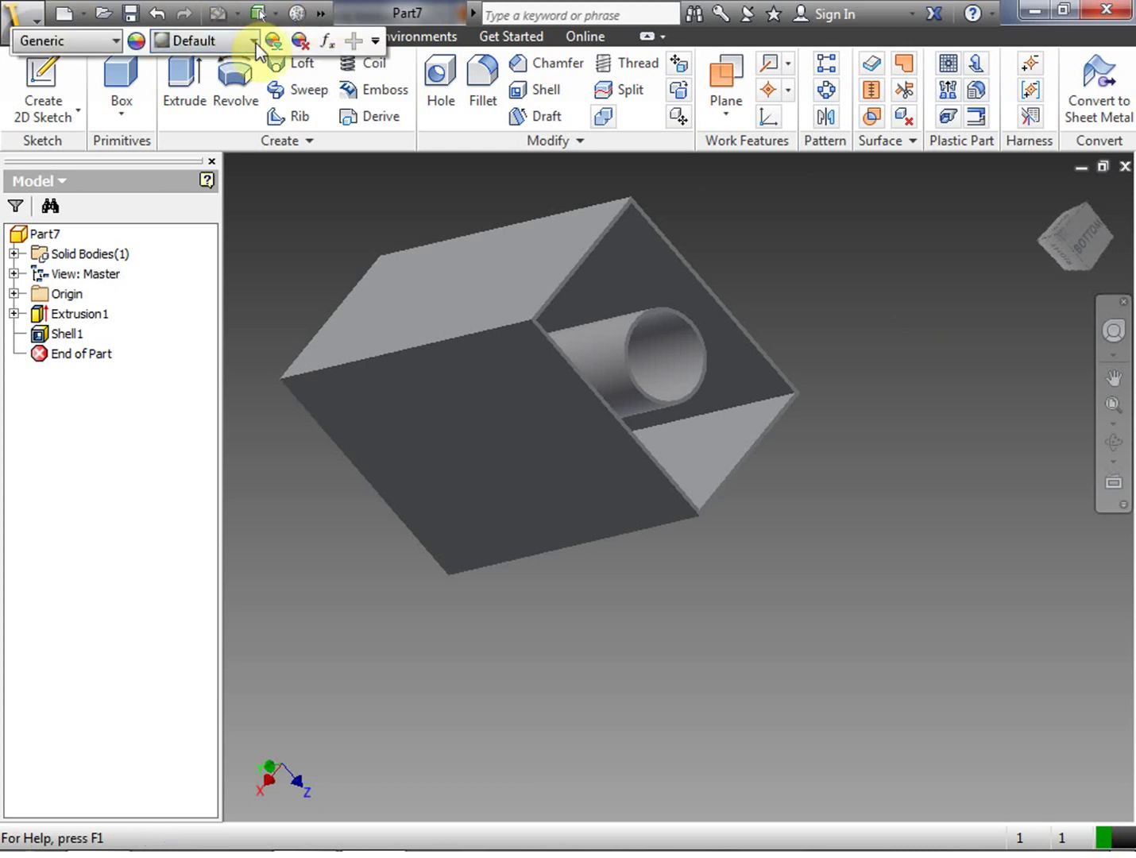
{"action": "left_click", "coordinate": [320, 12]}
{"action": "left_click", "coordinate": [159, 40]}
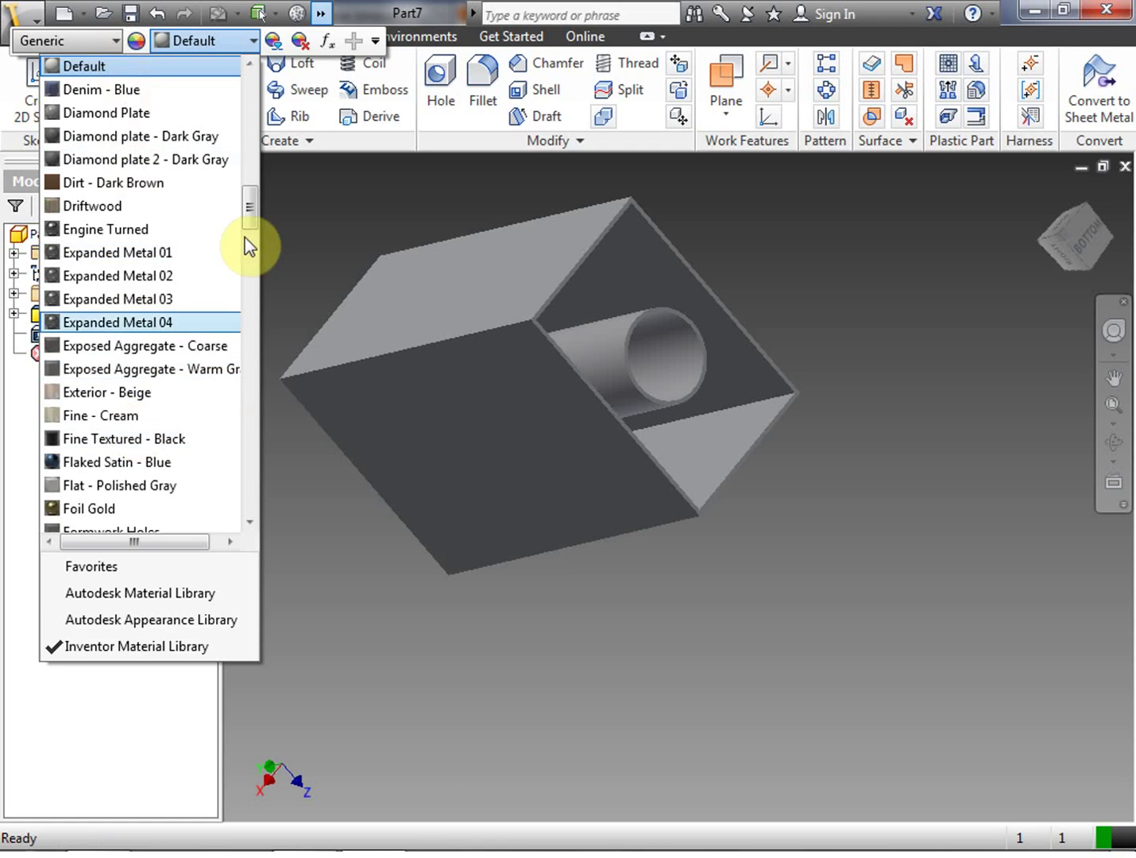
{"action": "left_click_drag", "start_coordinate": [248, 216], "coordinate": [248, 252]}
{"action": "scroll", "coordinate": [247, 262], "scroll_direction": "down", "scroll_amount": 5}
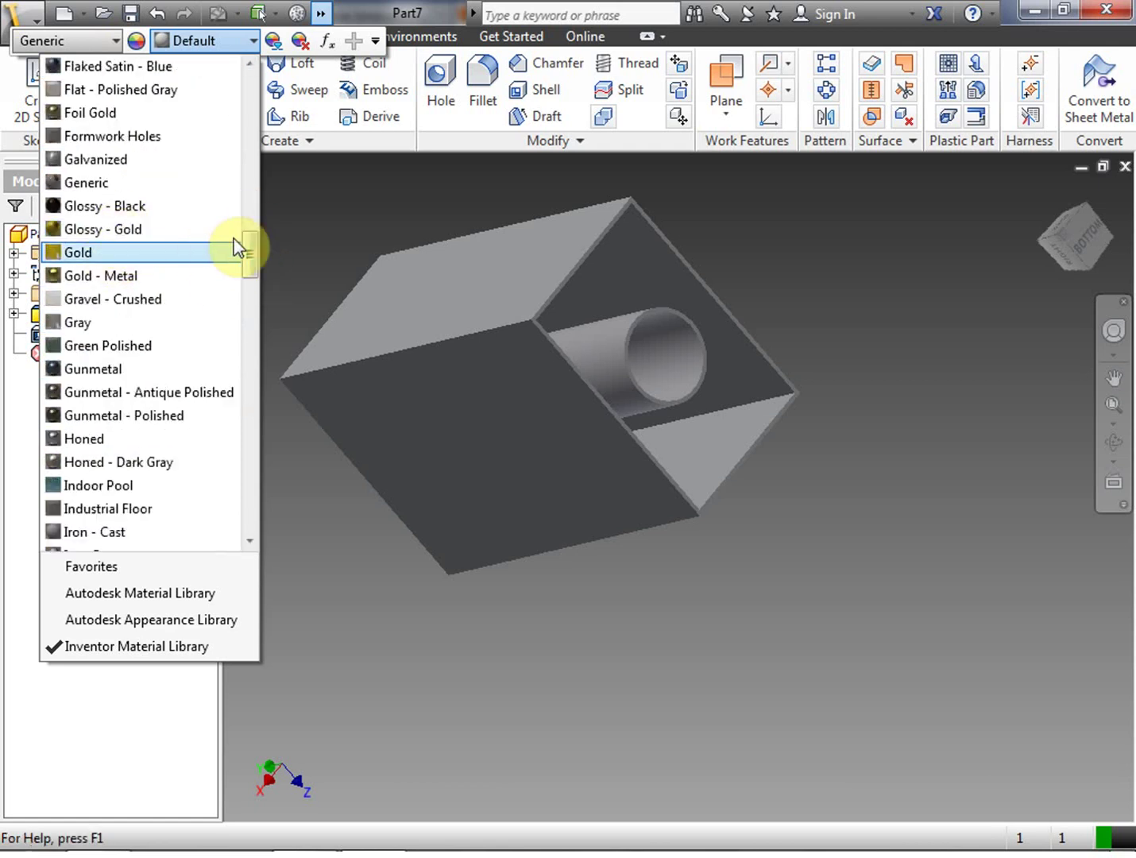
{"action": "left_click", "coordinate": [95, 112]}
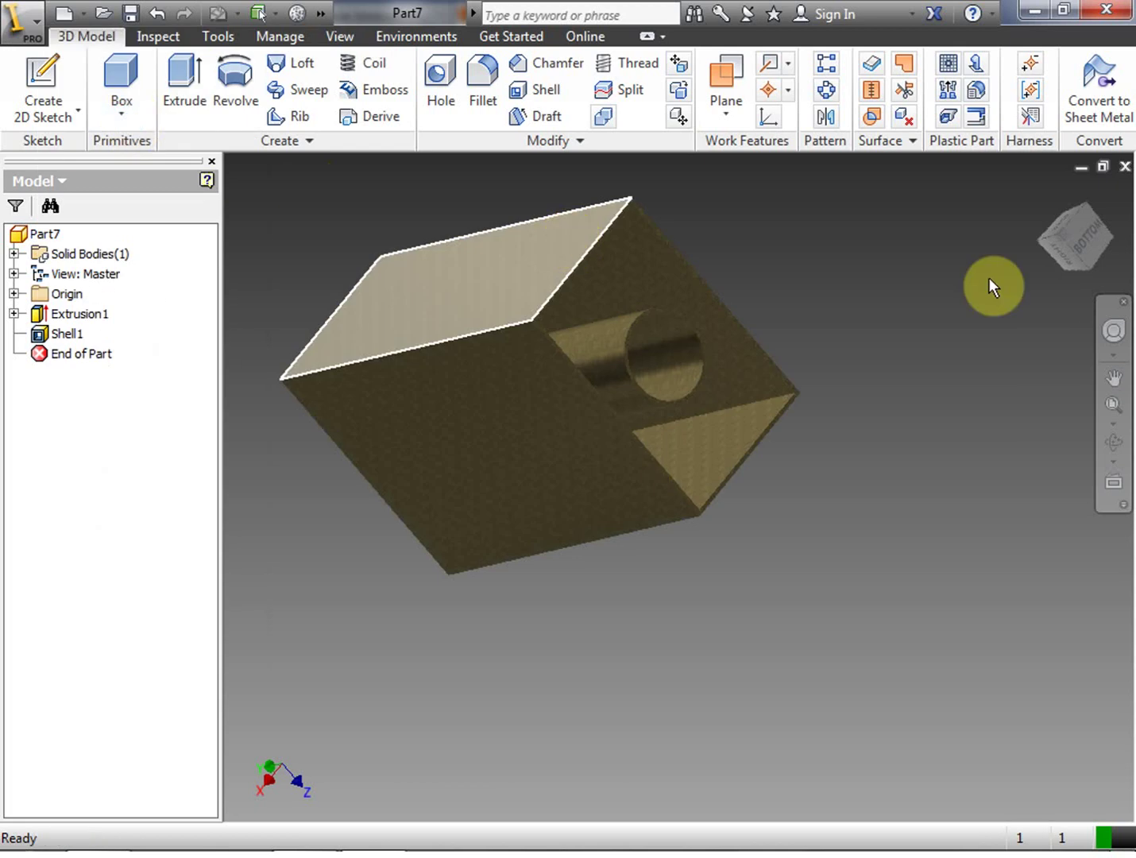
Step: Start an equal-distance chamfer and select the four outer edges around the block's closed end face with the hole
{"action": "mouse_move", "coordinate": [1086, 243]}
{"action": "left_mouse_down"}
{"action": "mouse_move", "coordinate": [992, 306]}
{"action": "mouse_move", "coordinate": [958, 347]}
{"action": "mouse_move", "coordinate": [945, 277]}
{"action": "mouse_move", "coordinate": [943, 322]}
{"action": "left_mouse_up"}
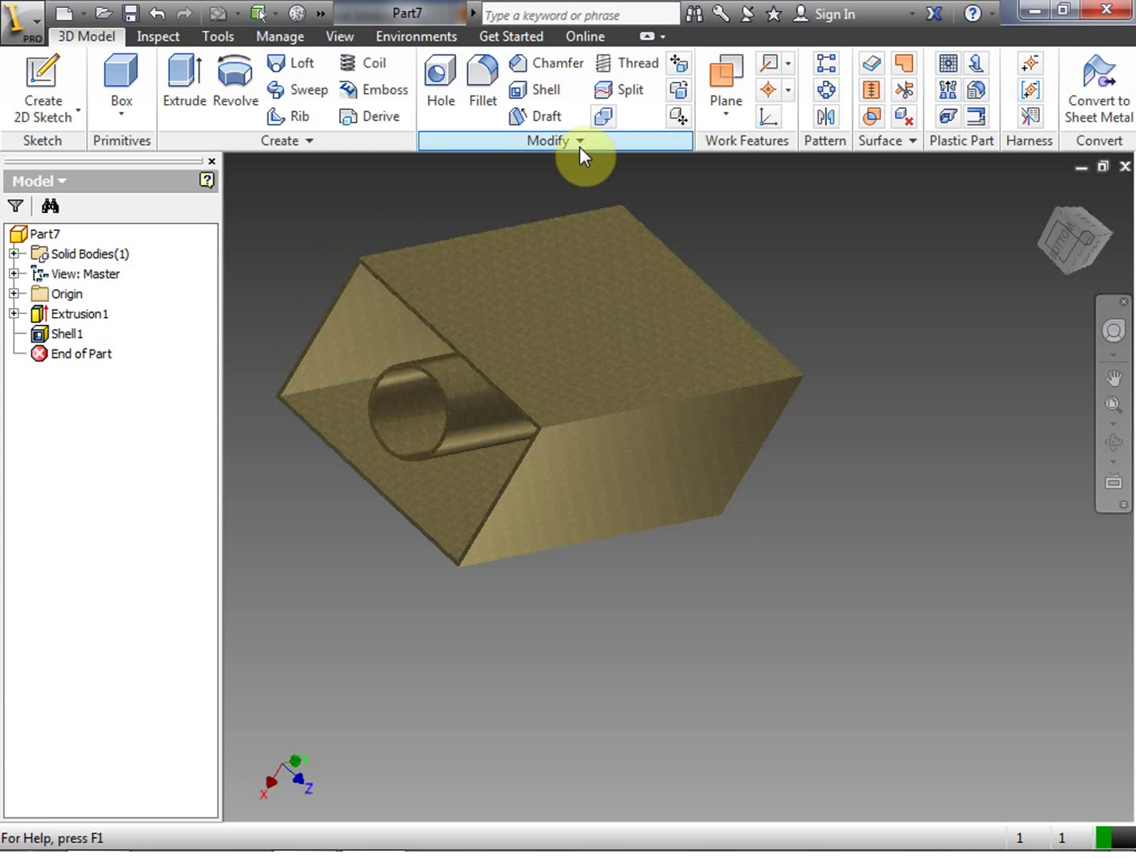
{"action": "mouse_move", "coordinate": [1058, 239]}
{"action": "left_mouse_down"}
{"action": "mouse_move", "coordinate": [1074, 282]}
{"action": "mouse_move", "coordinate": [1071, 243]}
{"action": "mouse_move", "coordinate": [1060, 267]}
{"action": "mouse_move", "coordinate": [1068, 250]}
{"action": "mouse_move", "coordinate": [1088, 253]}
{"action": "mouse_move", "coordinate": [1065, 226]}
{"action": "mouse_move", "coordinate": [1055, 239]}
{"action": "mouse_move", "coordinate": [1074, 291]}
{"action": "mouse_move", "coordinate": [1100, 278]}
{"action": "mouse_move", "coordinate": [1069, 239]}
{"action": "left_mouse_up"}
{"action": "middle_click_drag", "start_coordinate": [579, 351], "coordinate": [603, 270], "text": "shift"}
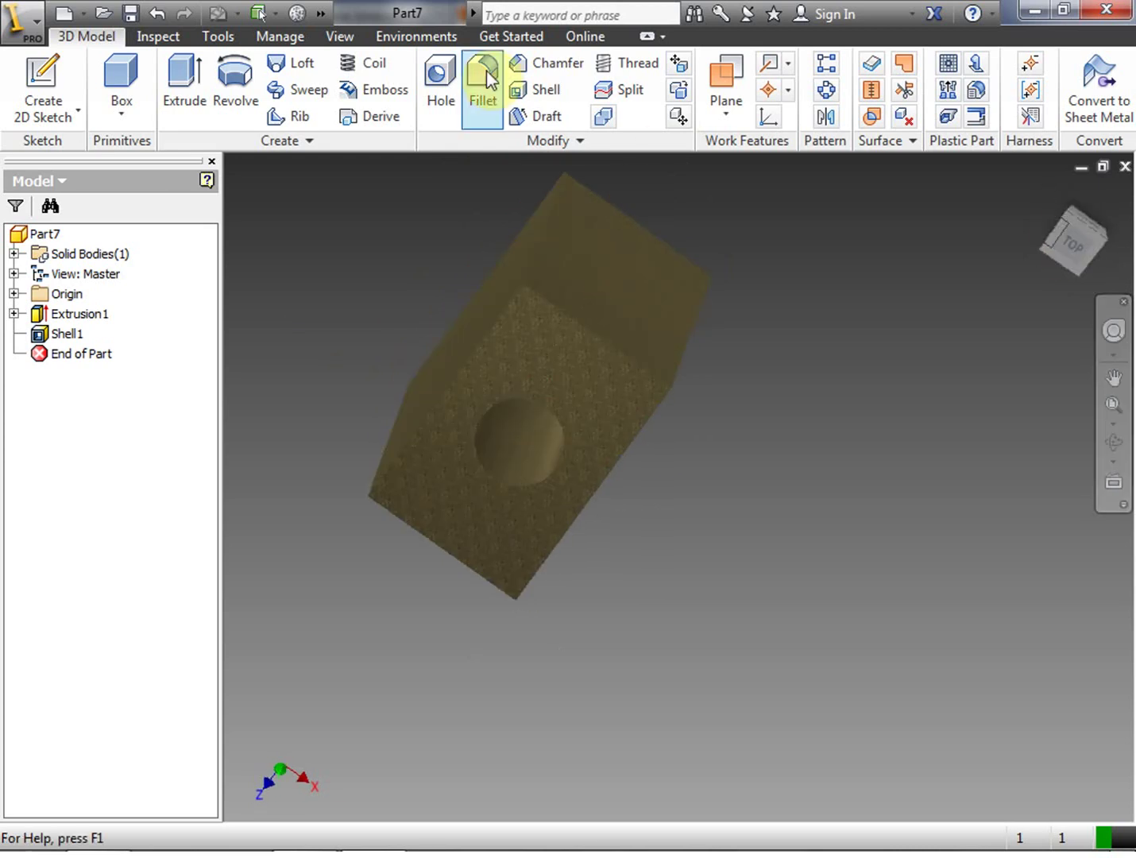
{"action": "left_click", "coordinate": [550, 62]}
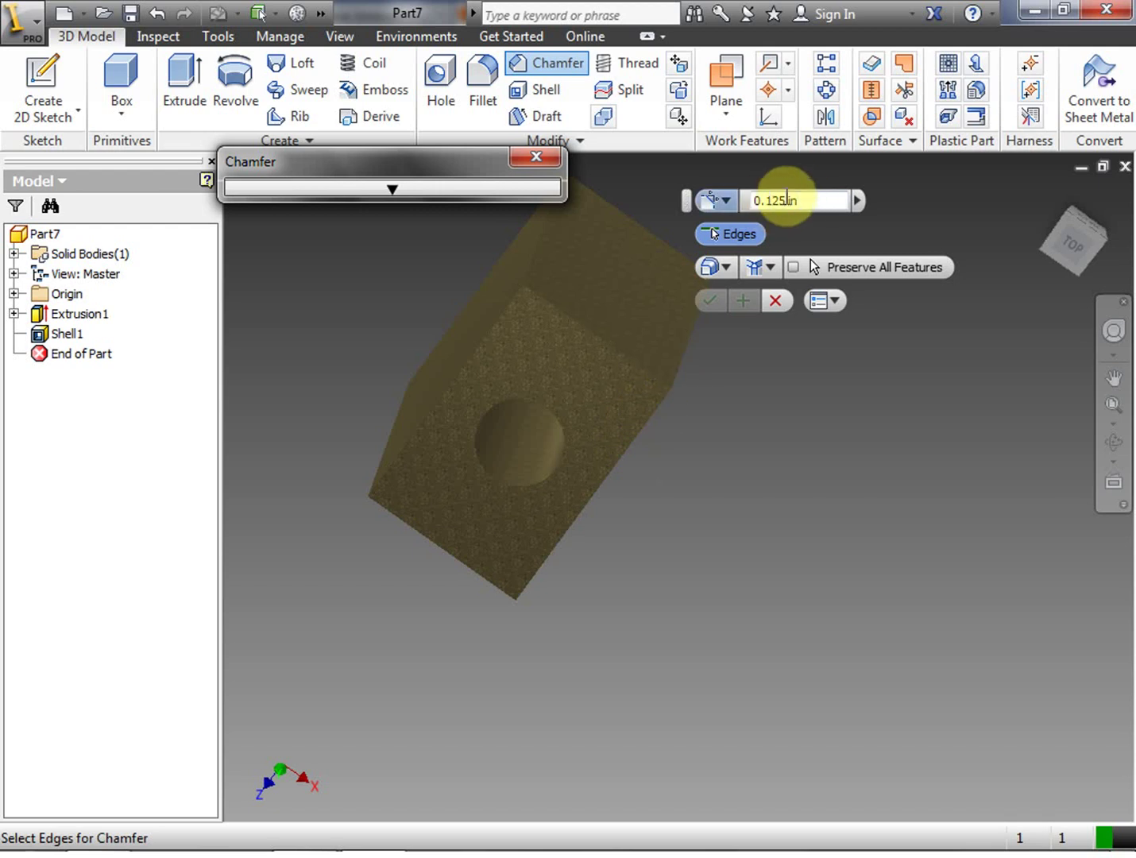
{"action": "left_click_drag", "start_coordinate": [785, 201], "coordinate": [770, 201]}
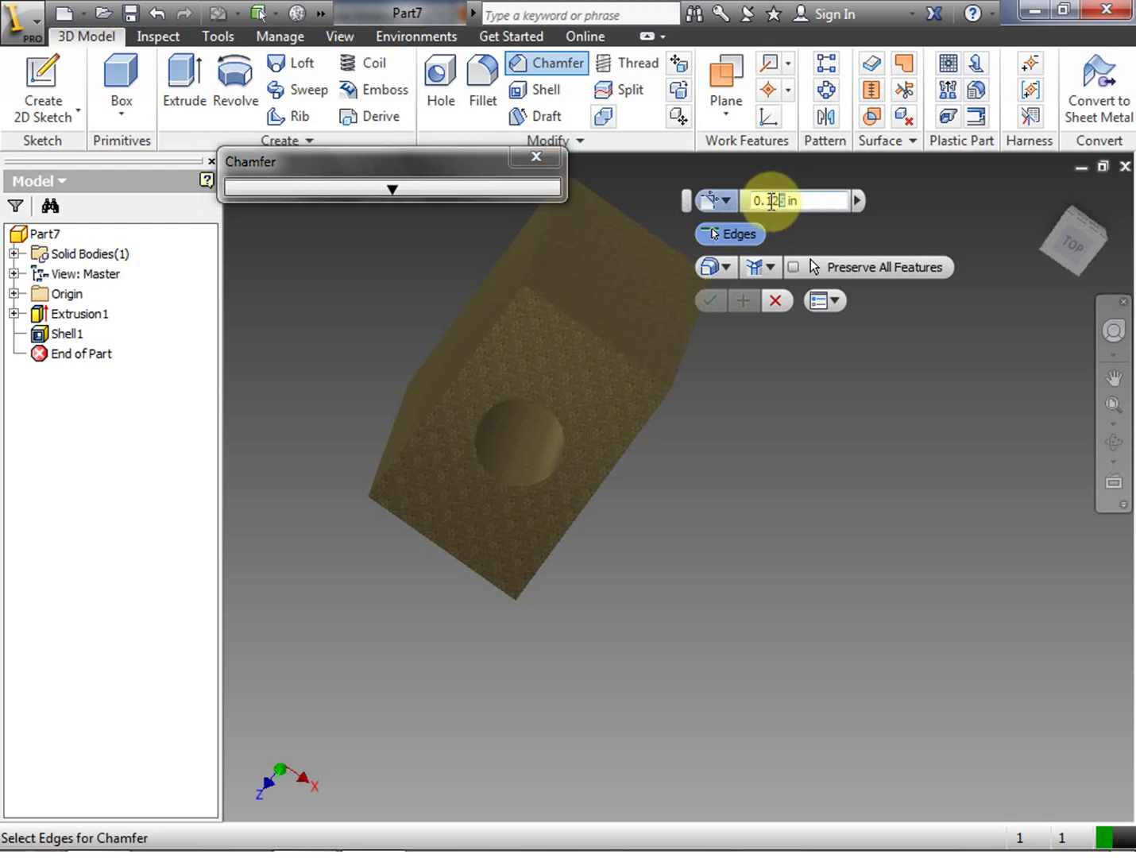
{"action": "left_click", "coordinate": [725, 203]}
{"action": "left_click", "coordinate": [725, 203]}
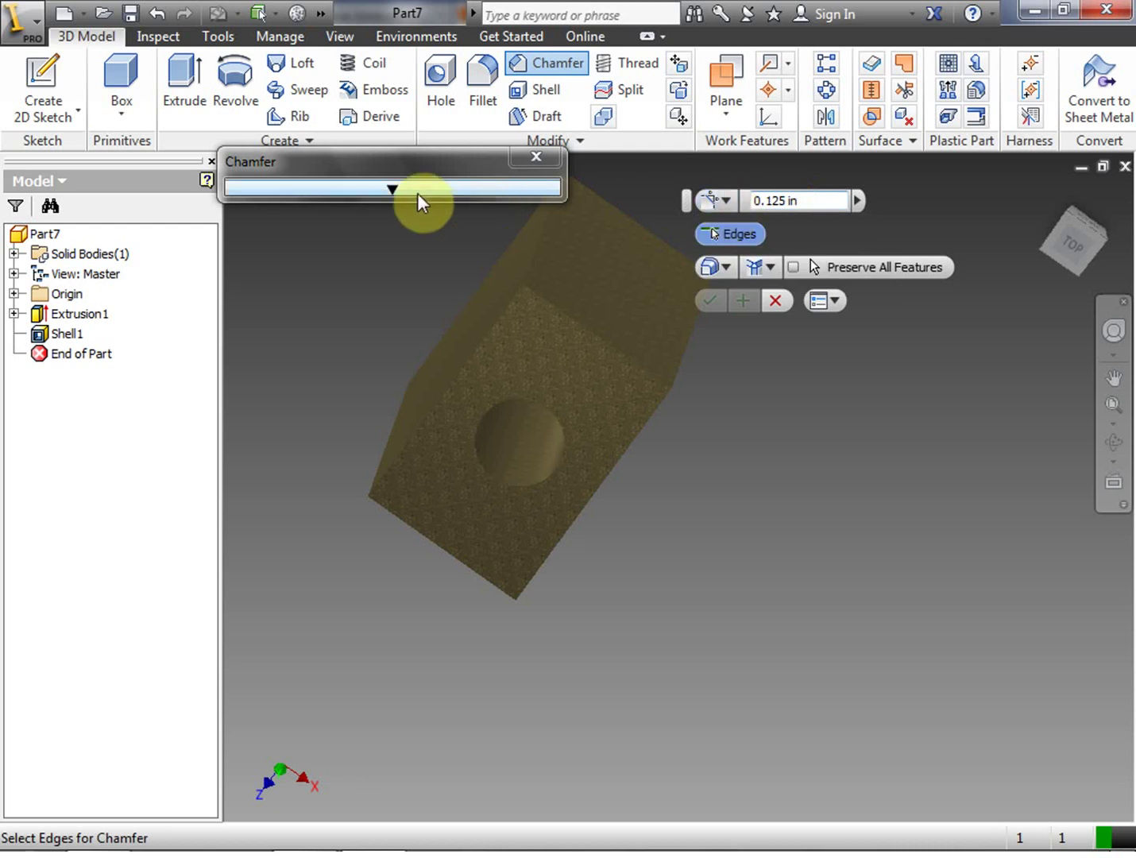
{"action": "left_click", "coordinate": [391, 189]}
{"action": "left_click_drag", "start_coordinate": [380, 162], "coordinate": [234, 141]}
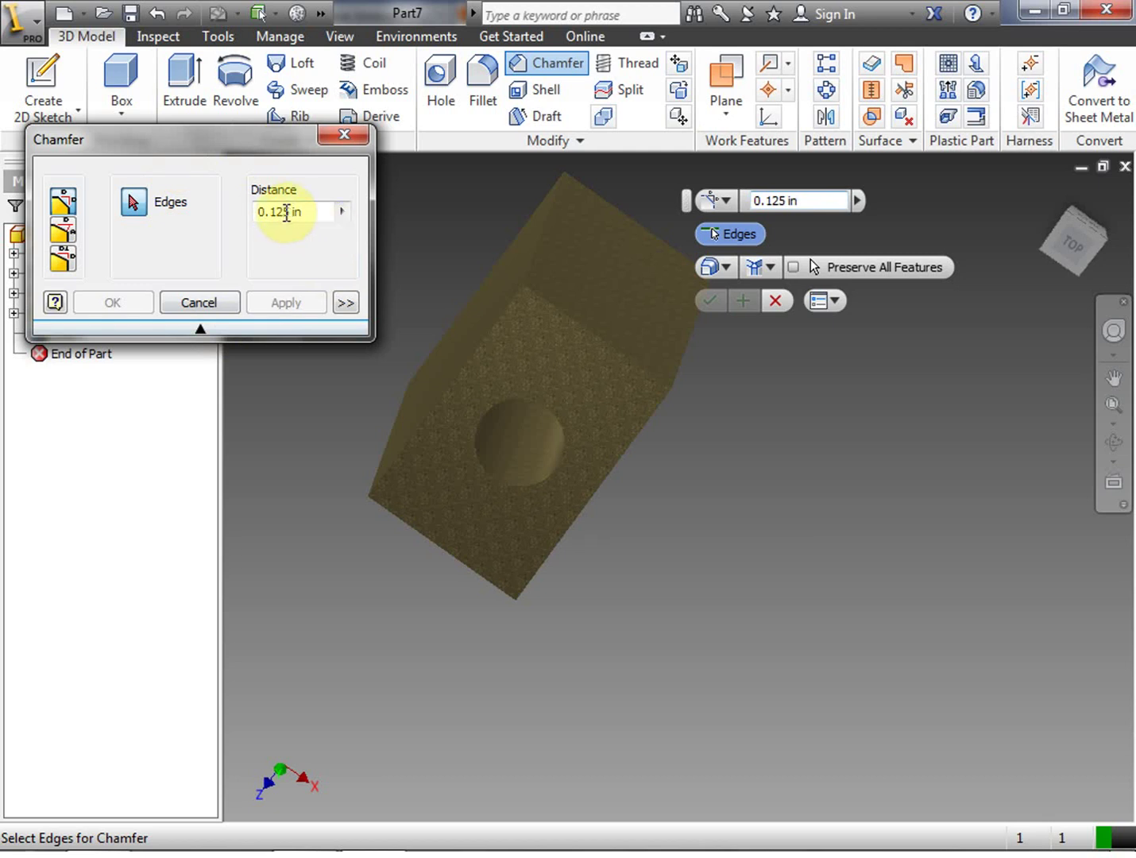
{"action": "left_click_drag", "start_coordinate": [287, 212], "coordinate": [279, 212]}
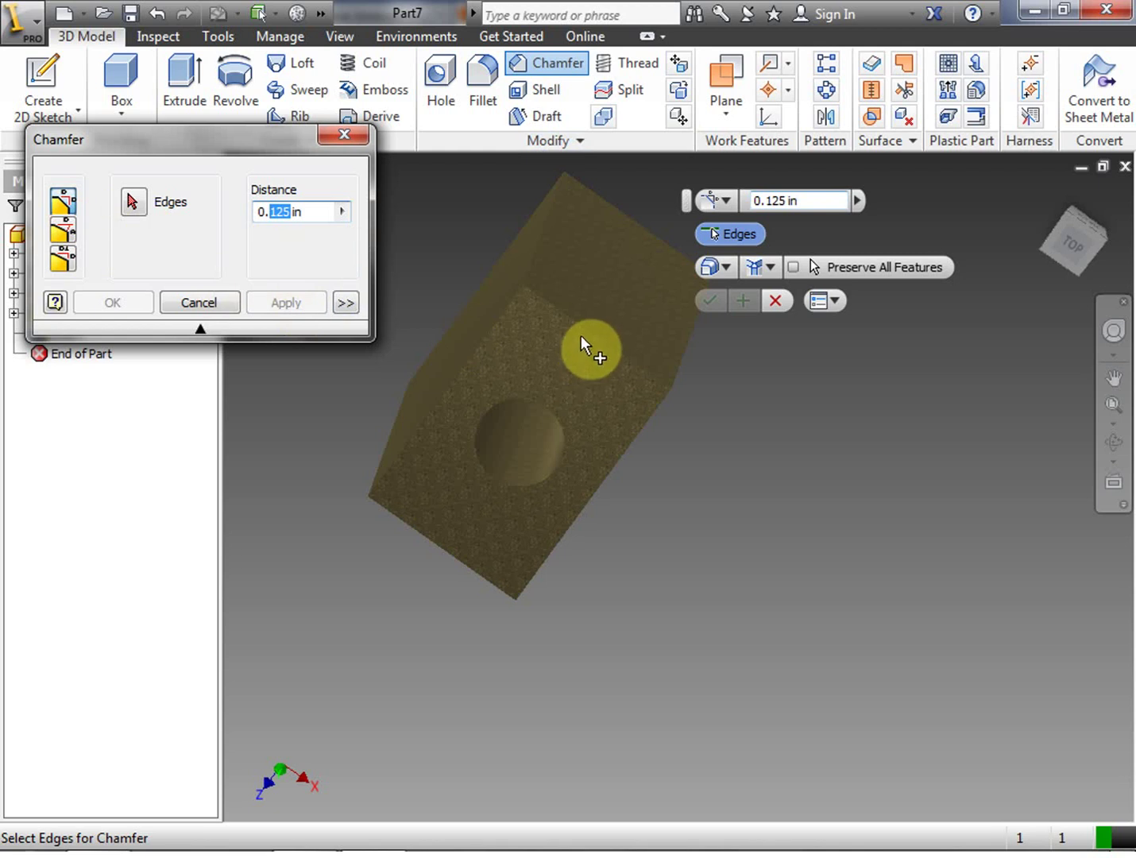
{"action": "left_click_drag", "start_coordinate": [1064, 269], "coordinate": [964, 218]}
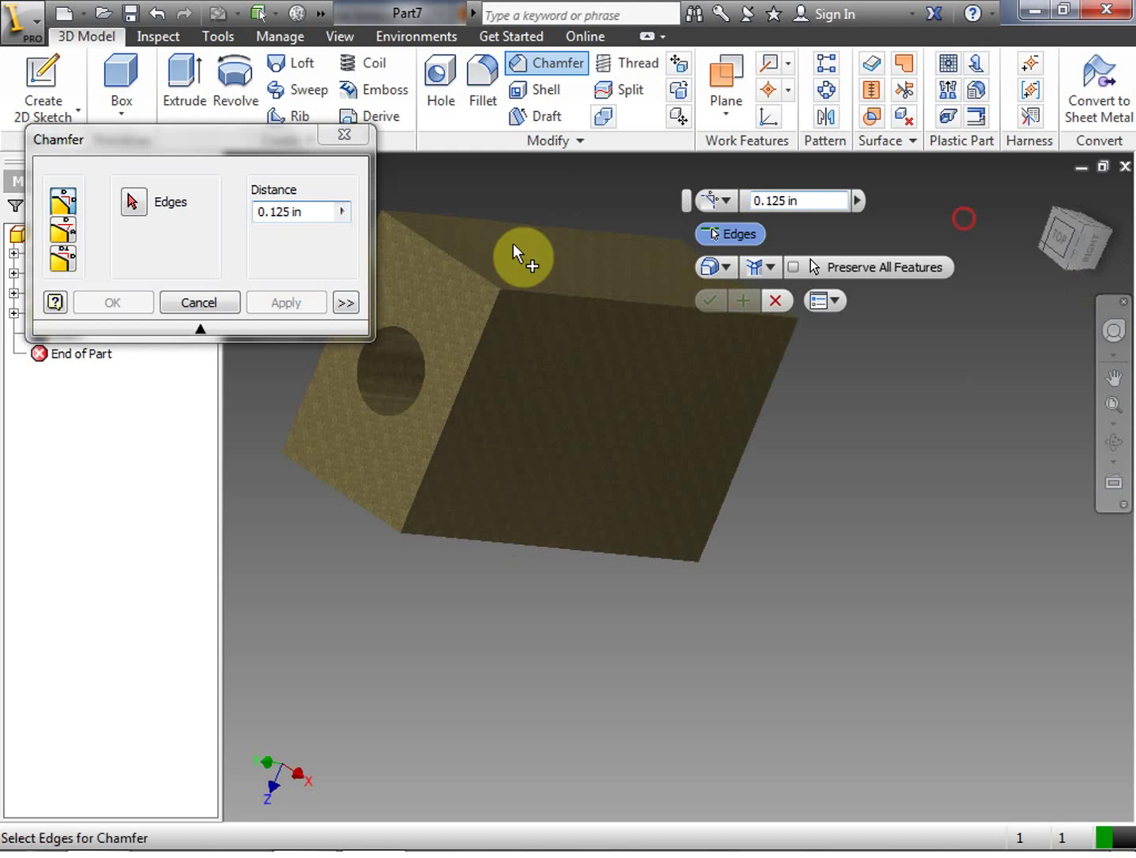
{"action": "left_click", "coordinate": [283, 213]}
{"action": "left_click", "coordinate": [418, 239]}
{"action": "left_click", "coordinate": [455, 383]}
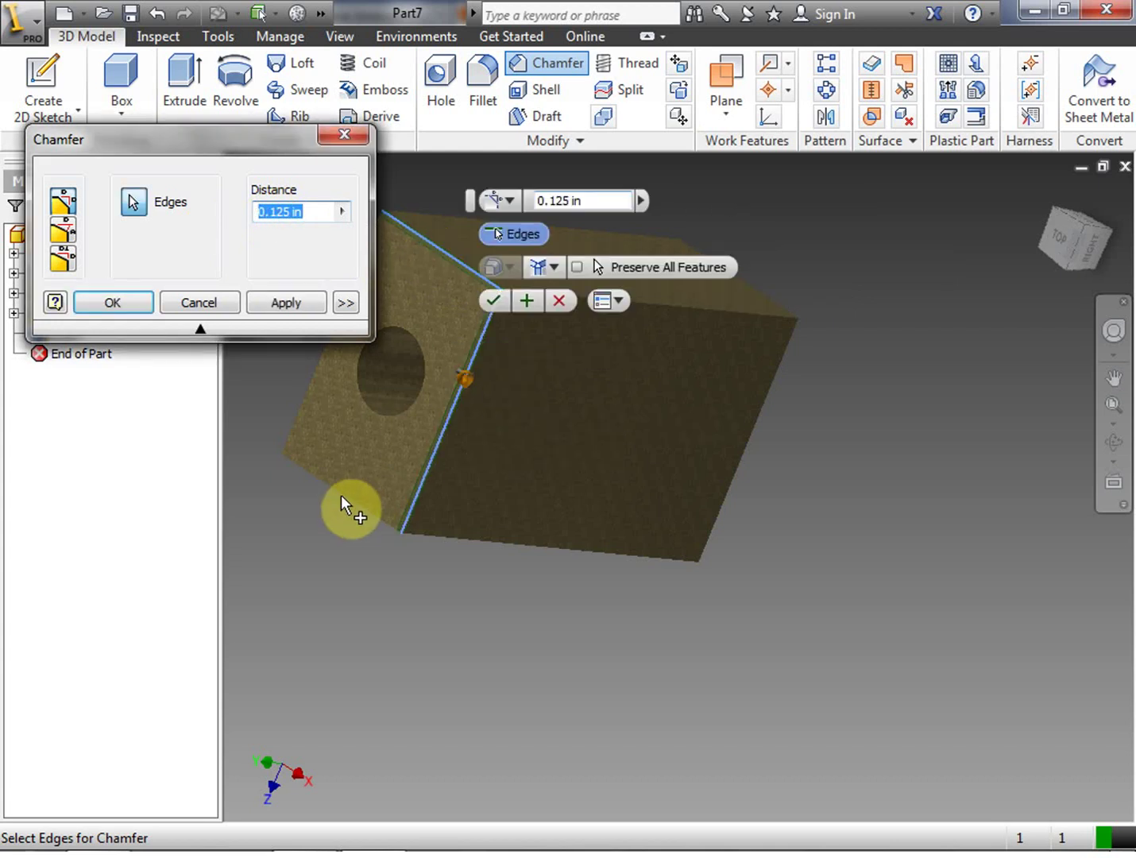
{"action": "left_click", "coordinate": [342, 495]}
{"action": "left_click", "coordinate": [297, 420]}
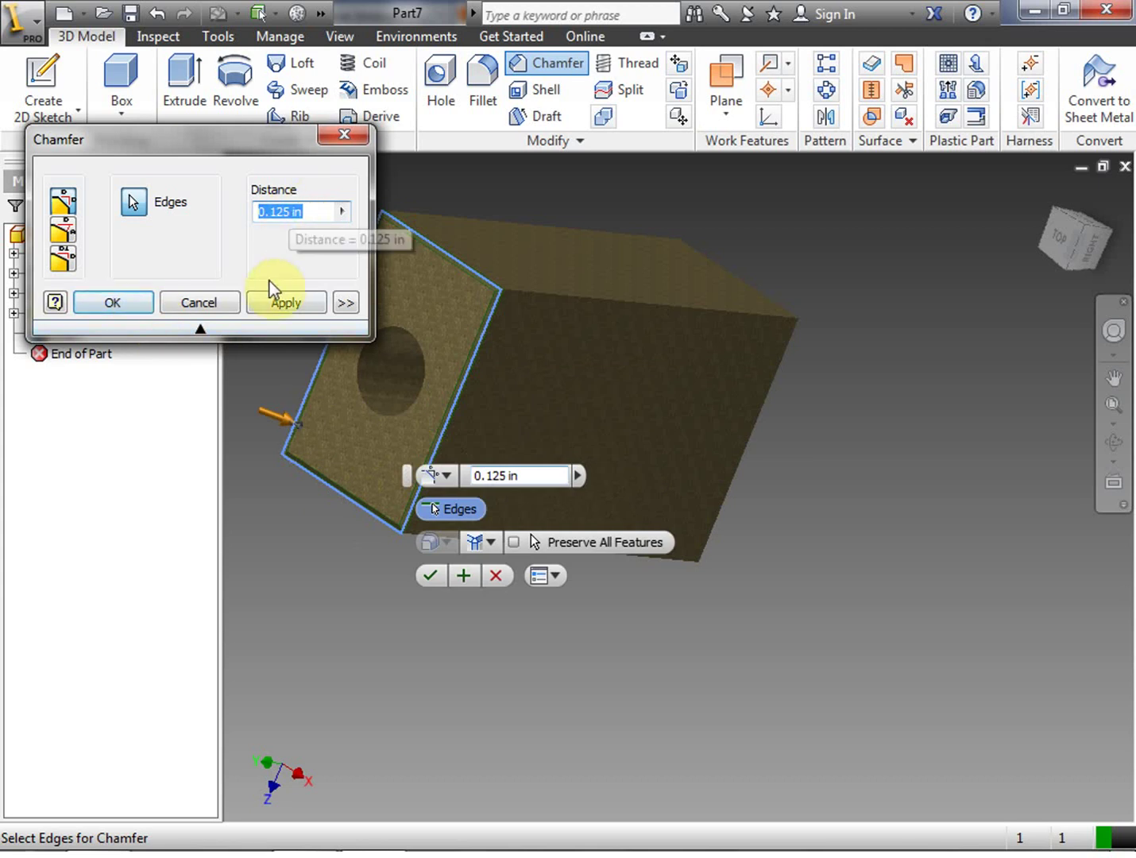
Step: Set the chamfer distance to 0.5 in, apply it to the four selected end-face edges and end the command
{"action": "left_click", "coordinate": [283, 213]}
{"action": "left_click_drag", "start_coordinate": [270, 218], "coordinate": [267, 215]}
{"action": "type", "text": "5"}
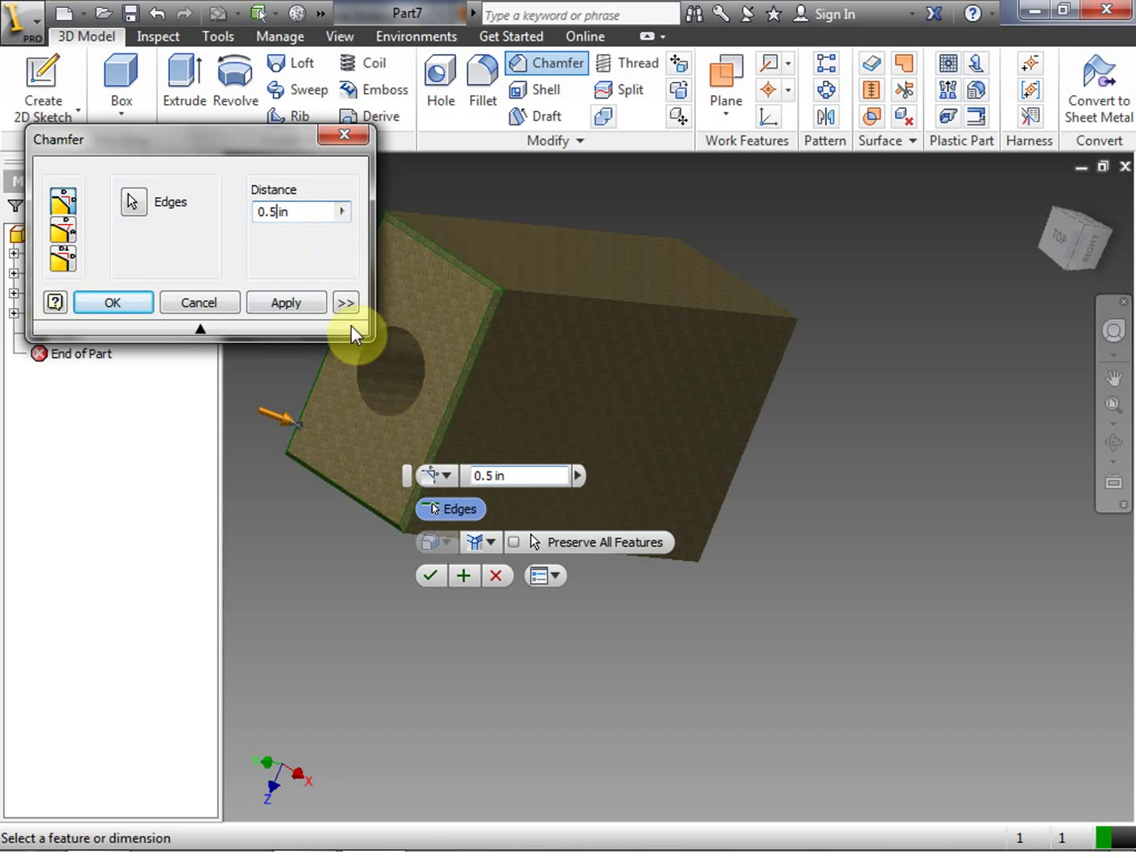
{"action": "left_click", "coordinate": [266, 305]}
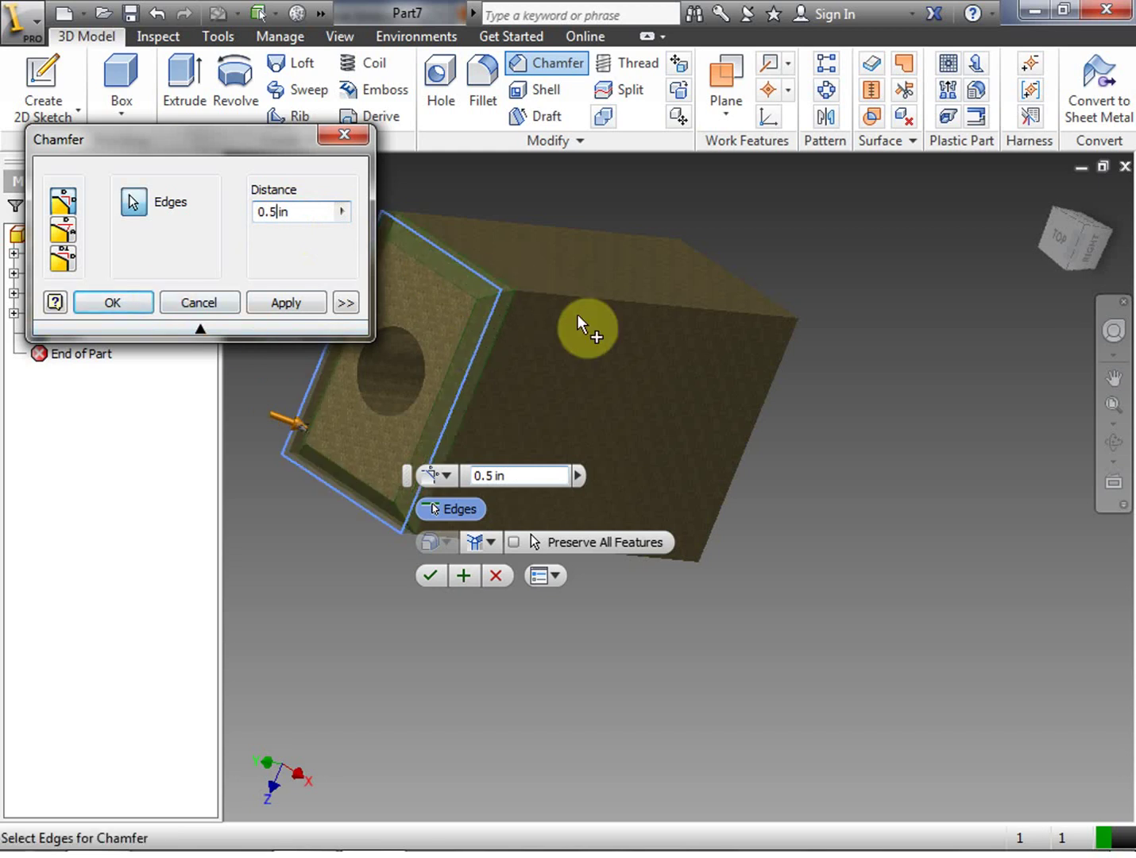
{"action": "left_click", "coordinate": [406, 476]}
{"action": "left_click_drag", "start_coordinate": [539, 495], "coordinate": [694, 542]}
{"action": "left_click_drag", "start_coordinate": [254, 145], "coordinate": [261, 591]}
{"action": "left_click", "coordinate": [1069, 236]}
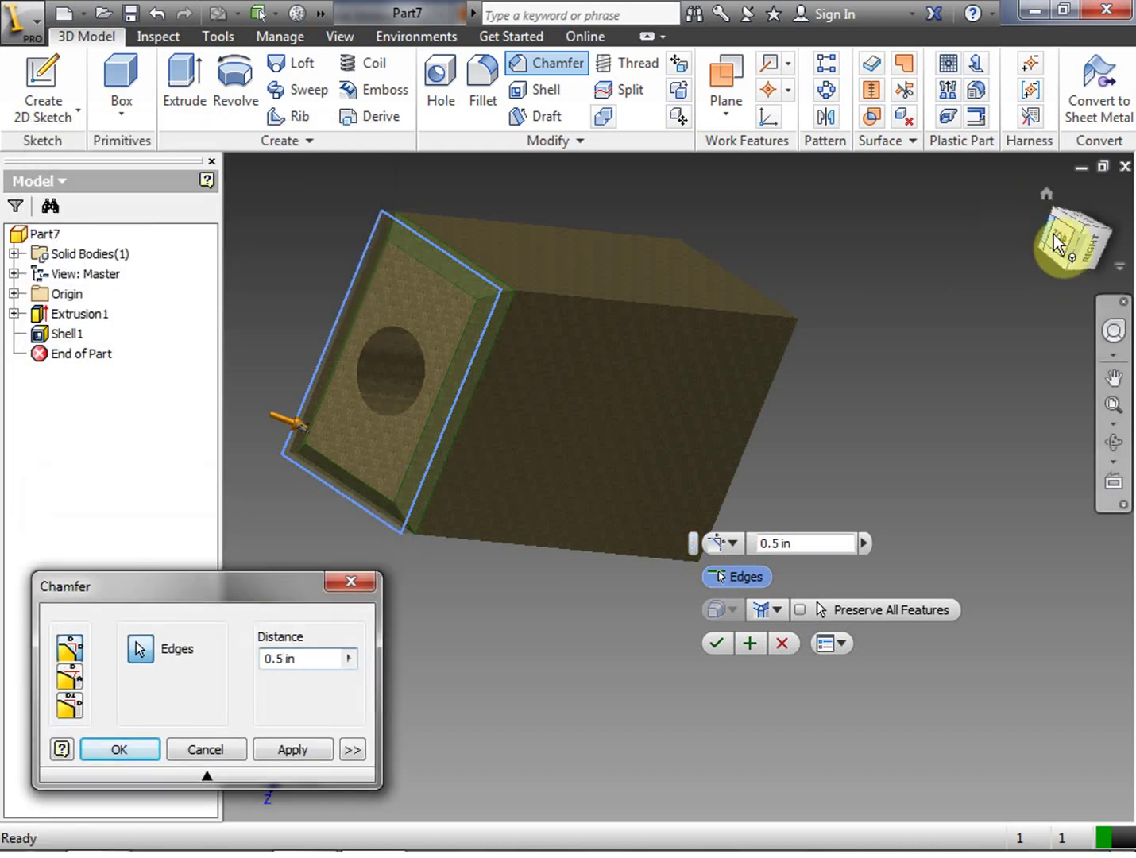
{"action": "mouse_move", "coordinate": [406, 421]}
{"action": "middle_mouse_down", "text": "shift"}
{"action": "mouse_move", "coordinate": [392, 472]}
{"action": "mouse_move", "coordinate": [419, 542]}
{"action": "mouse_move", "coordinate": [539, 503]}
{"action": "mouse_move", "coordinate": [573, 398]}
{"action": "mouse_move", "coordinate": [629, 393]}
{"action": "mouse_move", "coordinate": [644, 373]}
{"action": "middle_mouse_up", "text": "shift"}
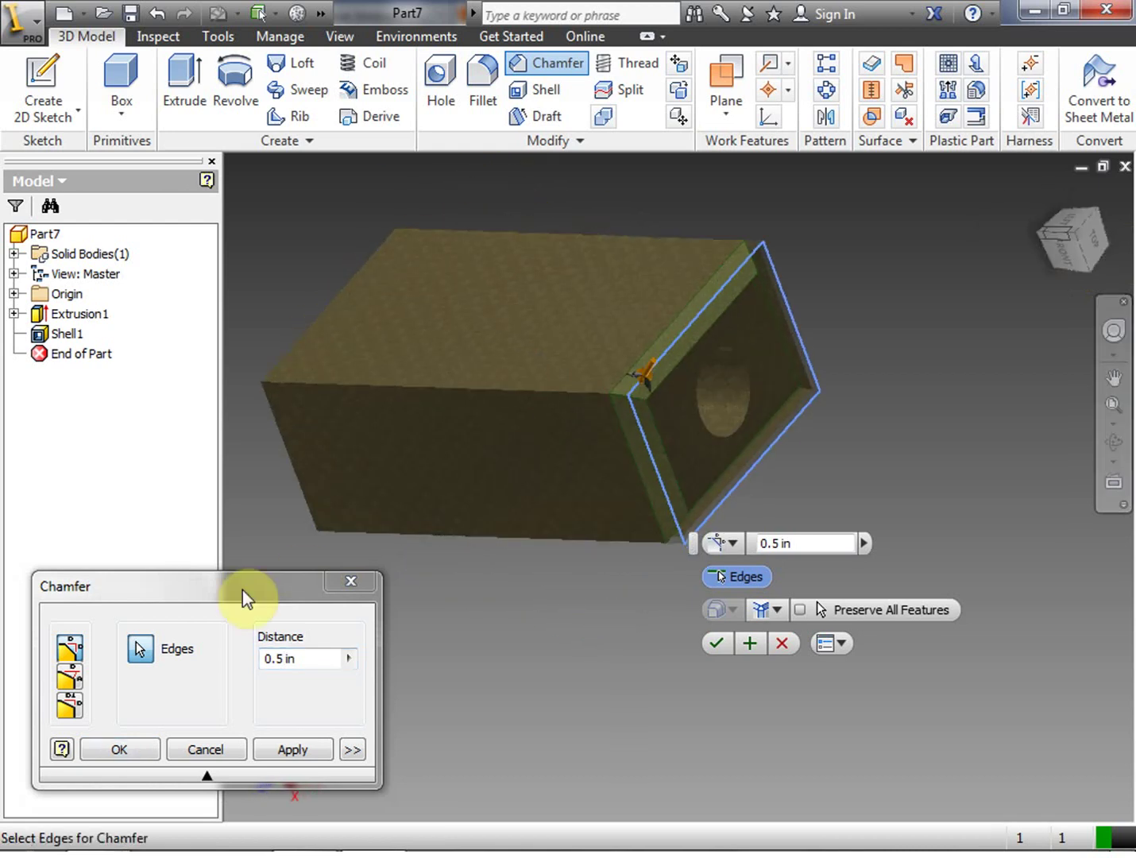
{"action": "left_click_drag", "start_coordinate": [240, 590], "coordinate": [313, 548]}
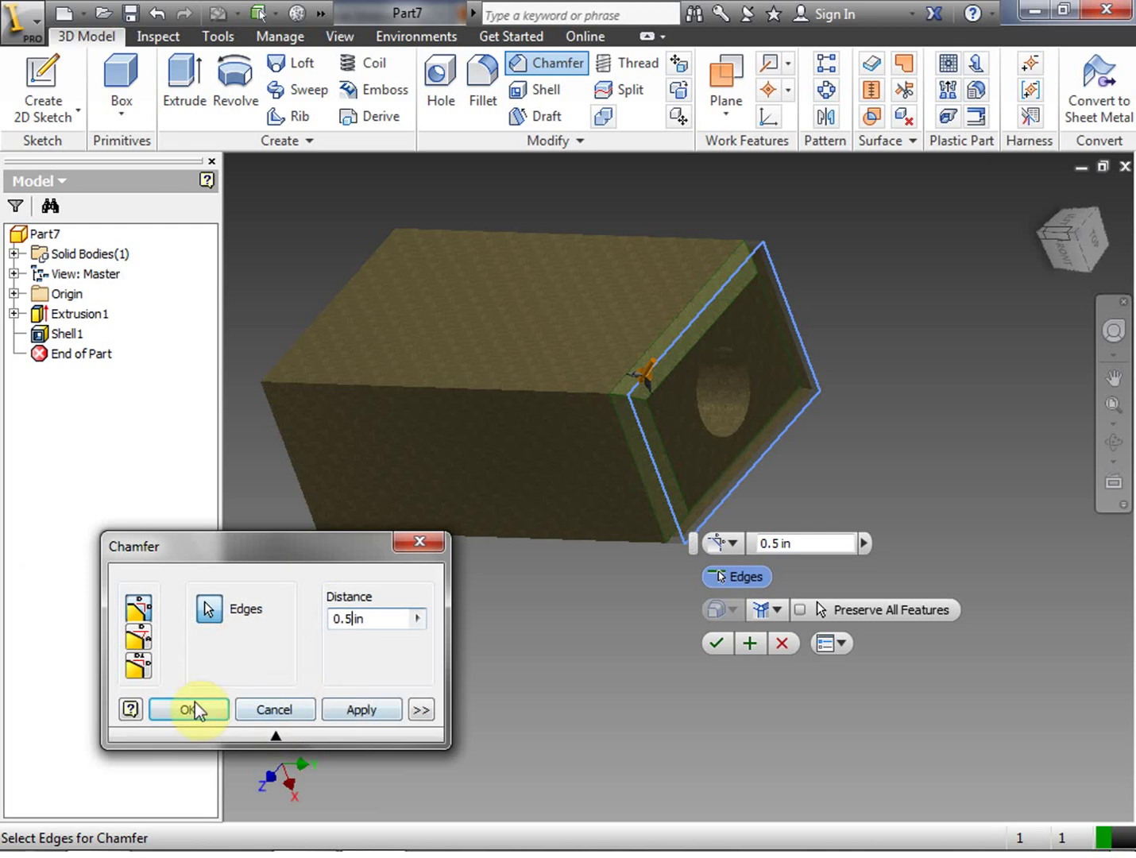
{"action": "left_click", "coordinate": [367, 712]}
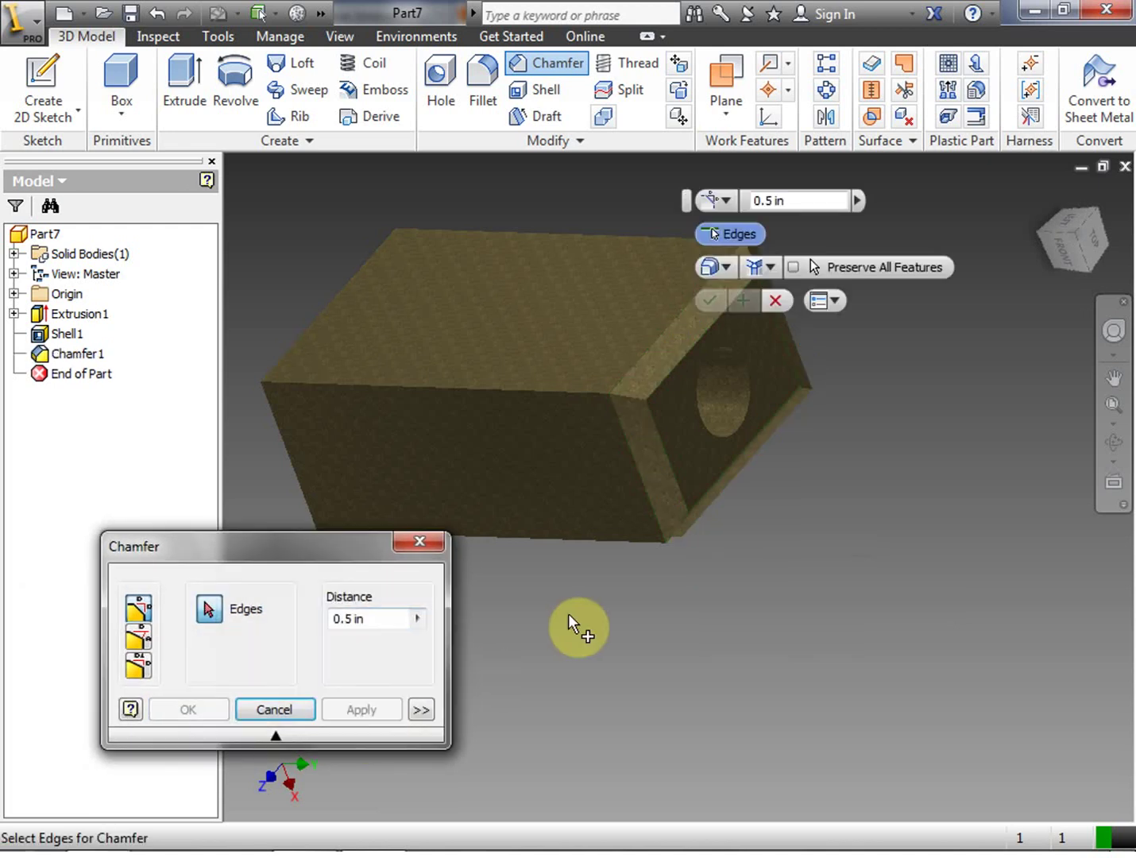
{"action": "left_click", "coordinate": [420, 544]}
{"action": "mouse_move", "coordinate": [1068, 245]}
{"action": "left_mouse_down"}
{"action": "mouse_move", "coordinate": [1056, 255]}
{"action": "mouse_move", "coordinate": [1066, 229]}
{"action": "mouse_move", "coordinate": [1049, 271]}
{"action": "mouse_move", "coordinate": [1032, 255]}
{"action": "mouse_move", "coordinate": [1039, 240]}
{"action": "mouse_move", "coordinate": [1026, 244]}
{"action": "mouse_move", "coordinate": [1047, 217]}
{"action": "mouse_move", "coordinate": [1072, 242]}
{"action": "mouse_move", "coordinate": [1086, 238]}
{"action": "mouse_move", "coordinate": [1061, 281]}
{"action": "mouse_move", "coordinate": [1067, 313]}
{"action": "mouse_move", "coordinate": [1050, 296]}
{"action": "mouse_move", "coordinate": [1056, 314]}
{"action": "mouse_move", "coordinate": [1065, 276]}
{"action": "mouse_move", "coordinate": [1053, 268]}
{"action": "mouse_move", "coordinate": [1025, 266]}
{"action": "mouse_move", "coordinate": [1032, 299]}
{"action": "left_mouse_up"}
{"action": "left_click_drag", "start_coordinate": [1135, 347], "coordinate": [1135, 349]}
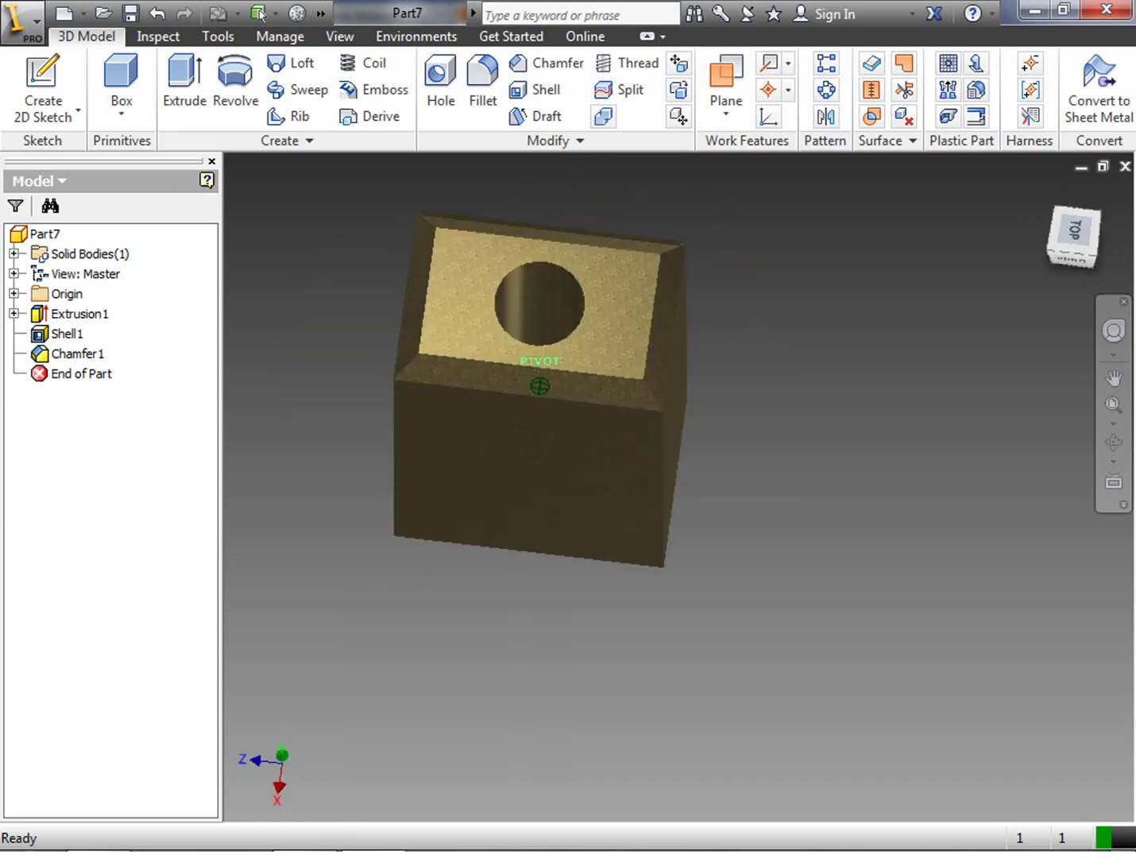
{"action": "middle_click_drag", "start_coordinate": [745, 385], "coordinate": [746, 380], "text": "shift"}
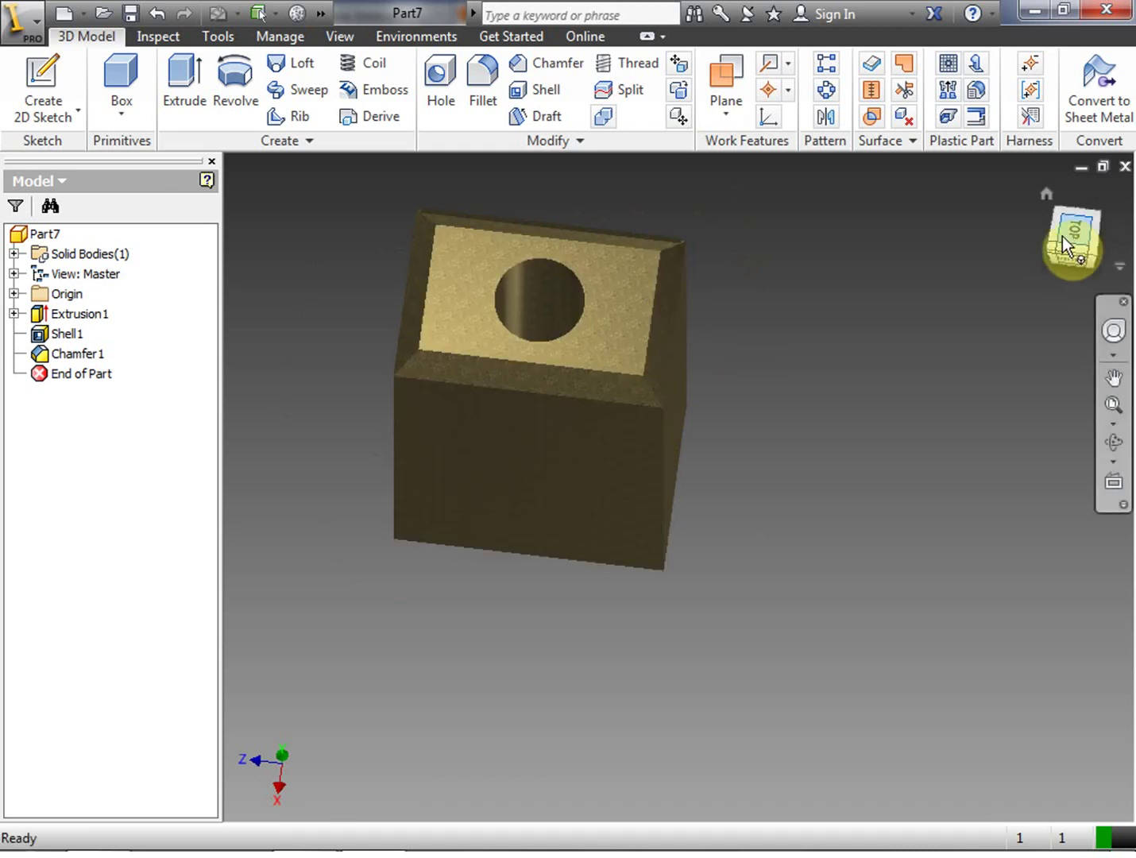
{"action": "left_click_drag", "start_coordinate": [1070, 233], "coordinate": [1068, 235]}
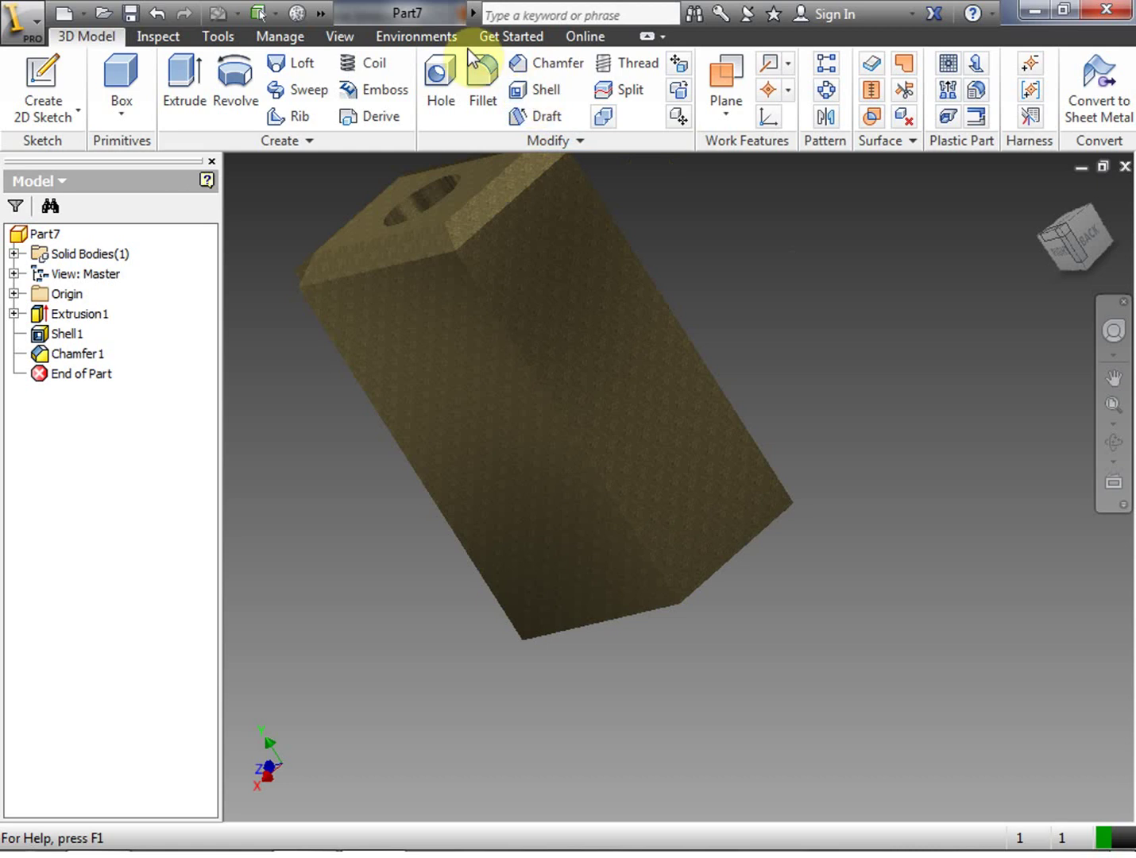
Step: Start a constant-radius edge fillet and select the four long outer edges of the block
{"action": "left_click", "coordinate": [481, 83]}
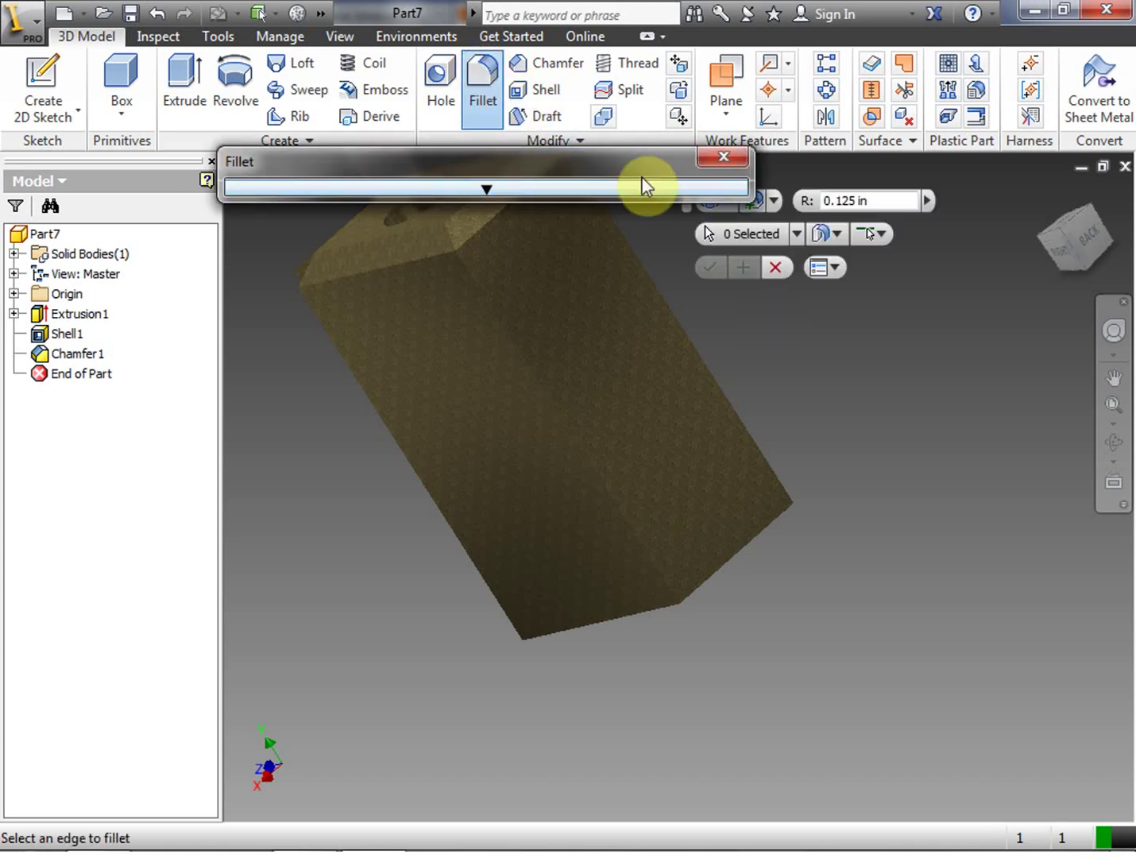
{"action": "left_click", "coordinate": [486, 187]}
{"action": "left_click_drag", "start_coordinate": [541, 161], "coordinate": [338, 80]}
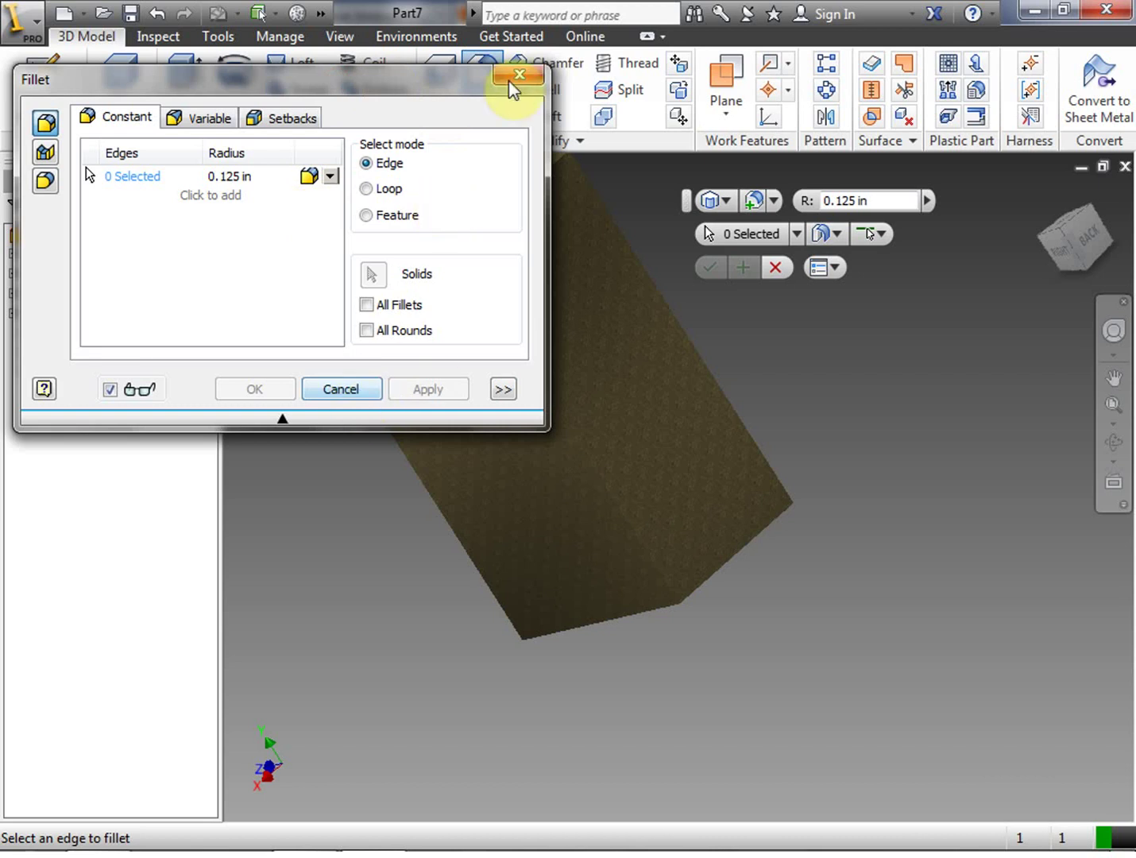
{"action": "left_click_drag", "start_coordinate": [438, 87], "coordinate": [237, 467]}
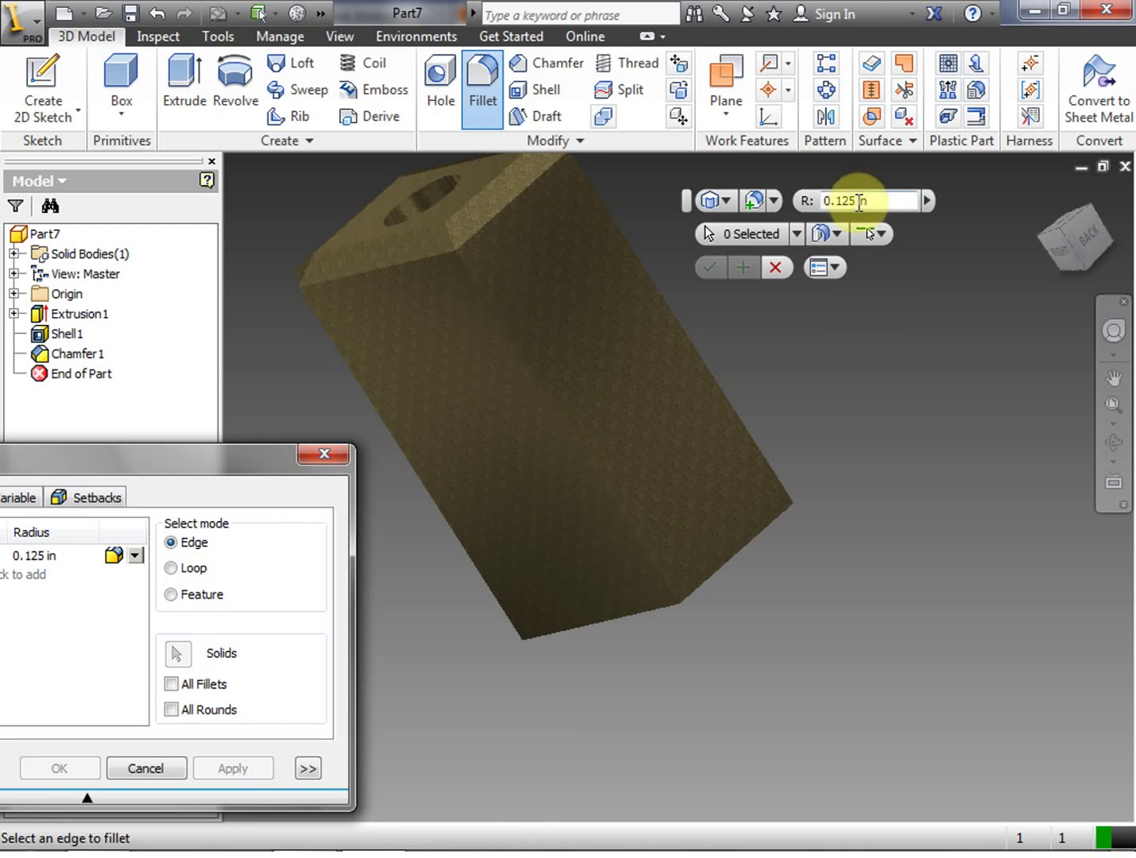
{"action": "left_click_drag", "start_coordinate": [855, 200], "coordinate": [836, 203]}
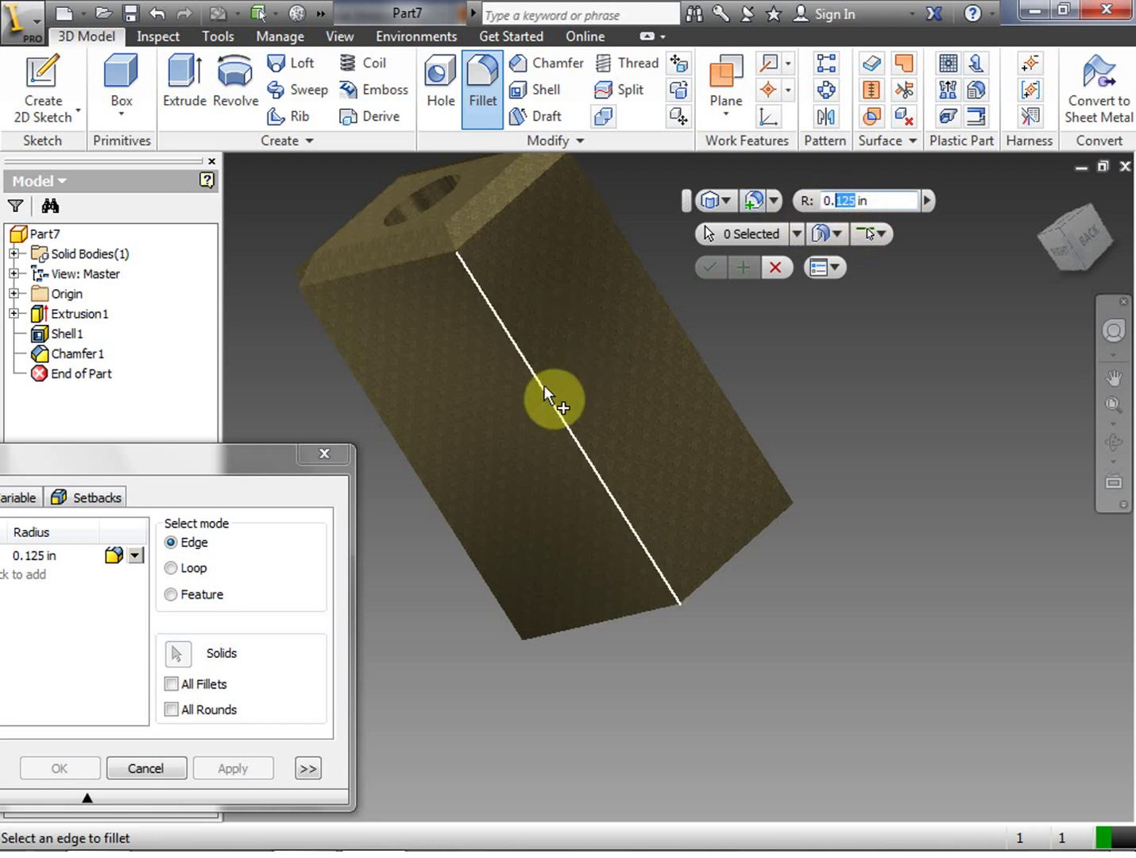
{"action": "left_click", "coordinate": [544, 386]}
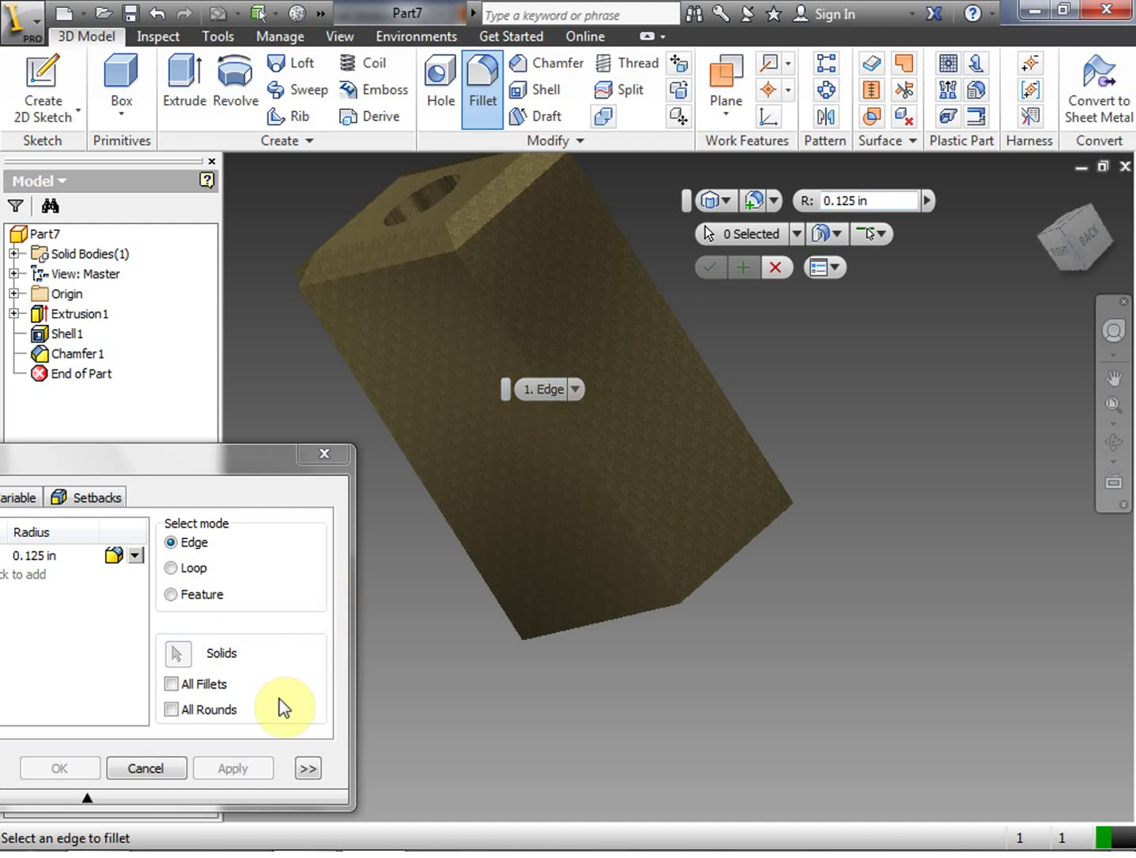
{"action": "left_click", "coordinate": [86, 796]}
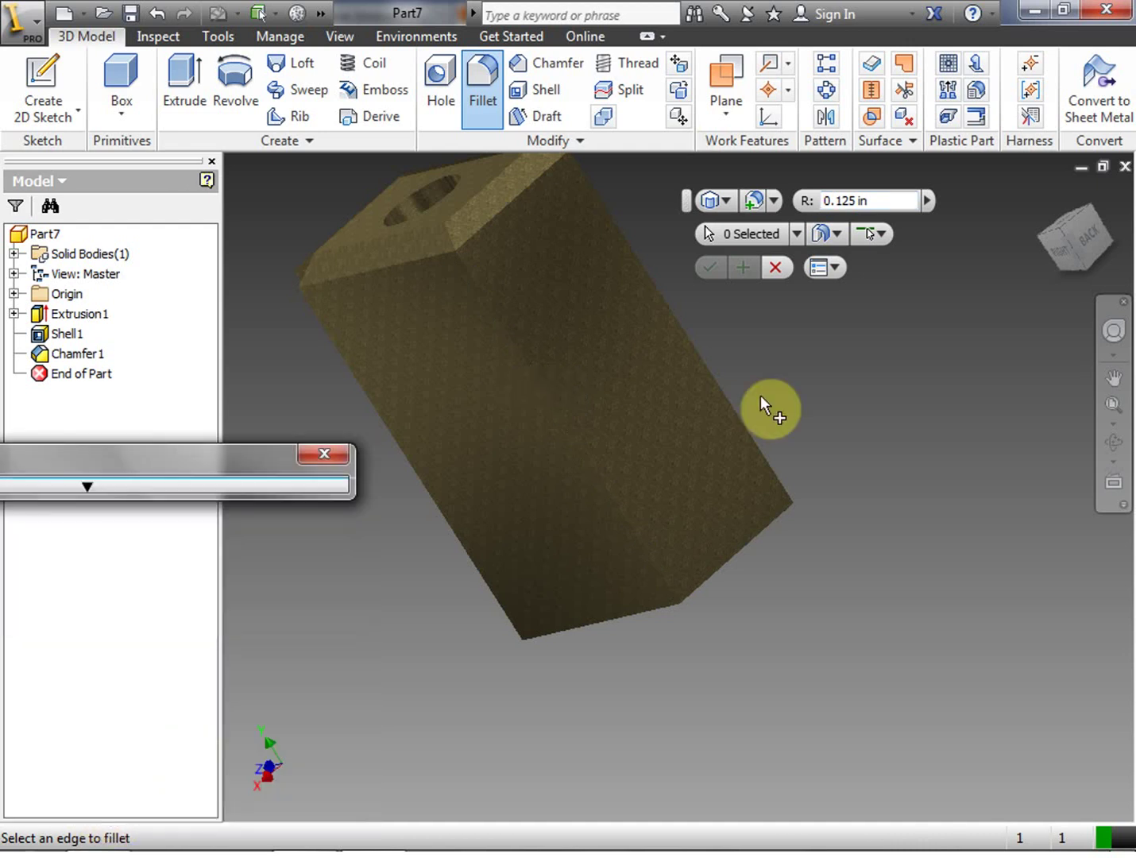
{"action": "left_click", "coordinate": [521, 354]}
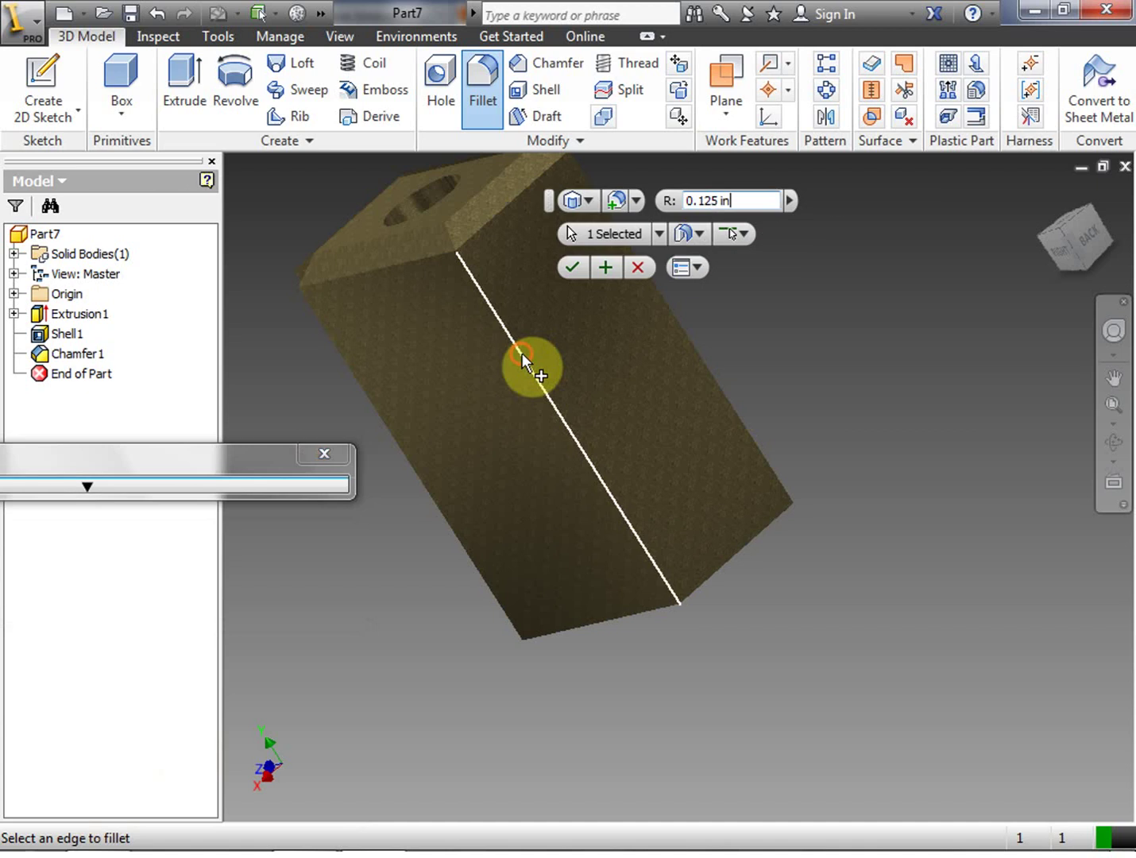
{"action": "left_click", "coordinate": [693, 347]}
{"action": "left_click_drag", "start_coordinate": [1064, 246], "coordinate": [1000, 342]}
{"action": "left_click_drag", "start_coordinate": [1024, 266], "coordinate": [1032, 222]}
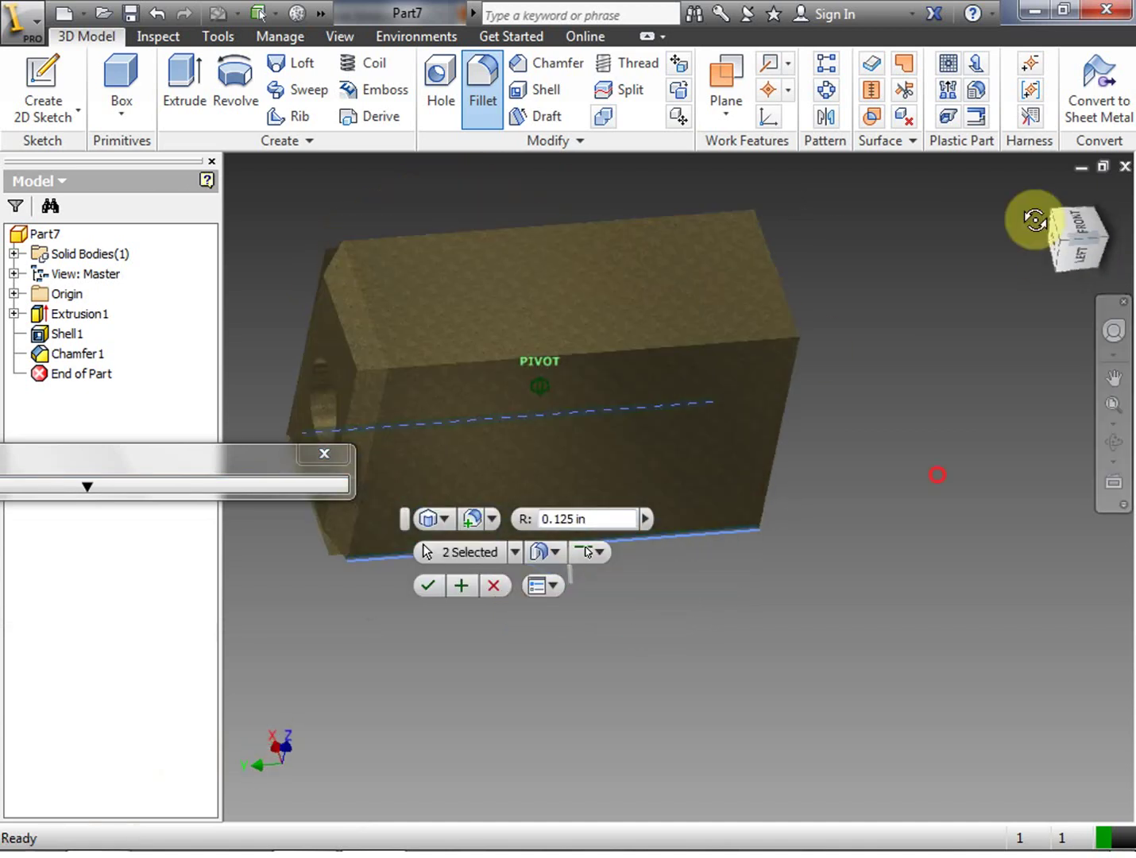
{"action": "left_click", "coordinate": [639, 347]}
{"action": "left_click", "coordinate": [615, 221]}
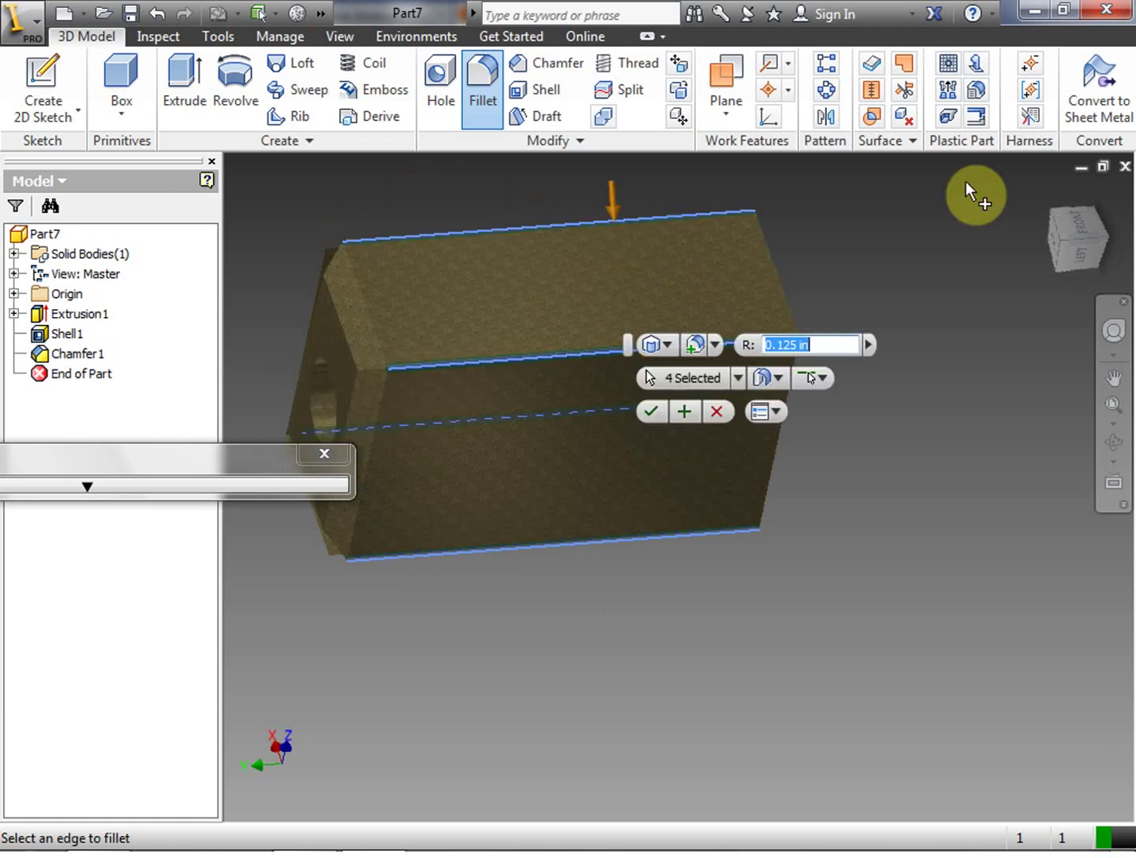
Step: Try to fillet the four long edges with a 0.5 in radius and cancel the operation
{"action": "left_click_drag", "start_coordinate": [798, 344], "coordinate": [775, 346]}
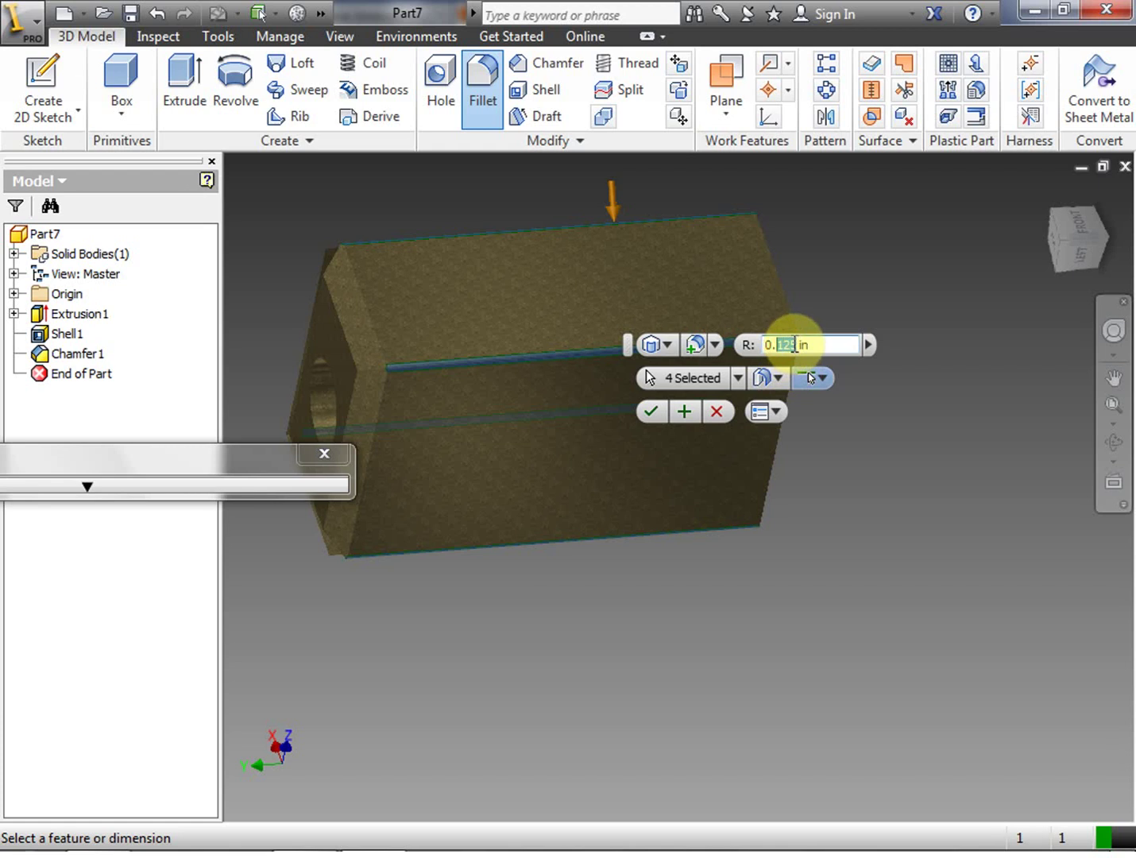
{"action": "type", "text": "5"}
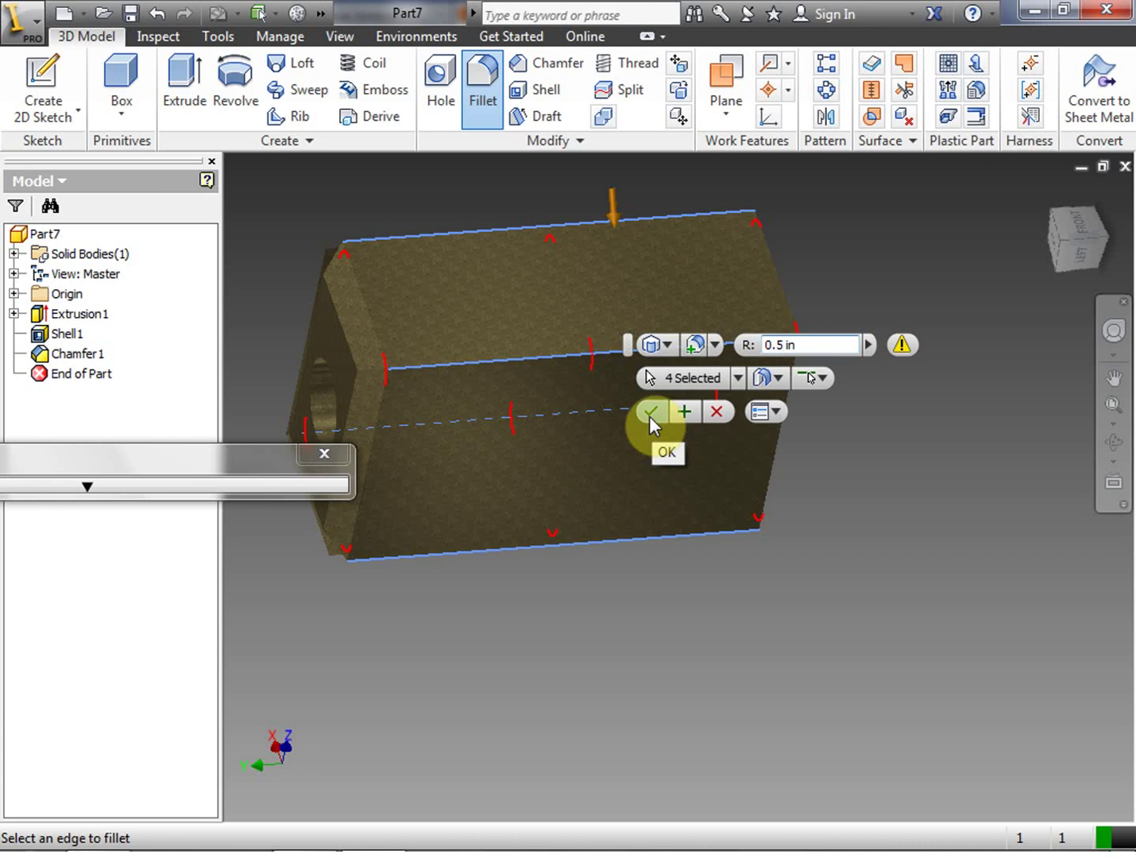
{"action": "left_click", "coordinate": [651, 409]}
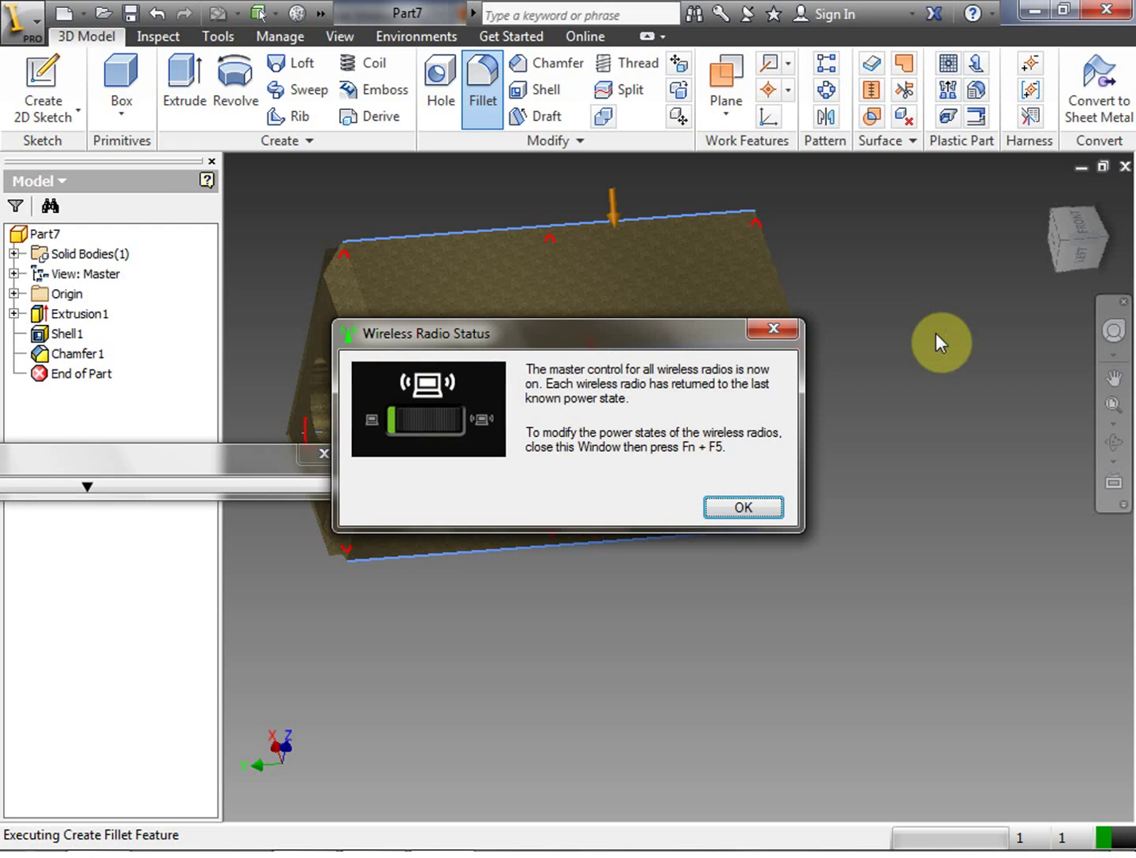
{"action": "left_click", "coordinate": [746, 509]}
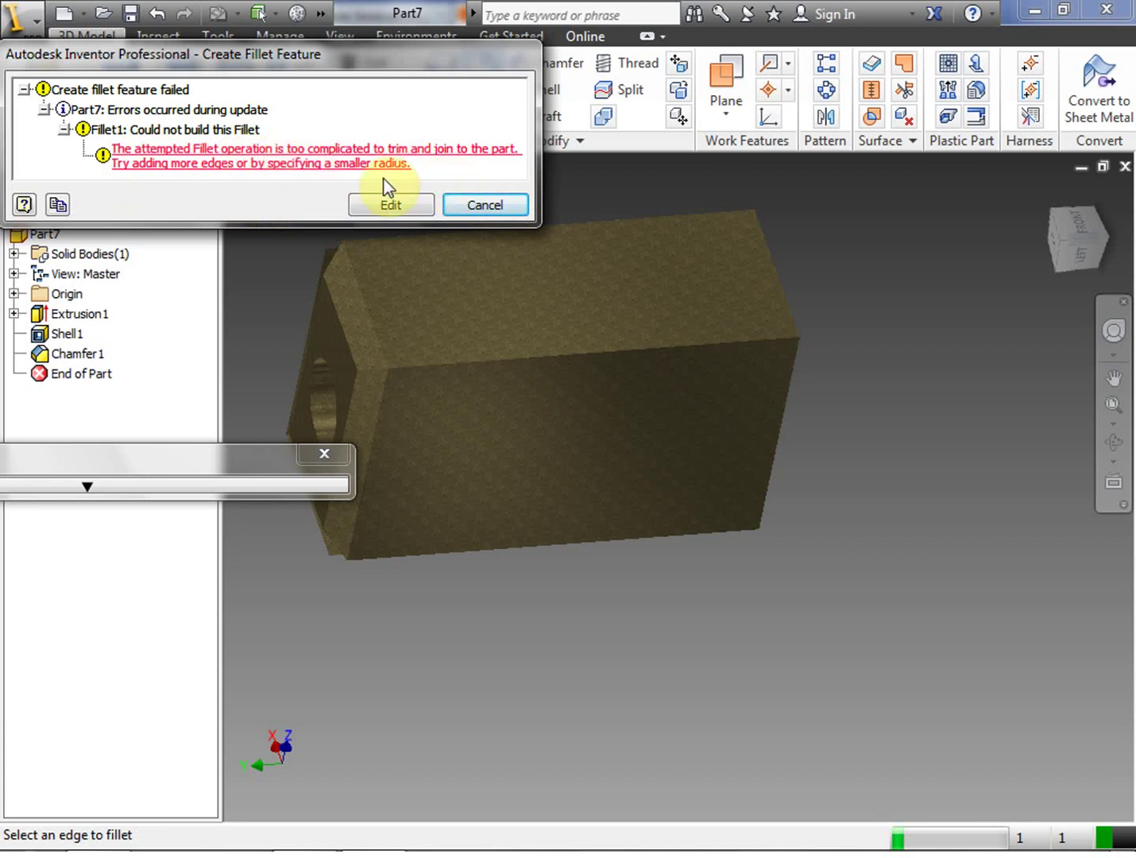
{"action": "left_click", "coordinate": [490, 206]}
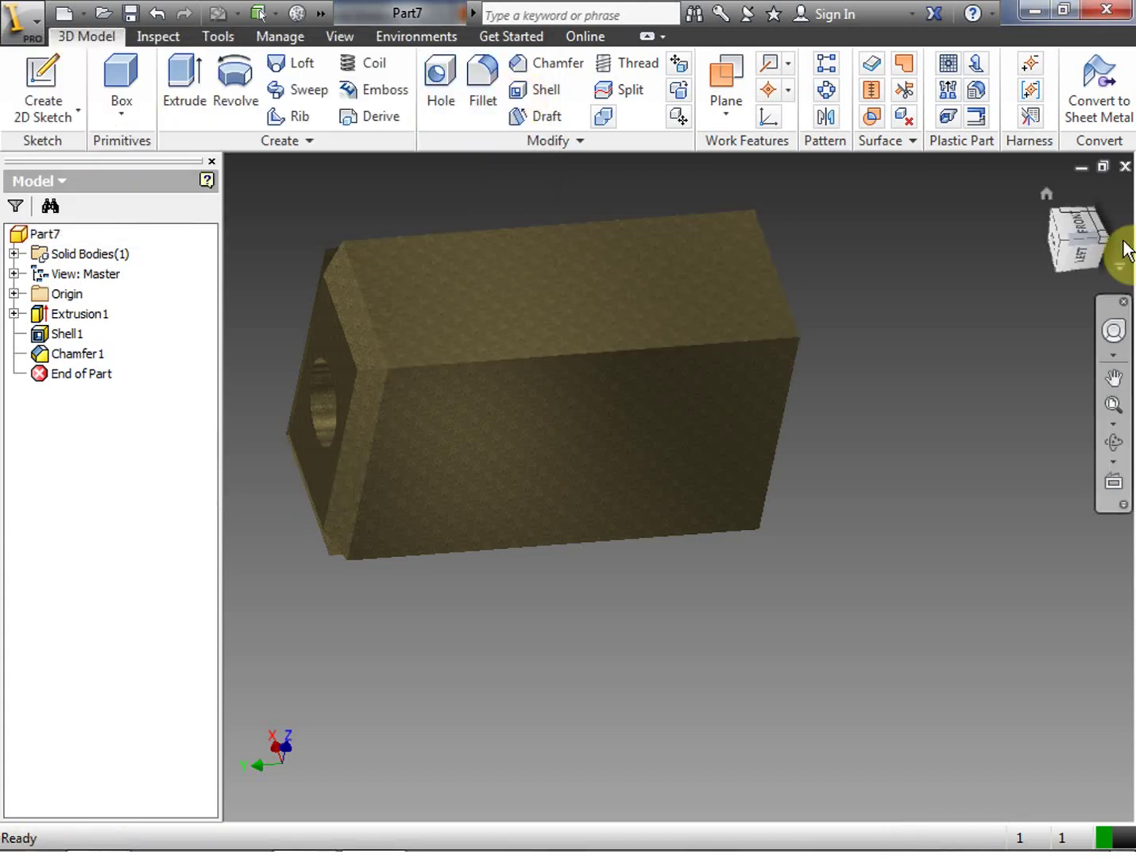
Step: Start a fillet on one long outer edge of the block and set its radius to 0.250 in
{"action": "left_click", "coordinate": [1076, 235]}
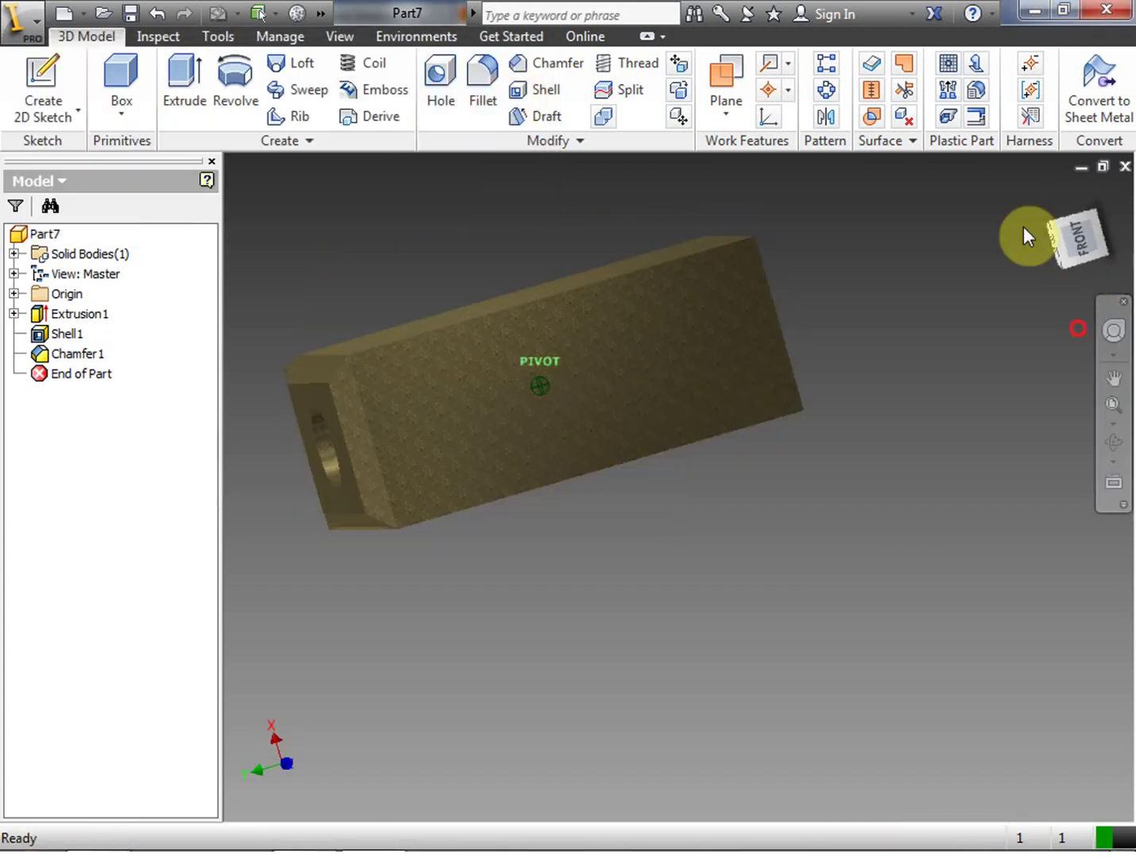
{"action": "left_click", "coordinate": [590, 286]}
{"action": "left_click", "coordinate": [667, 450]}
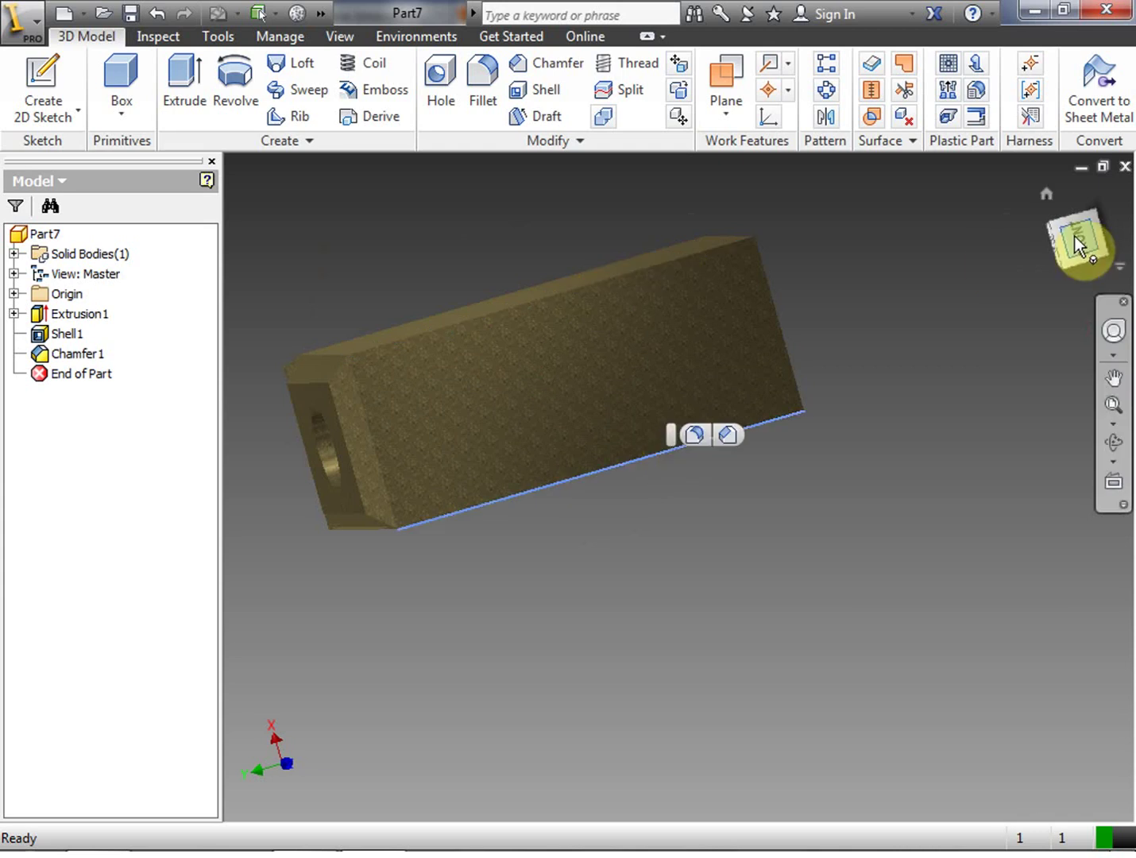
{"action": "left_click", "coordinate": [443, 87]}
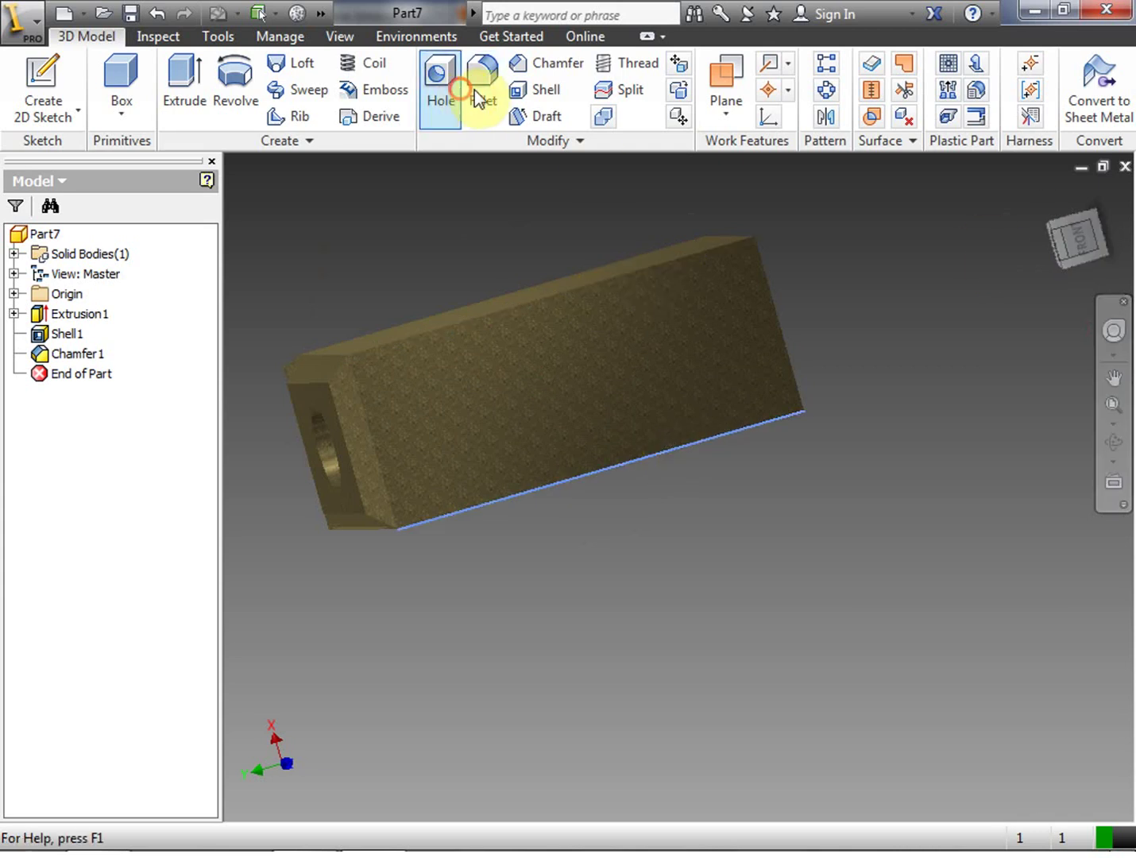
{"action": "left_click", "coordinate": [481, 91]}
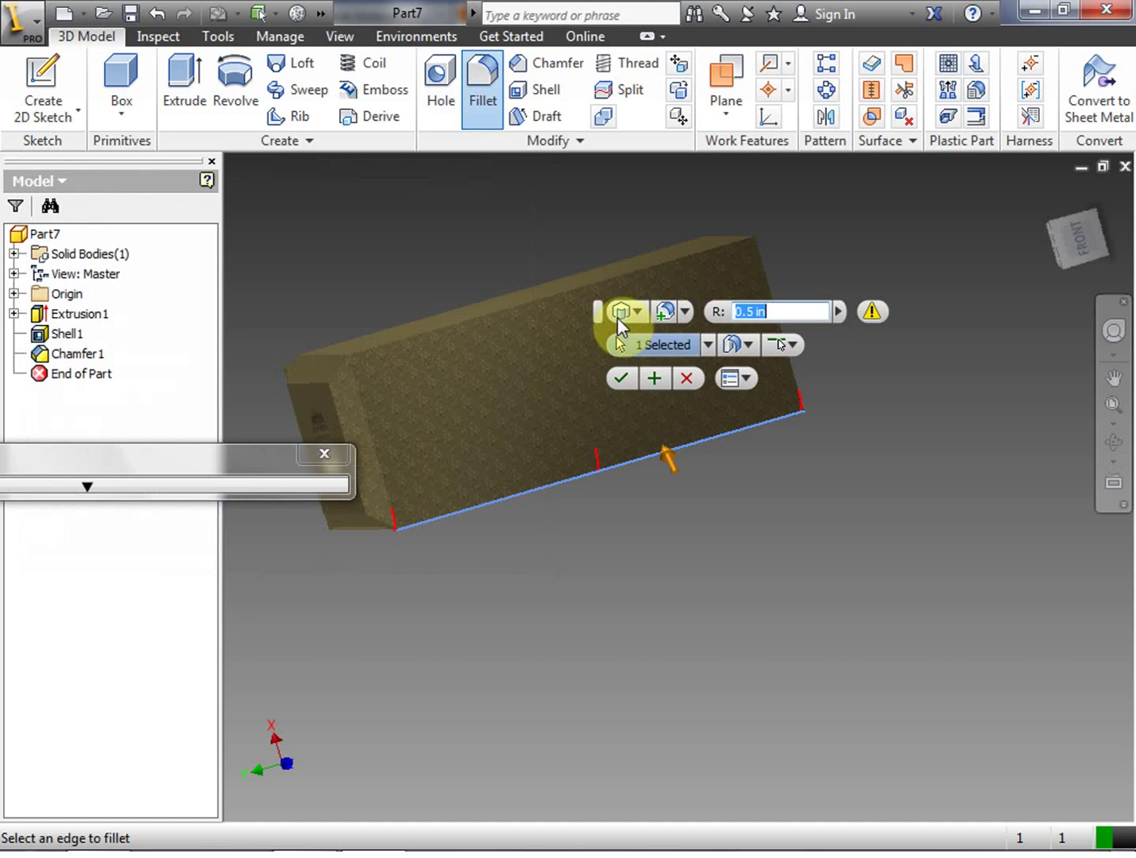
{"action": "left_click", "coordinate": [749, 311]}
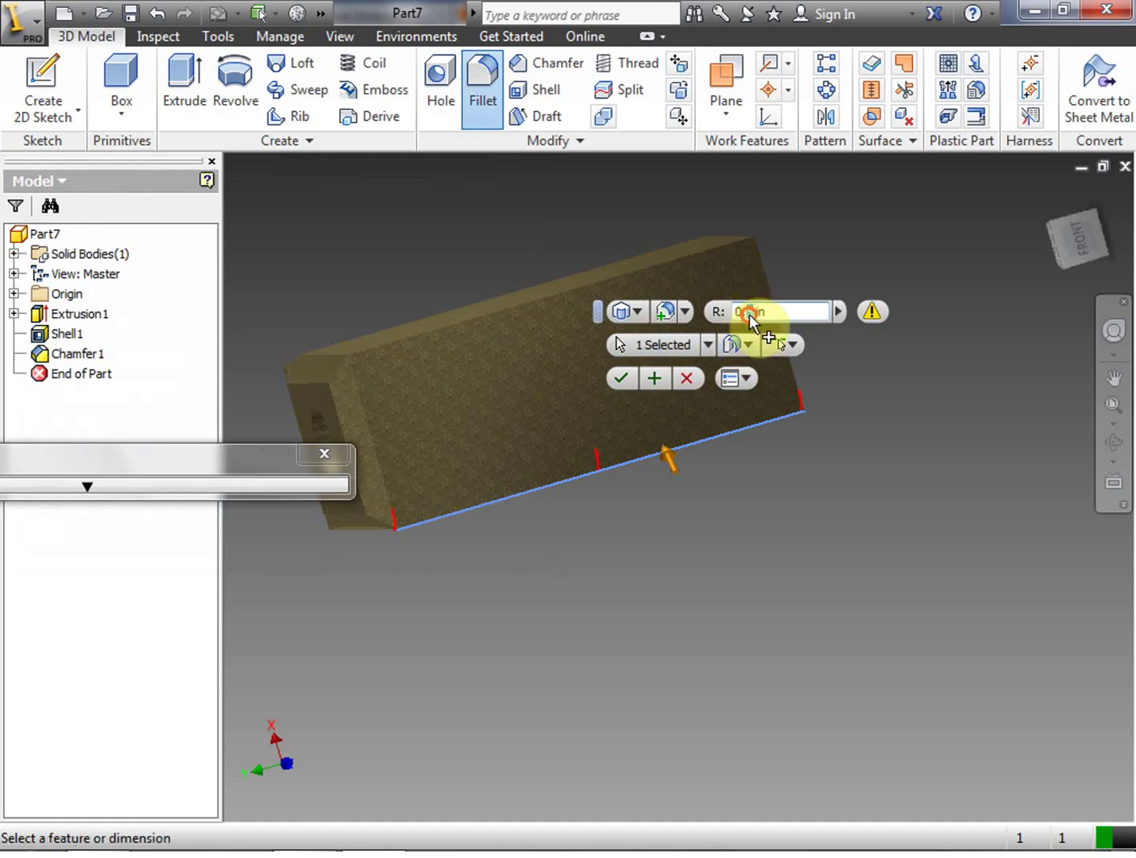
{"action": "type", "text": "50"}
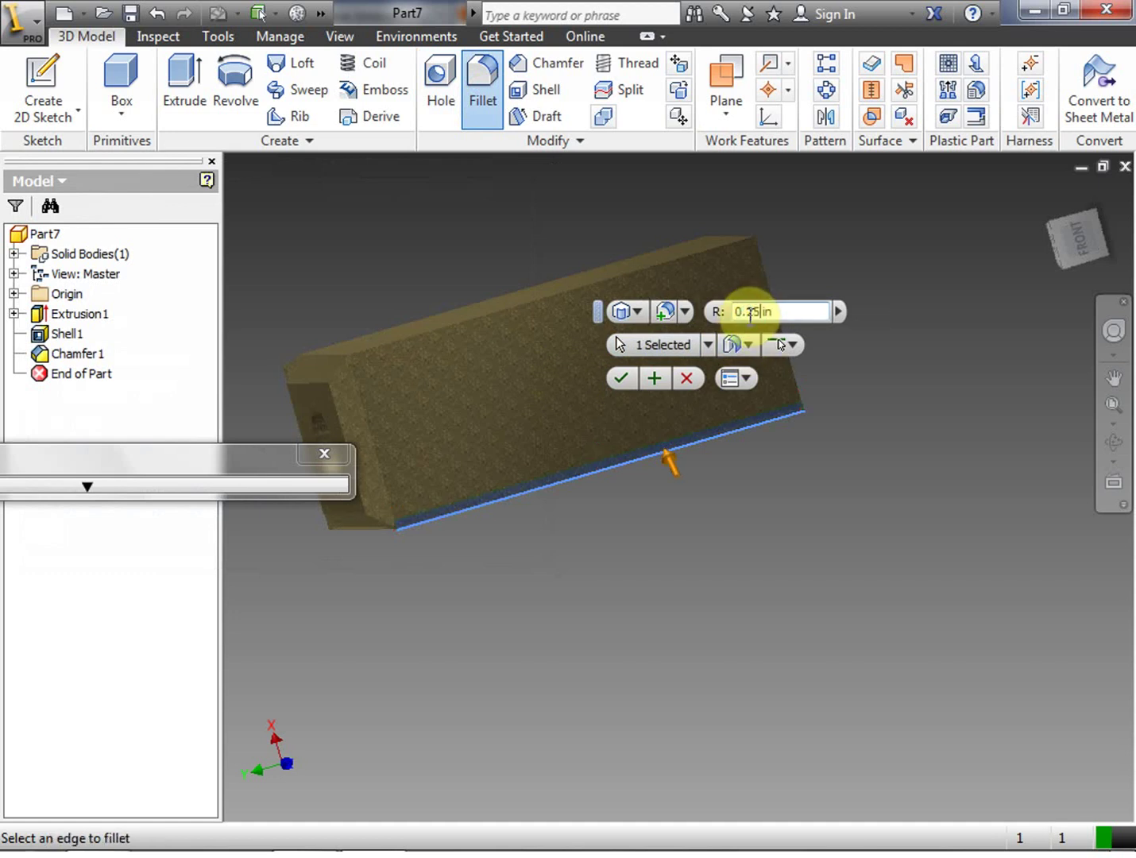
Step: Add the other three long outer edges of the block to the fillet and apply it
{"action": "left_click", "coordinate": [560, 298]}
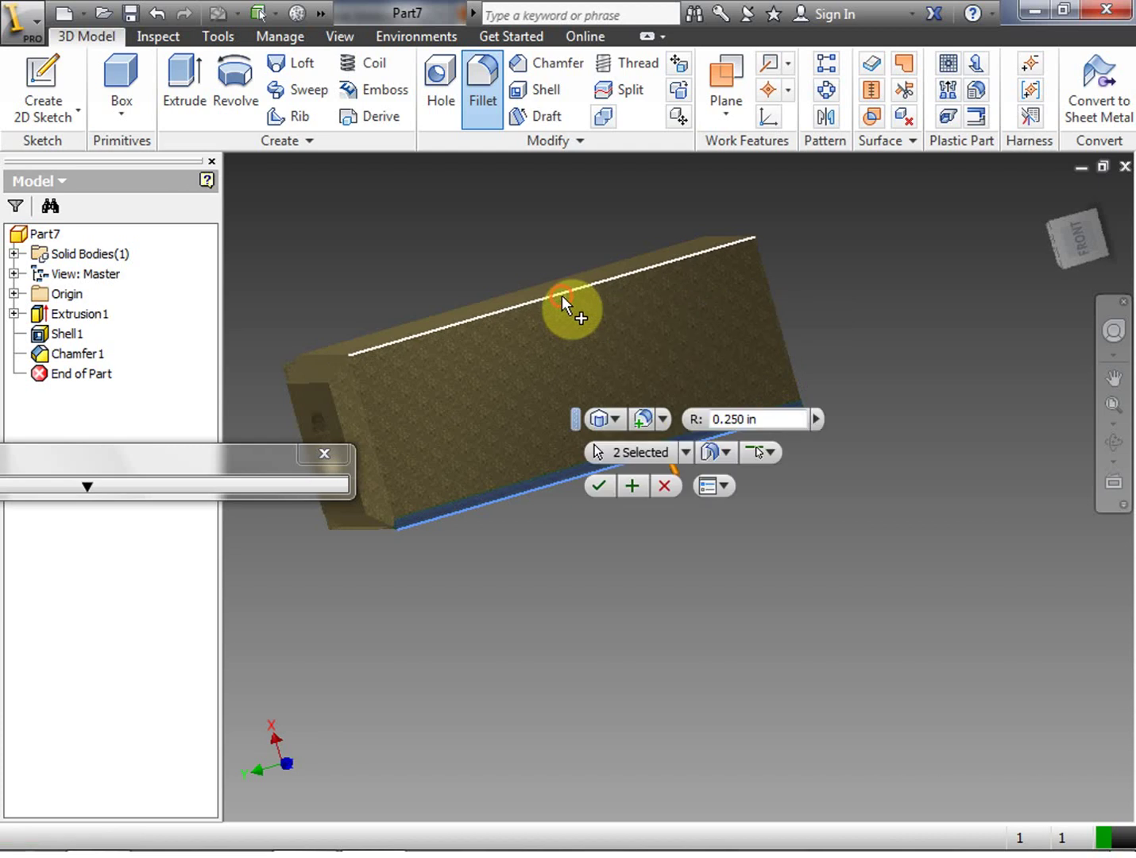
{"action": "left_click_drag", "start_coordinate": [1072, 231], "coordinate": [1121, 474]}
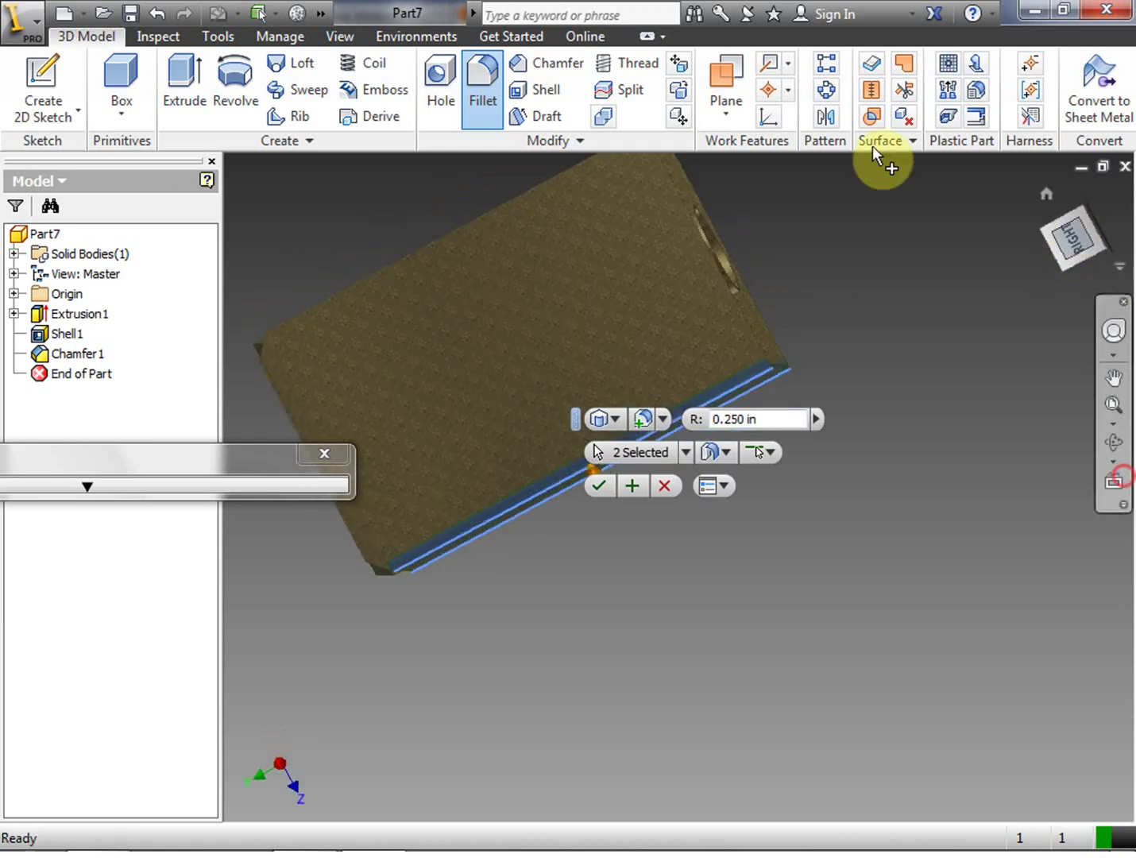
{"action": "left_click", "coordinate": [498, 211]}
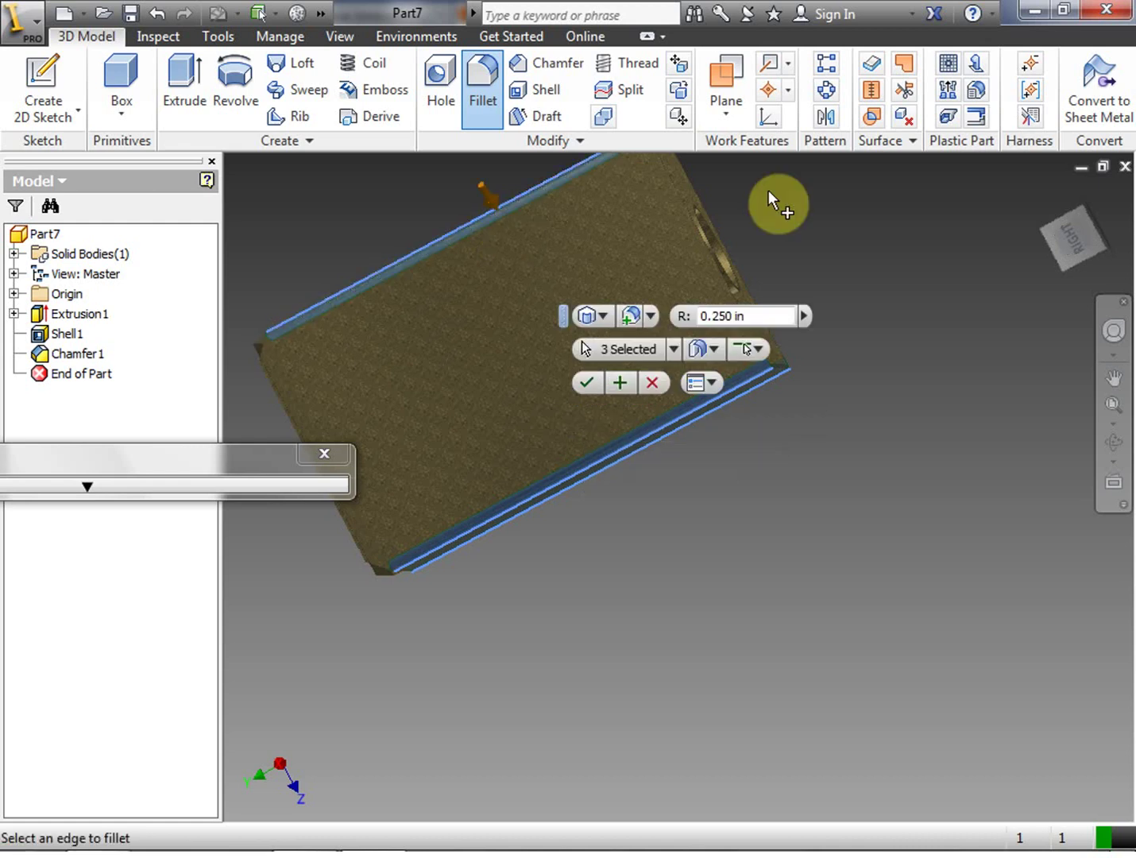
{"action": "left_click", "coordinate": [1064, 243]}
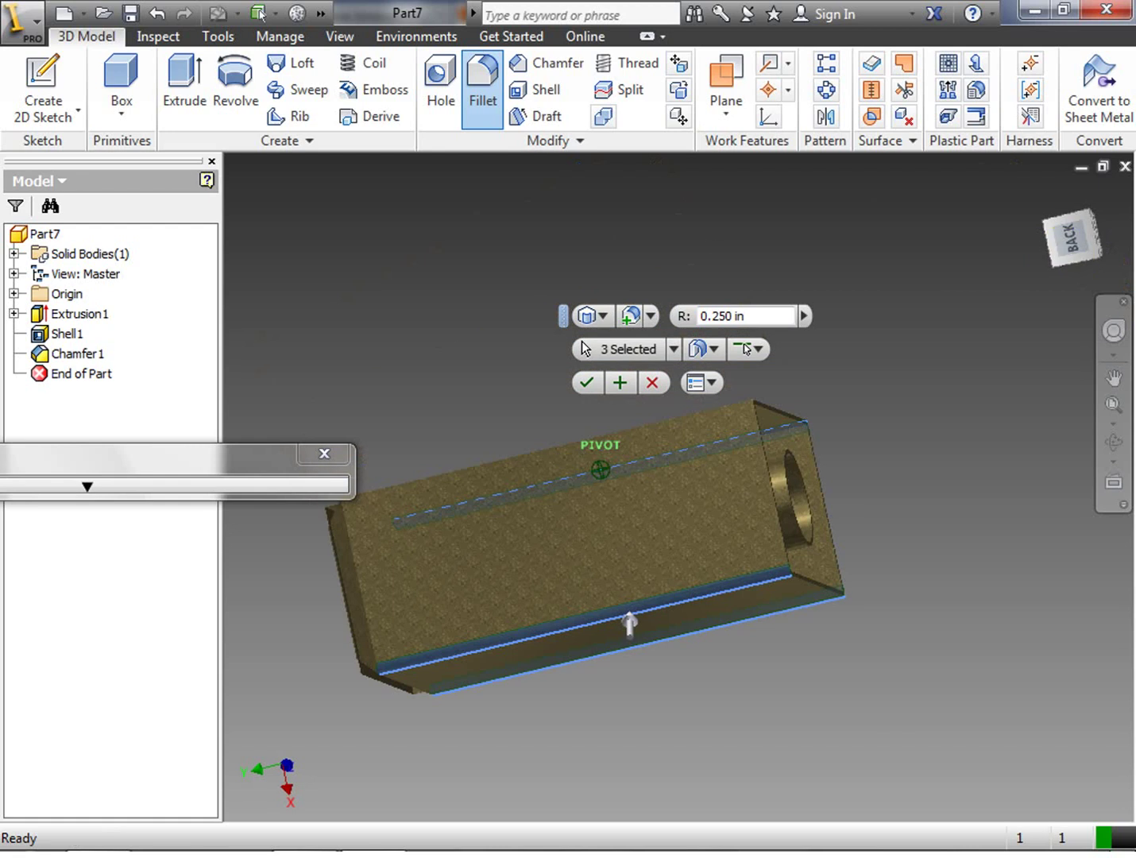
{"action": "left_click", "coordinate": [748, 428]}
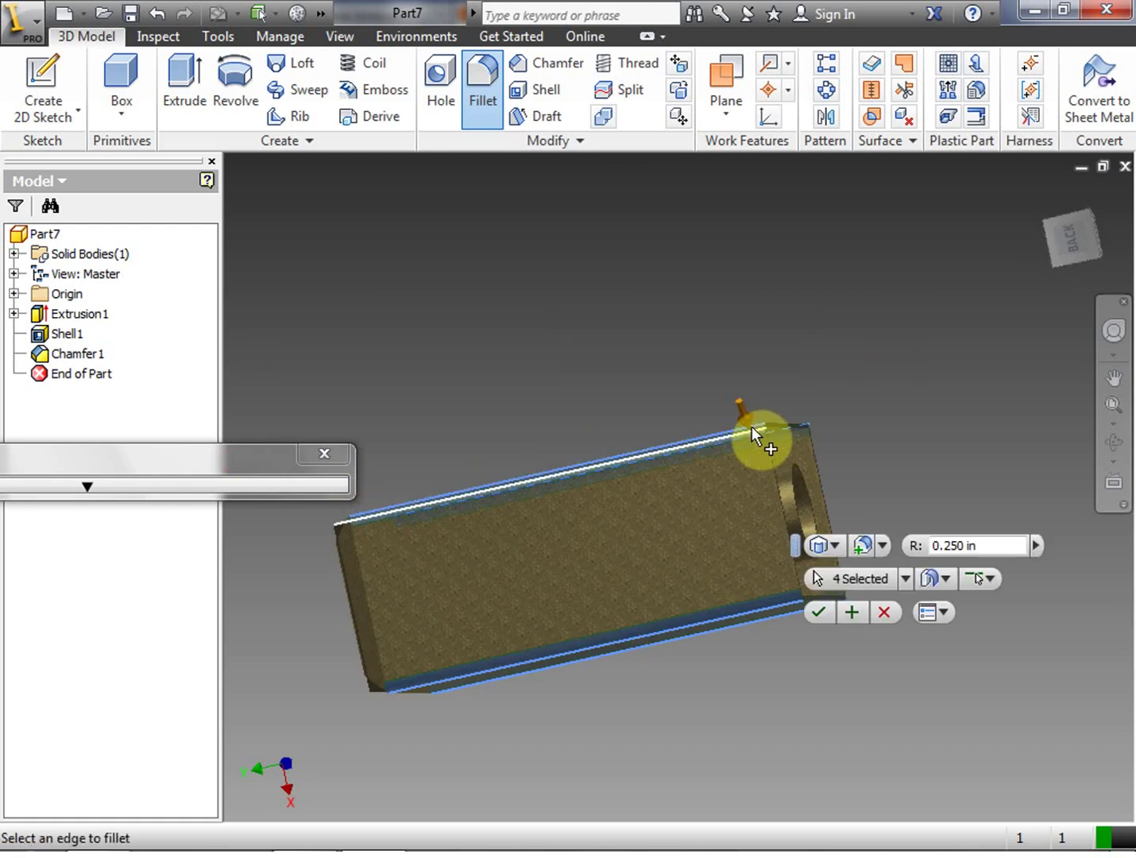
{"action": "left_click", "coordinate": [819, 612]}
Step: Edit the existing shell feature and set its wall thickness to 0.25 in
{"action": "left_click", "coordinate": [1085, 241]}
{"action": "mouse_move", "coordinate": [1085, 240]}
{"action": "left_mouse_down"}
{"action": "mouse_move", "coordinate": [1071, 269]}
{"action": "mouse_move", "coordinate": [1077, 258]}
{"action": "mouse_move", "coordinate": [1049, 242]}
{"action": "mouse_move", "coordinate": [1069, 275]}
{"action": "mouse_move", "coordinate": [1051, 238]}
{"action": "mouse_move", "coordinate": [1064, 250]}
{"action": "mouse_move", "coordinate": [1082, 228]}
{"action": "mouse_move", "coordinate": [1074, 246]}
{"action": "mouse_move", "coordinate": [1074, 210]}
{"action": "left_mouse_up"}
{"action": "mouse_move", "coordinate": [699, 429]}
{"action": "middle_mouse_down", "text": "shift"}
{"action": "mouse_move", "coordinate": [684, 444]}
{"action": "mouse_move", "coordinate": [699, 425]}
{"action": "mouse_move", "coordinate": [700, 382]}
{"action": "mouse_move", "coordinate": [786, 385]}
{"action": "mouse_move", "coordinate": [791, 318]}
{"action": "mouse_move", "coordinate": [737, 310]}
{"action": "middle_mouse_up", "text": "shift"}
{"action": "left_click_drag", "start_coordinate": [1072, 239], "coordinate": [740, 291]}
{"action": "double_click", "coordinate": [29, 334]}
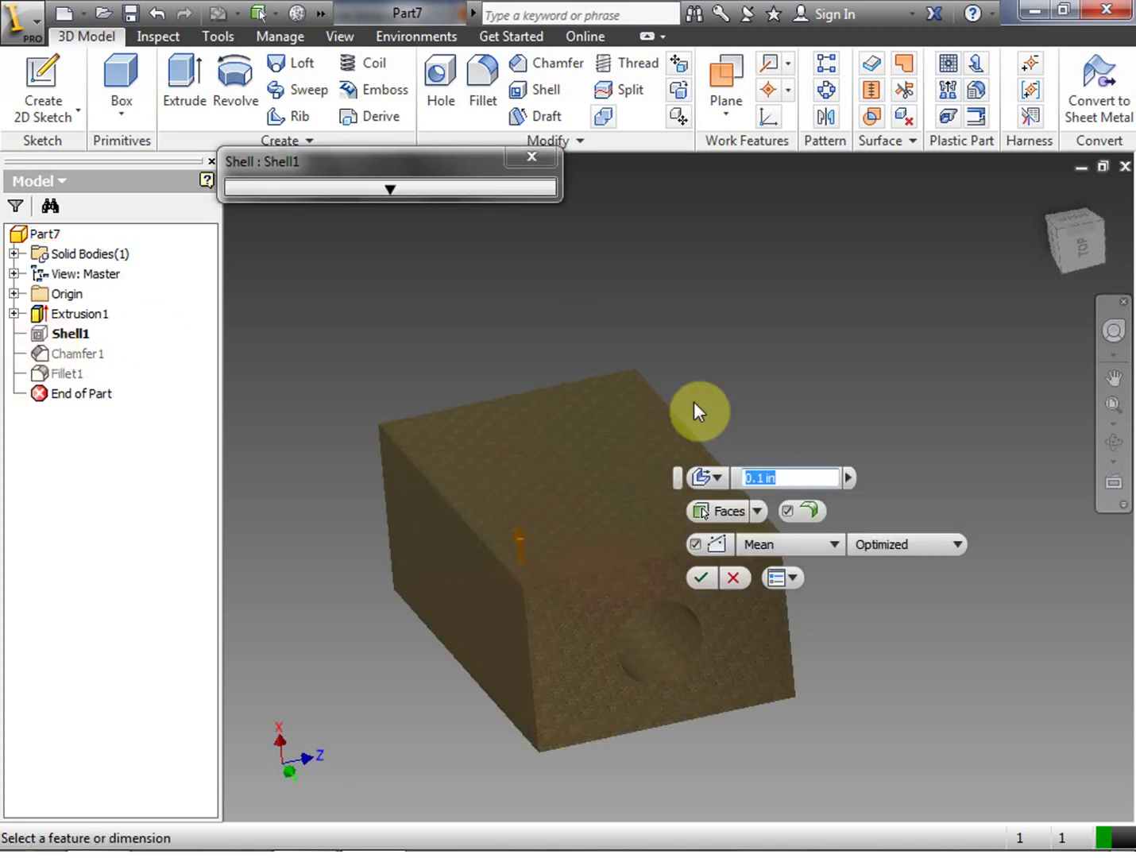
{"action": "left_click", "coordinate": [761, 479]}
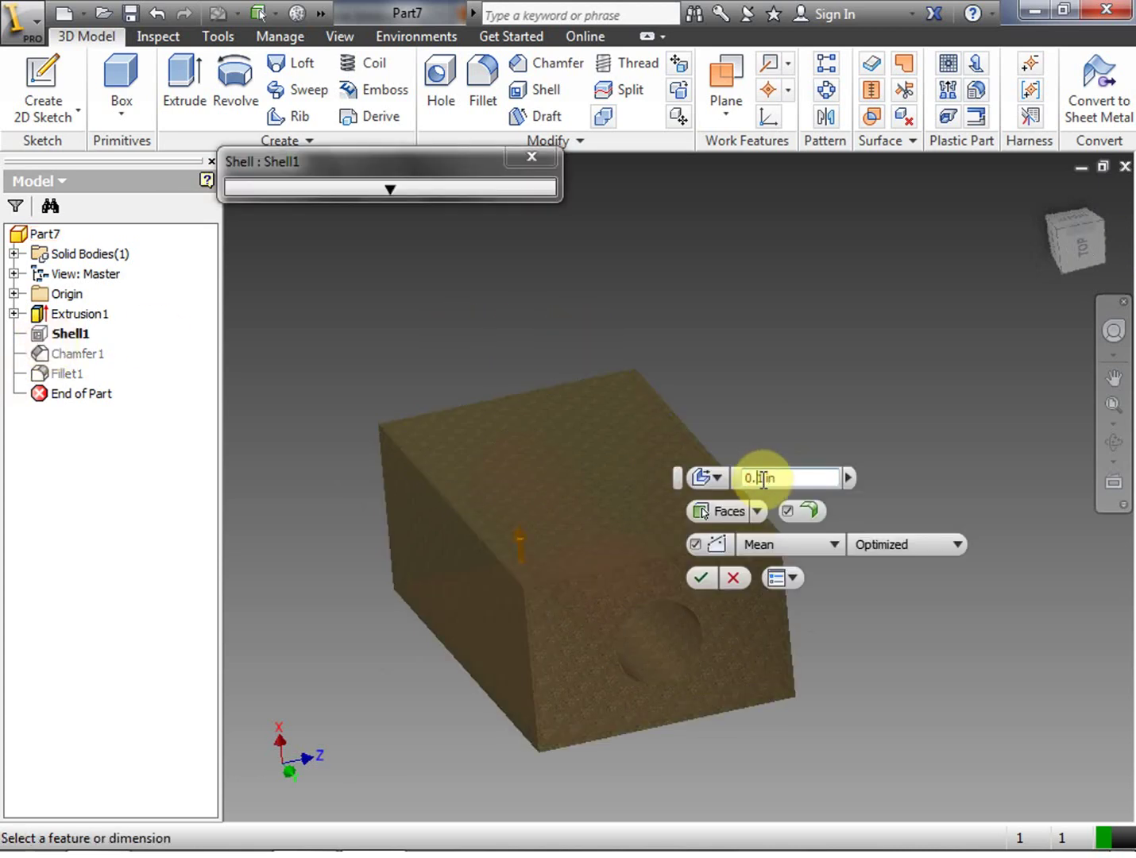
{"action": "type", "text": "25"}
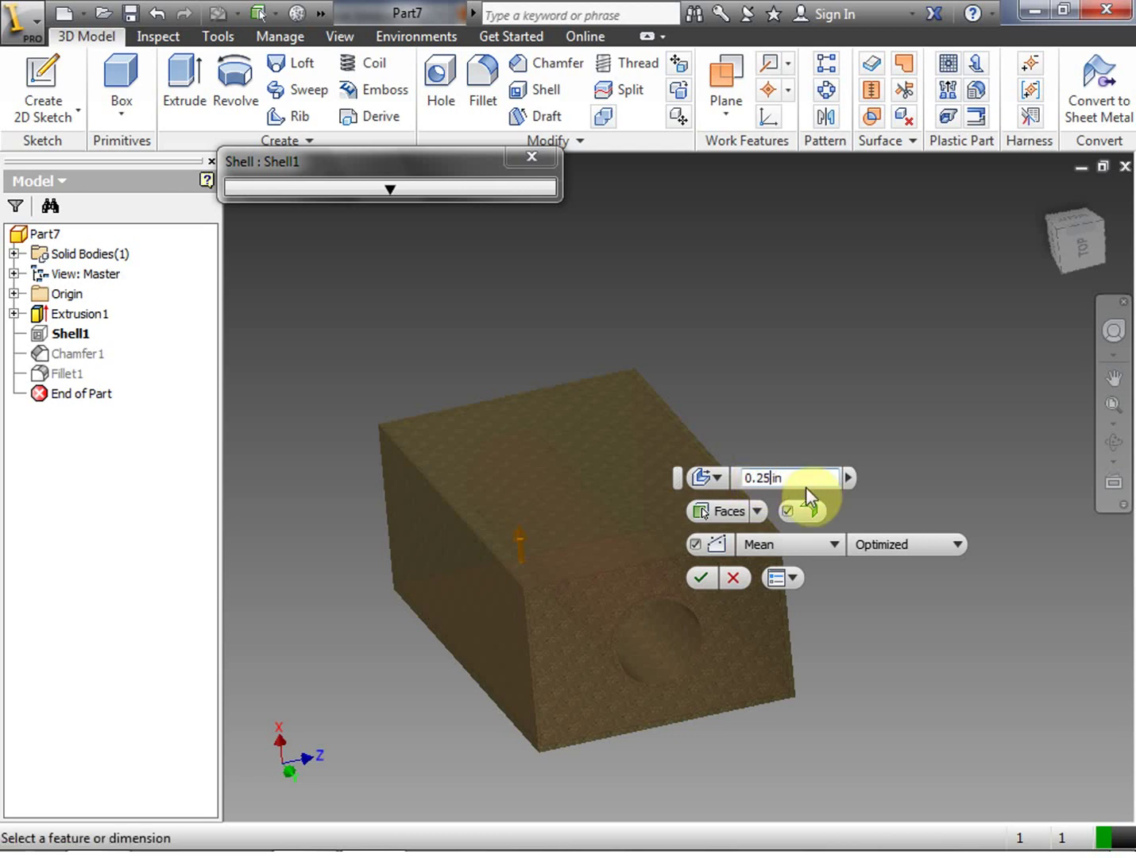
{"action": "left_click", "coordinate": [699, 578]}
Step: Edit the existing shell feature to also remove the opposite, chamfered end face of the block, and accept the edit
{"action": "left_click_drag", "start_coordinate": [1087, 252], "coordinate": [1028, 287]}
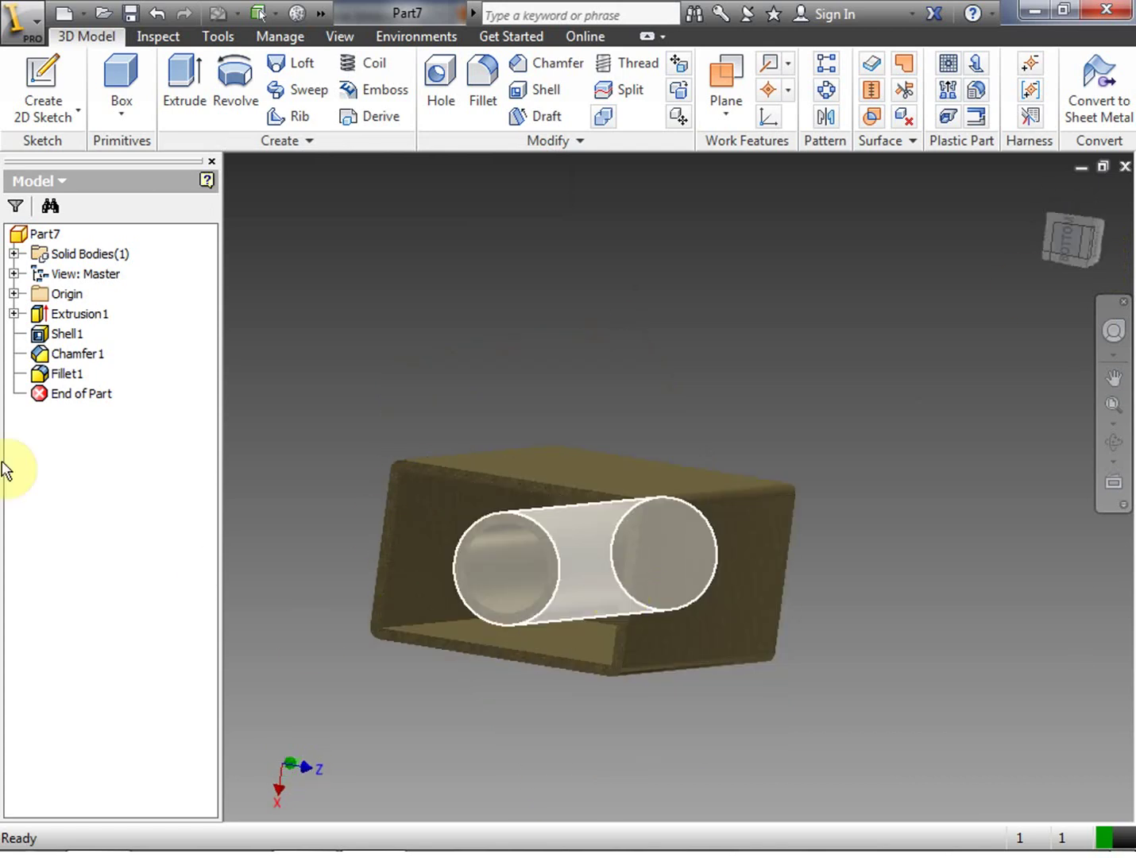
{"action": "double_click", "coordinate": [36, 332]}
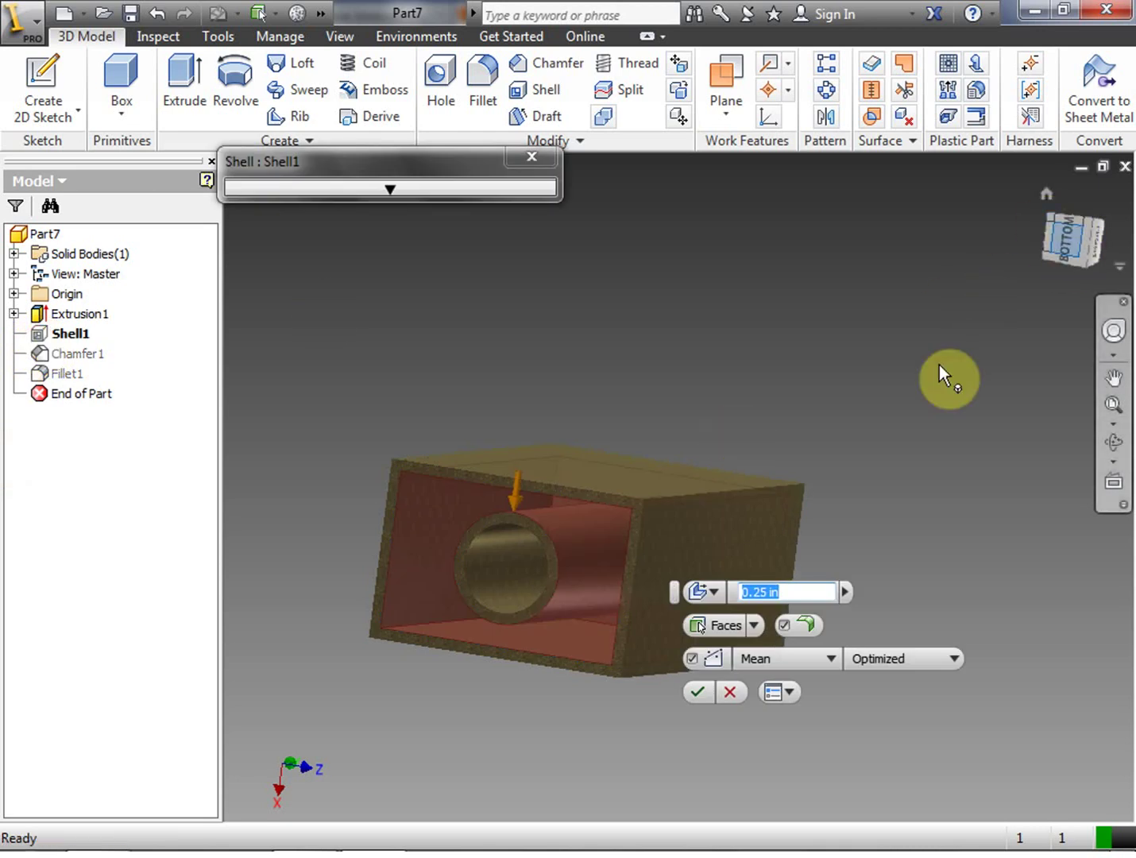
{"action": "left_click", "coordinate": [721, 628]}
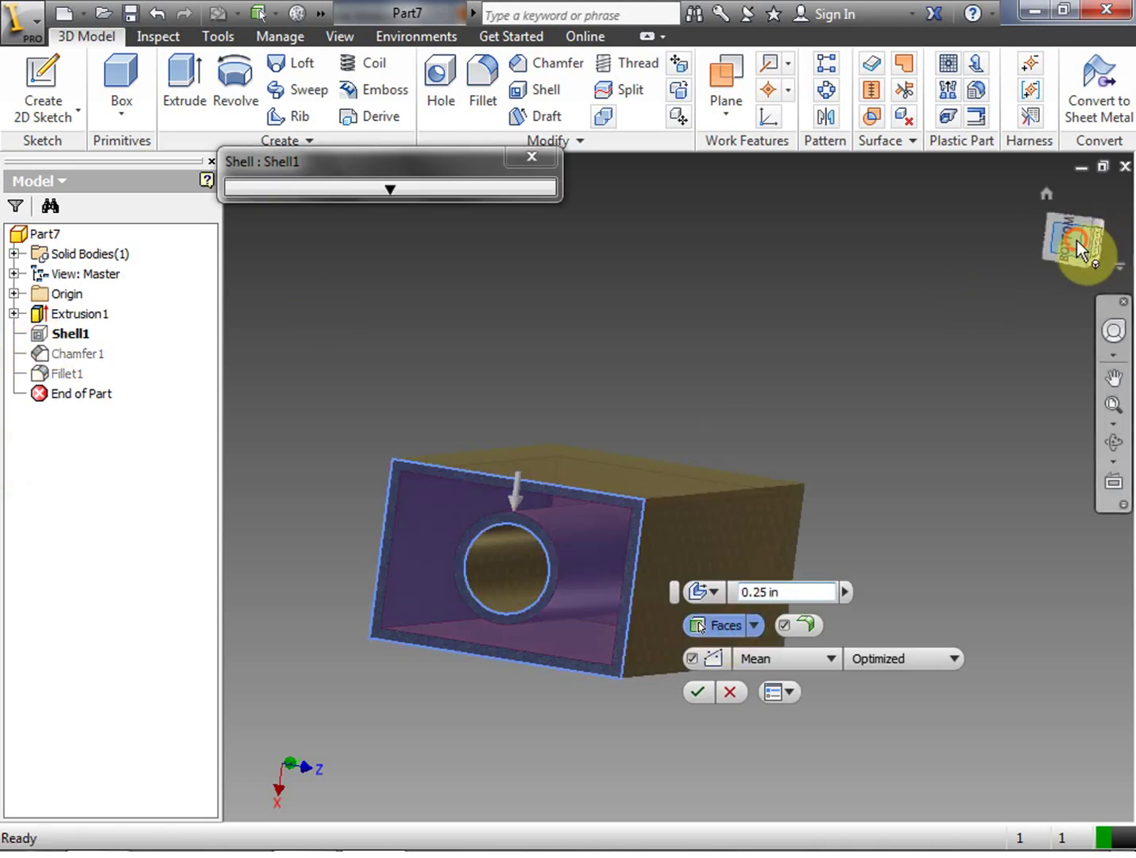
{"action": "left_click", "coordinate": [1040, 252]}
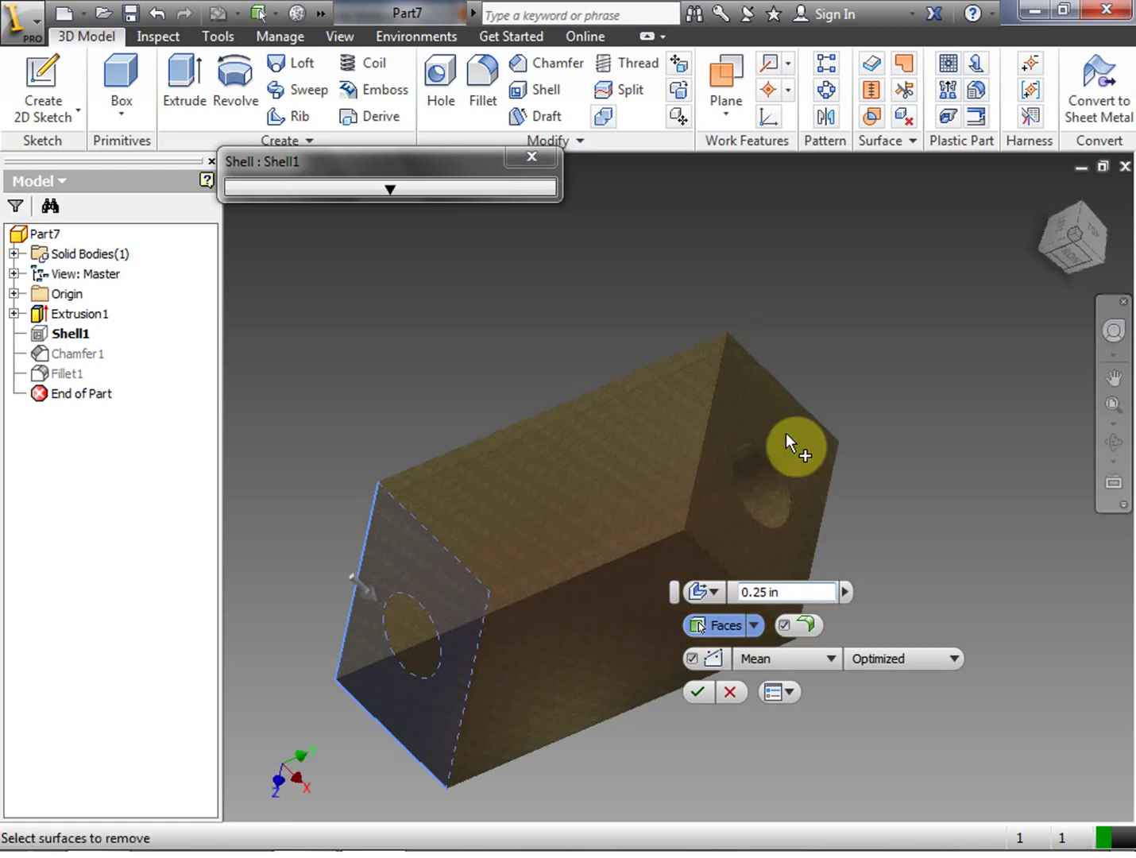
{"action": "left_click", "coordinate": [782, 440]}
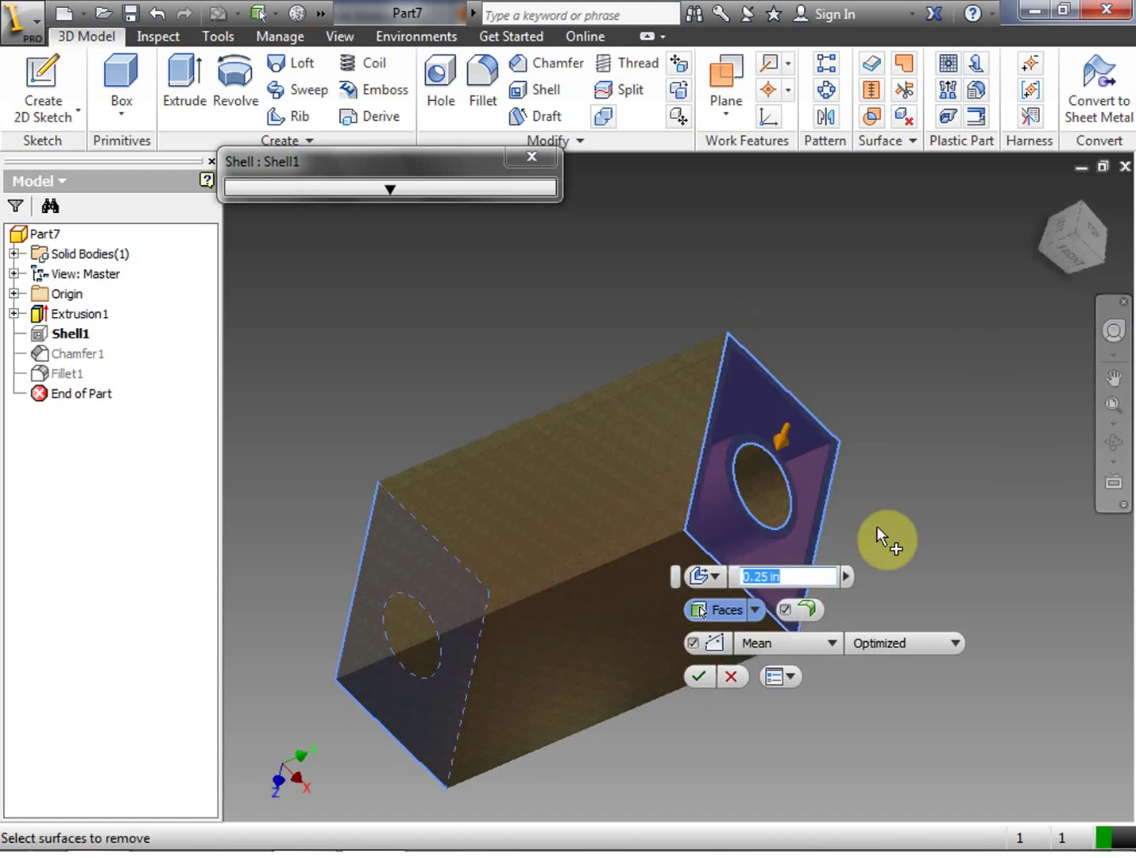
{"action": "left_click", "coordinate": [698, 676]}
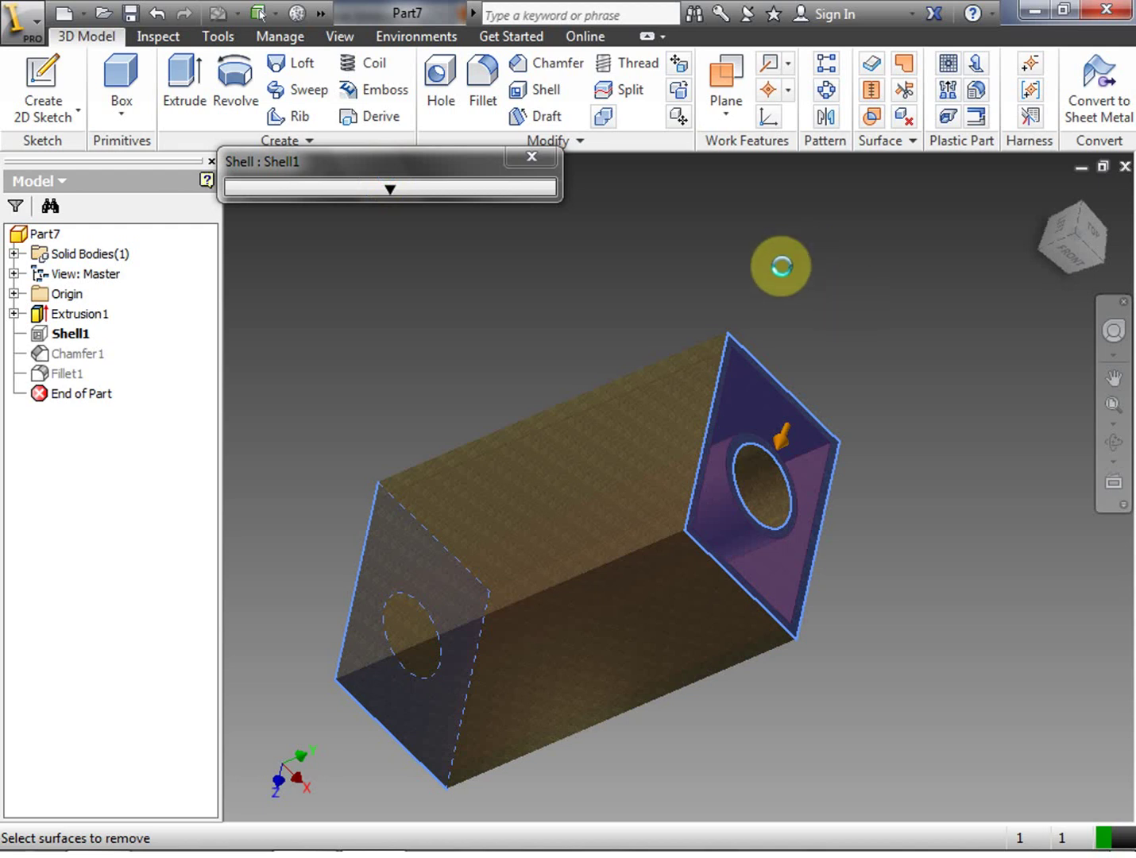
{"action": "left_click", "coordinate": [184, 133]}
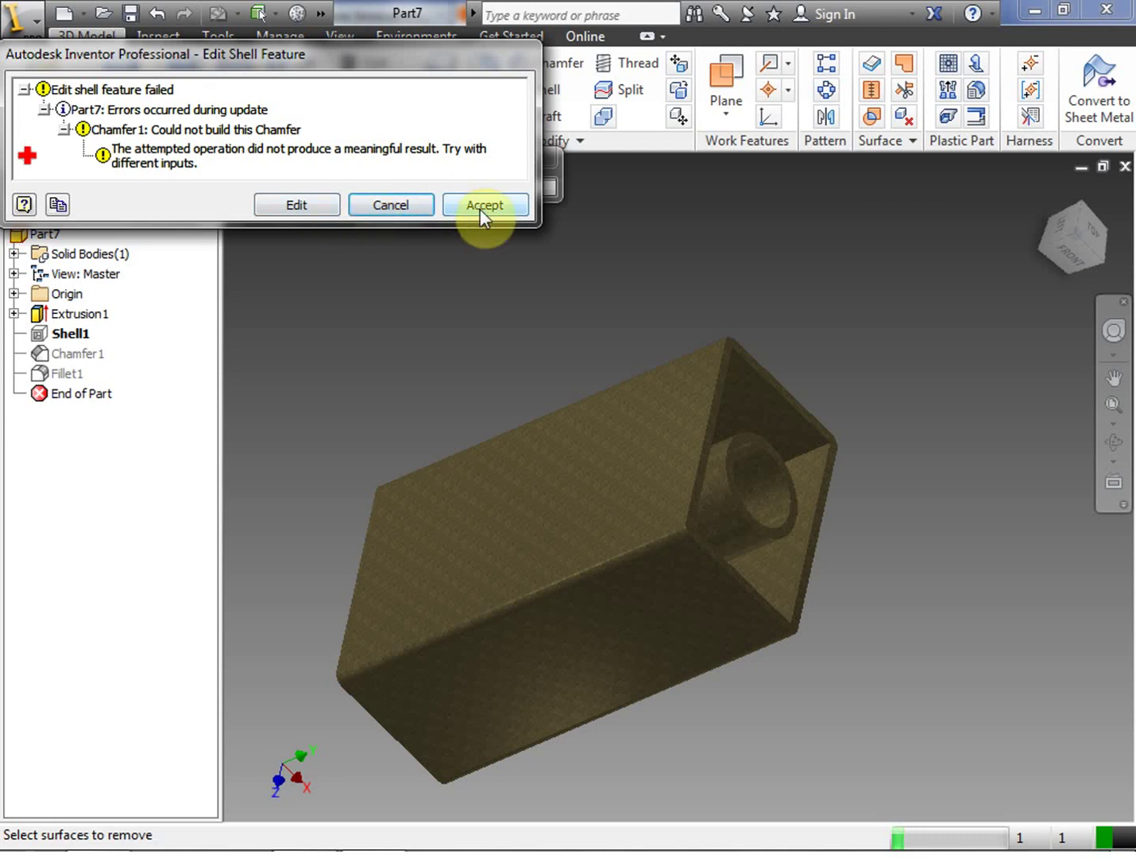
{"action": "left_click", "coordinate": [479, 209]}
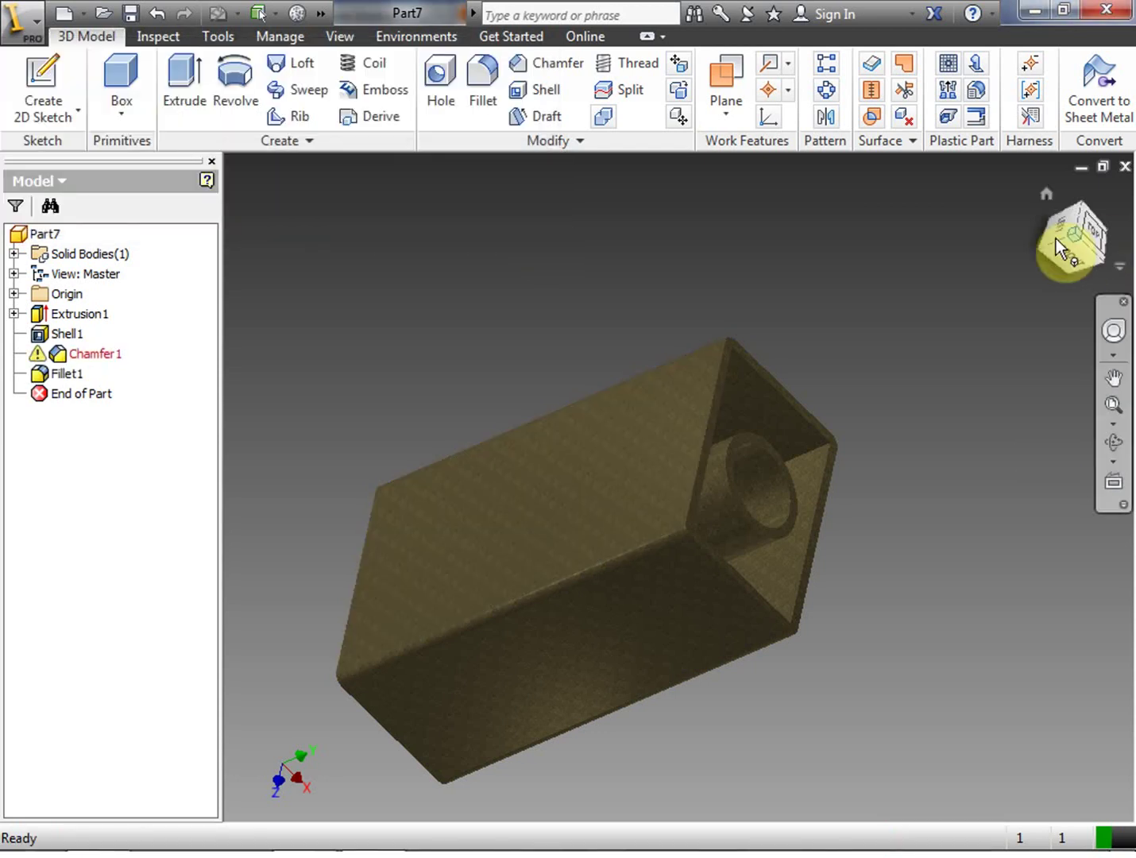
Step: Inspect the chamfer feature and undo the shell edit that removed the second end face
{"action": "mouse_move", "coordinate": [1071, 237]}
{"action": "left_mouse_down"}
{"action": "mouse_move", "coordinate": [1060, 301]}
{"action": "mouse_move", "coordinate": [993, 333]}
{"action": "mouse_move", "coordinate": [1033, 270]}
{"action": "mouse_move", "coordinate": [1064, 302]}
{"action": "mouse_move", "coordinate": [1093, 282]}
{"action": "mouse_move", "coordinate": [1119, 298]}
{"action": "mouse_move", "coordinate": [1025, 222]}
{"action": "left_mouse_up"}
{"action": "left_click", "coordinate": [59, 355]}
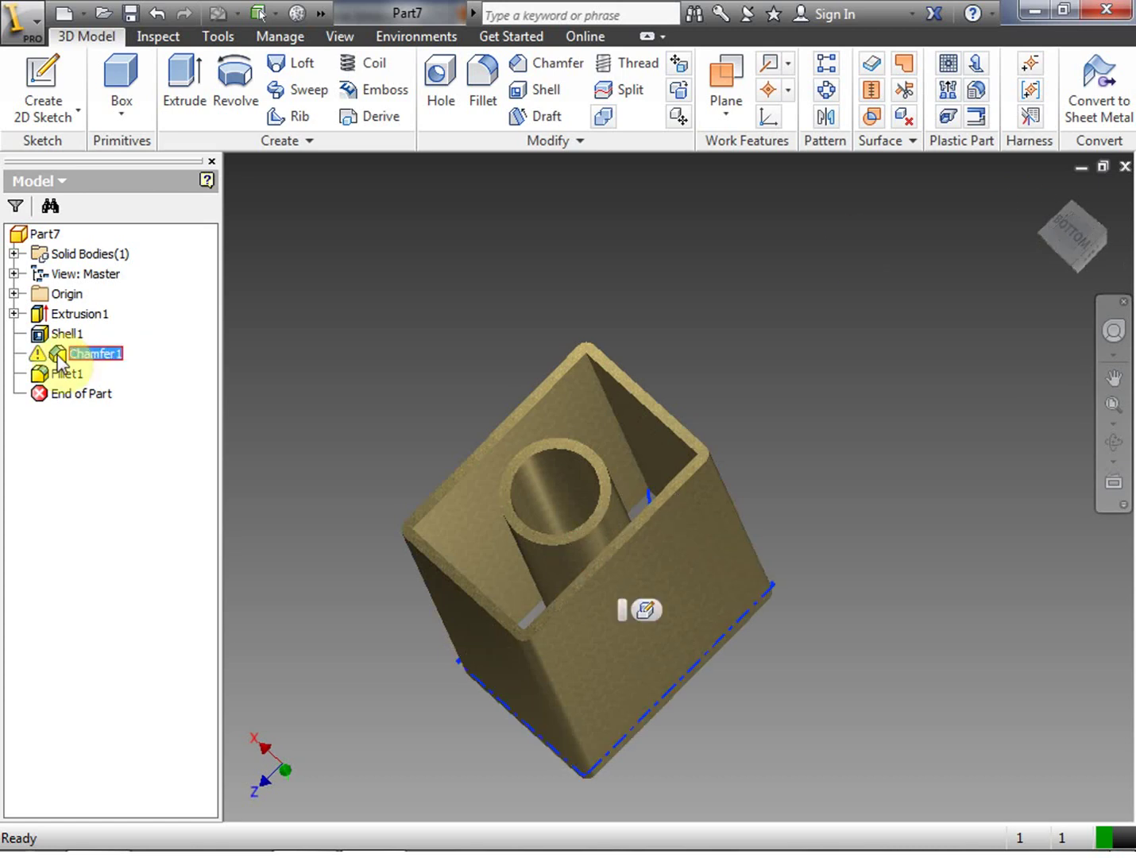
{"action": "right_click", "coordinate": [59, 357]}
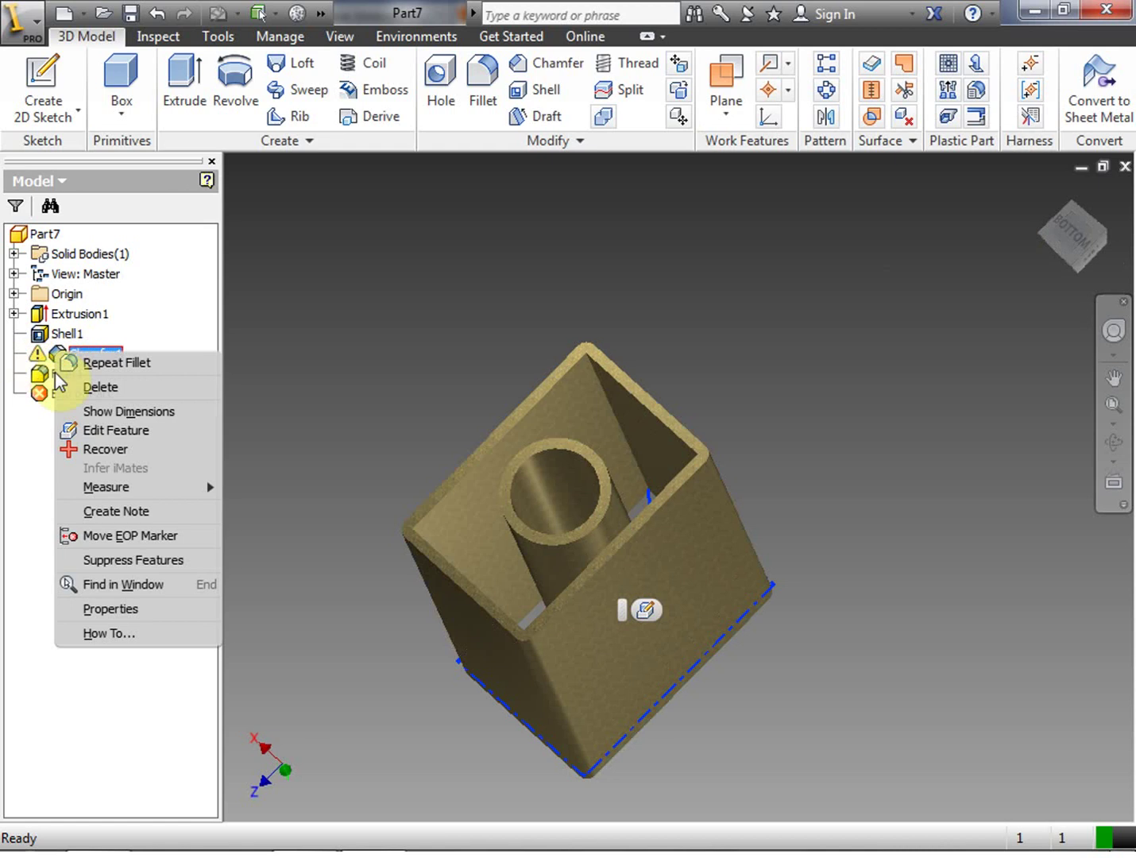
{"action": "left_click", "coordinate": [27, 481]}
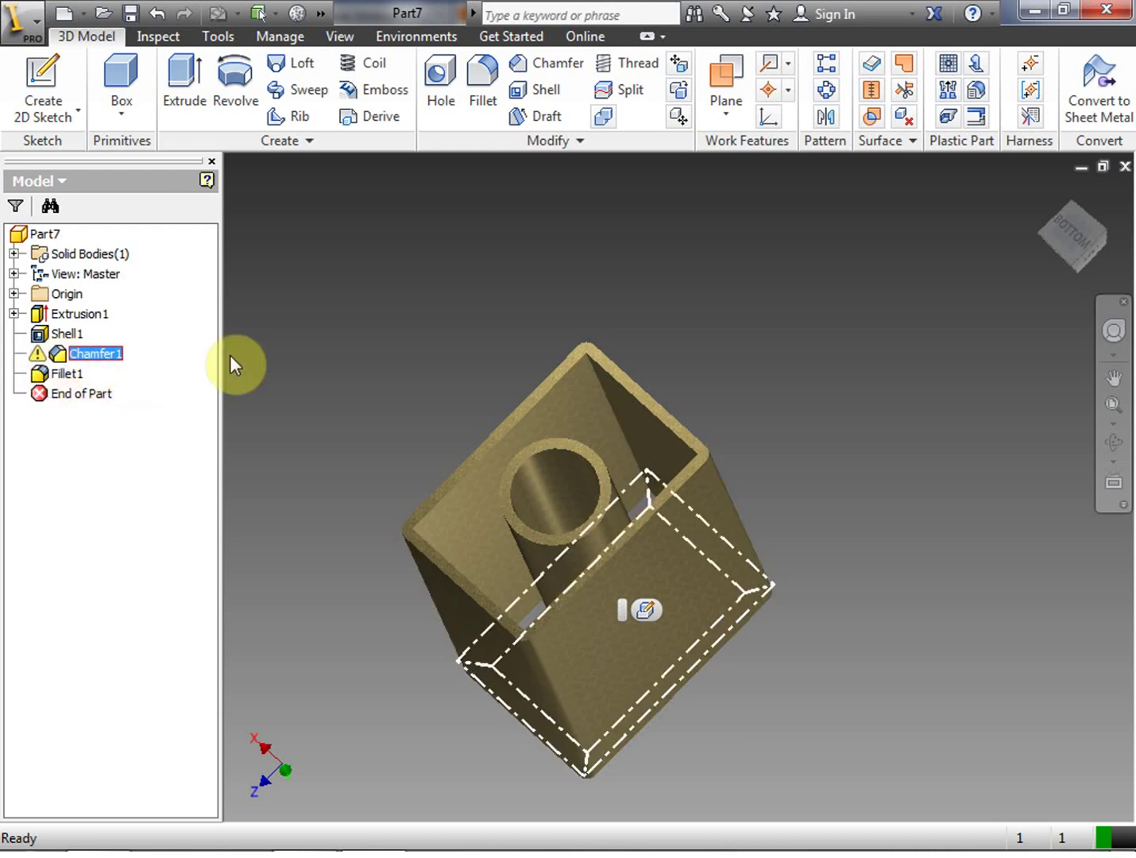
{"action": "left_click_drag", "start_coordinate": [1083, 242], "coordinate": [1033, 233]}
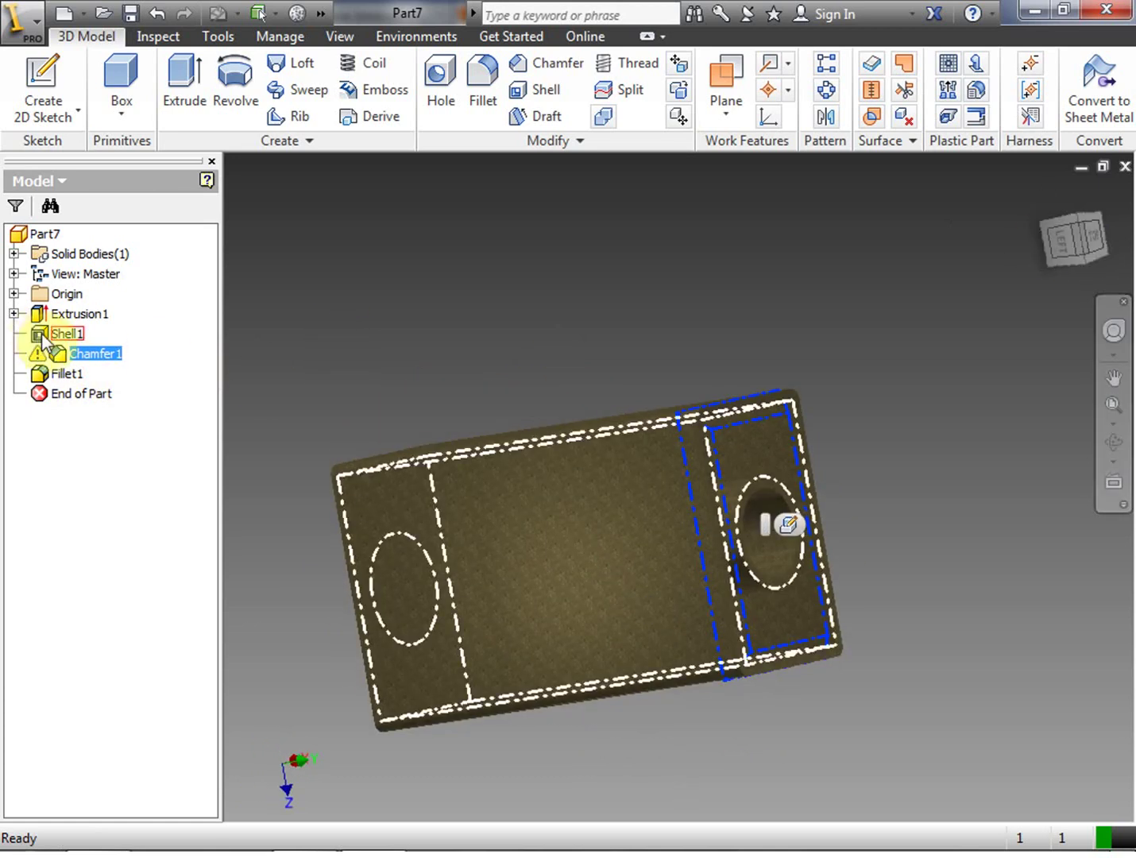
{"action": "left_click", "coordinate": [449, 338]}
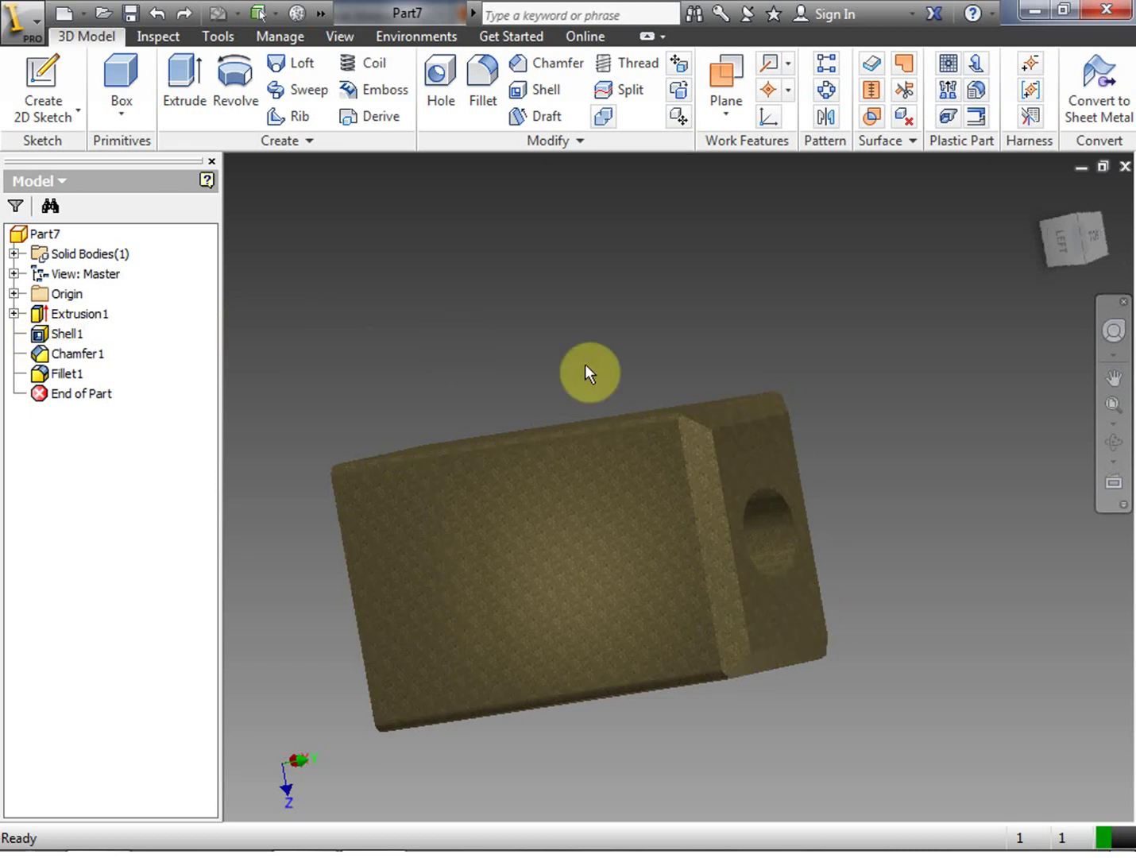
{"action": "left_click", "coordinate": [1087, 237]}
{"action": "left_click_drag", "start_coordinate": [1071, 240], "coordinate": [1029, 298]}
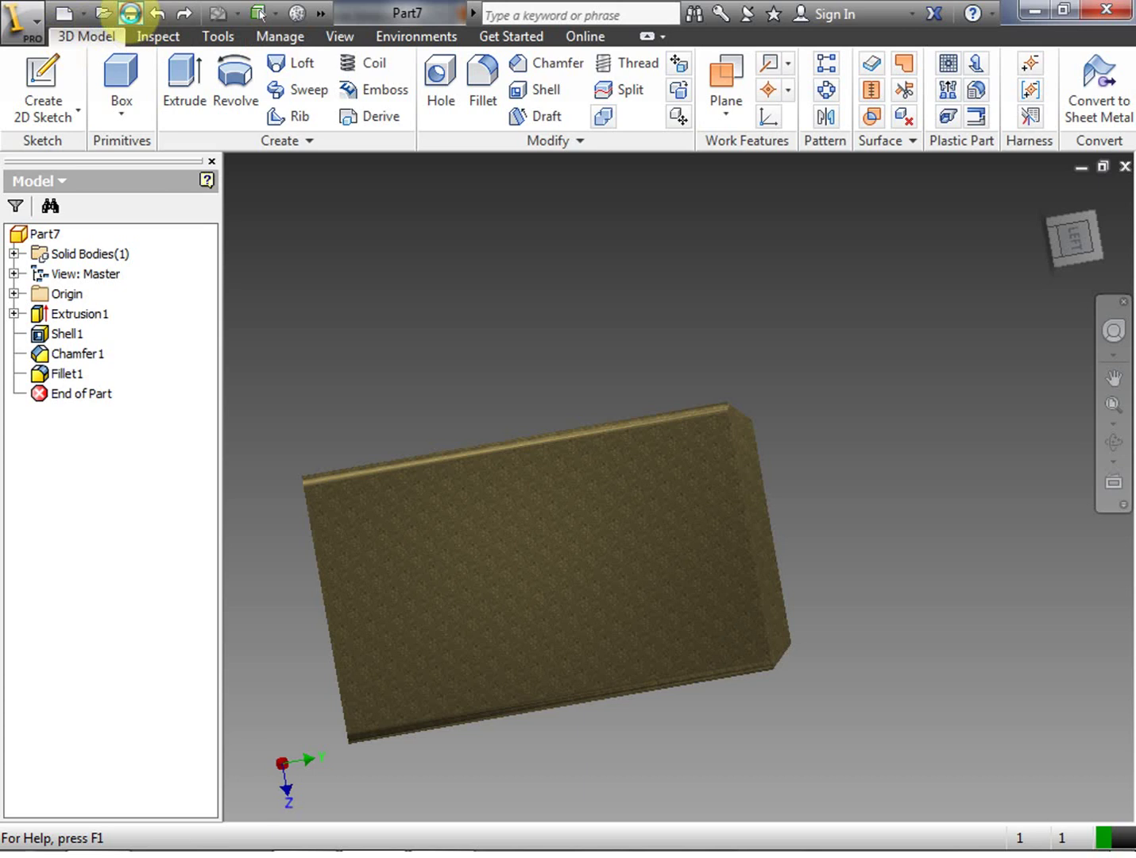
Step: Save the part in the InventorVideos folder as AutodeskInvetor2013_Lesson_09_Shell_Fillet_Chamfer.ipt
{"action": "left_click", "coordinate": [132, 16]}
{"action": "left_click_drag", "start_coordinate": [1060, 337], "coordinate": [1060, 405]}
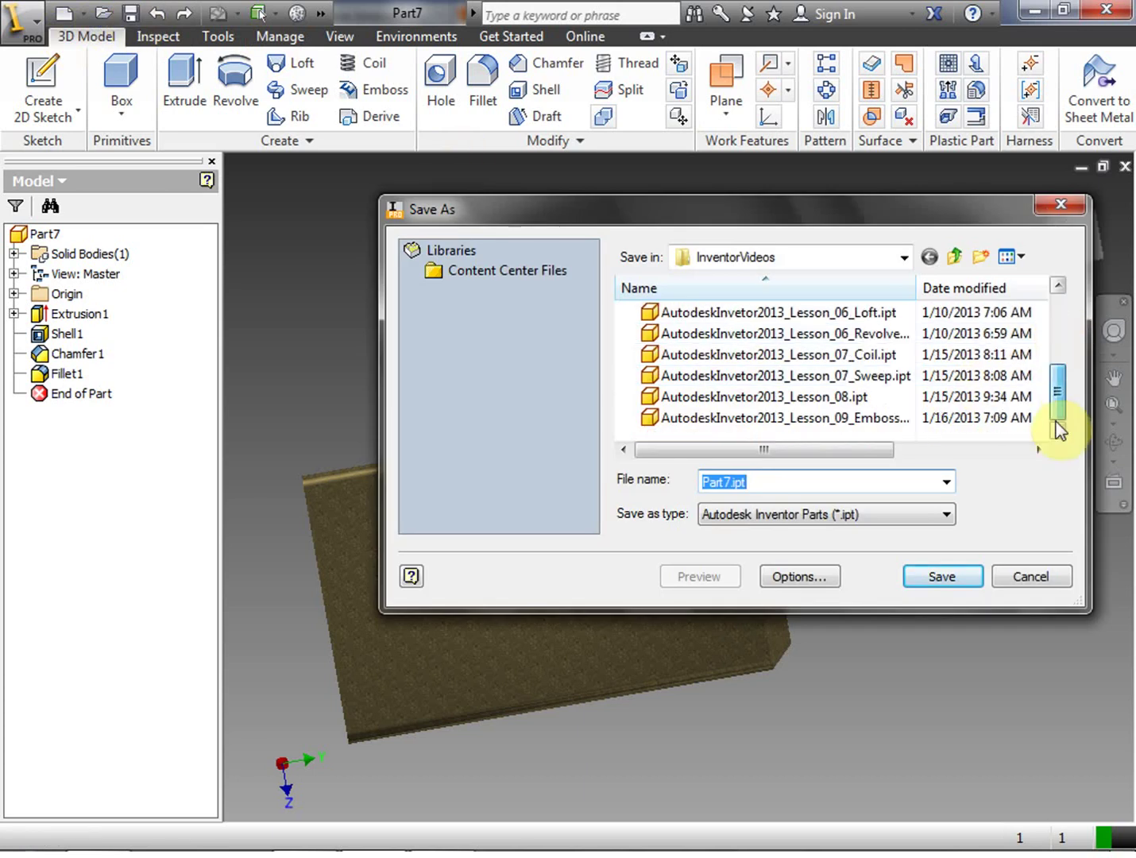
{"action": "left_click", "coordinate": [883, 420]}
{"action": "double_click", "coordinate": [887, 482]}
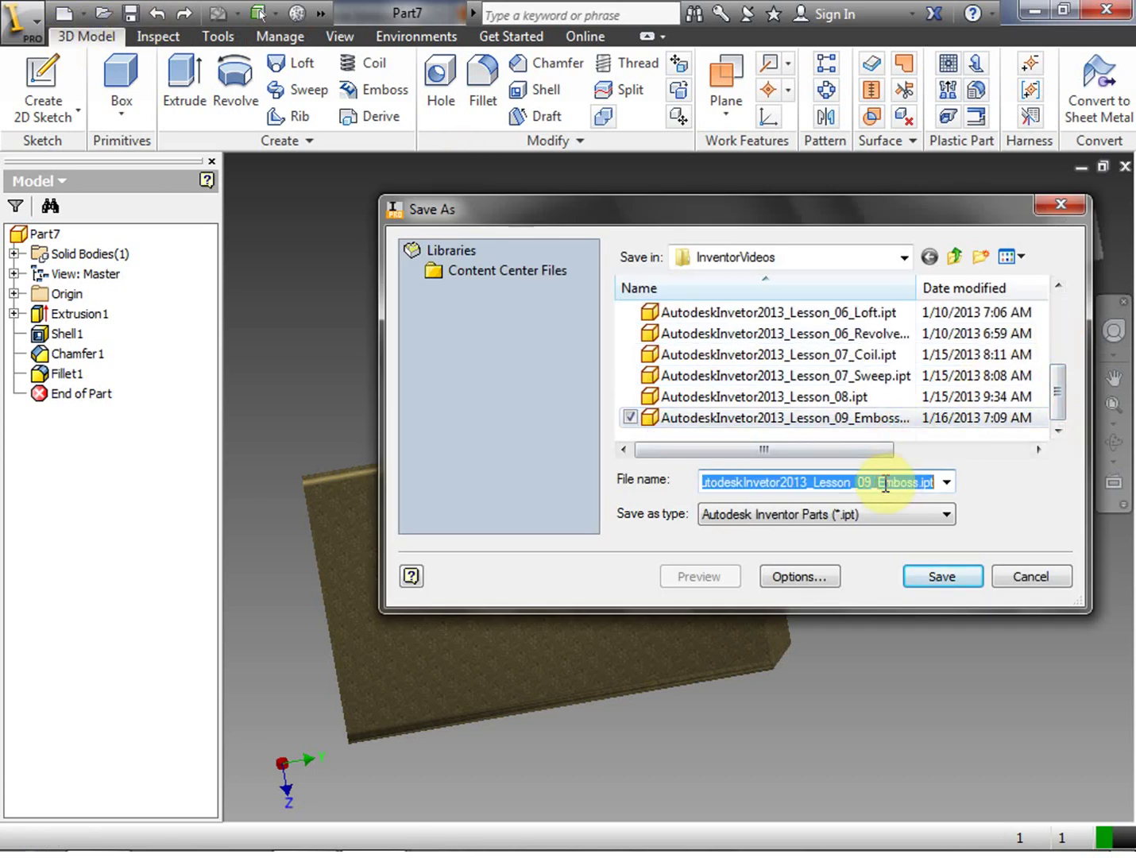
{"action": "left_click_drag", "start_coordinate": [885, 482], "coordinate": [914, 482]}
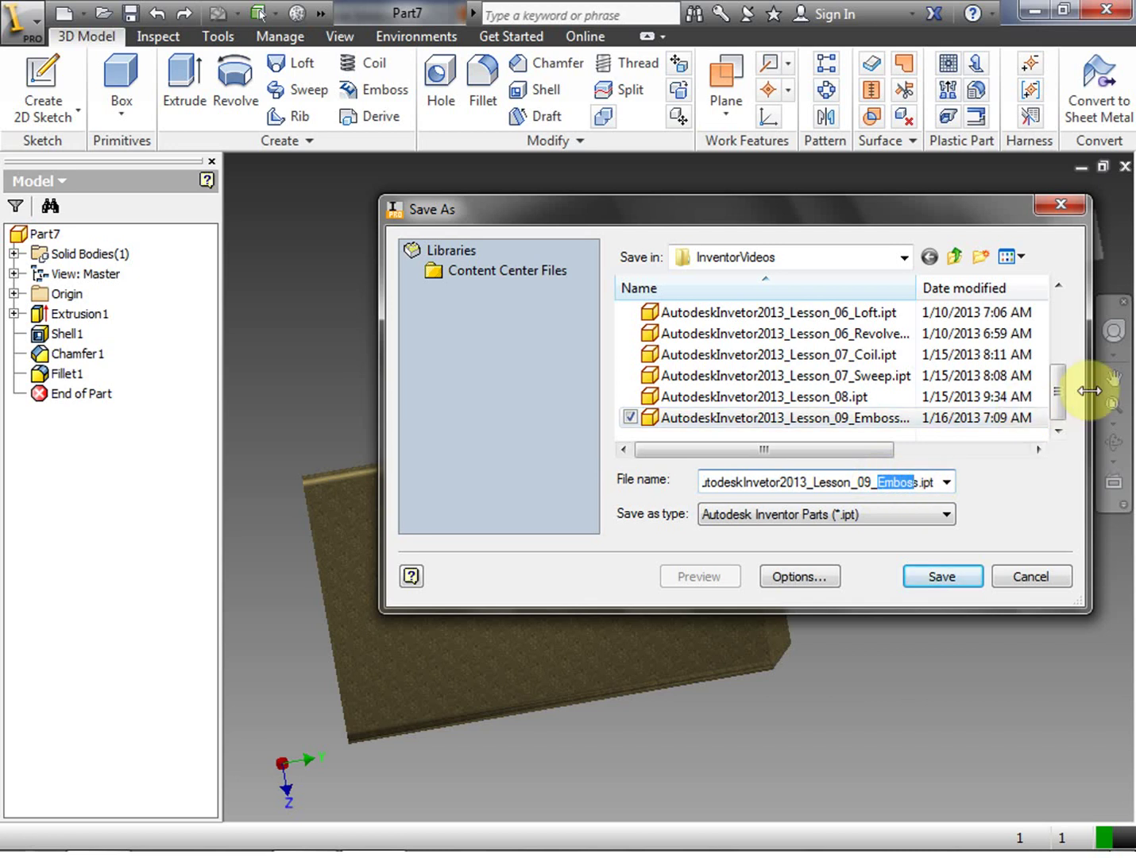
{"action": "type", "text": "Shell_chamf"}
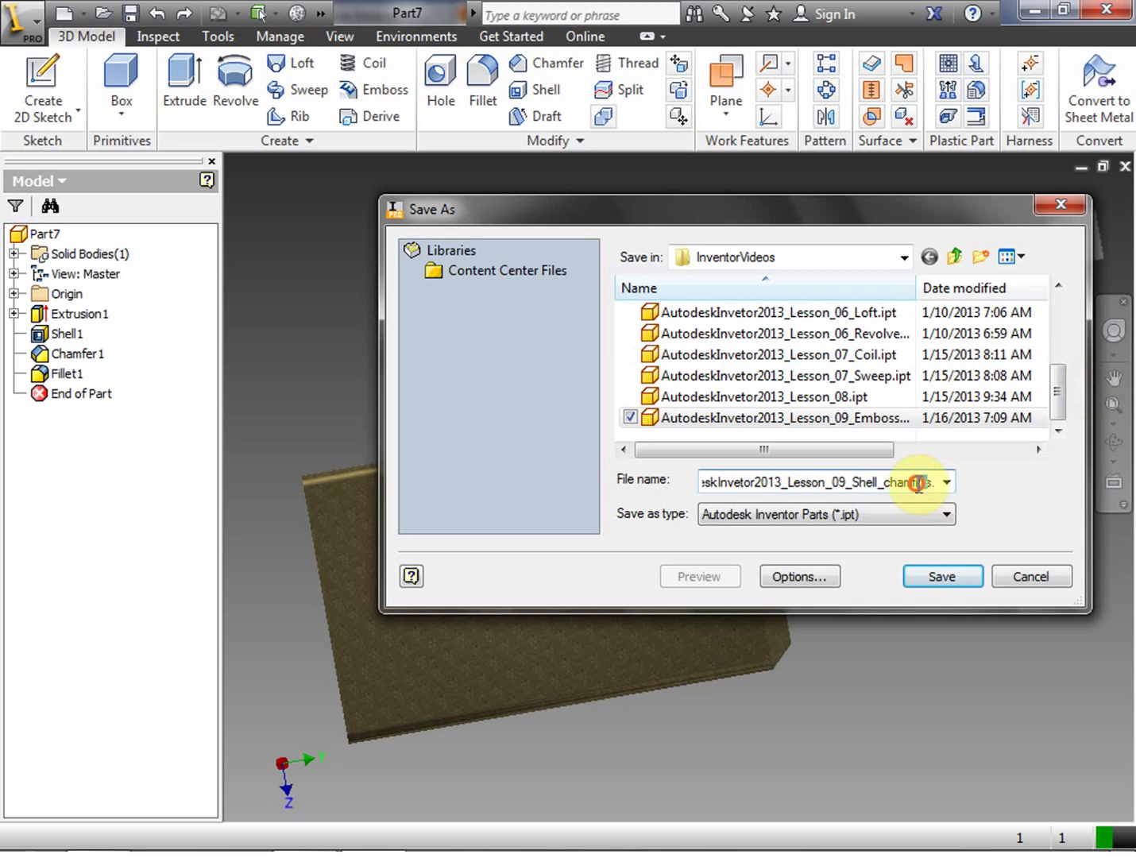
{"action": "left_click_drag", "start_coordinate": [930, 481], "coordinate": [882, 484]}
{"action": "type", "text": "Fillet"}
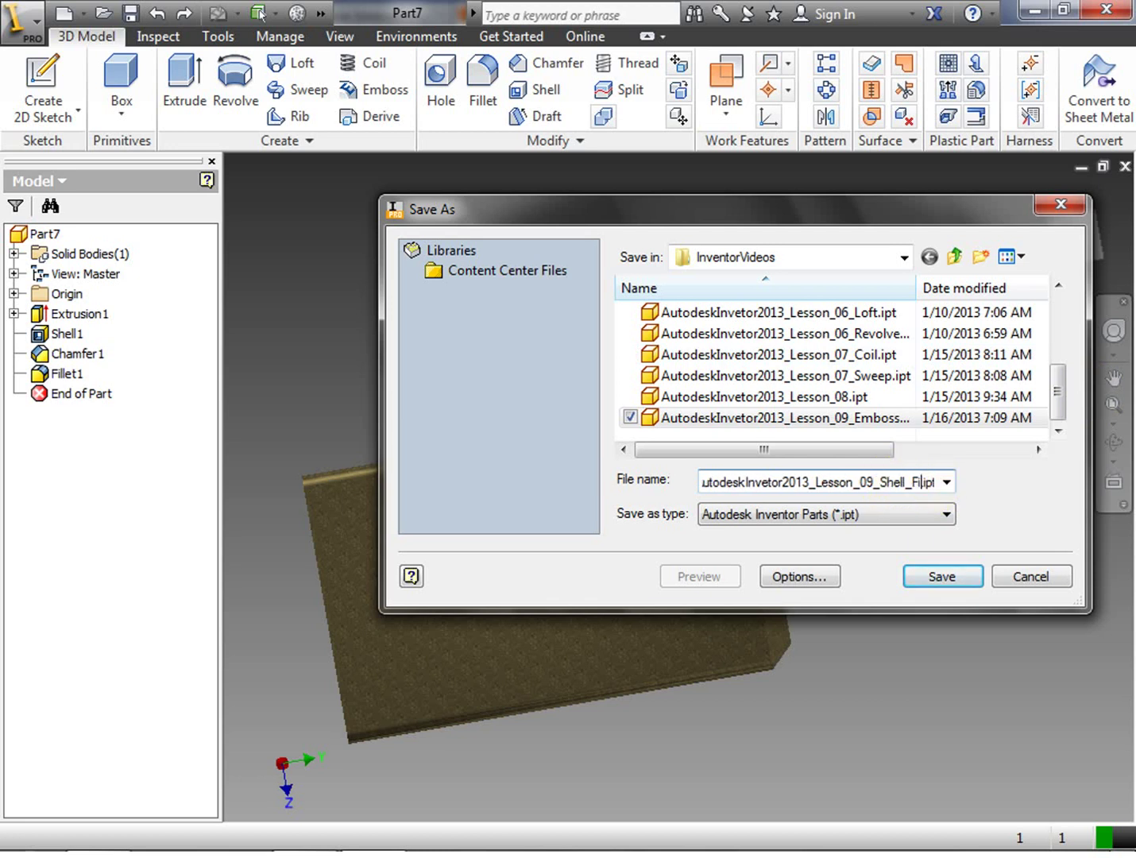
{"action": "type", "text": "_chamfer"}
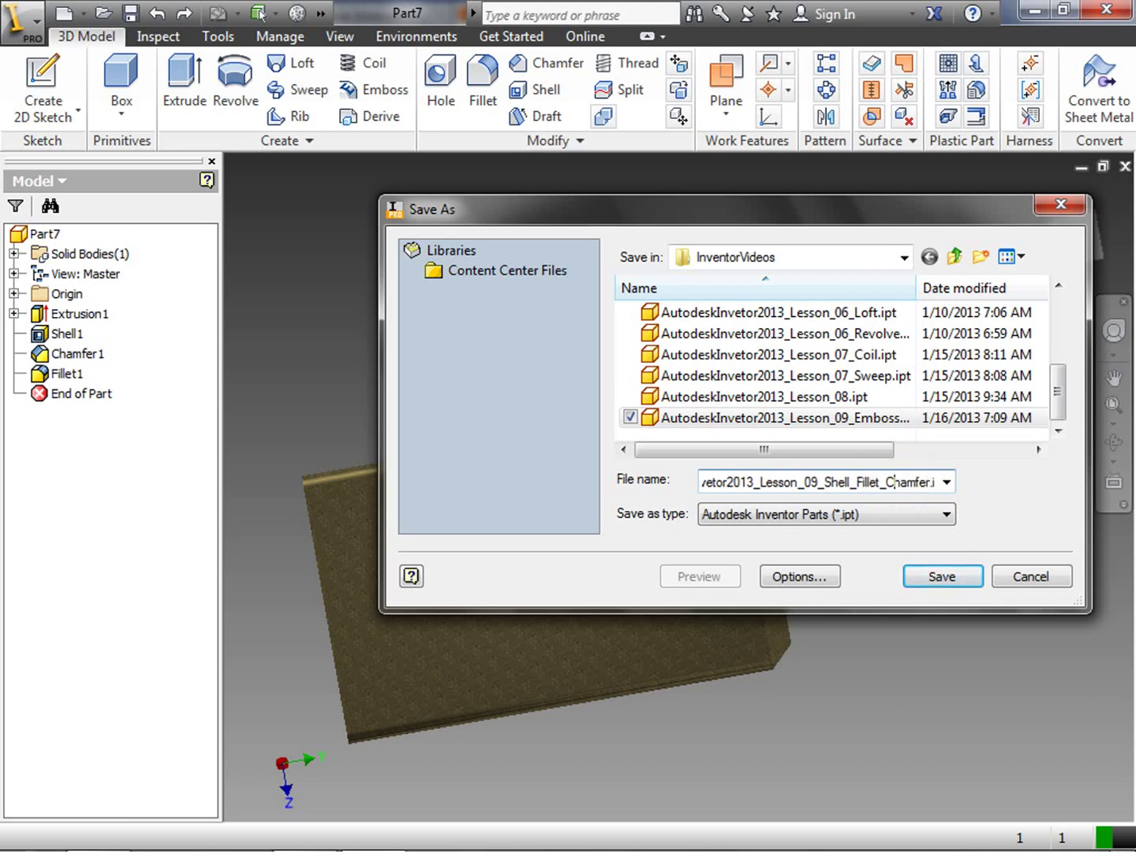
{"action": "left_click", "coordinate": [933, 570]}
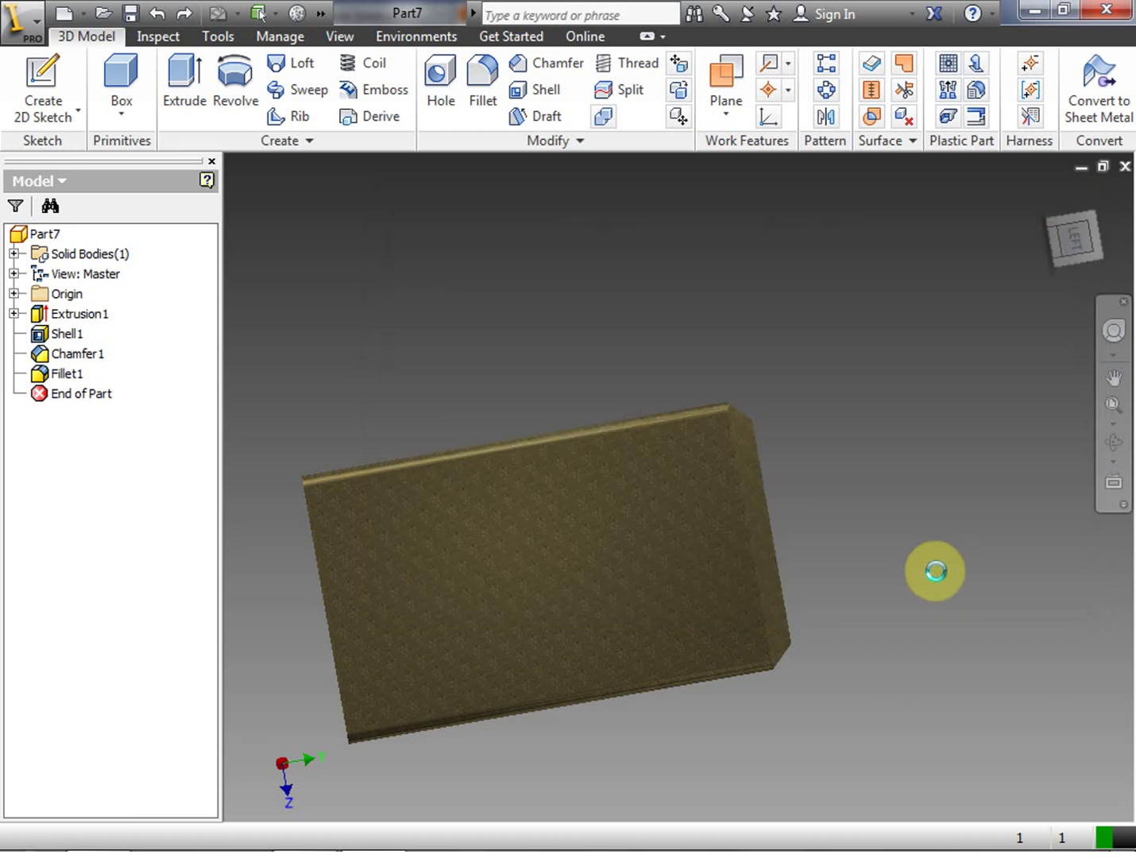